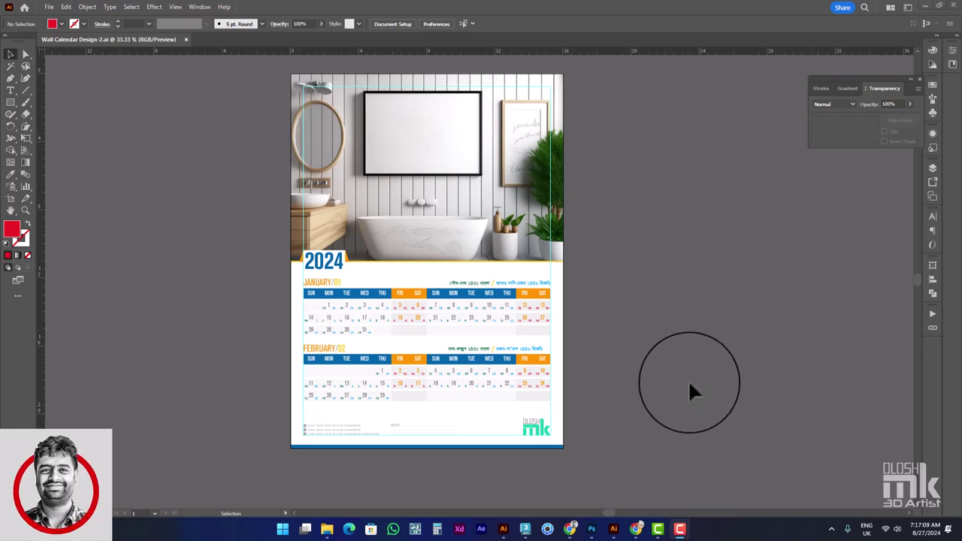
Pan and zoom around the January date grid on the first calendar page.
{"action": "left_click_drag", "start_coordinate": [653, 380], "coordinate": [663, 375]}
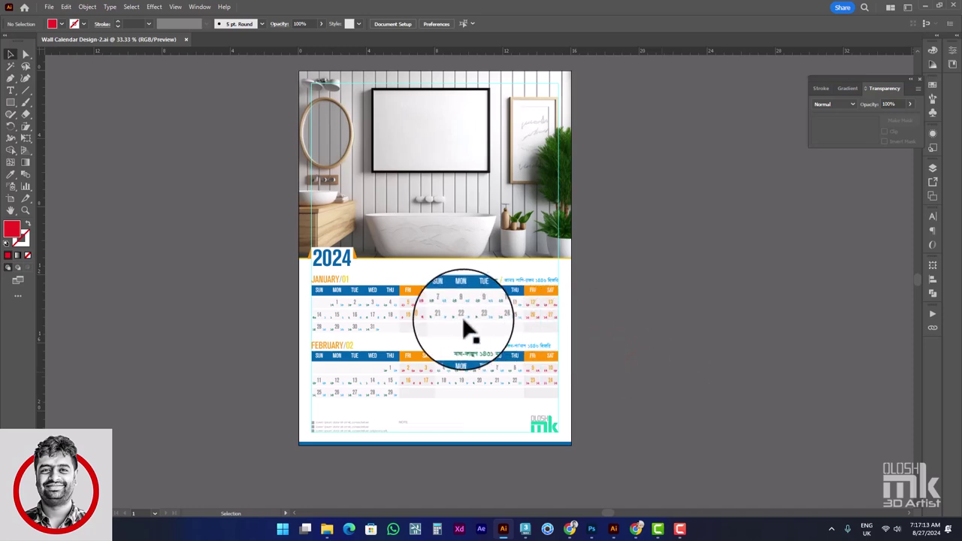
{"action": "scroll", "coordinate": [444, 351], "scroll_direction": "up", "scroll_amount": 2}
{"action": "left_click_drag", "start_coordinate": [408, 272], "coordinate": [422, 263]}
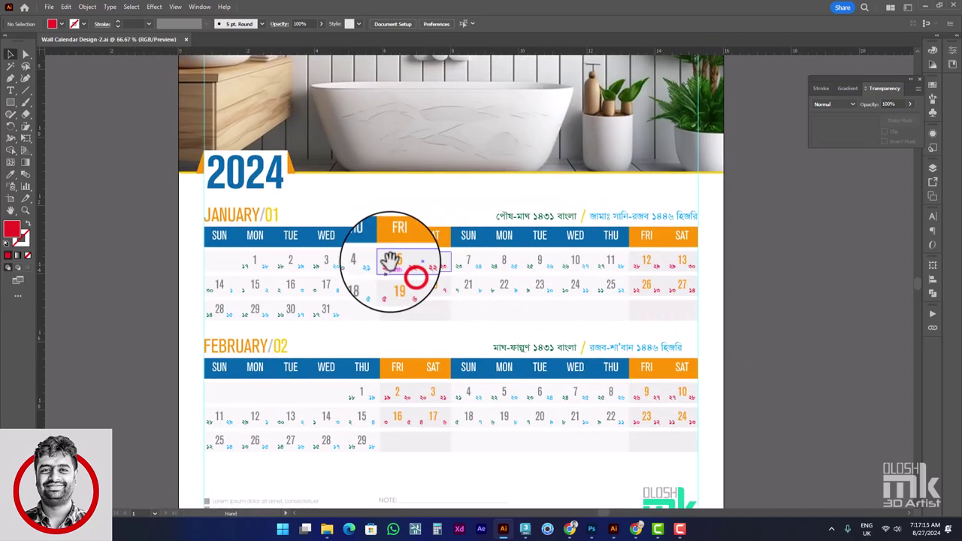
{"action": "scroll", "coordinate": [554, 226], "scroll_direction": "up", "scroll_amount": 1}
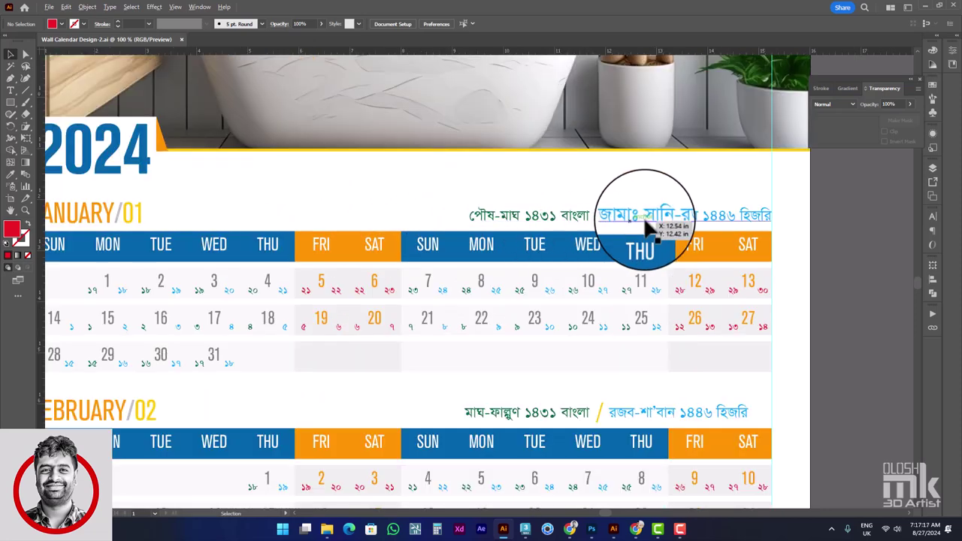
{"action": "scroll", "coordinate": [707, 235], "scroll_direction": "down", "scroll_amount": 1}
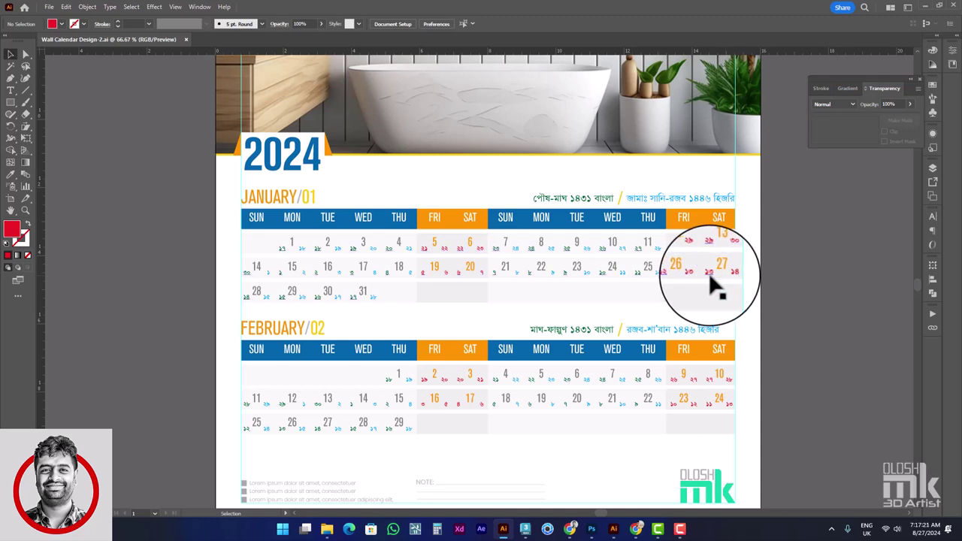
{"action": "left_click_drag", "start_coordinate": [714, 286], "coordinate": [696, 294]}
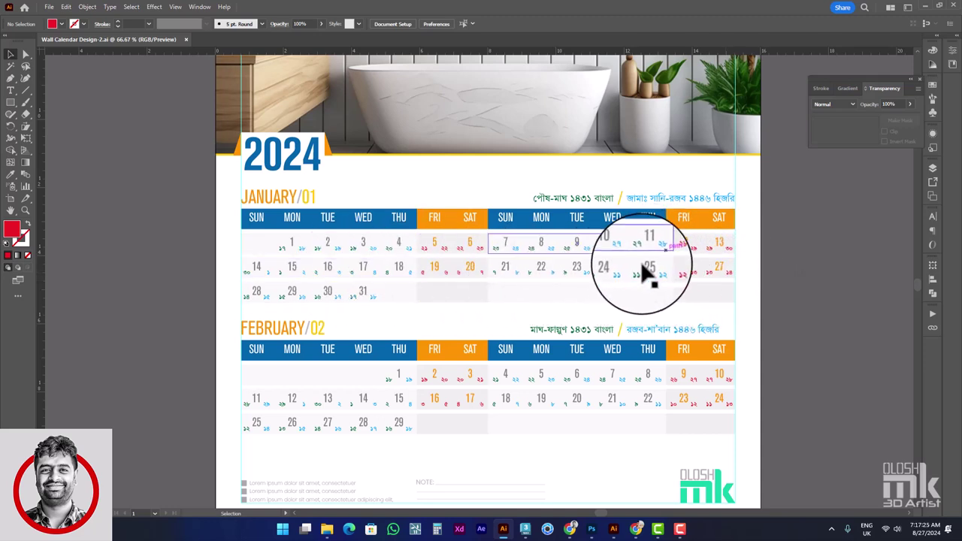
{"action": "scroll", "coordinate": [623, 275], "scroll_direction": "up", "scroll_amount": 1}
{"action": "scroll", "coordinate": [623, 275], "scroll_direction": "down", "scroll_amount": 1}
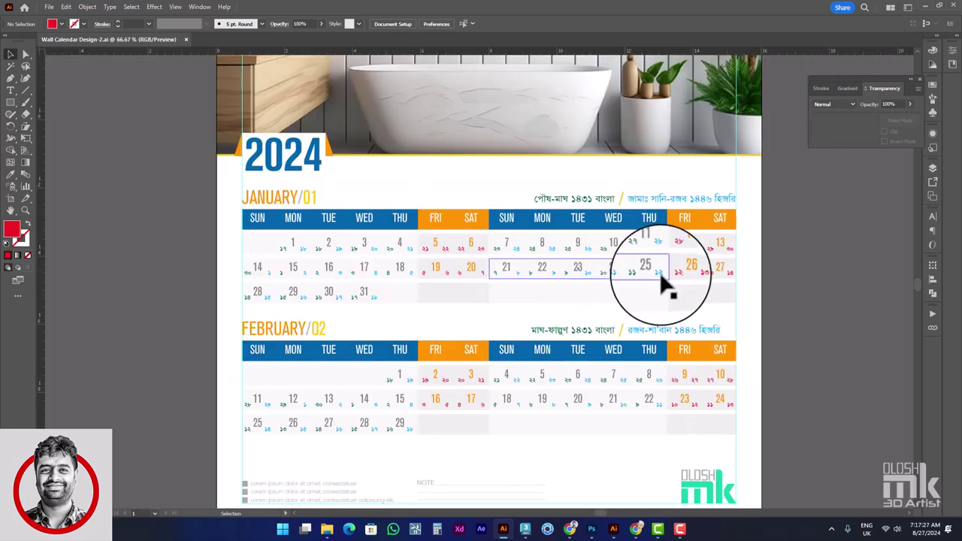
{"action": "scroll", "coordinate": [707, 260], "scroll_direction": "up", "scroll_amount": 1}
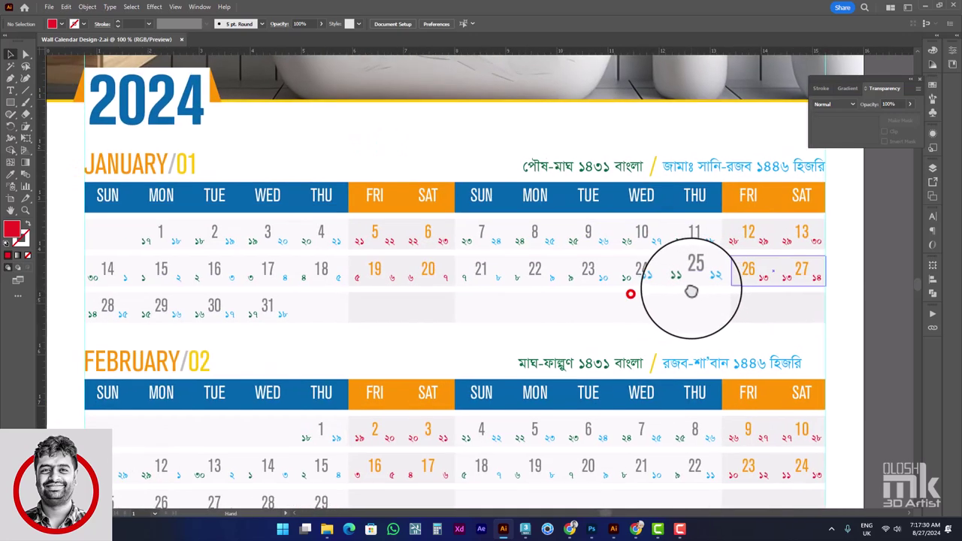
{"action": "left_click_drag", "start_coordinate": [694, 279], "coordinate": [701, 282]}
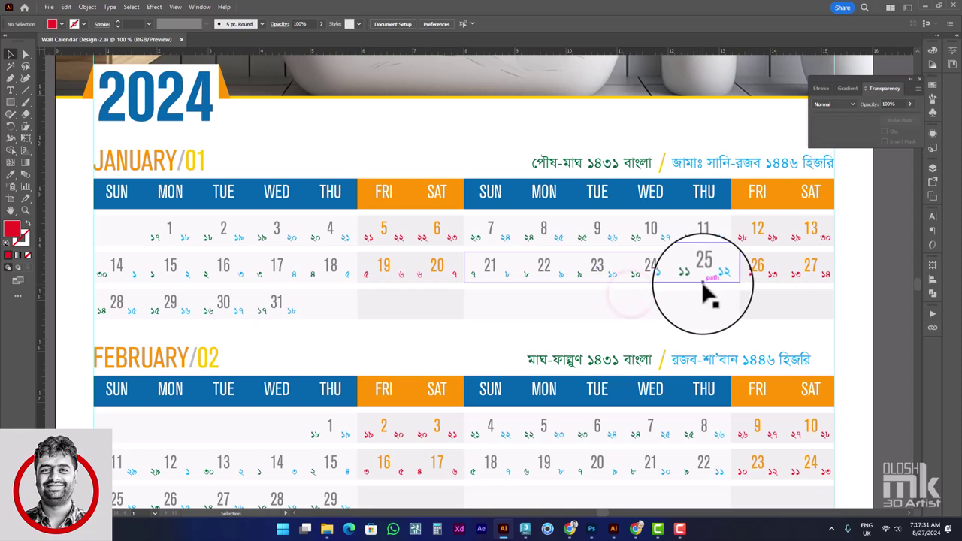
{"action": "scroll", "coordinate": [707, 293], "scroll_direction": "down", "scroll_amount": 1}
{"action": "scroll", "coordinate": [721, 281], "scroll_direction": "right", "scroll_amount": 2}
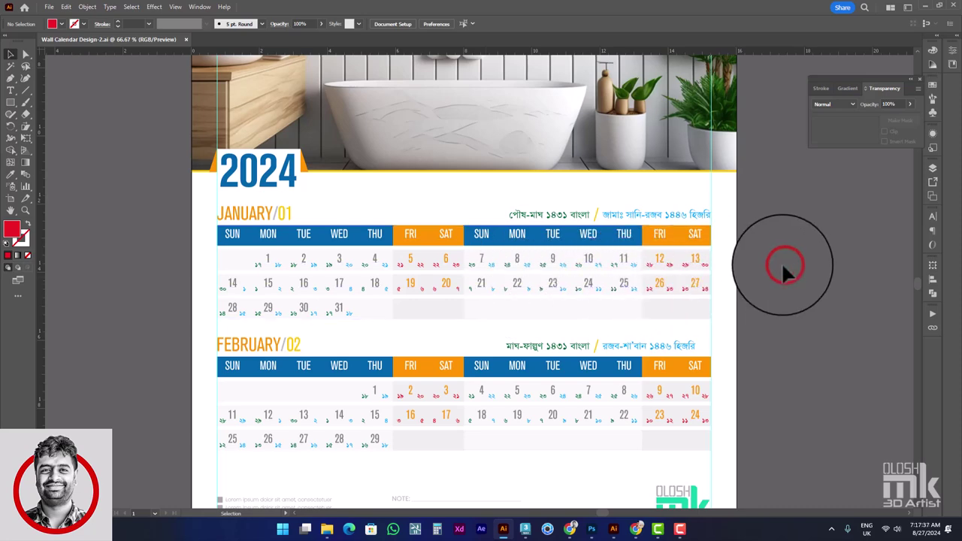
{"action": "left_click_drag", "start_coordinate": [776, 244], "coordinate": [807, 257]}
{"action": "scroll", "coordinate": [805, 248], "scroll_direction": "down", "scroll_amount": 1}
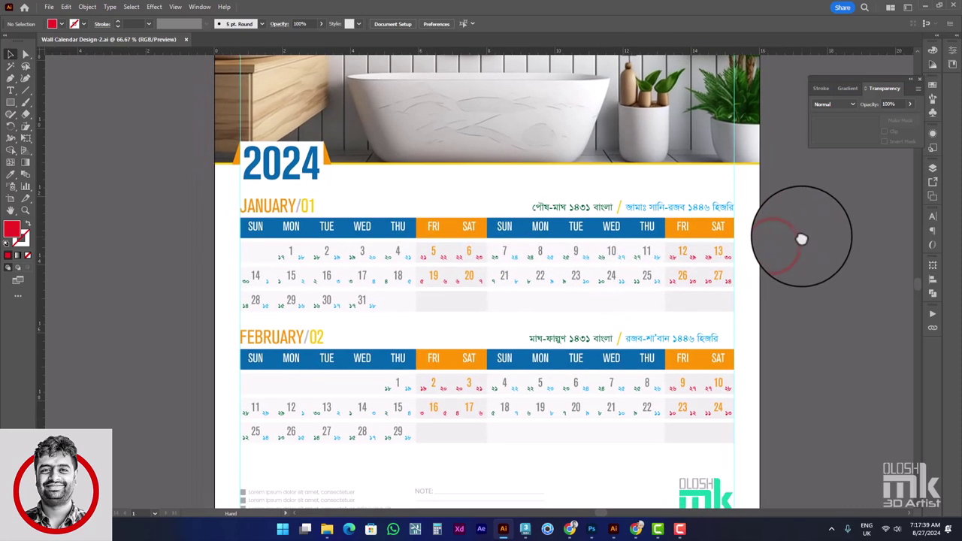
{"action": "scroll", "coordinate": [803, 251], "scroll_direction": "down", "scroll_amount": 2}
{"action": "scroll", "coordinate": [803, 251], "scroll_direction": "right", "scroll_amount": 2}
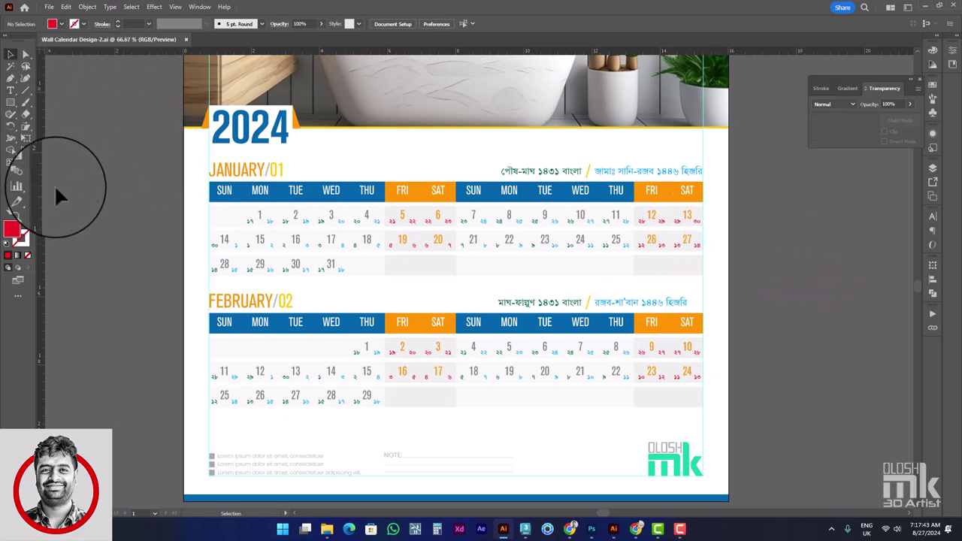
Create a new blank 16 × 22 in artboard beside the calendar page using the Artboard tool.
{"action": "left_click", "coordinate": [11, 200]}
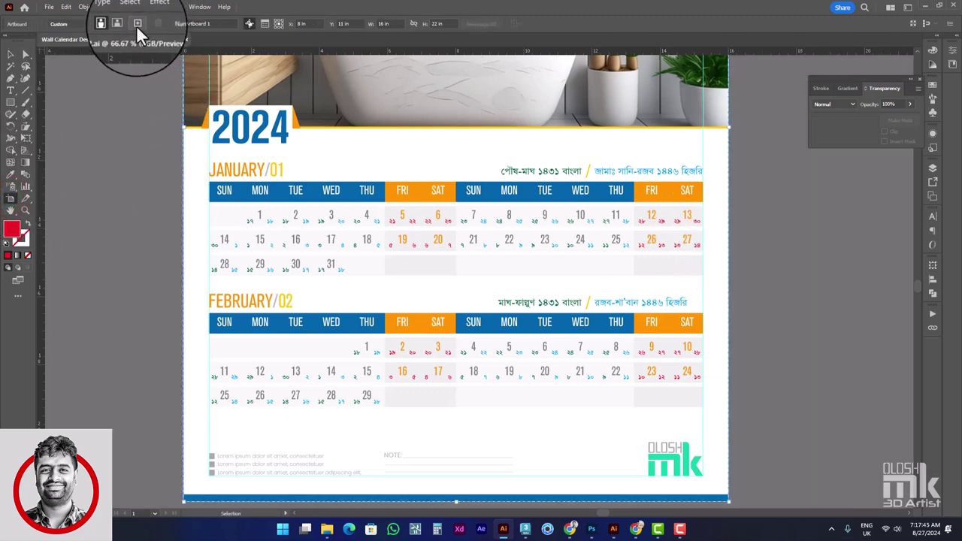
{"action": "left_click_drag", "start_coordinate": [795, 200], "coordinate": [682, 264]}
{"action": "scroll", "coordinate": [509, 273], "scroll_direction": "down", "scroll_amount": 1}
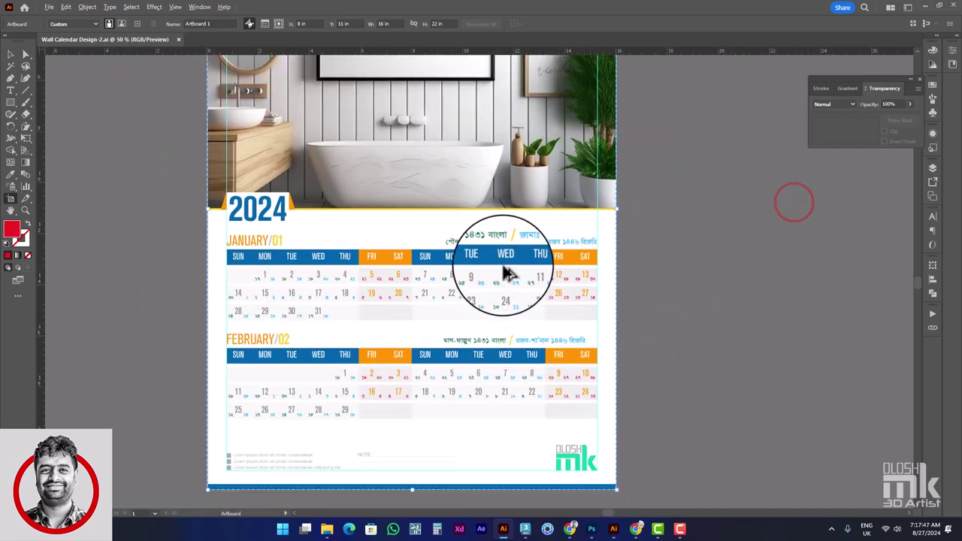
{"action": "left_click_drag", "start_coordinate": [681, 196], "coordinate": [634, 250]}
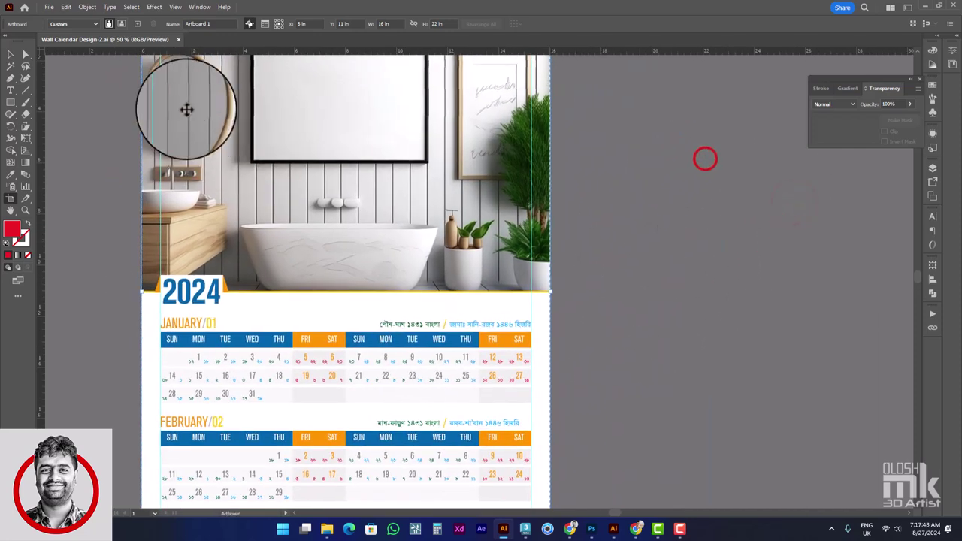
{"action": "left_click", "coordinate": [139, 23]}
{"action": "key", "text": "ctrl+minus"}
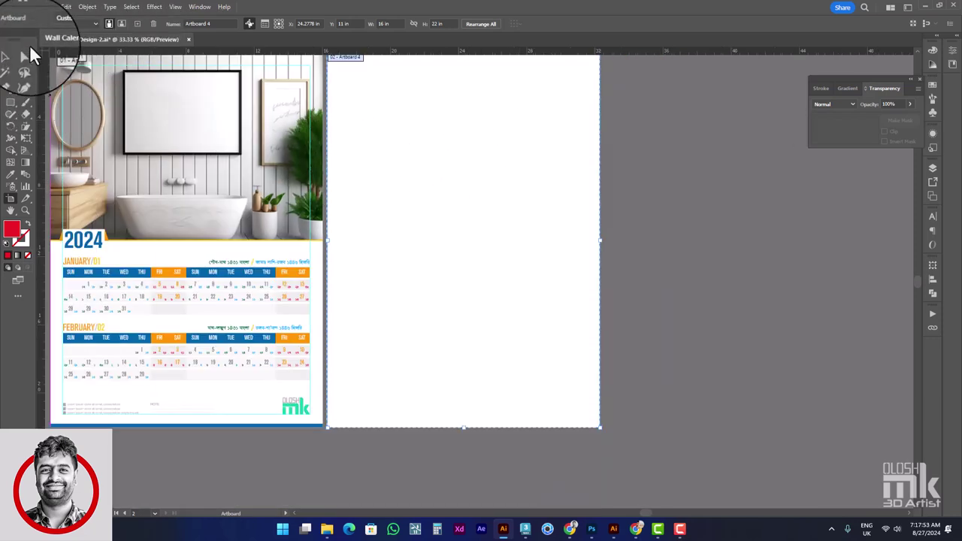
{"action": "left_click", "coordinate": [489, 129]}
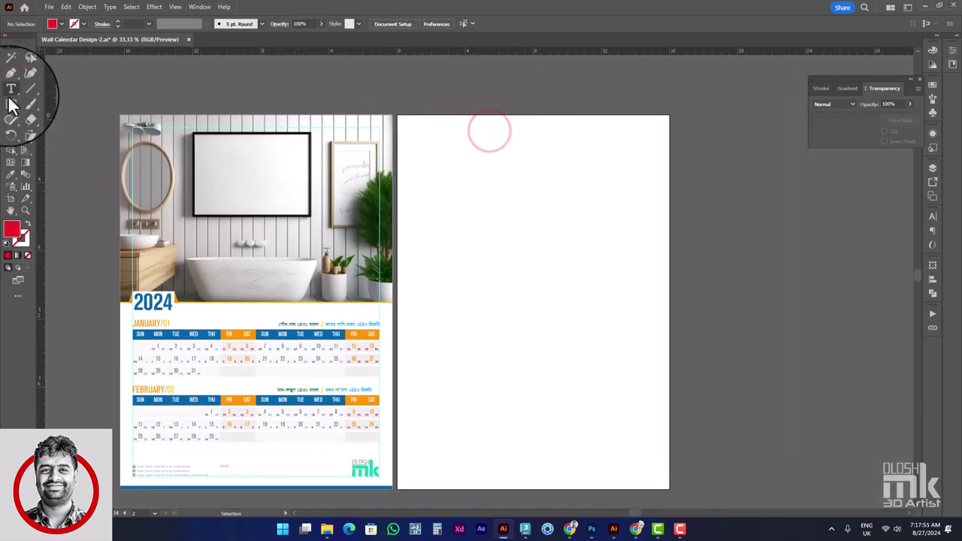
Draw a 16 × 11 in rectangle on the new page.
{"action": "left_click", "coordinate": [10, 104]}
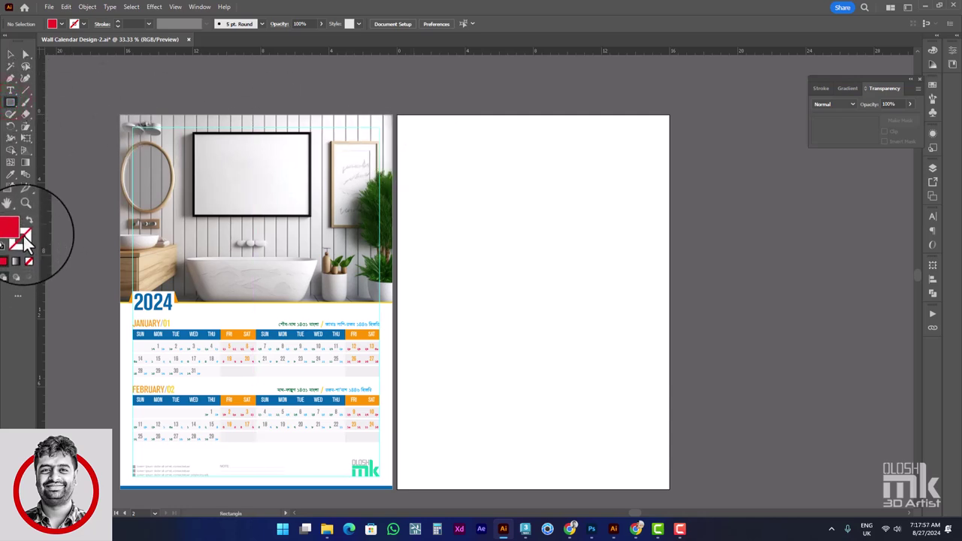
{"action": "left_click", "coordinate": [434, 166]}
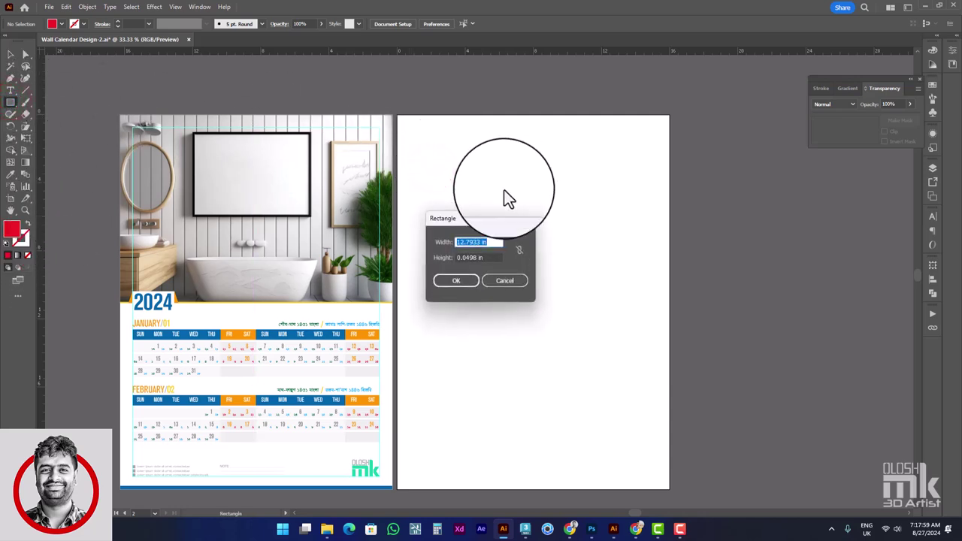
{"action": "type", "text": "16"}
{"action": "key", "text": "Return"}
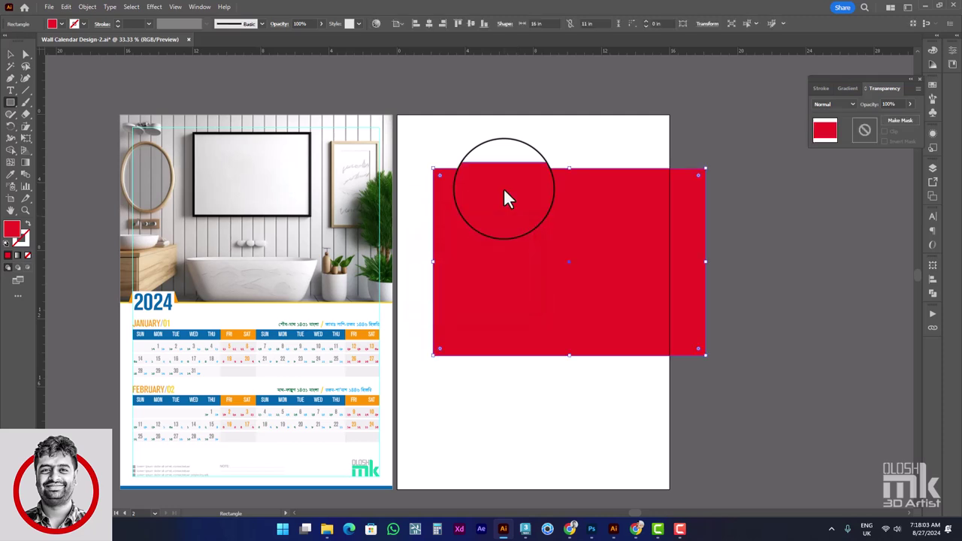
Align the red rectangle to the artboard's top and left edges.
{"action": "left_click", "coordinate": [11, 54]}
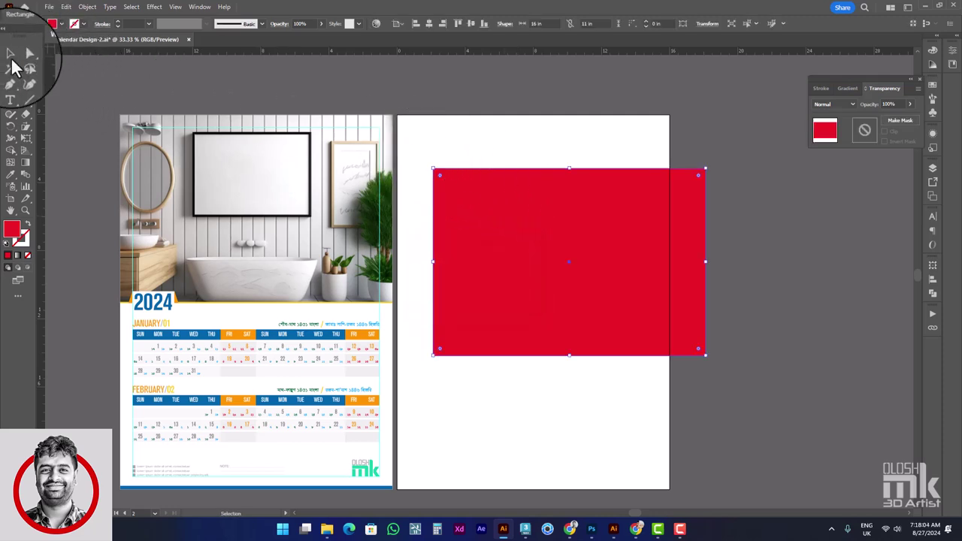
{"action": "left_click", "coordinate": [474, 23]}
{"action": "left_click", "coordinate": [458, 23]}
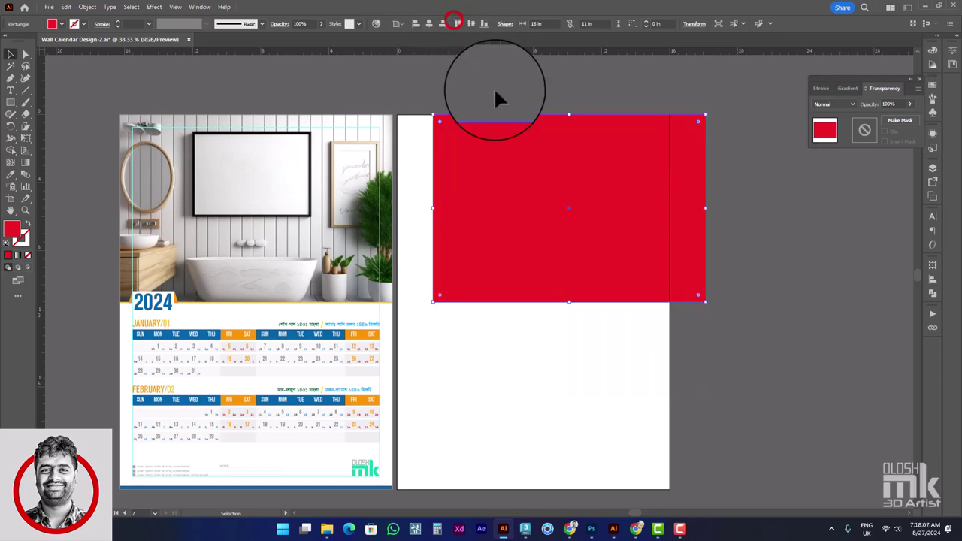
{"action": "left_click", "coordinate": [421, 24]}
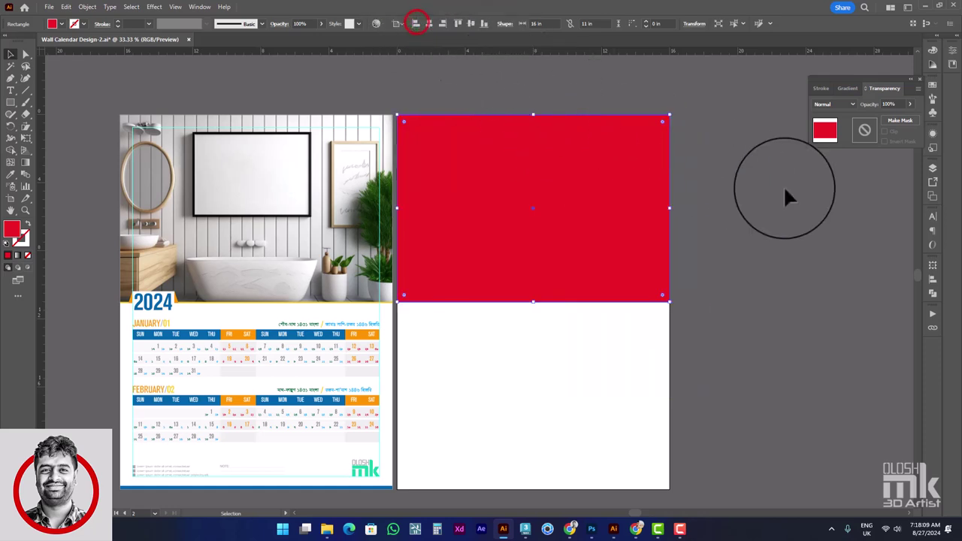
{"action": "left_click", "coordinate": [784, 188]}
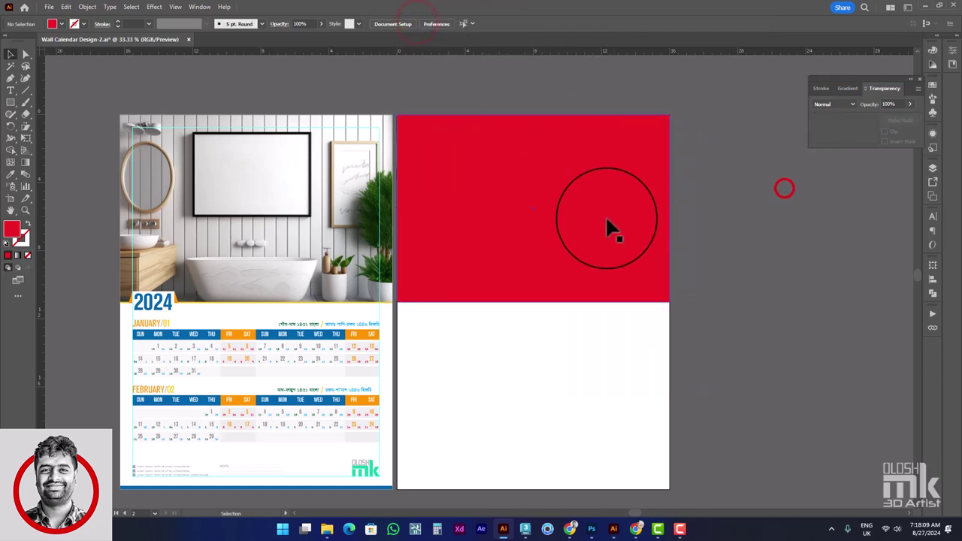
{"action": "left_click", "coordinate": [49, 7]}
Place the bathroom illustration mockup image from the Desktop onto the new page.
{"action": "left_click", "coordinate": [93, 188]}
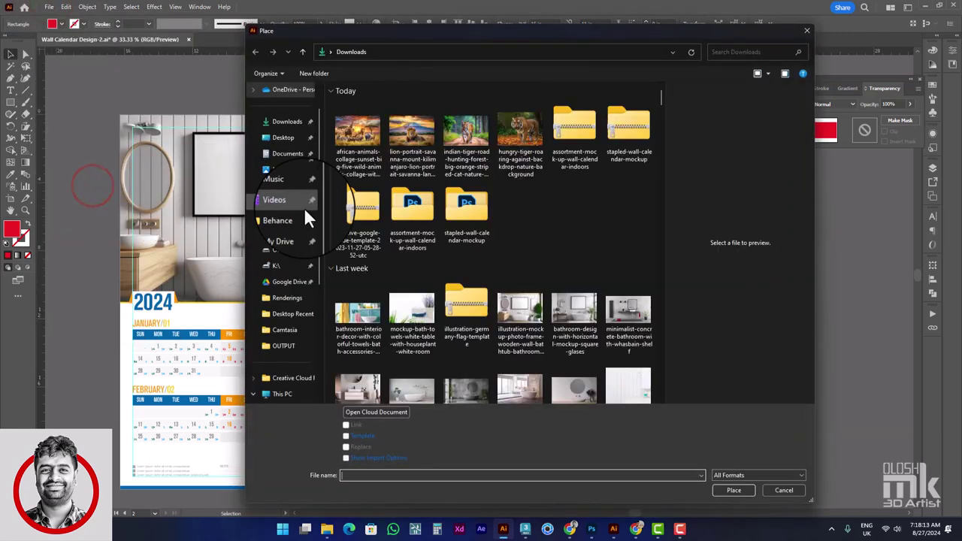
{"action": "left_click", "coordinate": [283, 135]}
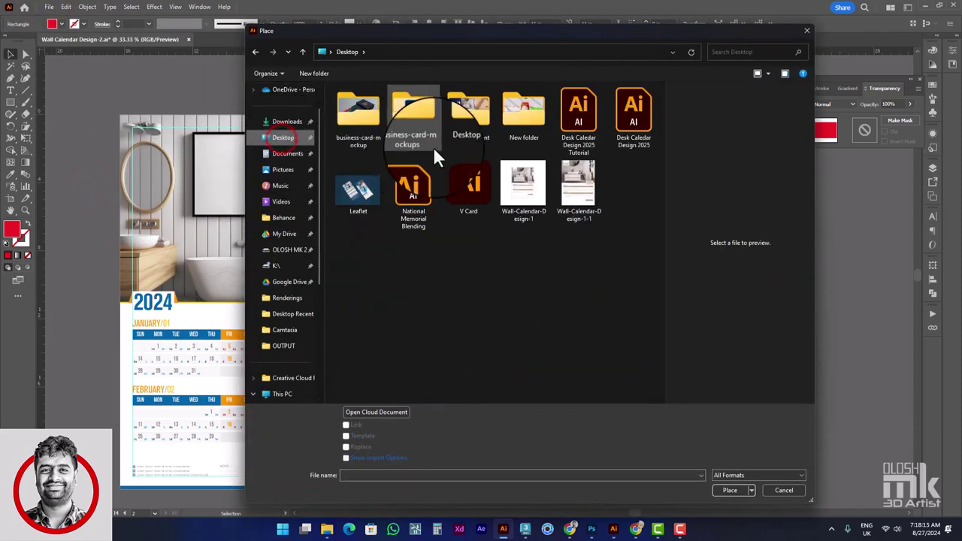
{"action": "left_click", "coordinate": [471, 123]}
{"action": "double_click", "coordinate": [471, 123]}
{"action": "scroll", "coordinate": [481, 260], "scroll_direction": "down", "scroll_amount": 3}
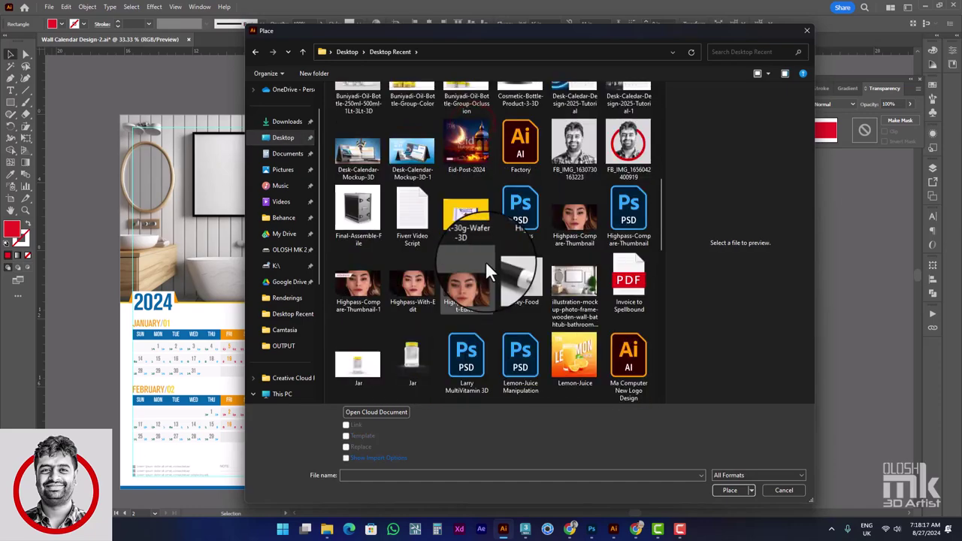
{"action": "left_click", "coordinate": [561, 289]}
{"action": "double_click", "coordinate": [562, 288]}
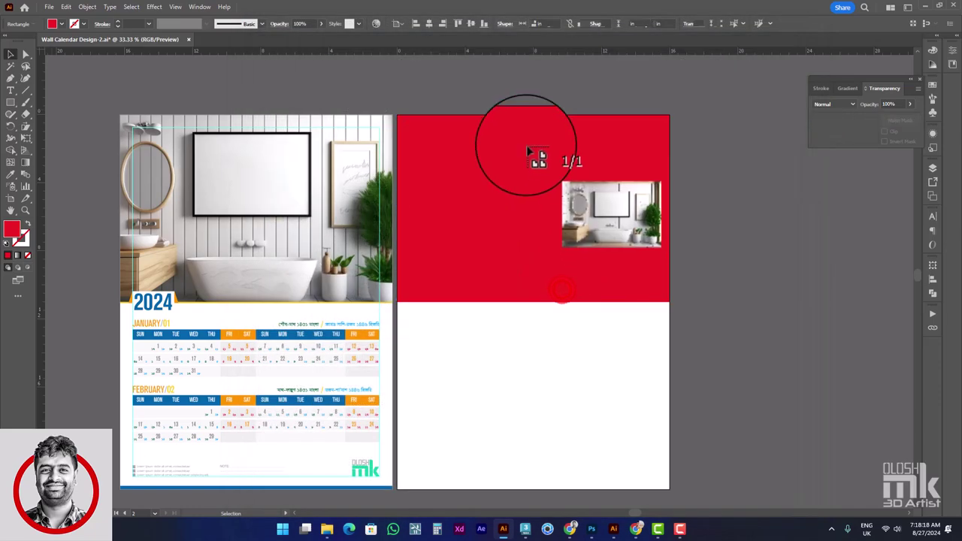
{"action": "left_click", "coordinate": [481, 79]}
Scale and position the bathroom photo over the top of the new page.
{"action": "scroll", "coordinate": [498, 138], "scroll_direction": "down", "scroll_amount": 2, "text": "alt"}
{"action": "left_click_drag", "start_coordinate": [787, 211], "coordinate": [704, 242]}
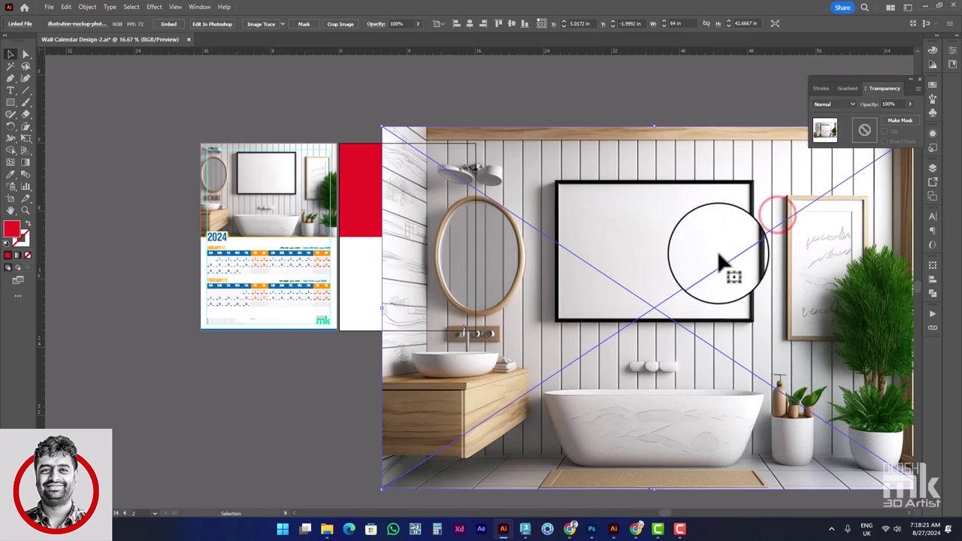
{"action": "left_click", "coordinate": [471, 24]}
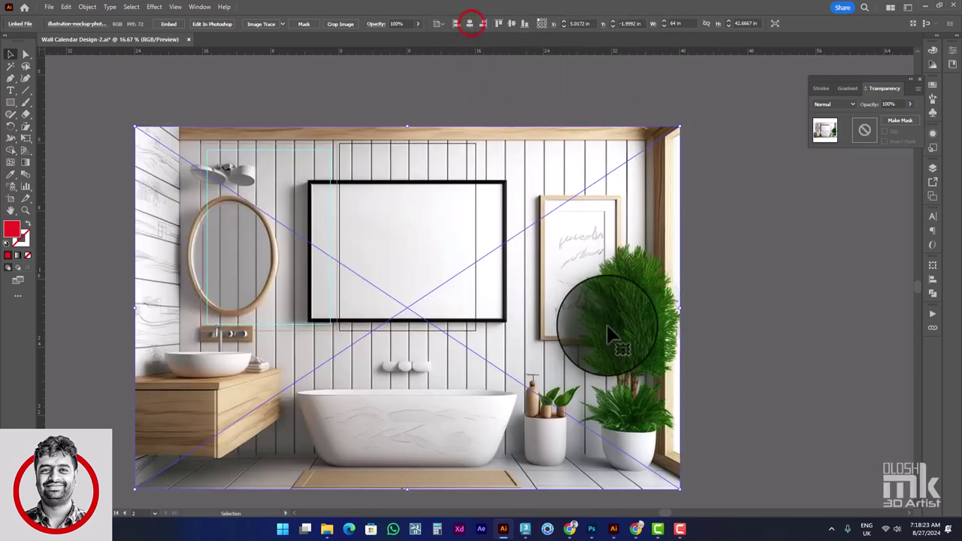
{"action": "mouse_move", "coordinate": [406, 489]}
{"action": "left_mouse_down"}
{"action": "mouse_move", "coordinate": [440, 329]}
{"action": "mouse_move", "coordinate": [440, 226]}
{"action": "left_mouse_up"}
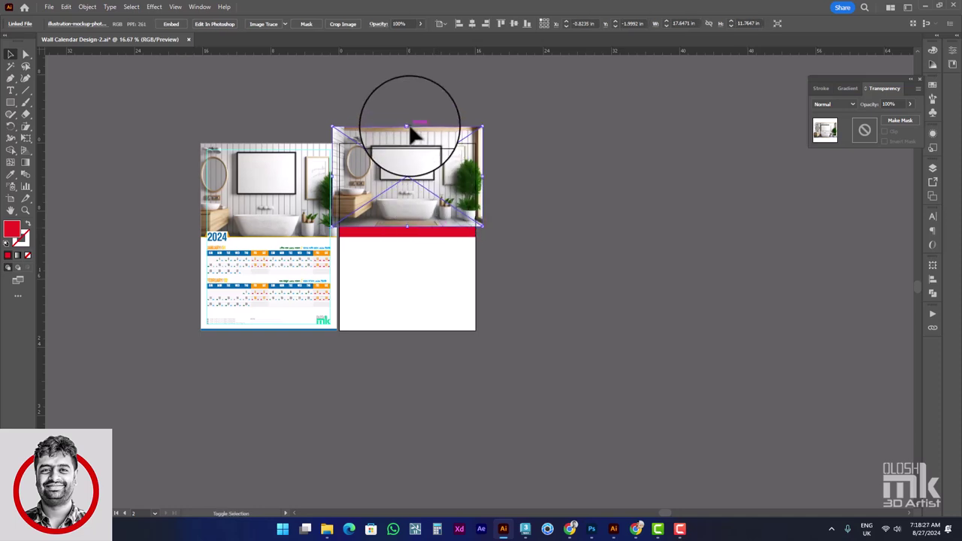
{"action": "scroll", "coordinate": [412, 133], "scroll_direction": "up", "scroll_amount": 2}
{"action": "left_click_drag", "start_coordinate": [429, 163], "coordinate": [456, 204]}
{"action": "left_click_drag", "start_coordinate": [534, 209], "coordinate": [551, 209]}
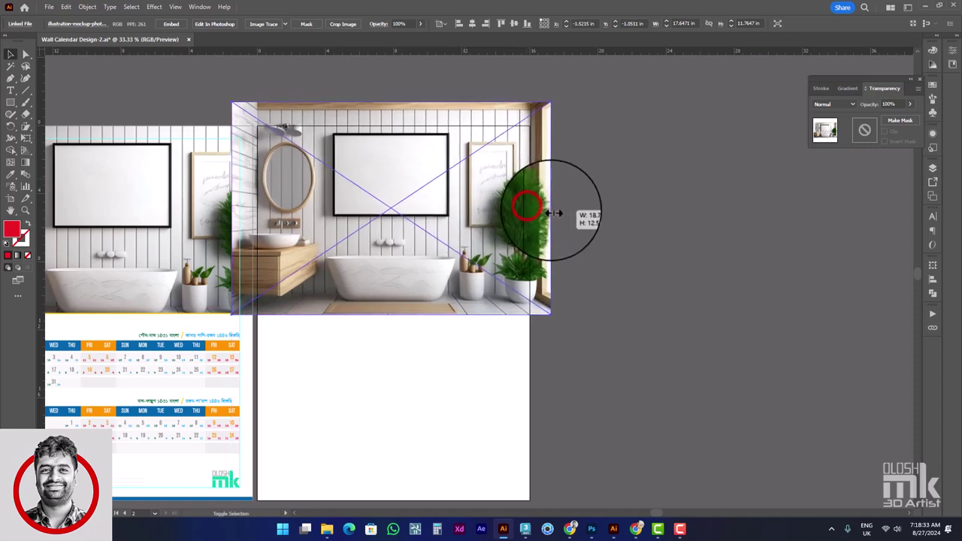
{"action": "left_click_drag", "start_coordinate": [476, 221], "coordinate": [473, 225]}
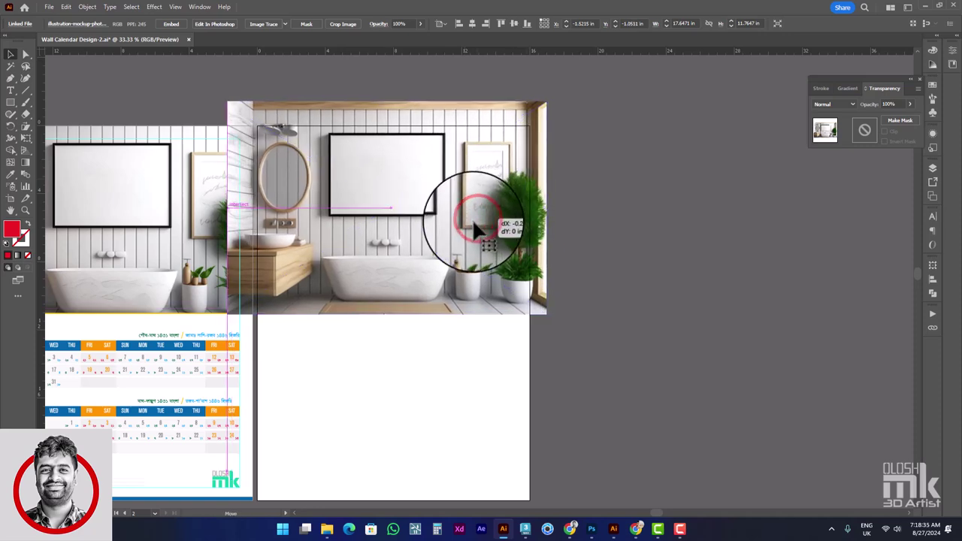
Send the photo behind the red rectangle and make a clipping mask from both.
{"action": "right_click", "coordinate": [475, 230]}
{"action": "mouse_move", "coordinate": [526, 263]}
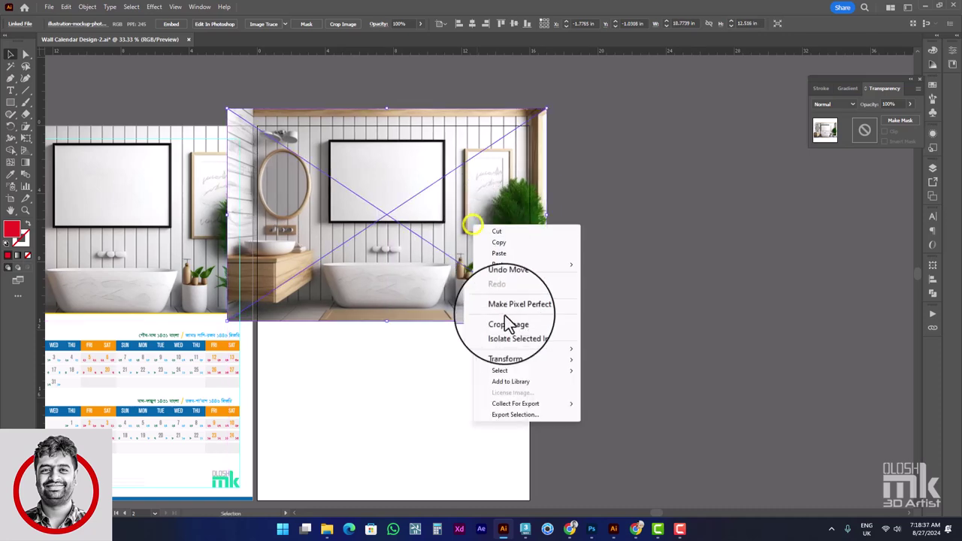
{"action": "left_click", "coordinate": [502, 361]}
{"action": "left_click", "coordinate": [620, 395]}
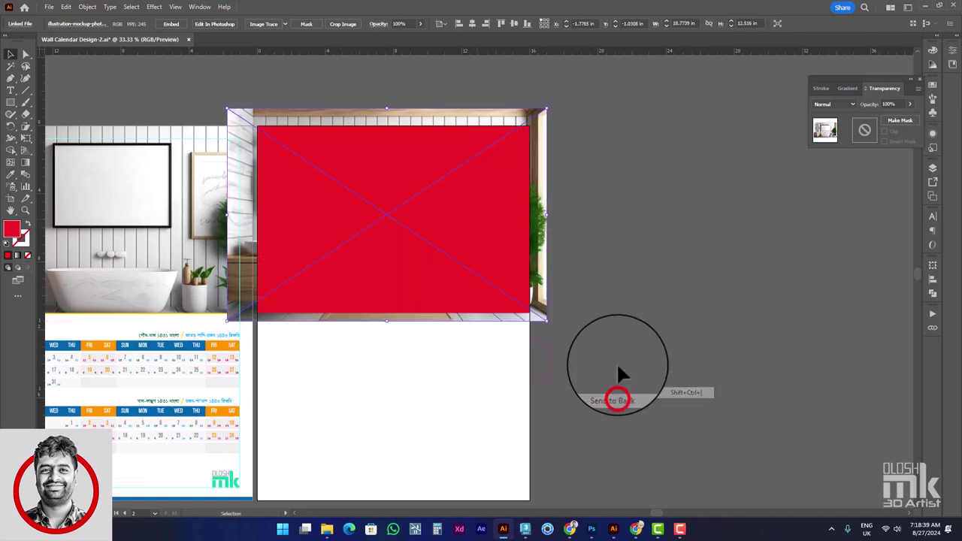
{"action": "left_click", "coordinate": [638, 326]}
{"action": "key", "text": "ctrl+a"}
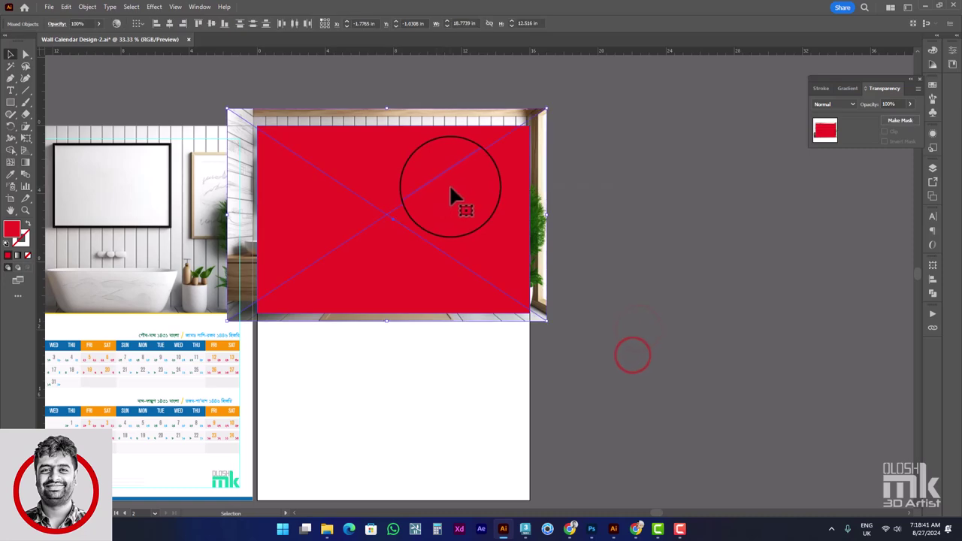
{"action": "right_click", "coordinate": [452, 188]}
{"action": "left_click", "coordinate": [487, 331]}
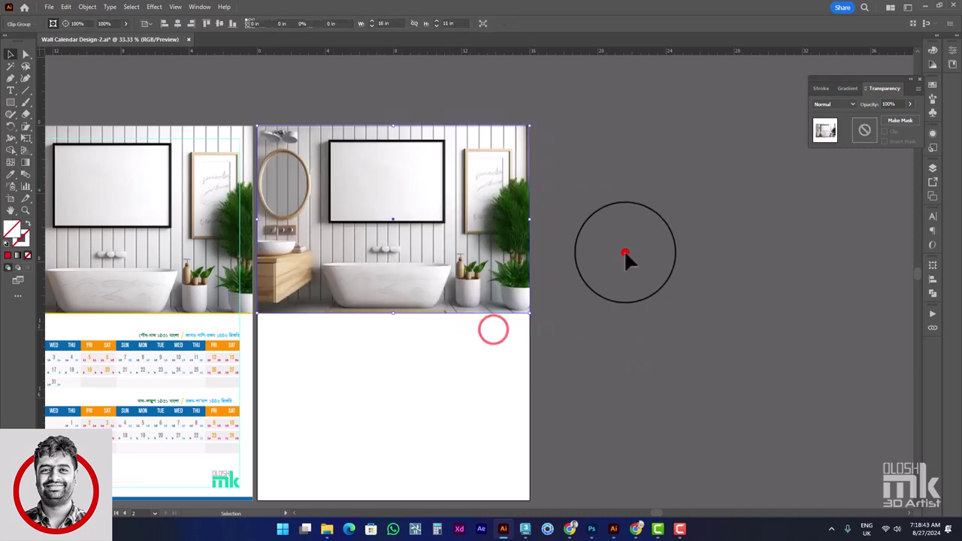
Isolate the clip group, top-align the bathroom photo inside it and nudge it up.
{"action": "left_click", "coordinate": [625, 251]}
{"action": "left_click_drag", "start_coordinate": [366, 248], "coordinate": [418, 247]}
{"action": "left_click", "coordinate": [494, 232]}
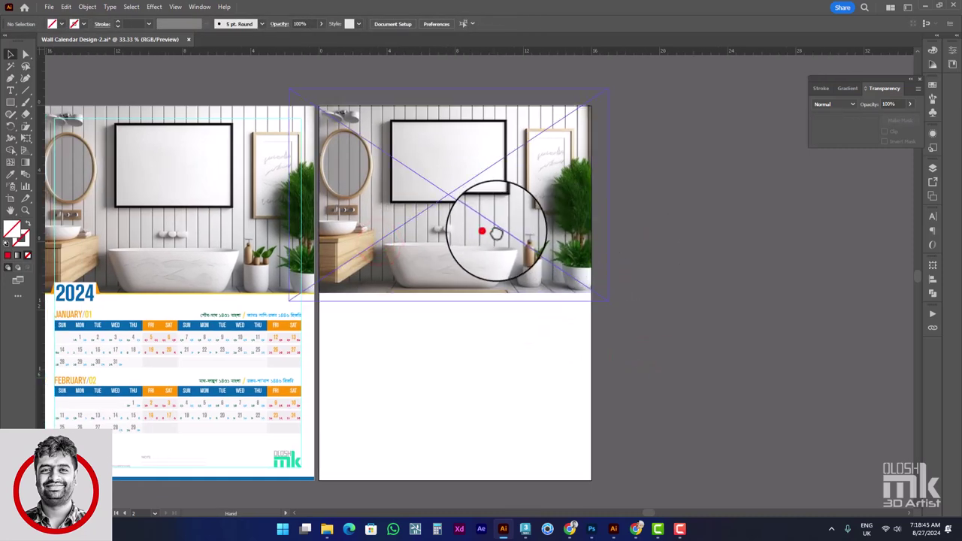
{"action": "left_click_drag", "start_coordinate": [494, 232], "coordinate": [541, 240]}
{"action": "double_click", "coordinate": [536, 244]}
{"action": "left_click", "coordinate": [536, 244]}
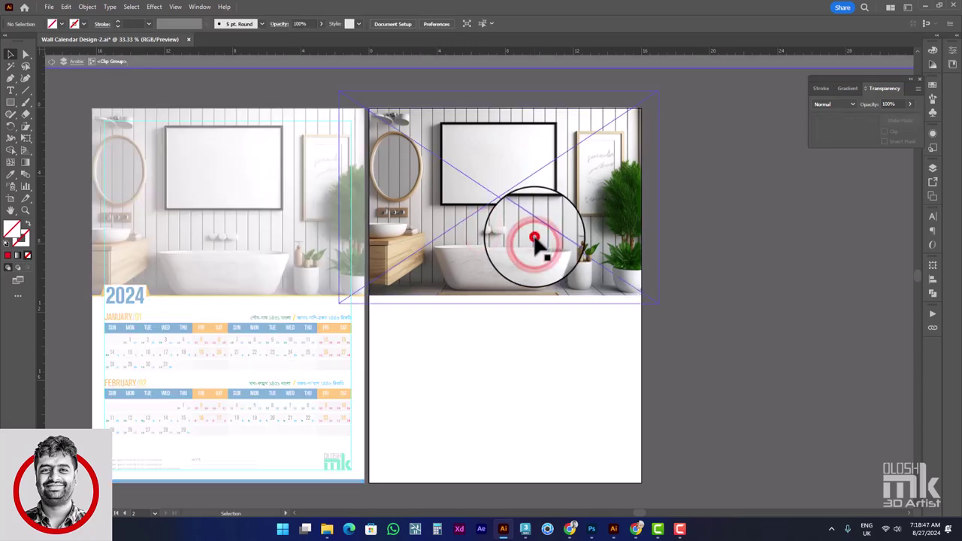
{"action": "left_click", "coordinate": [529, 24]}
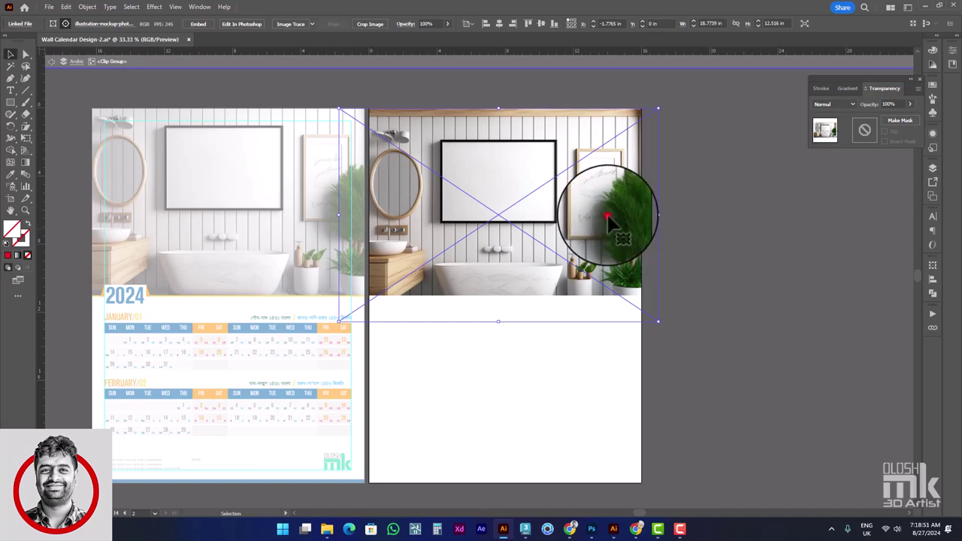
{"action": "left_click_drag", "start_coordinate": [612, 218], "coordinate": [612, 207]}
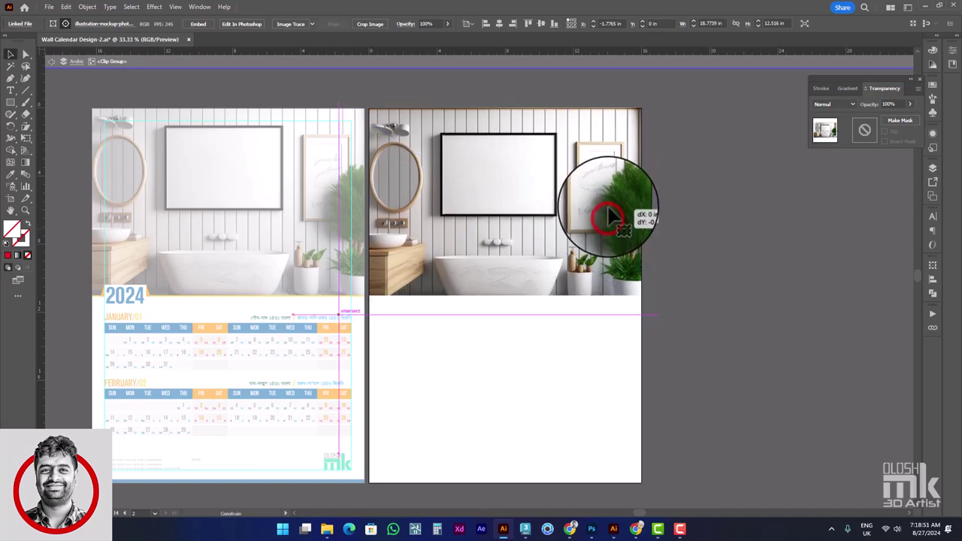
{"action": "left_click", "coordinate": [755, 216]}
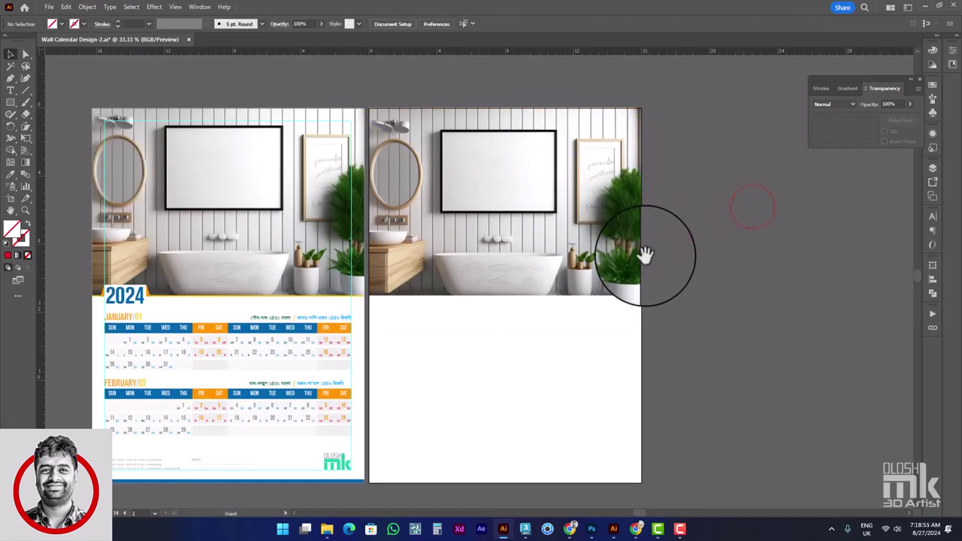
{"action": "left_click_drag", "start_coordinate": [637, 256], "coordinate": [689, 253]}
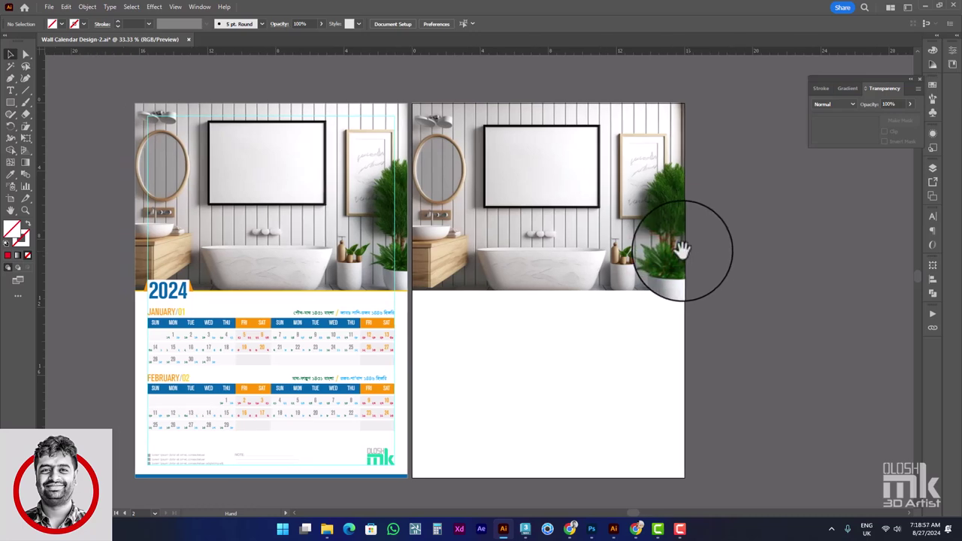
{"action": "scroll", "coordinate": [192, 316], "scroll_direction": "up", "scroll_amount": 1}
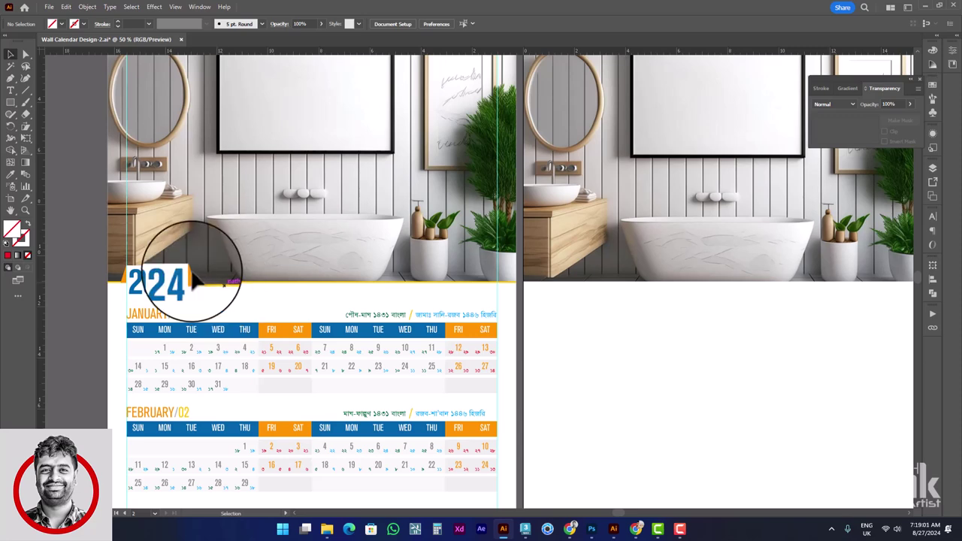
Draw a rectangle and set its width to 16 in in the Transform panel.
{"action": "left_click", "coordinate": [11, 102]}
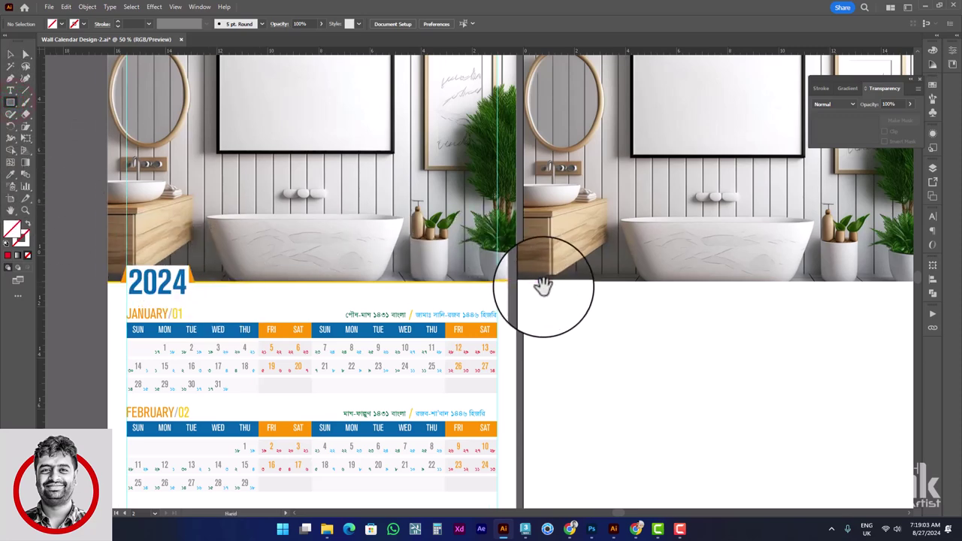
{"action": "mouse_move", "coordinate": [543, 285]}
{"action": "left_mouse_down"}
{"action": "mouse_move", "coordinate": [467, 265]}
{"action": "mouse_move", "coordinate": [854, 263]}
{"action": "left_mouse_up"}
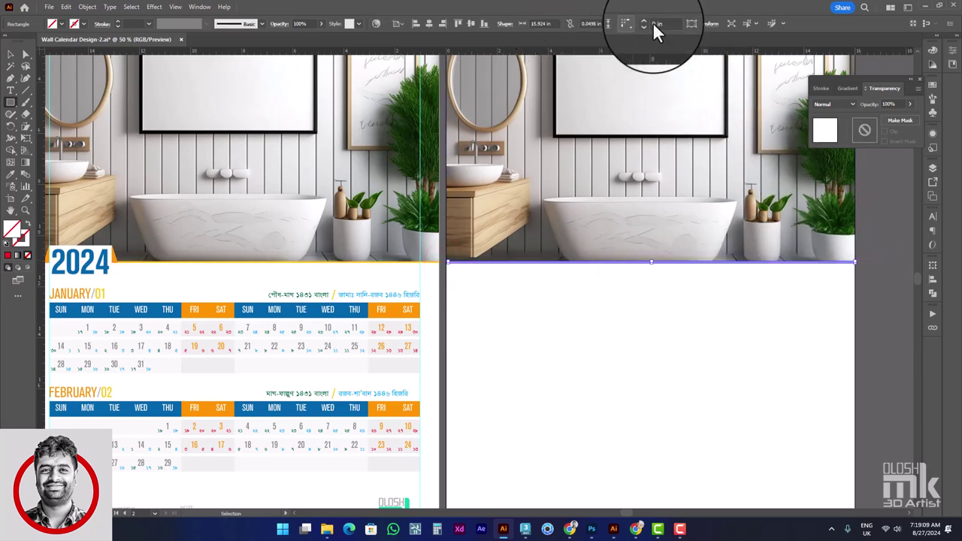
{"action": "left_click", "coordinate": [706, 24]}
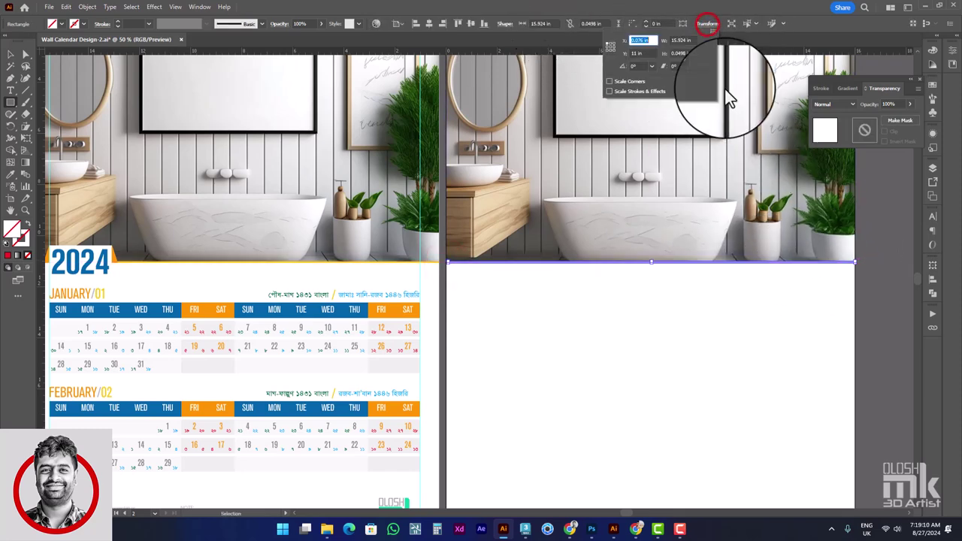
{"action": "double_click", "coordinate": [690, 40]}
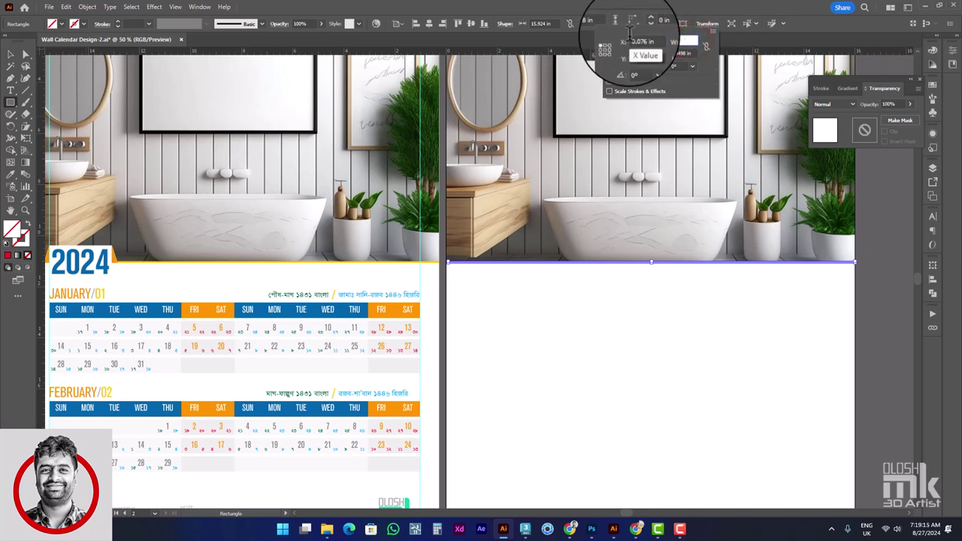
{"action": "type", "text": "16"}
{"action": "left_click", "coordinate": [698, 52]}
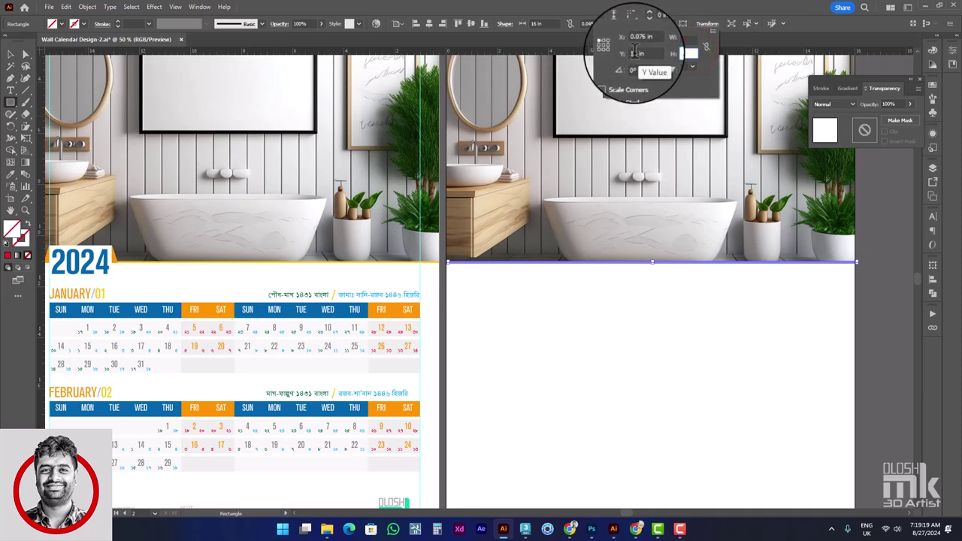
{"action": "key", "text": "Return"}
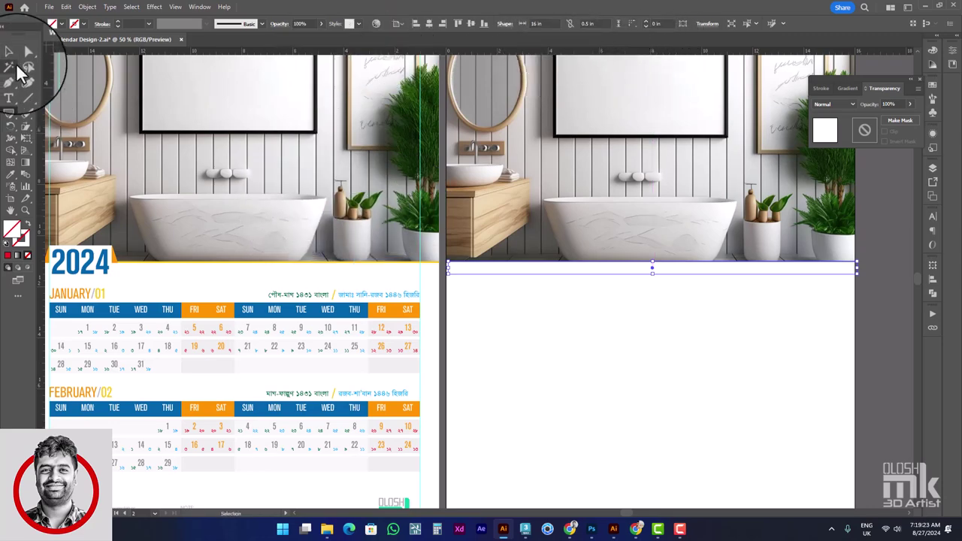
{"action": "scroll", "coordinate": [618, 253], "scroll_direction": "up", "scroll_amount": 3}
{"action": "scroll", "coordinate": [687, 301], "scroll_direction": "down", "scroll_amount": 2}
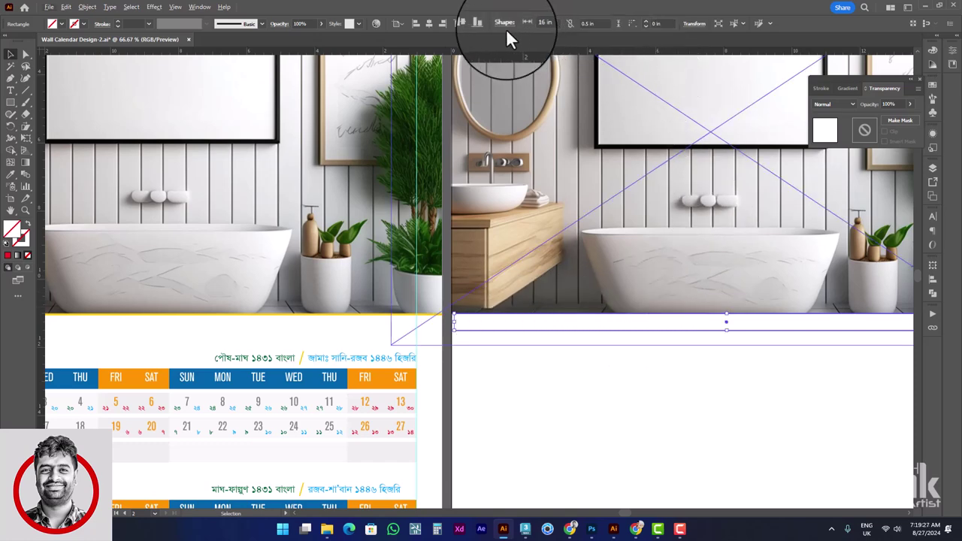
Align the strip to the page and reduce its height to 0.05 in.
{"action": "left_click", "coordinate": [430, 23]}
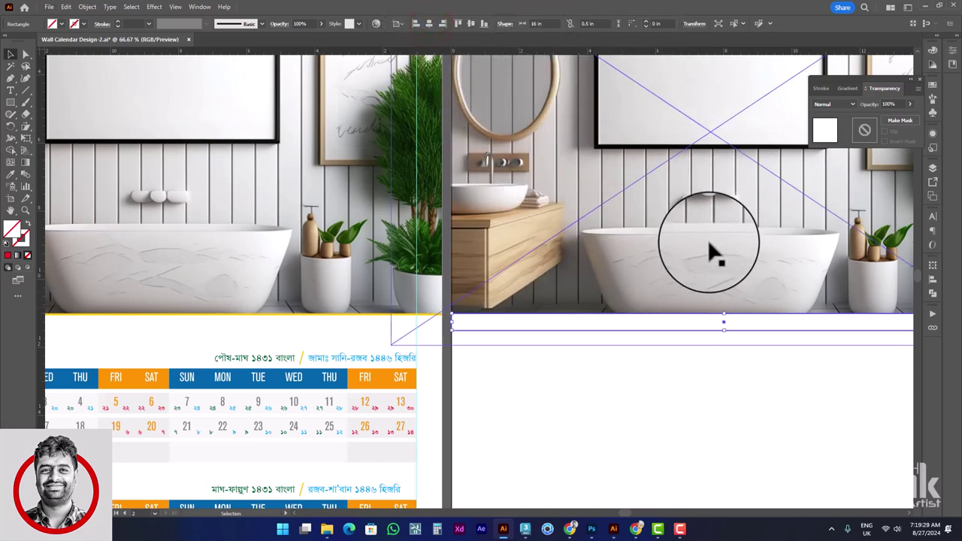
{"action": "left_click_drag", "start_coordinate": [723, 330], "coordinate": [725, 320]}
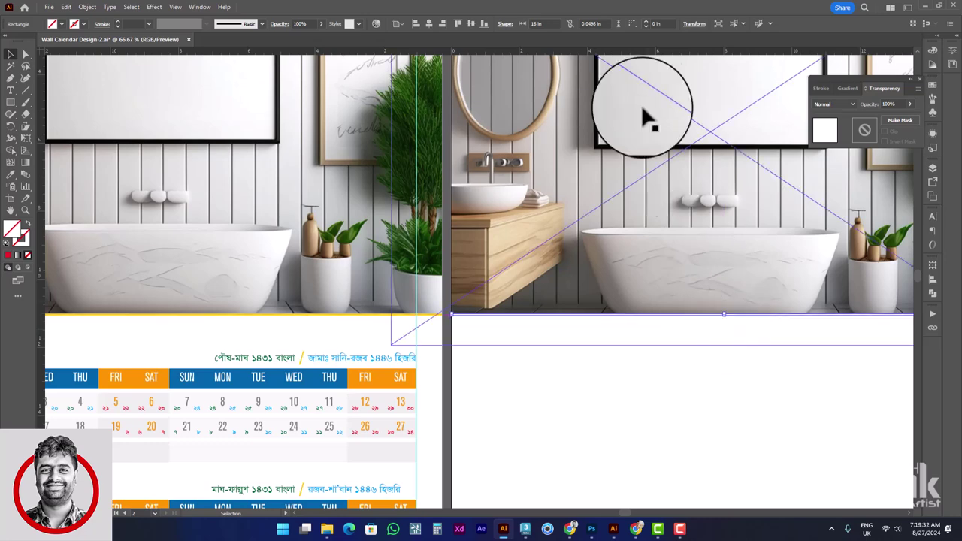
{"action": "left_click", "coordinate": [590, 22]}
{"action": "type", "text": "0.05"}
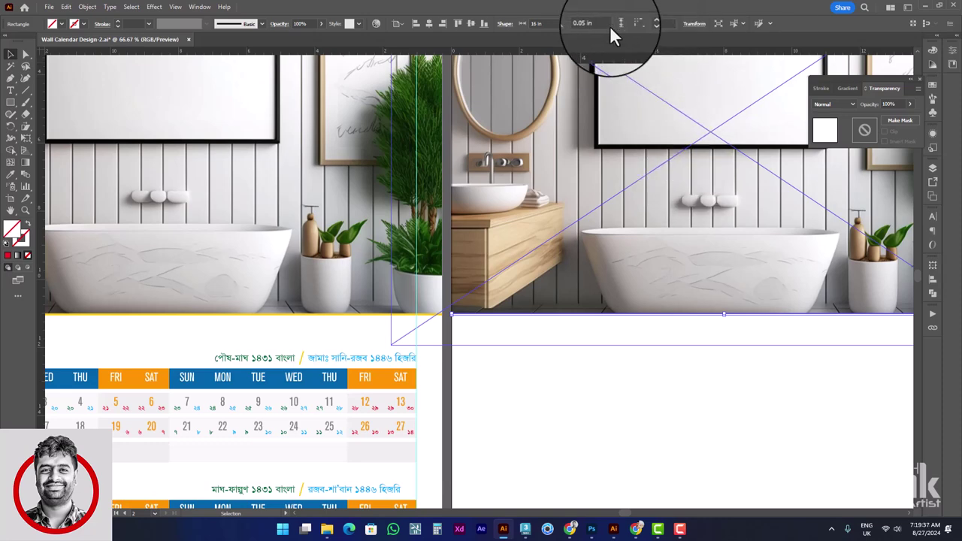
{"action": "left_click", "coordinate": [429, 23]}
{"action": "scroll", "coordinate": [546, 316], "scroll_direction": "up", "scroll_amount": 4}
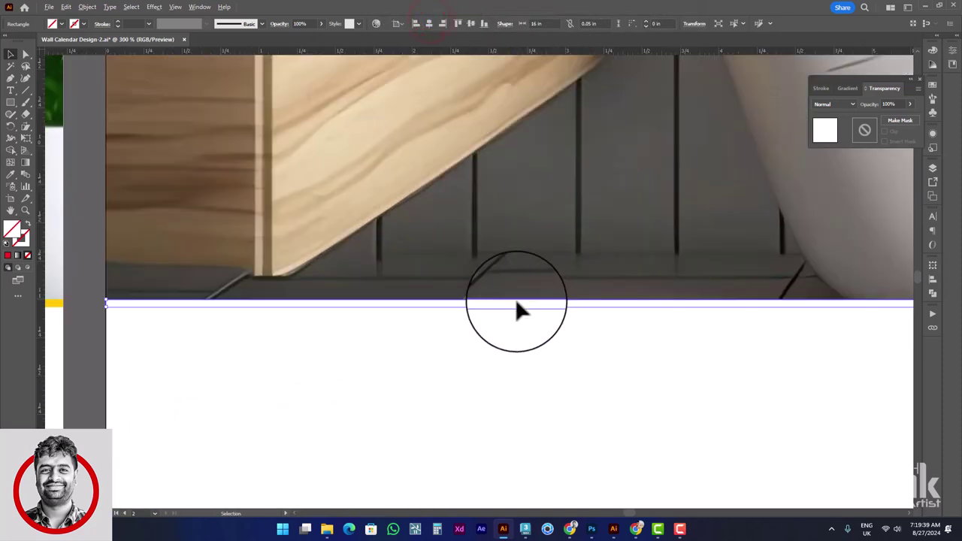
{"action": "left_click_drag", "start_coordinate": [938, 149], "coordinate": [936, 113]}
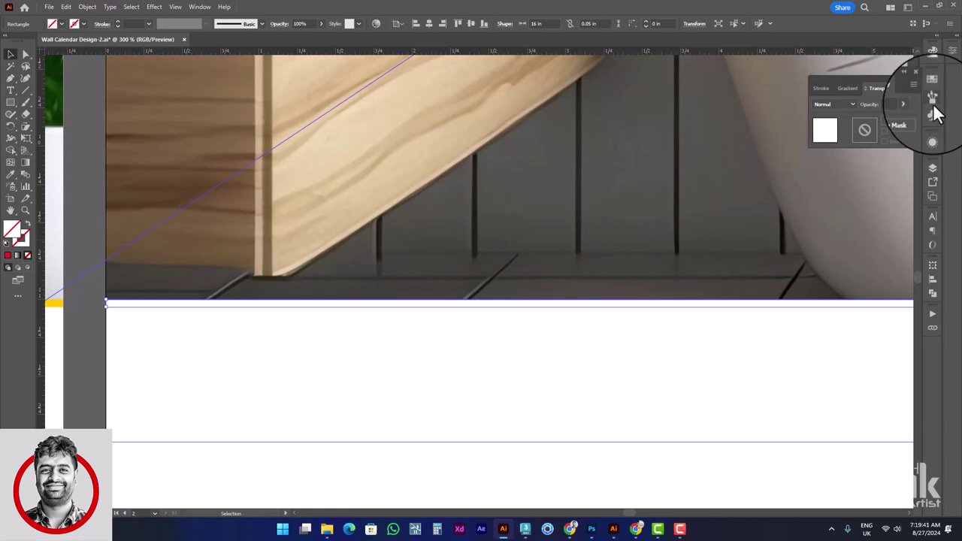
Fill the thin strip with yellow from the Swatches panel.
{"action": "left_click", "coordinate": [933, 88]}
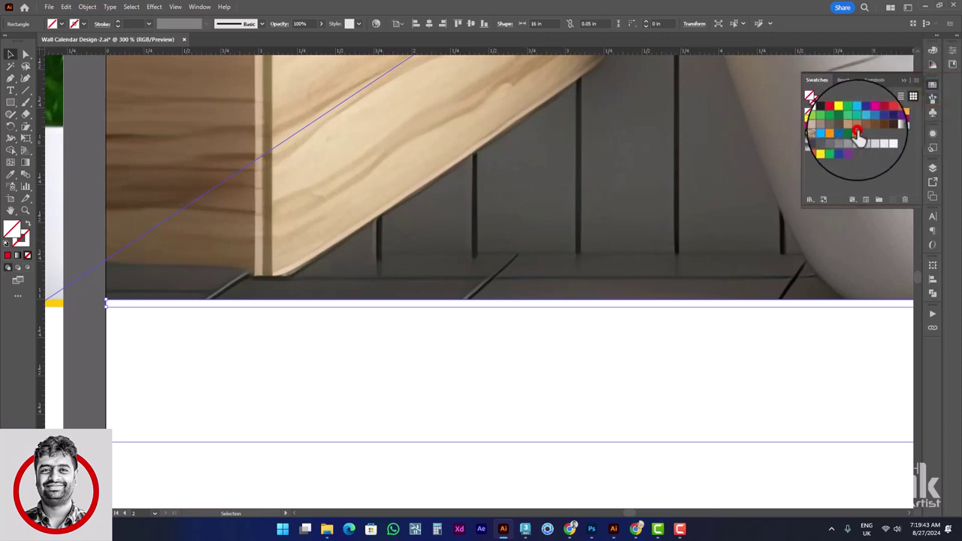
{"action": "left_click", "coordinate": [857, 133]}
{"action": "scroll", "coordinate": [610, 382], "scroll_direction": "down", "scroll_amount": 5}
{"action": "left_click", "coordinate": [610, 381]}
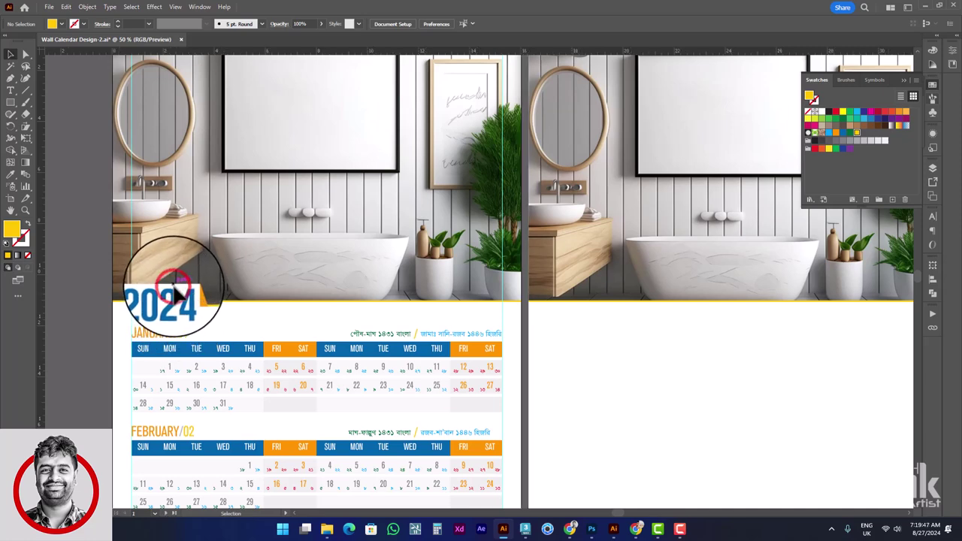
Delete the stray photo from the second page.
{"action": "key", "text": "alt"}
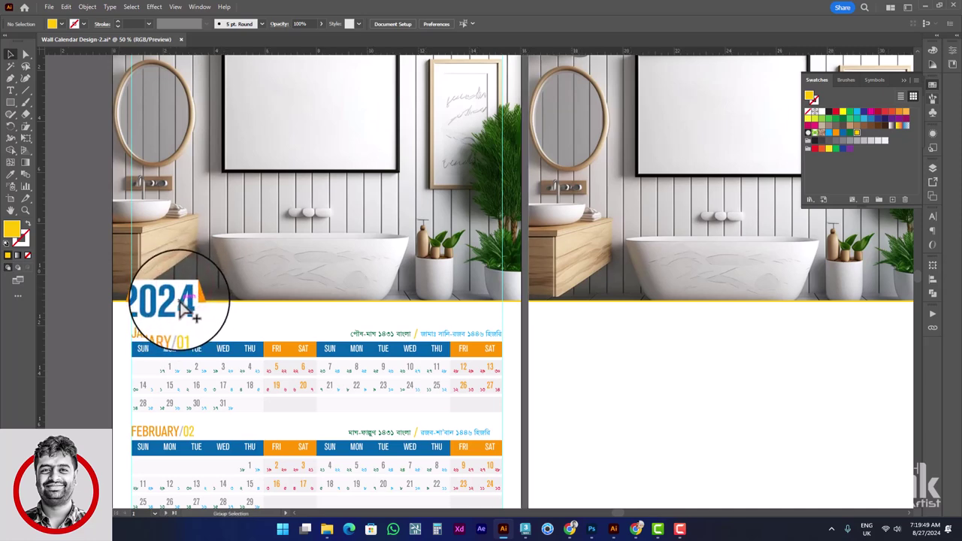
{"action": "left_click", "coordinate": [86, 297]}
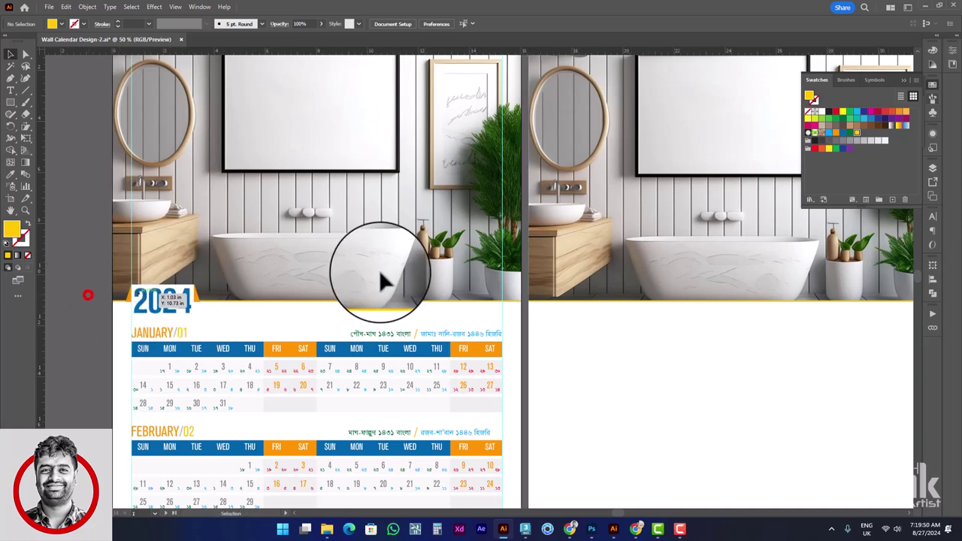
{"action": "left_click", "coordinate": [932, 170]}
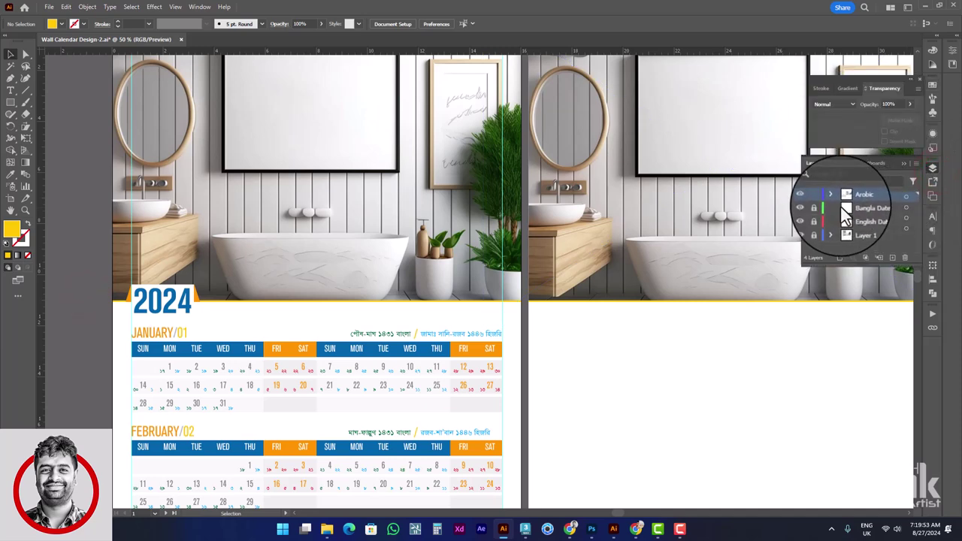
{"action": "left_click", "coordinate": [672, 347]}
{"action": "key", "text": "Delete"}
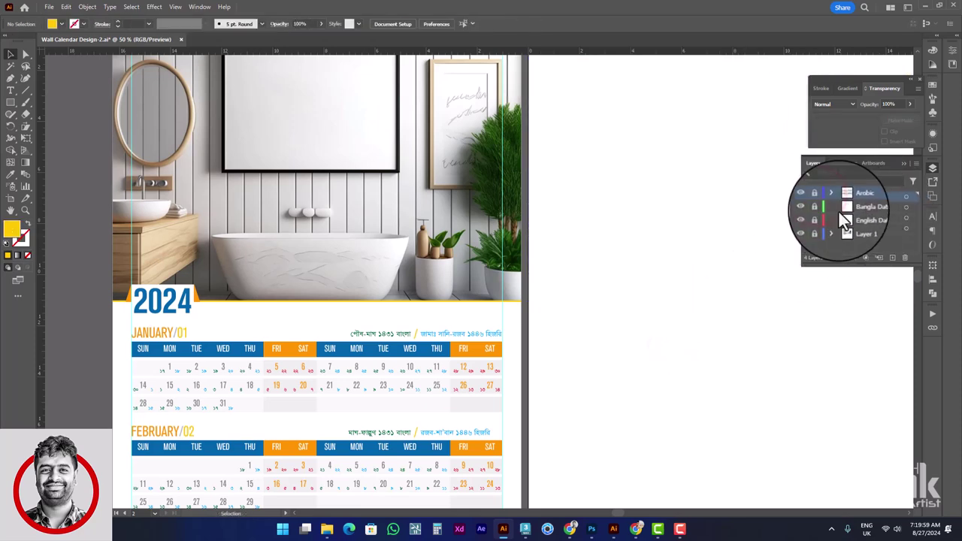
Rename the top layer Design and create another layer named English Date Pannel.
{"action": "left_click", "coordinate": [892, 257]}
{"action": "left_click", "coordinate": [862, 197]}
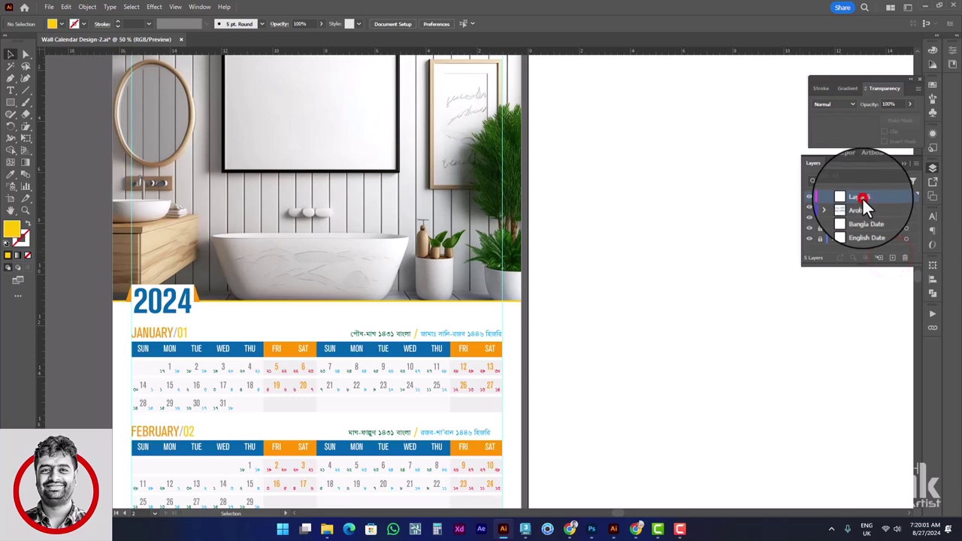
{"action": "double_click", "coordinate": [860, 196]}
{"action": "type", "text": "Design"}
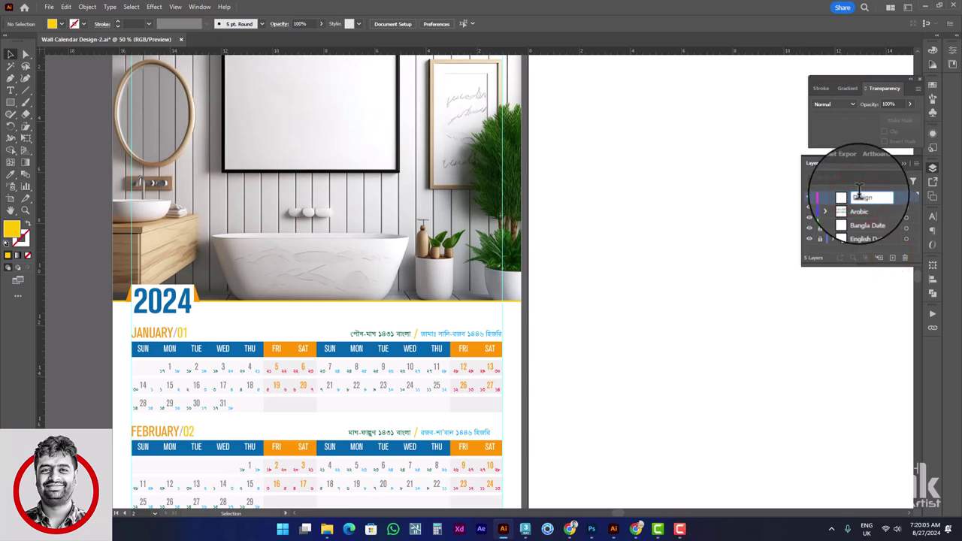
{"action": "key", "text": "Return"}
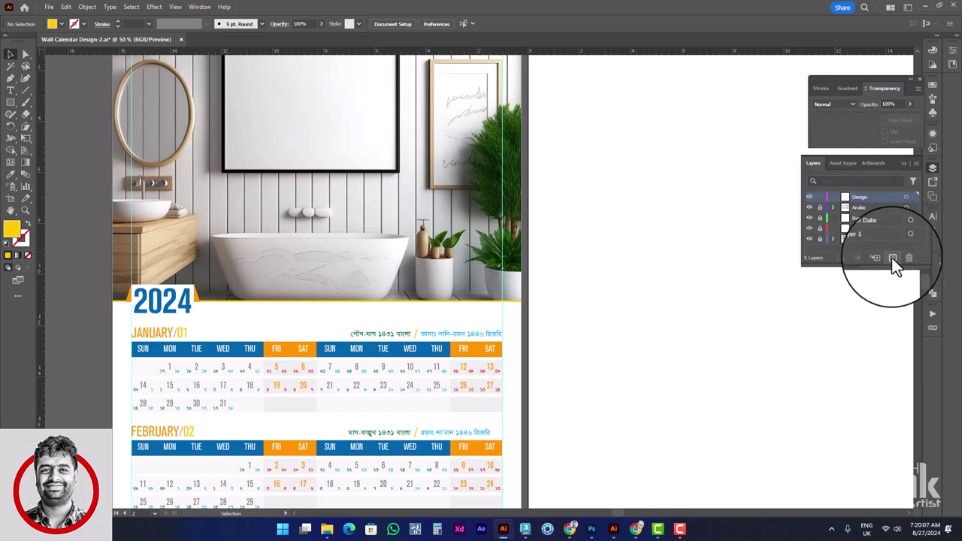
{"action": "left_click", "coordinate": [892, 258]}
{"action": "double_click", "coordinate": [863, 198]}
{"action": "type", "text": "English Date Pannel"}
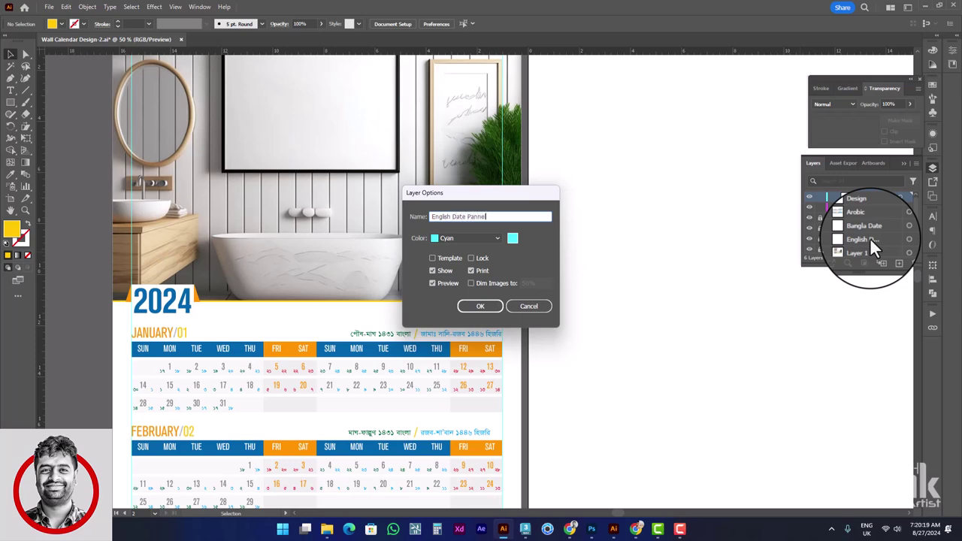
Confirm the English Date Pannel layer and add two layers for Bangla and Arabic dates.
{"action": "key", "text": "Return"}
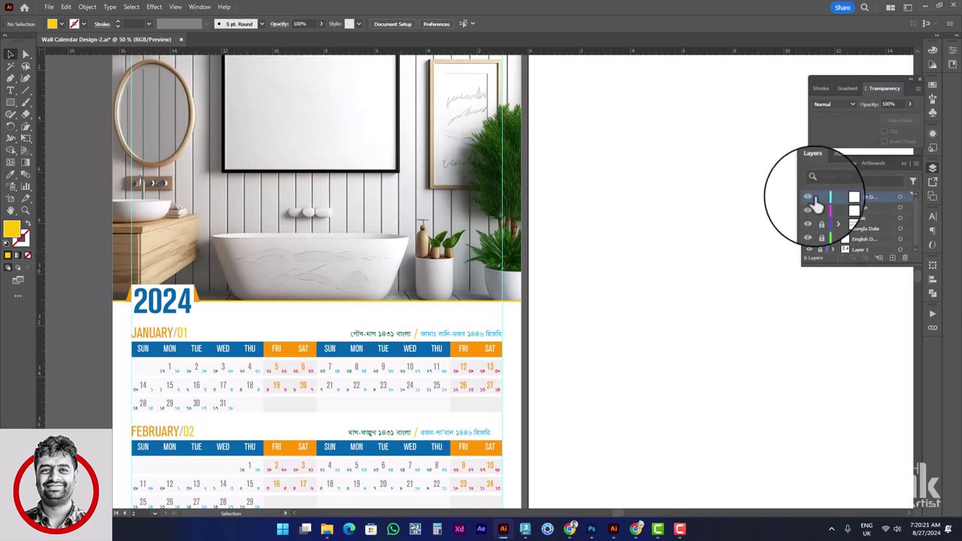
{"action": "left_click", "coordinate": [892, 258]}
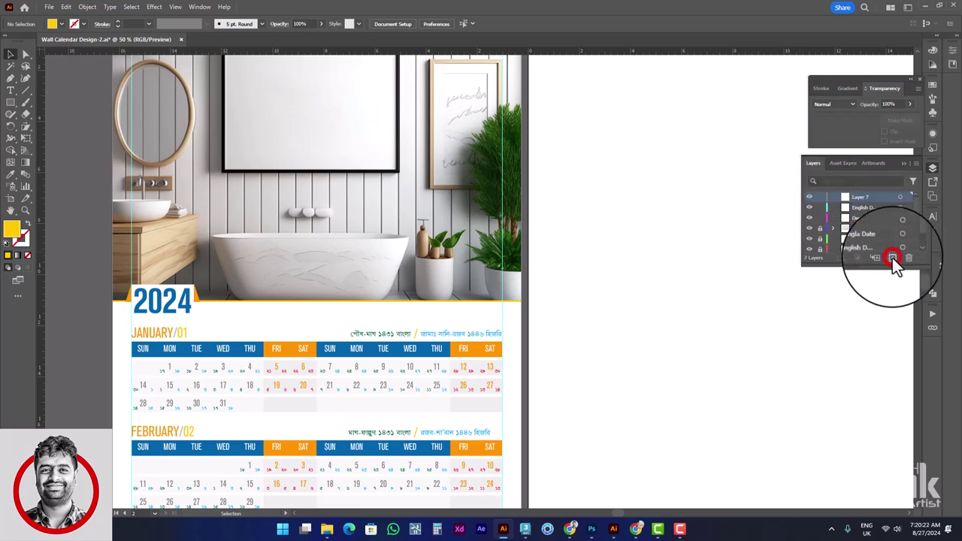
{"action": "double_click", "coordinate": [861, 199]}
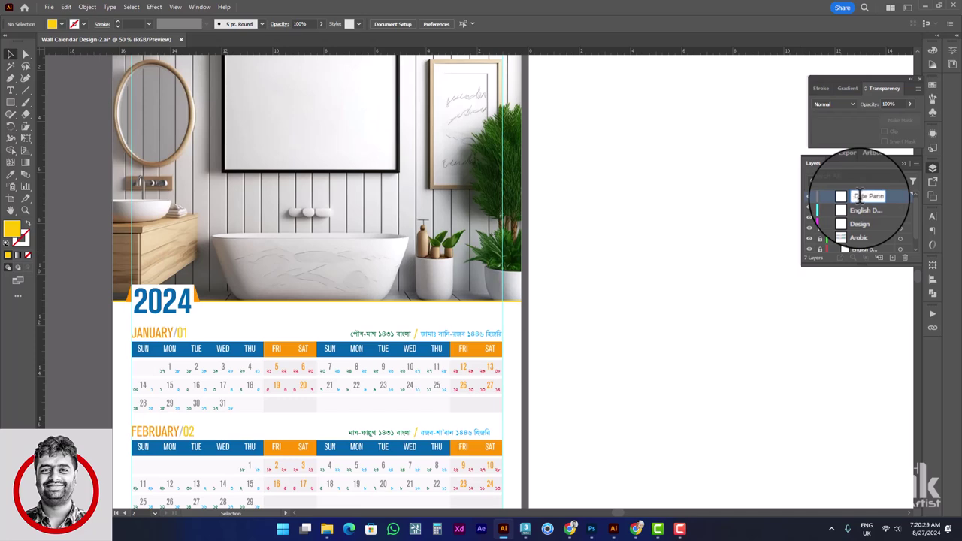
{"action": "left_click", "coordinate": [892, 256]}
{"action": "double_click", "coordinate": [862, 199]}
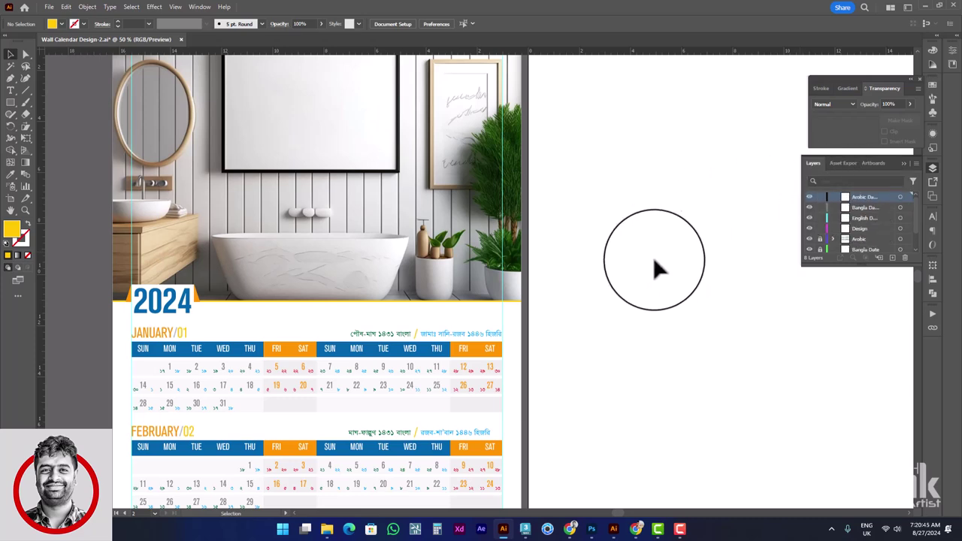
Hide the new date-panel layers and make Design the active layer with its artwork visible.
{"action": "left_click", "coordinate": [810, 193]}
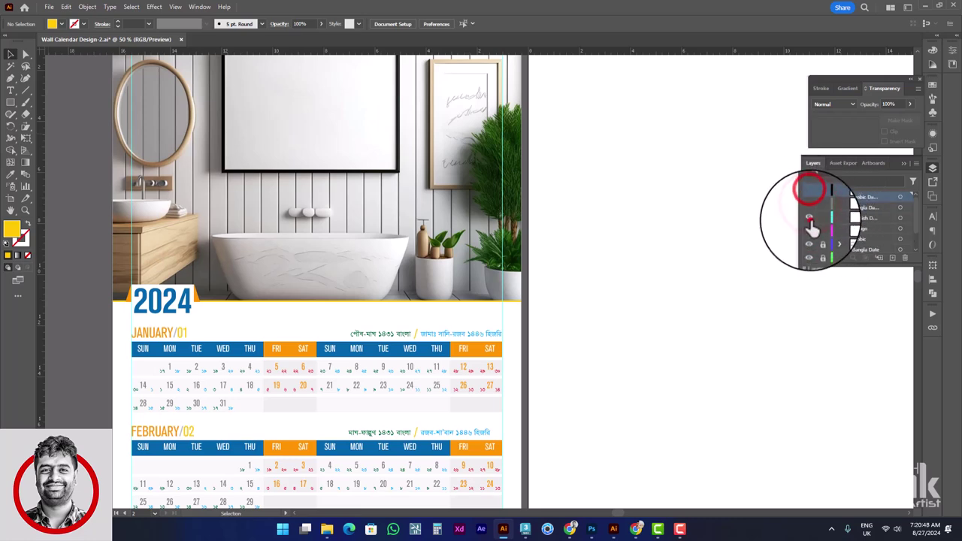
{"action": "left_click", "coordinate": [863, 229]}
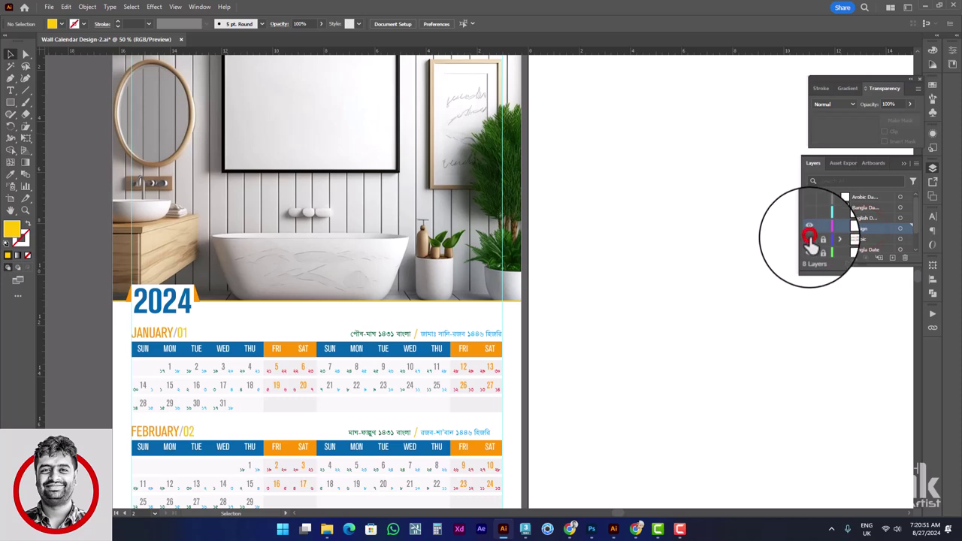
{"action": "left_click", "coordinate": [809, 237]}
{"action": "left_click", "coordinate": [810, 239]}
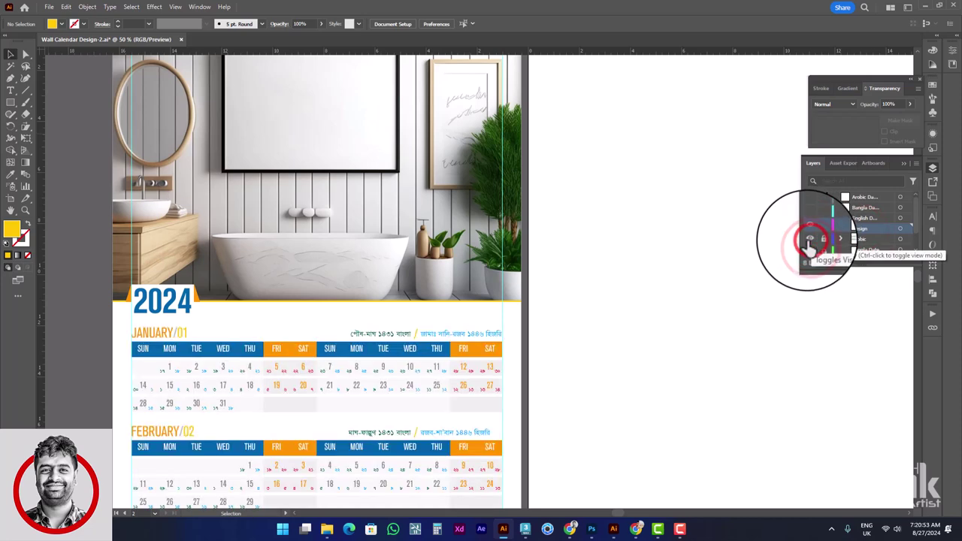
{"action": "left_click_drag", "start_coordinate": [715, 213], "coordinate": [636, 233]}
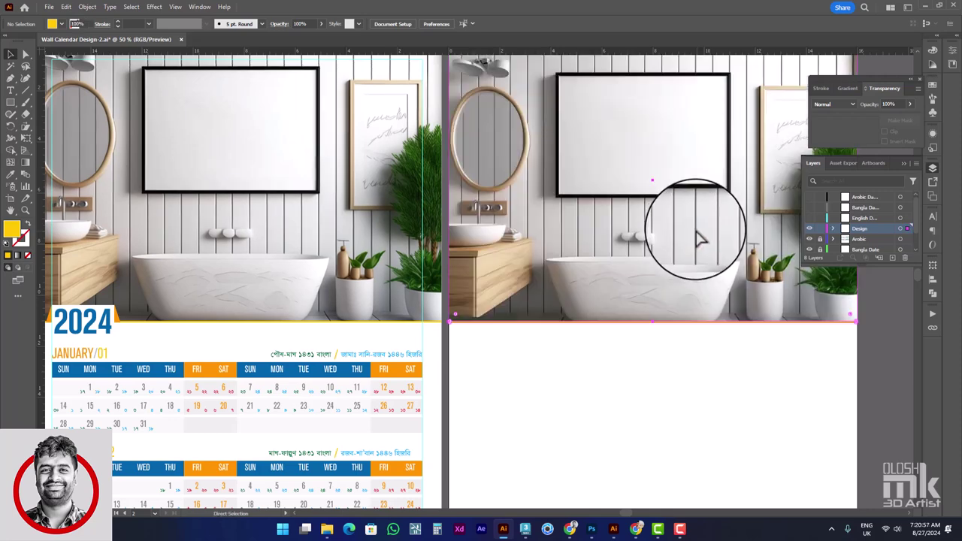
{"action": "mouse_move", "coordinate": [647, 399]}
{"action": "left_mouse_down"}
{"action": "mouse_move", "coordinate": [707, 334]}
{"action": "mouse_move", "coordinate": [653, 320]}
{"action": "left_mouse_up"}
{"action": "scroll", "coordinate": [652, 320], "scroll_direction": "down", "scroll_amount": 1}
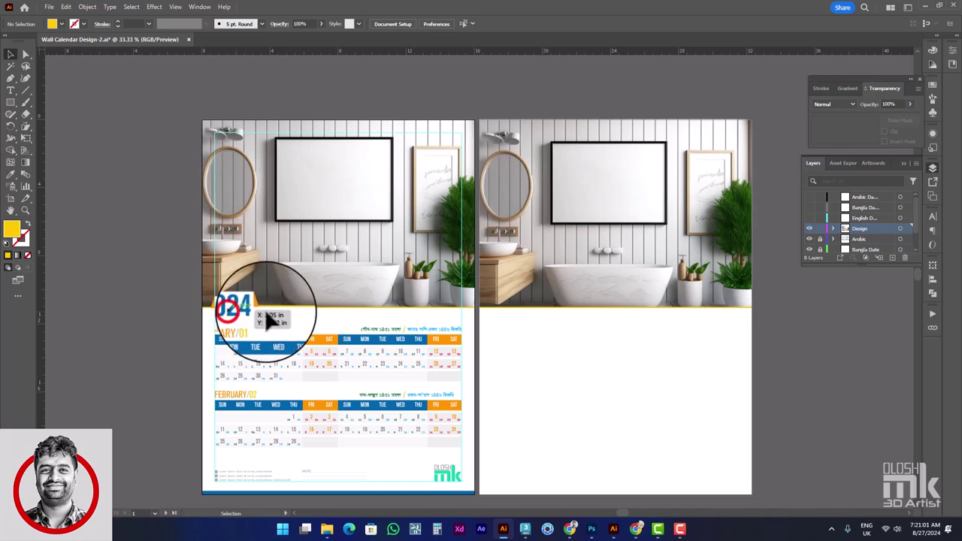
{"action": "left_click", "coordinate": [643, 333]}
{"action": "left_click", "coordinate": [11, 91]}
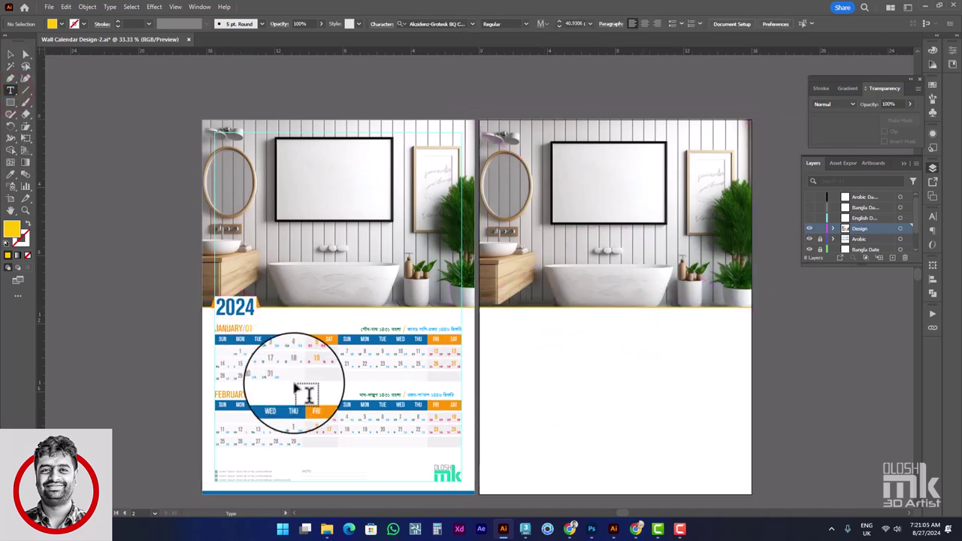
{"action": "left_click", "coordinate": [11, 54]}
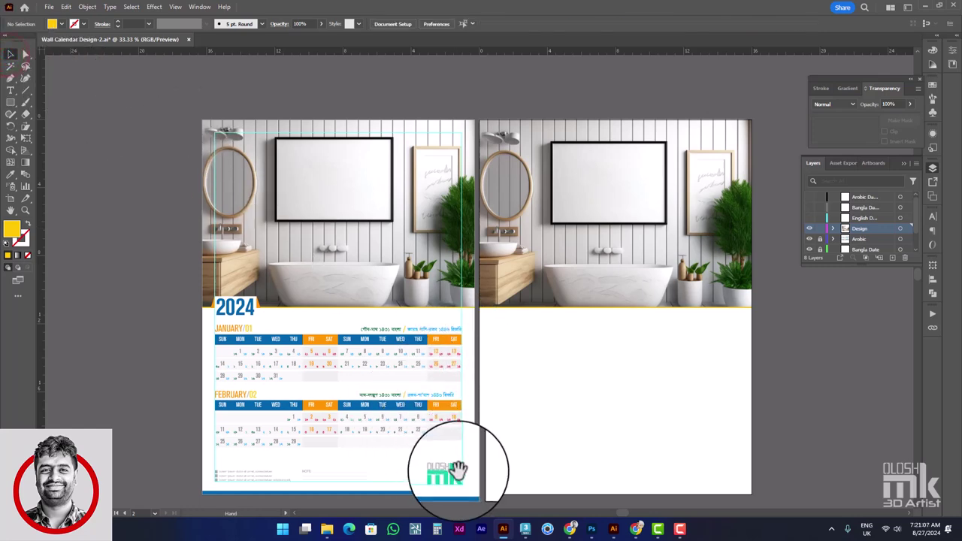
{"action": "scroll", "coordinate": [458, 457], "scroll_direction": "down", "scroll_amount": 3}
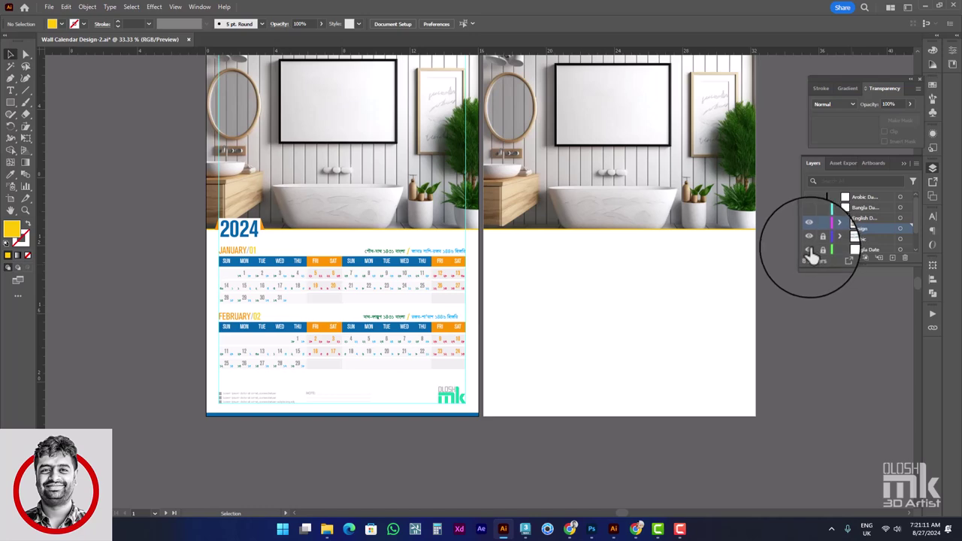
{"action": "scroll", "coordinate": [812, 256], "scroll_direction": "down", "scroll_amount": 2}
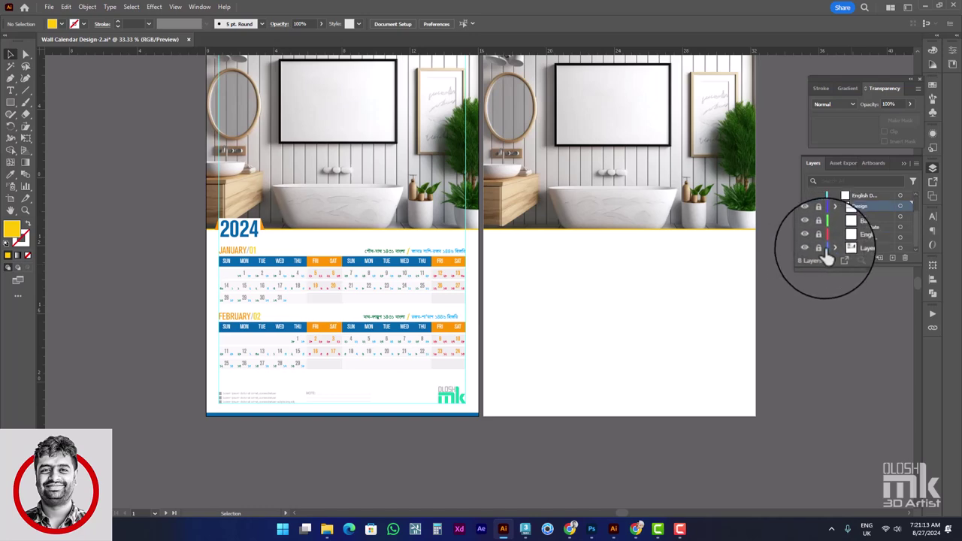
{"action": "left_click", "coordinate": [821, 248]}
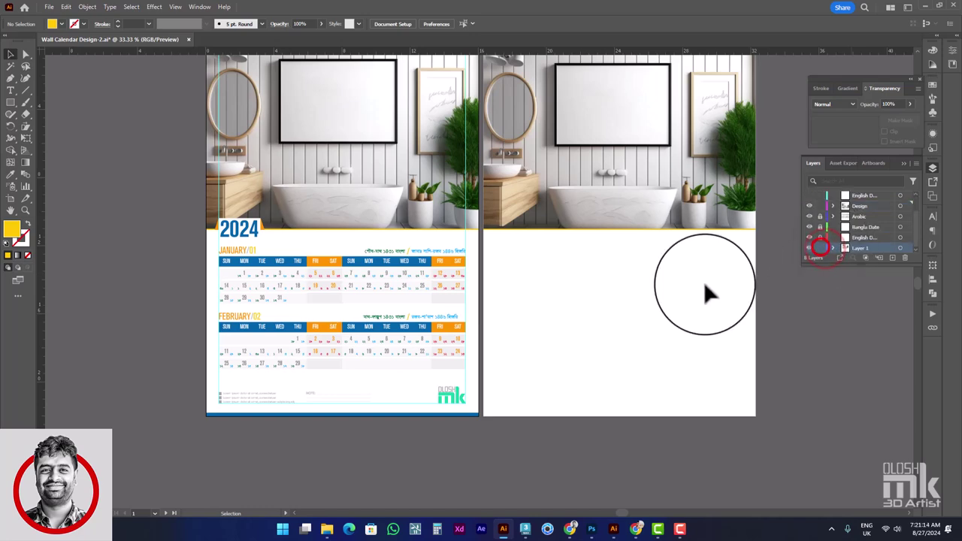
Select the January page's footer text, lines and mk logo.
{"action": "left_click", "coordinate": [335, 393]}
{"action": "left_click", "coordinate": [258, 393], "text": "shift"}
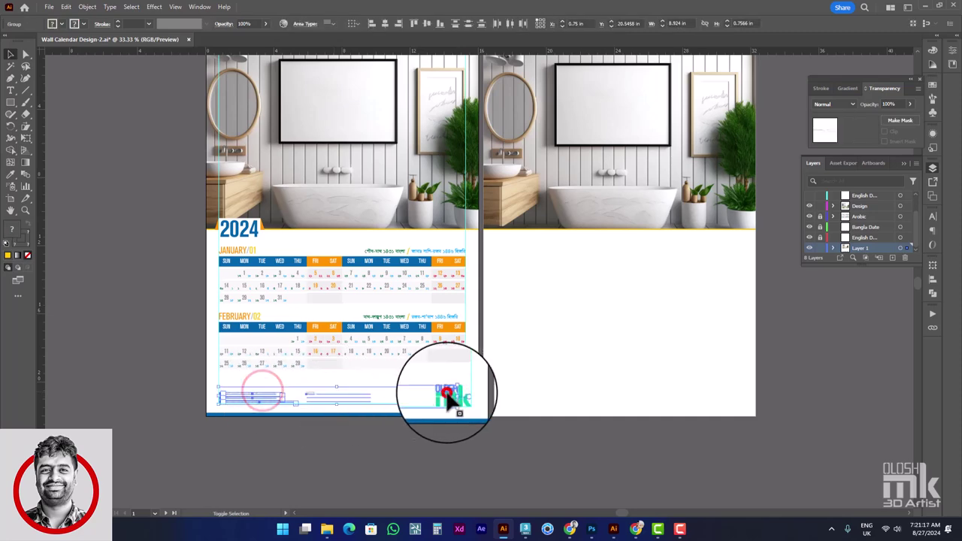
{"action": "left_click", "coordinate": [446, 392], "text": "shift"}
{"action": "scroll", "coordinate": [481, 399], "scroll_direction": "up", "scroll_amount": 2}
{"action": "scroll", "coordinate": [421, 384], "scroll_direction": "up", "scroll_amount": 3}
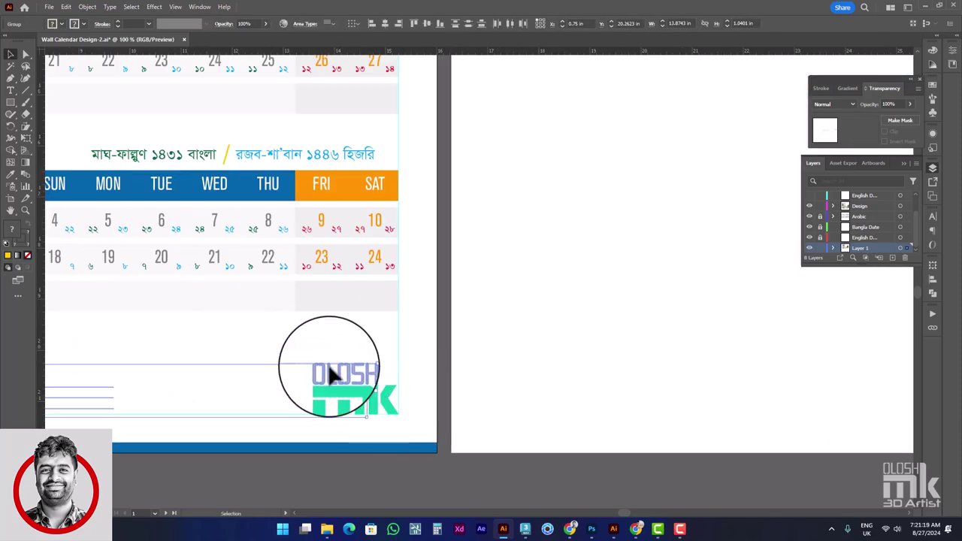
{"action": "left_click_drag", "start_coordinate": [313, 347], "coordinate": [385, 408]}
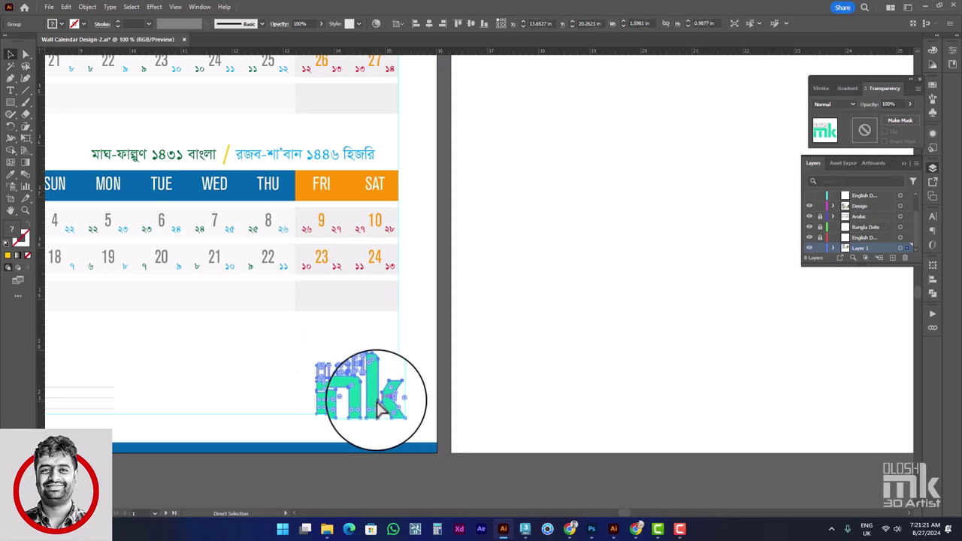
{"action": "scroll", "coordinate": [383, 402], "scroll_direction": "down", "scroll_amount": 5}
{"action": "scroll", "coordinate": [383, 401], "scroll_direction": "left", "scroll_amount": 3}
Add the blue bottom bar and footer text blocks to the footer selection.
{"action": "left_click", "coordinate": [262, 393]}
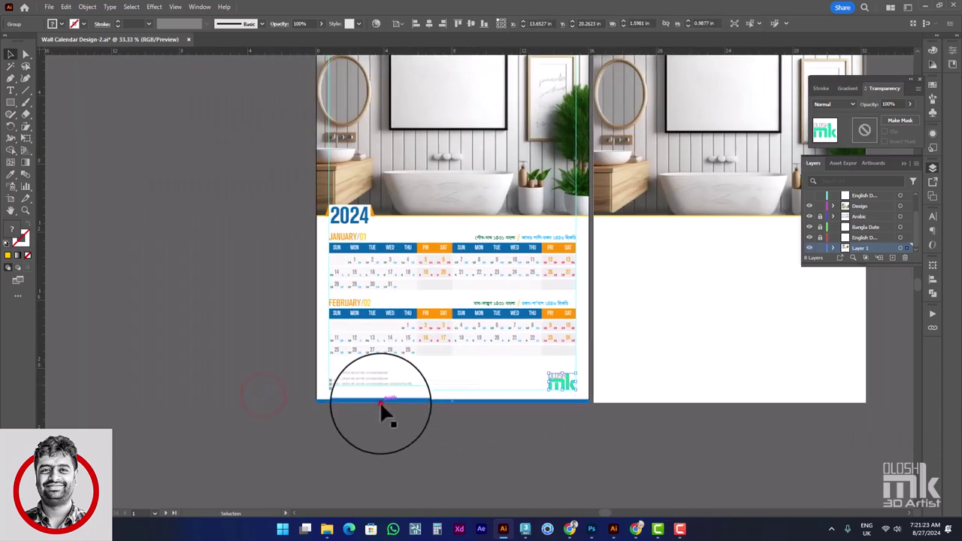
{"action": "left_click", "coordinate": [381, 401]}
{"action": "left_click", "coordinate": [367, 382], "text": "shift"}
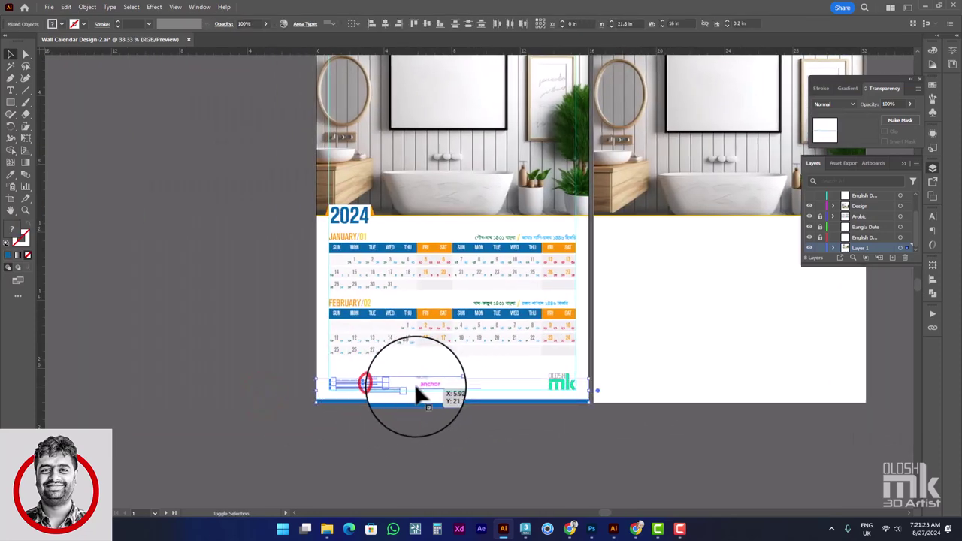
{"action": "left_click", "coordinate": [419, 384], "text": "shift"}
{"action": "left_click", "coordinate": [564, 385], "text": "shift"}
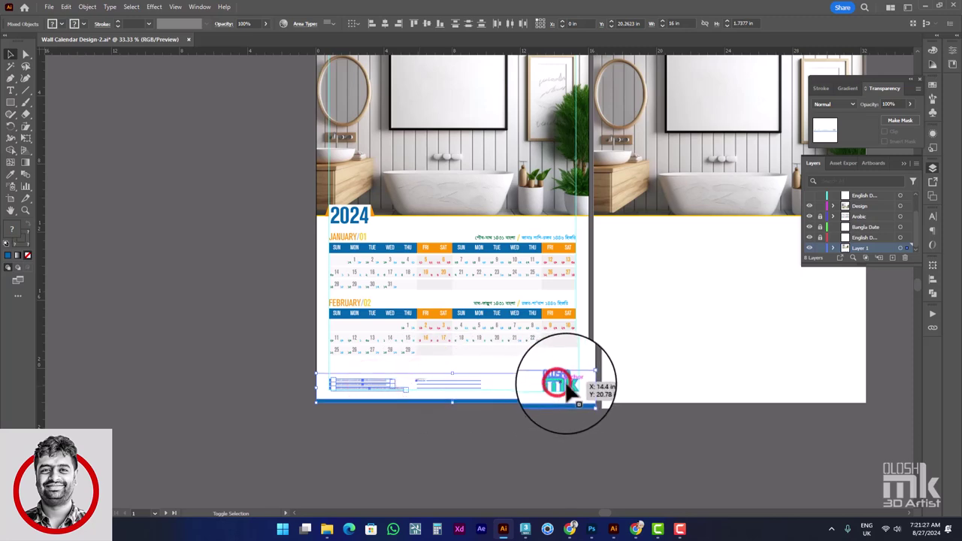
{"action": "left_click", "coordinate": [743, 365]}
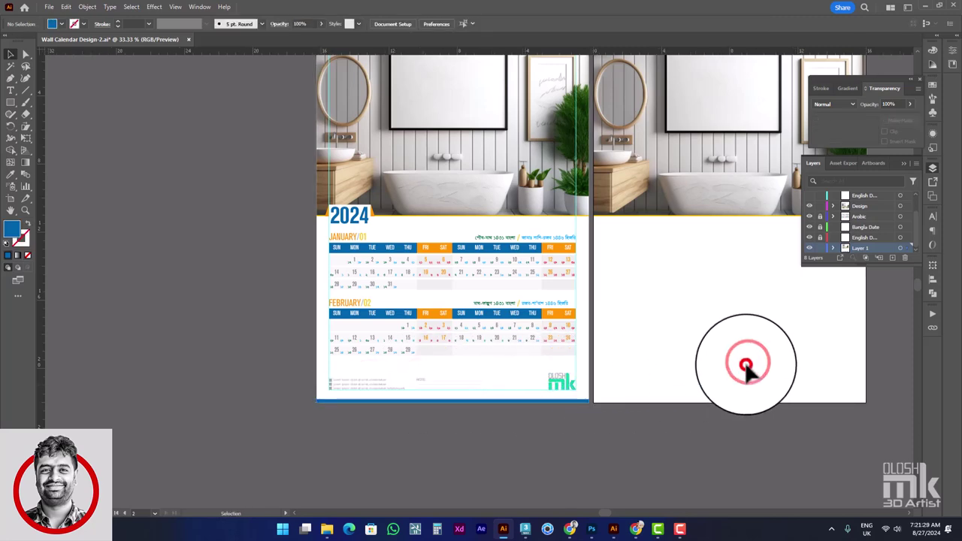
Paste the footer in place onto the second page on the Design layer.
{"action": "left_click", "coordinate": [861, 206]}
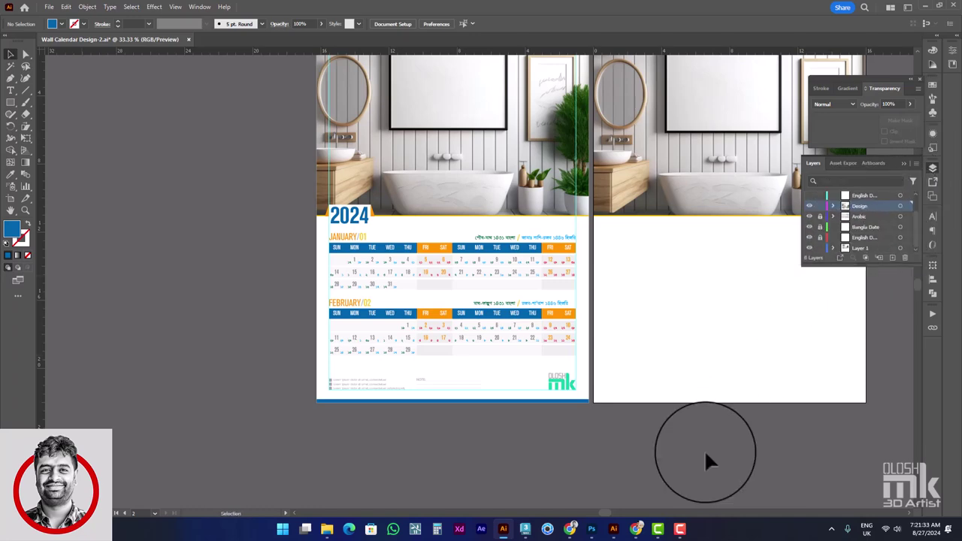
{"action": "key", "text": "ctrl+shift+v"}
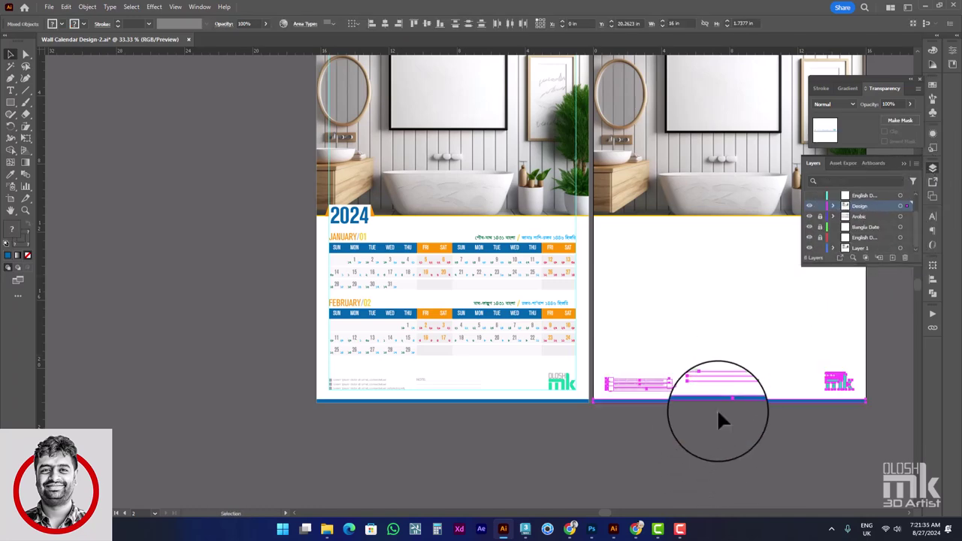
{"action": "left_click", "coordinate": [718, 415]}
{"action": "mouse_move", "coordinate": [761, 335]}
{"action": "left_mouse_down"}
{"action": "mouse_move", "coordinate": [640, 351]}
{"action": "mouse_move", "coordinate": [619, 328]}
{"action": "left_mouse_up"}
{"action": "left_click_drag", "start_coordinate": [569, 301], "coordinate": [594, 323]}
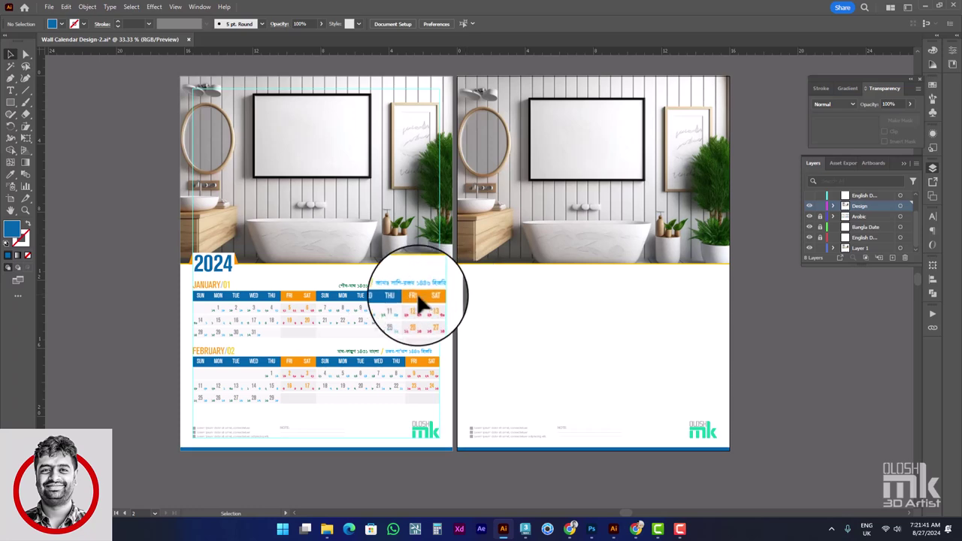
Group the 2024 label with the orange triangle beside it.
{"action": "left_click", "coordinate": [222, 264]}
{"action": "scroll", "coordinate": [222, 265], "scroll_direction": "up", "scroll_amount": 3}
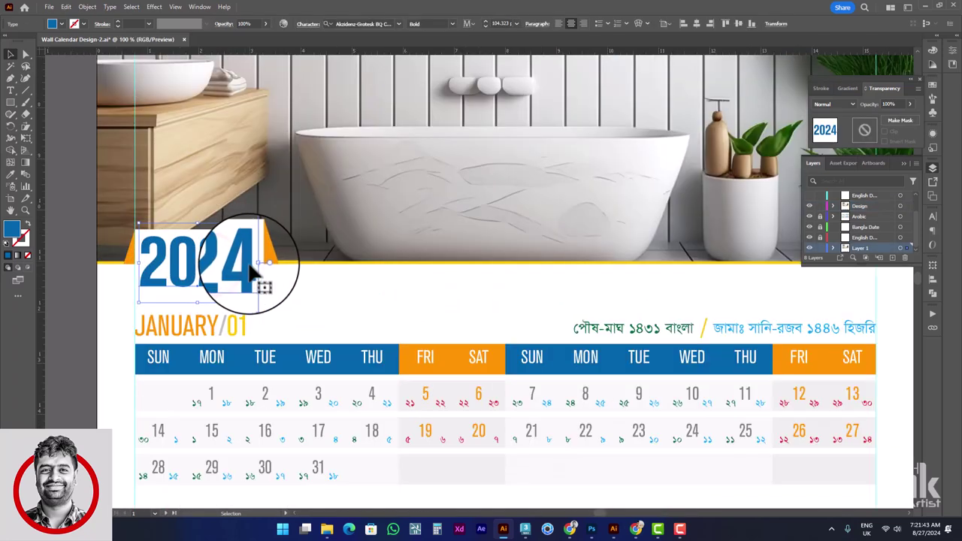
{"action": "left_click", "coordinate": [257, 245]}
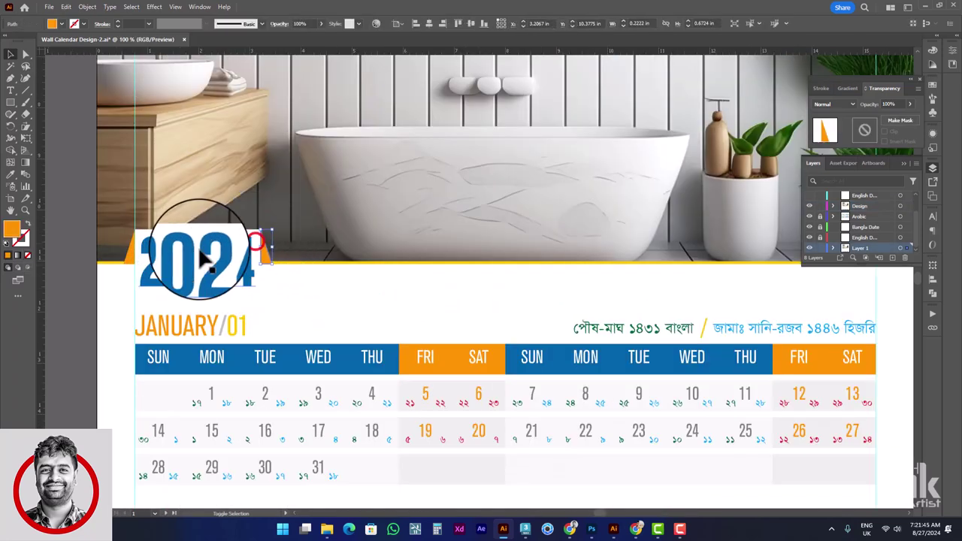
{"action": "left_click", "coordinate": [165, 252], "text": "shift"}
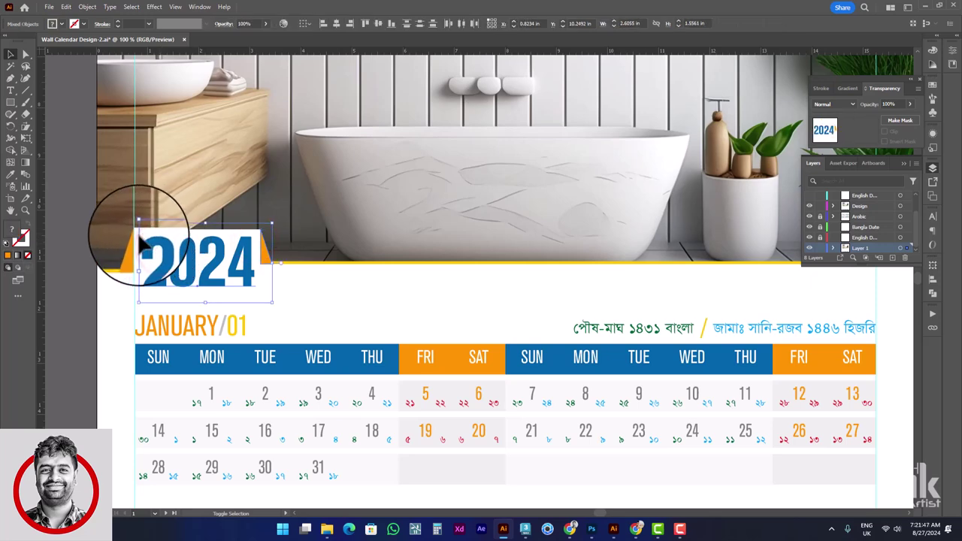
{"action": "mouse_move", "coordinate": [139, 242]}
{"action": "left_mouse_down"}
{"action": "mouse_move", "coordinate": [156, 274]}
{"action": "mouse_move", "coordinate": [133, 258]}
{"action": "left_mouse_up"}
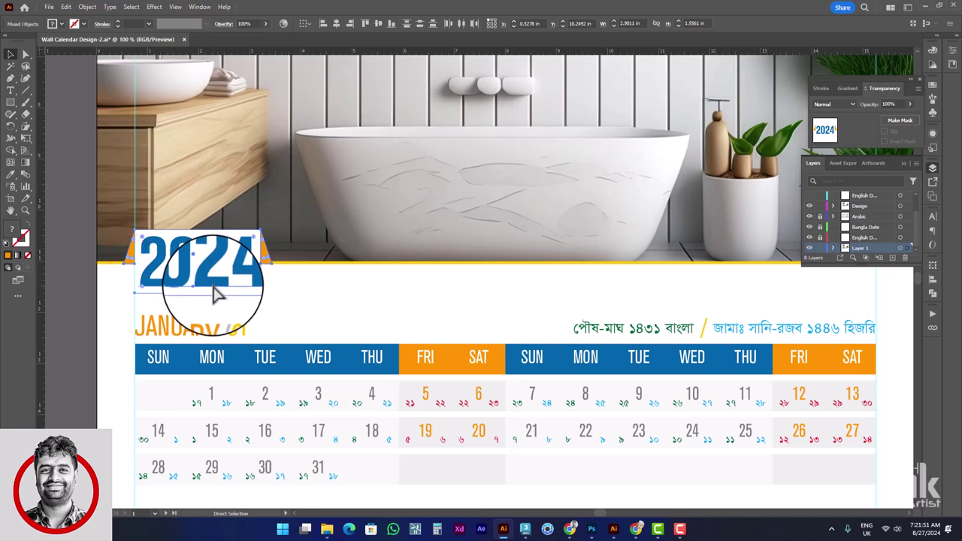
{"action": "key", "text": "ctrl+g"}
Paste the 2024 heading in place on the second page's Design layer, replacing a misplaced paste.
{"action": "scroll", "coordinate": [372, 276], "scroll_direction": "down", "scroll_amount": 3}
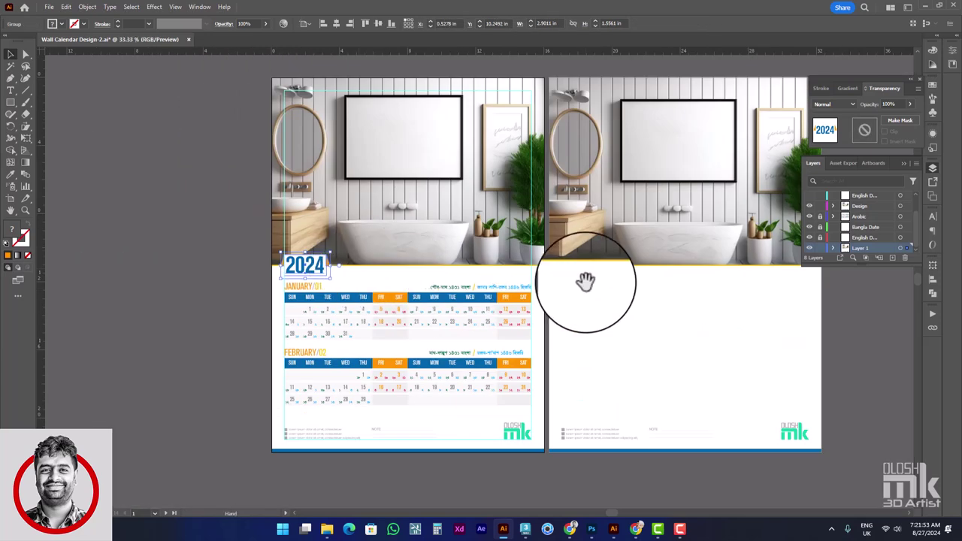
{"action": "left_click_drag", "start_coordinate": [585, 281], "coordinate": [519, 299]}
{"action": "left_click", "coordinate": [521, 297]}
{"action": "key", "text": "ctrl+shift+v"}
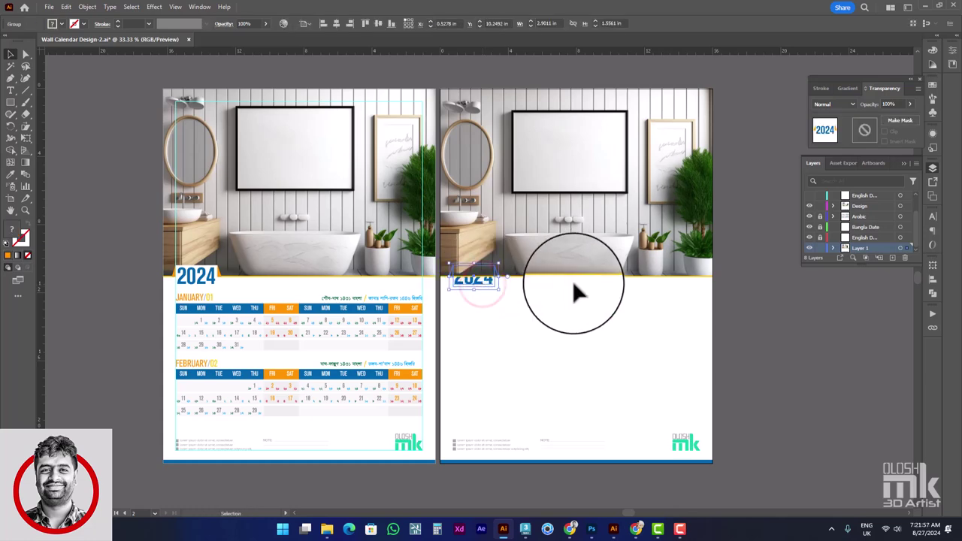
{"action": "key", "text": "ctrl+z"}
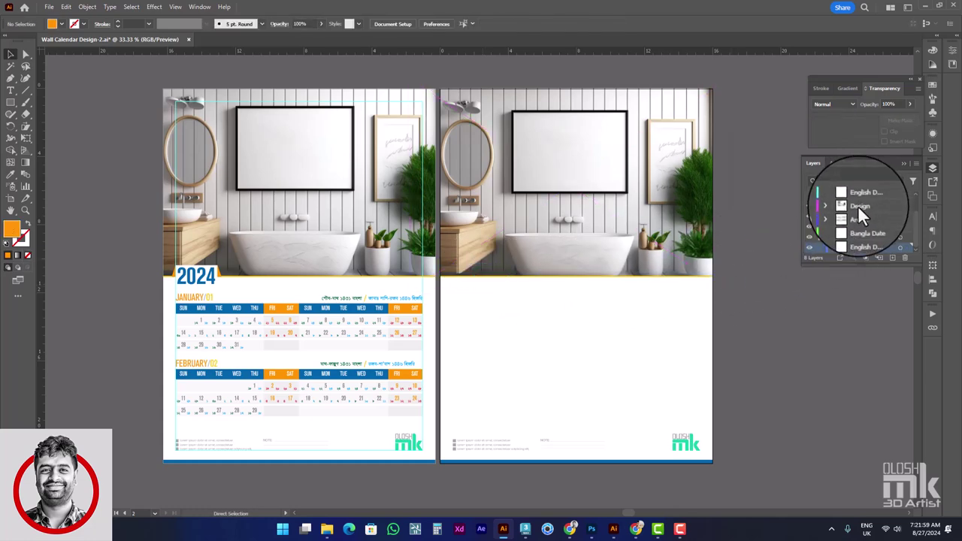
{"action": "left_click", "coordinate": [858, 206]}
{"action": "key", "text": "ctrl+shift+v"}
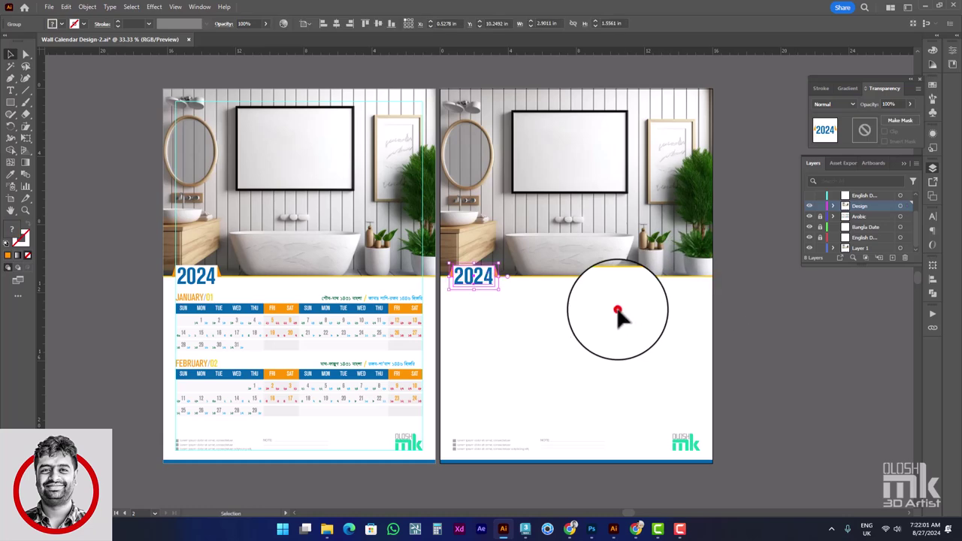
{"action": "left_click", "coordinate": [621, 309]}
Select the note block on the second page, then deselect it.
{"action": "scroll", "coordinate": [494, 308], "scroll_direction": "up", "scroll_amount": 1}
{"action": "scroll", "coordinate": [497, 311], "scroll_direction": "down", "scroll_amount": 1}
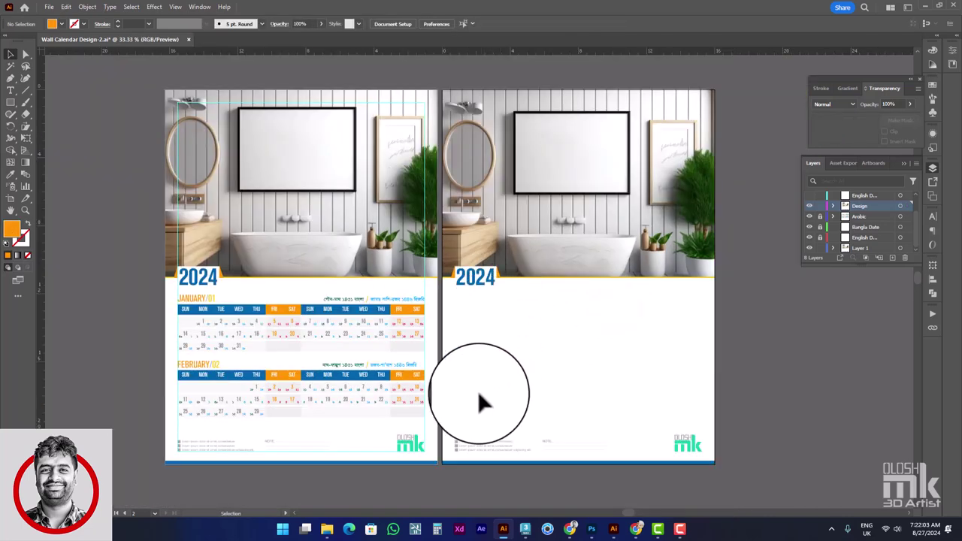
{"action": "left_click", "coordinate": [474, 447]}
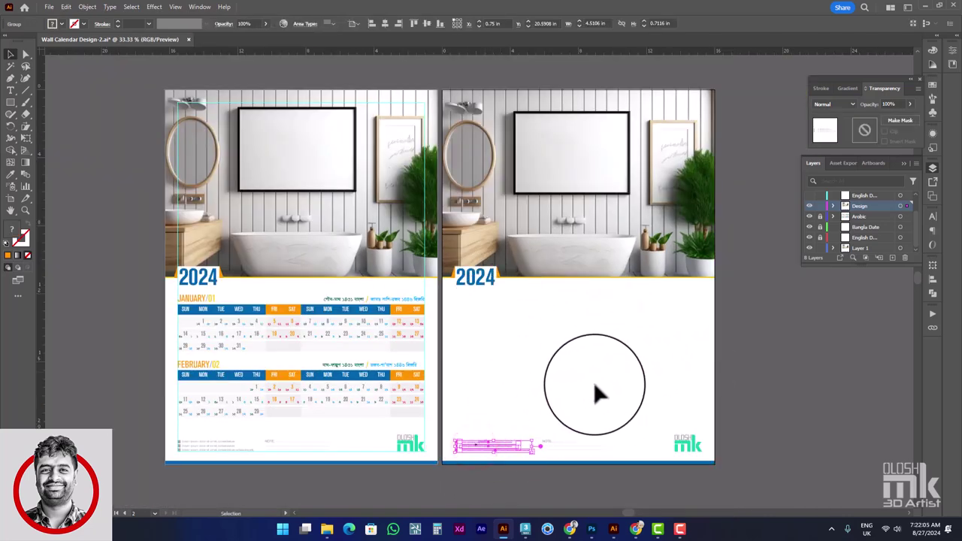
{"action": "left_click", "coordinate": [540, 413]}
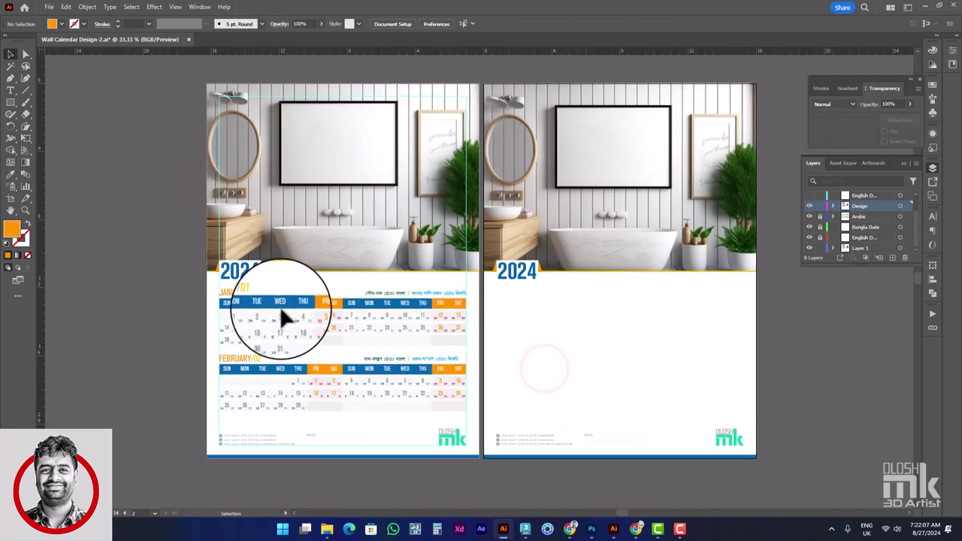
Make Layer 1 active and lock several layers in the Layers panel.
{"action": "scroll", "coordinate": [249, 294], "scroll_direction": "up", "scroll_amount": 1}
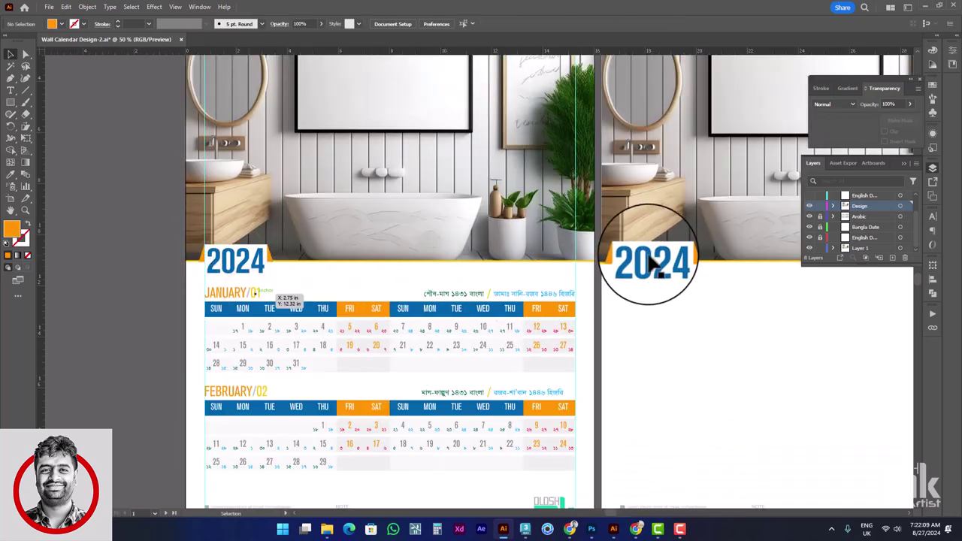
{"action": "left_click", "coordinate": [862, 248]}
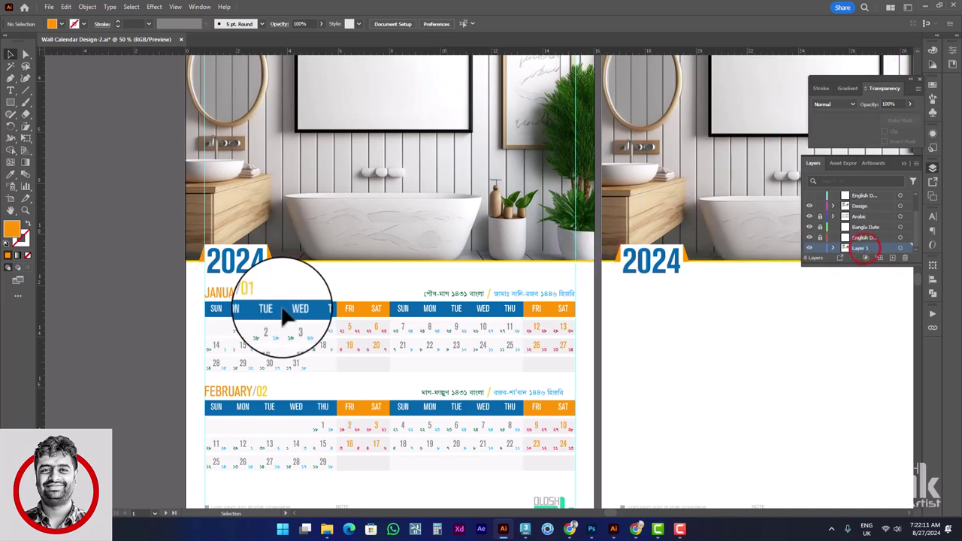
{"action": "left_click", "coordinate": [248, 293]}
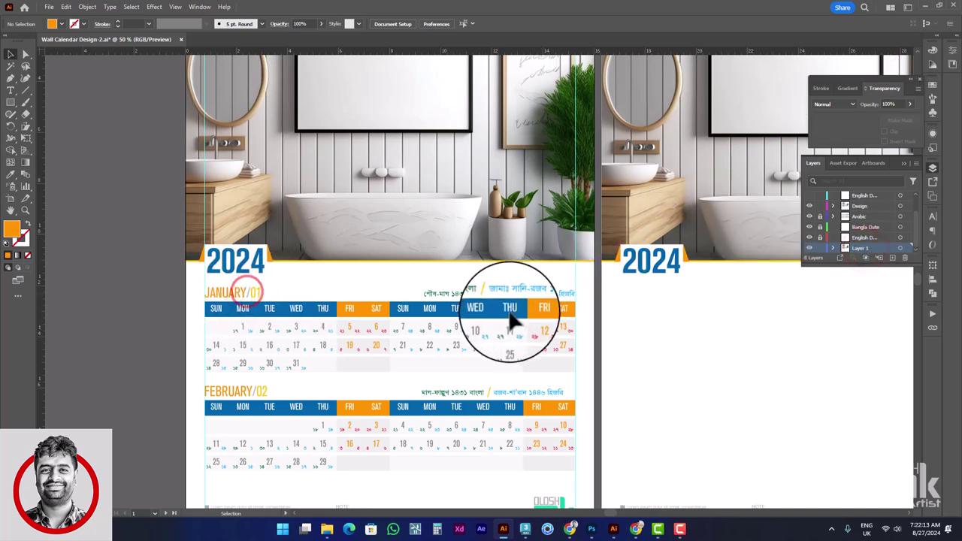
{"action": "left_click", "coordinate": [823, 238]}
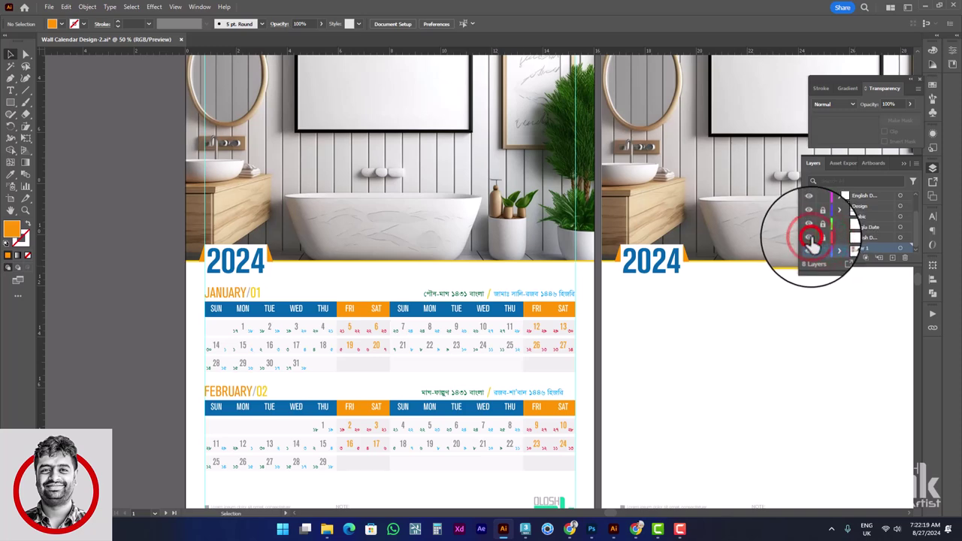
Hide and reshow a calendar layer, lock Layer 1, and select the January group.
{"action": "left_click", "coordinate": [811, 226]}
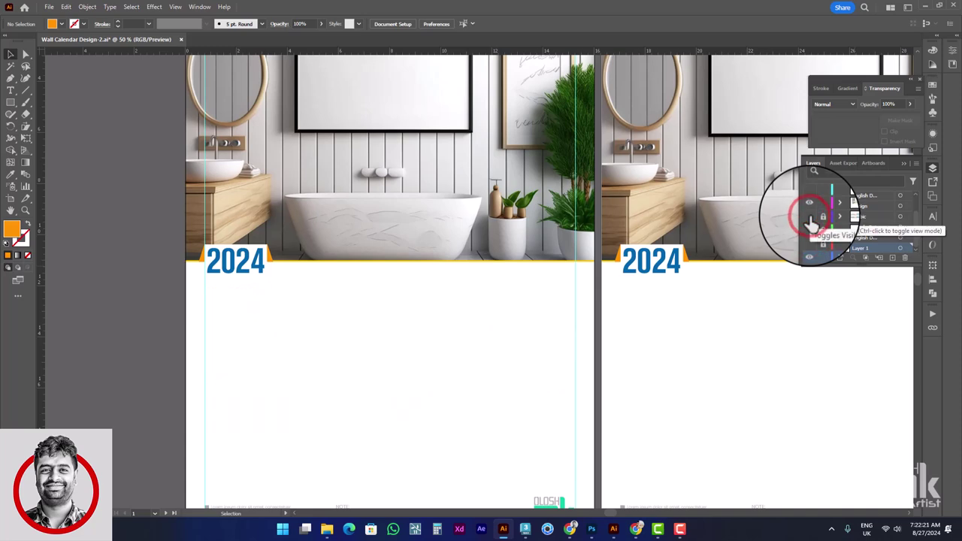
{"action": "left_click", "coordinate": [810, 217]}
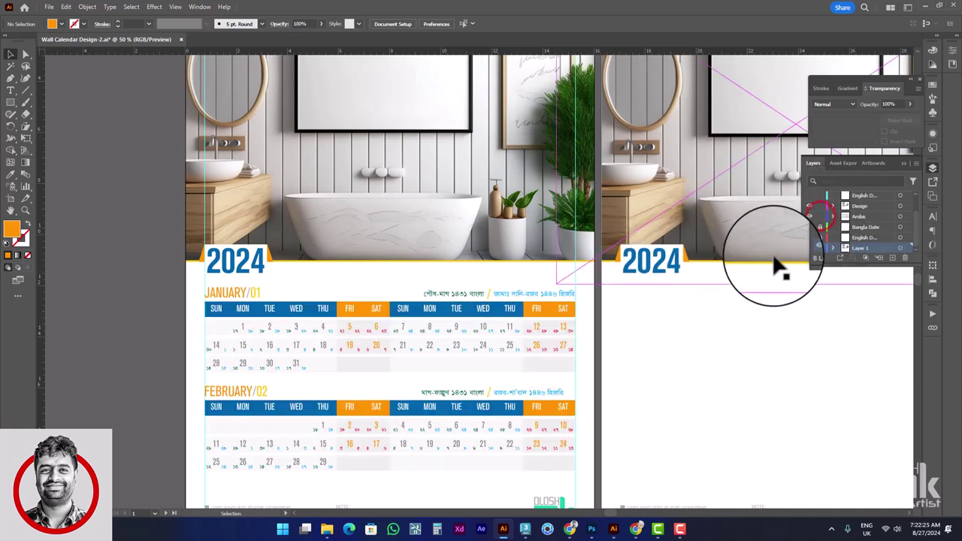
{"action": "left_click", "coordinate": [808, 230]}
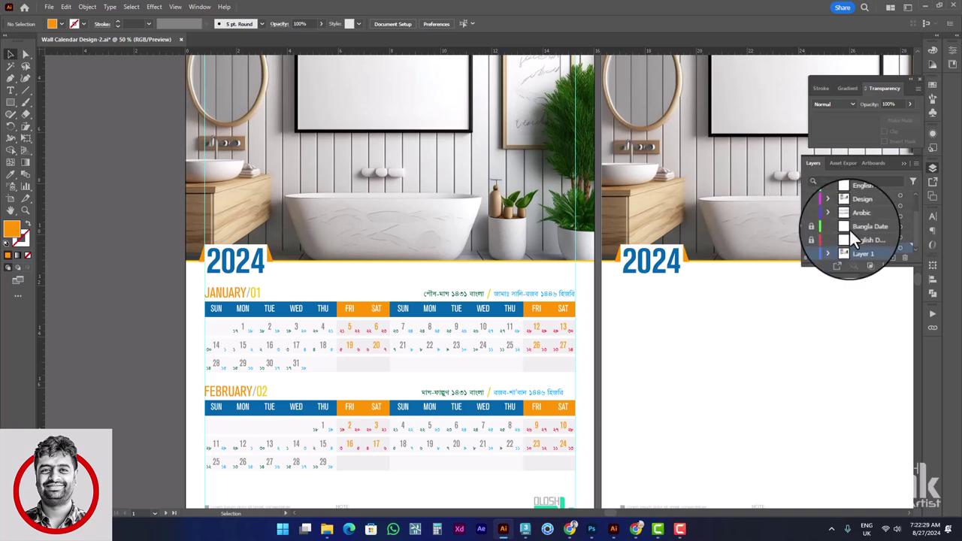
{"action": "left_click", "coordinate": [820, 247]}
{"action": "left_click", "coordinate": [250, 291]}
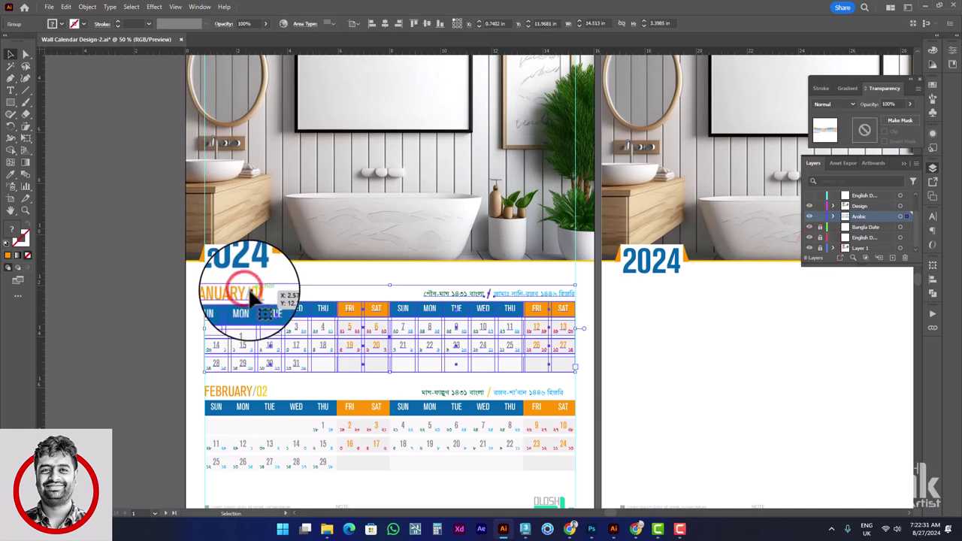
Inside the January group, move the Hijri text right to align with the grid edge.
{"action": "double_click", "coordinate": [251, 293]}
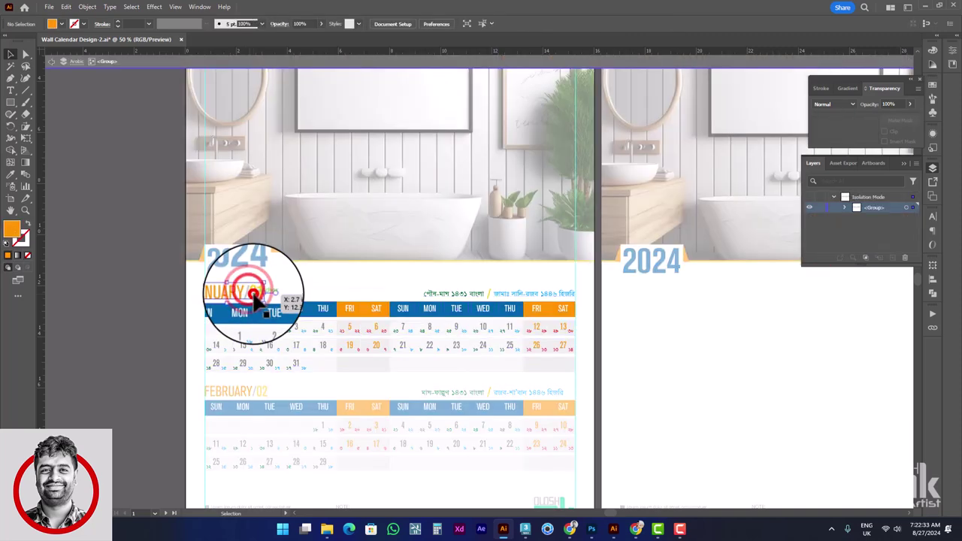
{"action": "left_click", "coordinate": [461, 296], "text": "shift"}
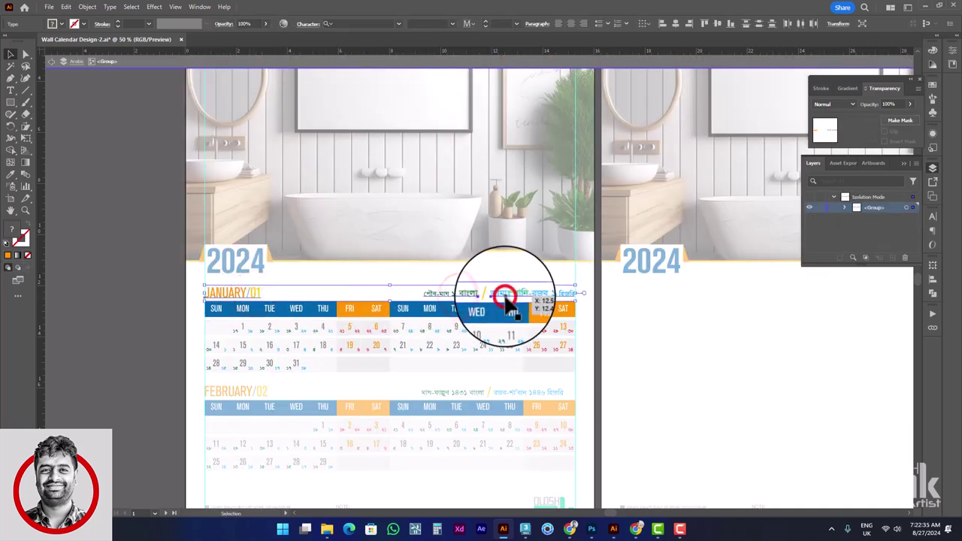
{"action": "scroll", "coordinate": [508, 301], "scroll_direction": "up", "scroll_amount": 3}
{"action": "left_click", "coordinate": [491, 293], "text": "shift"}
{"action": "scroll", "coordinate": [516, 296], "scroll_direction": "down", "scroll_amount": 3}
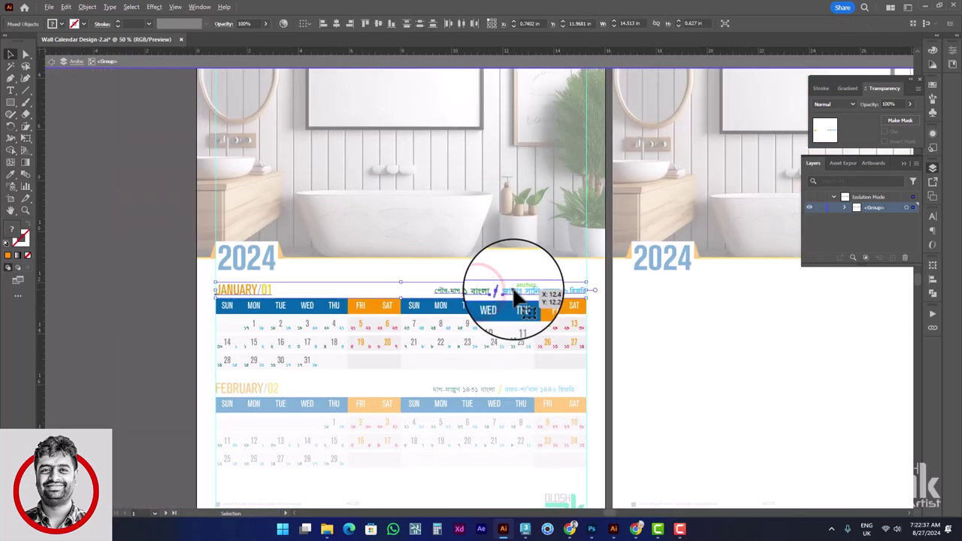
{"action": "scroll", "coordinate": [432, 278], "scroll_direction": "left", "scroll_amount": 2}
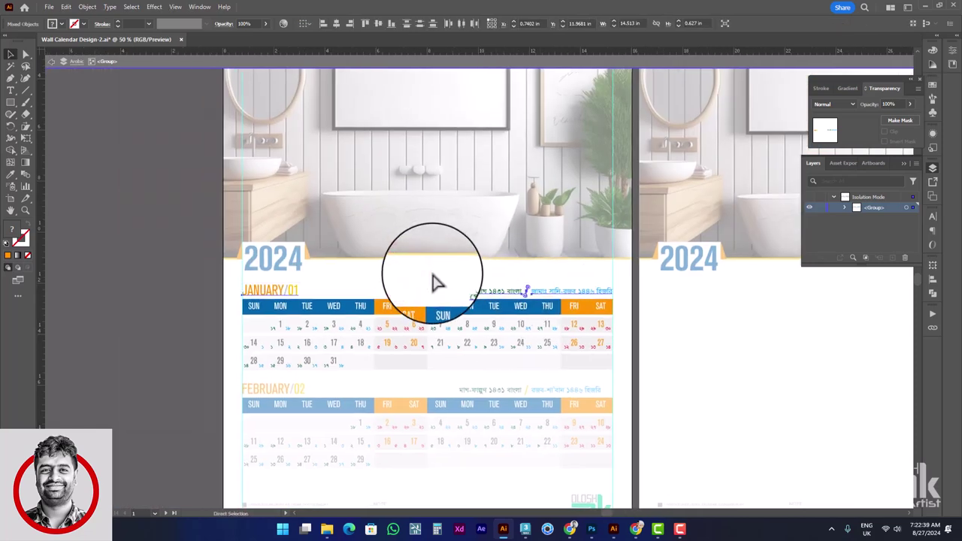
{"action": "scroll", "coordinate": [383, 299], "scroll_direction": "up", "scroll_amount": 1}
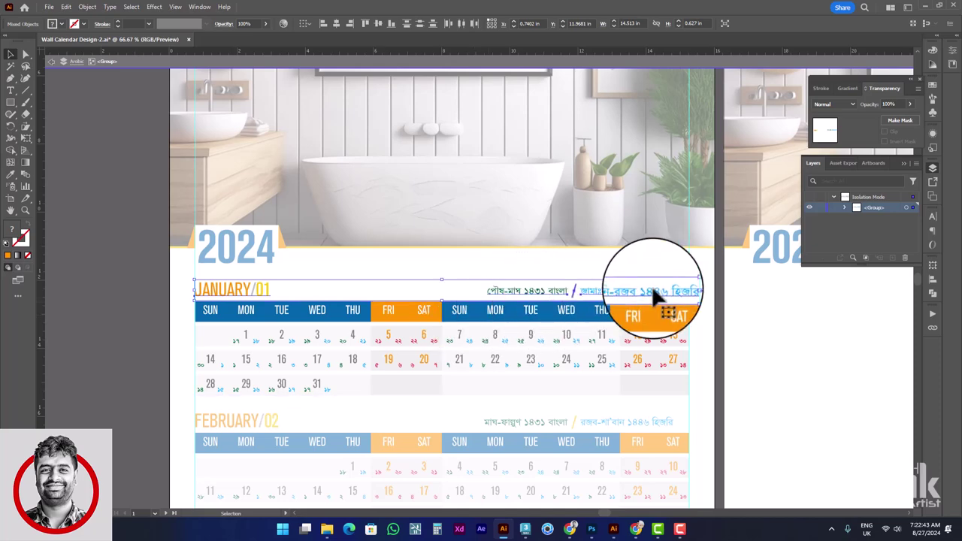
{"action": "mouse_move", "coordinate": [653, 290]}
{"action": "left_mouse_down"}
{"action": "mouse_move", "coordinate": [612, 295]}
{"action": "mouse_move", "coordinate": [669, 302]}
{"action": "left_mouse_up"}
{"action": "scroll", "coordinate": [614, 302], "scroll_direction": "up", "scroll_amount": 1}
{"action": "scroll", "coordinate": [648, 302], "scroll_direction": "down", "scroll_amount": 2}
{"action": "scroll", "coordinate": [669, 303], "scroll_direction": "up", "scroll_amount": 1}
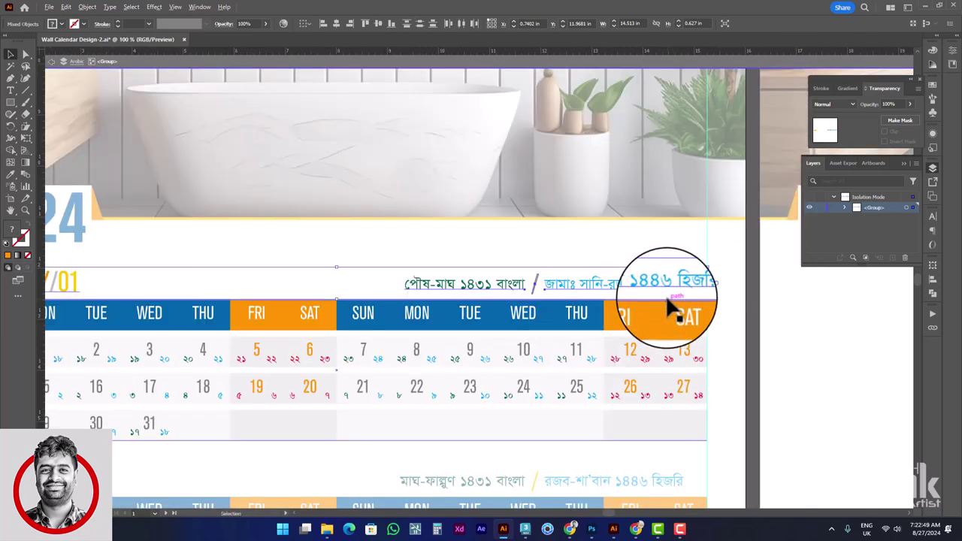
{"action": "scroll", "coordinate": [669, 305], "scroll_direction": "down", "scroll_amount": 1}
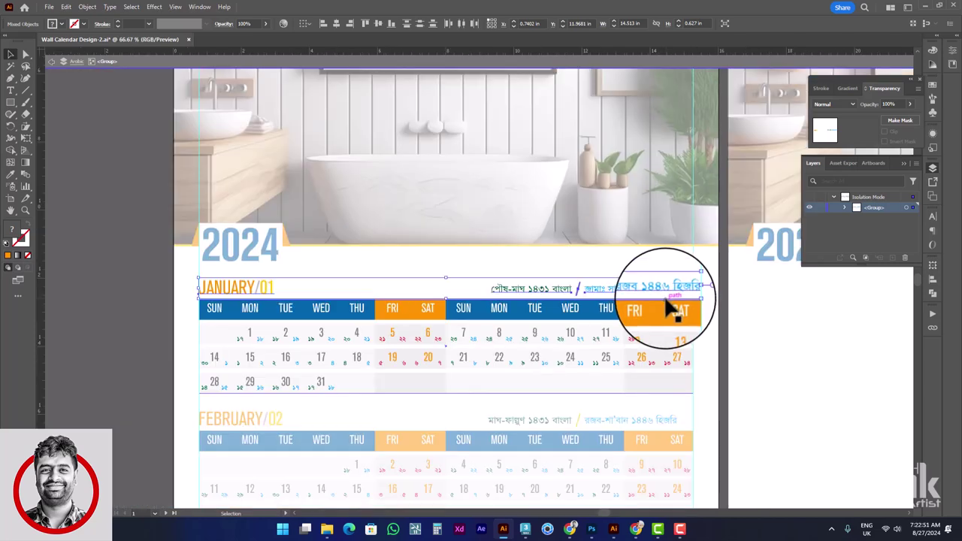
{"action": "left_click_drag", "start_coordinate": [670, 304], "coordinate": [571, 295]}
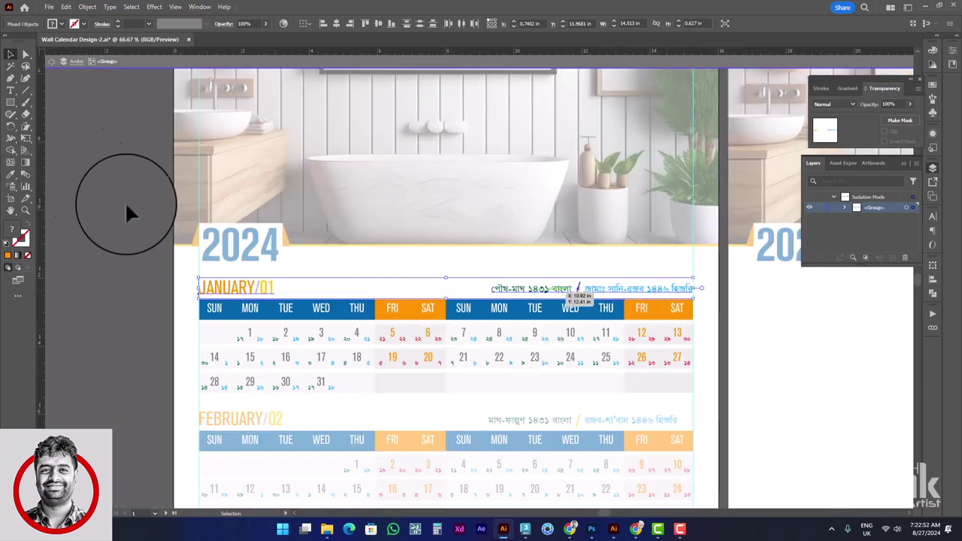
Retype the Bengali year as ১৪৩০ and the Hijri year as ১৪৪৫.
{"action": "left_click", "coordinate": [11, 89]}
{"action": "left_click", "coordinate": [543, 289]}
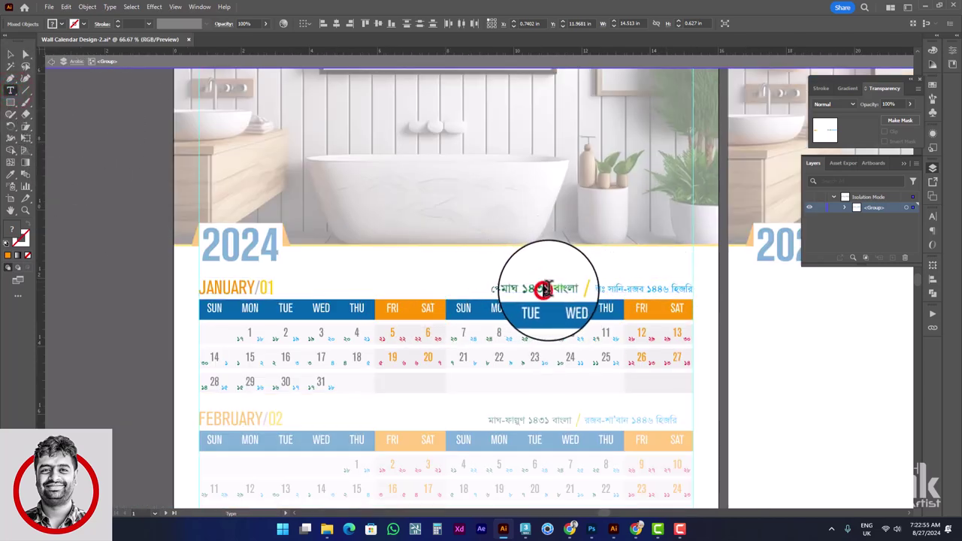
{"action": "left_click_drag", "start_coordinate": [624, 289], "coordinate": [668, 289]}
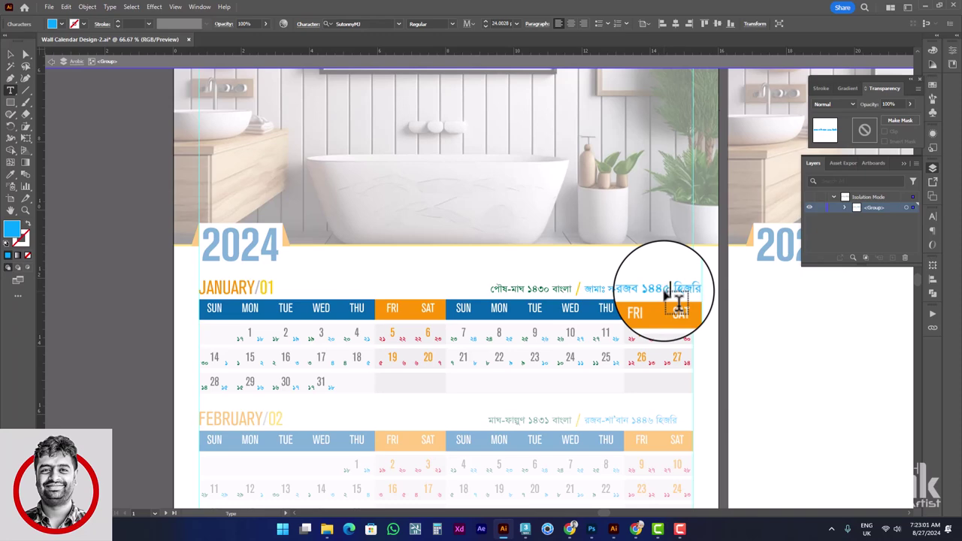
{"action": "key", "text": "Escape"}
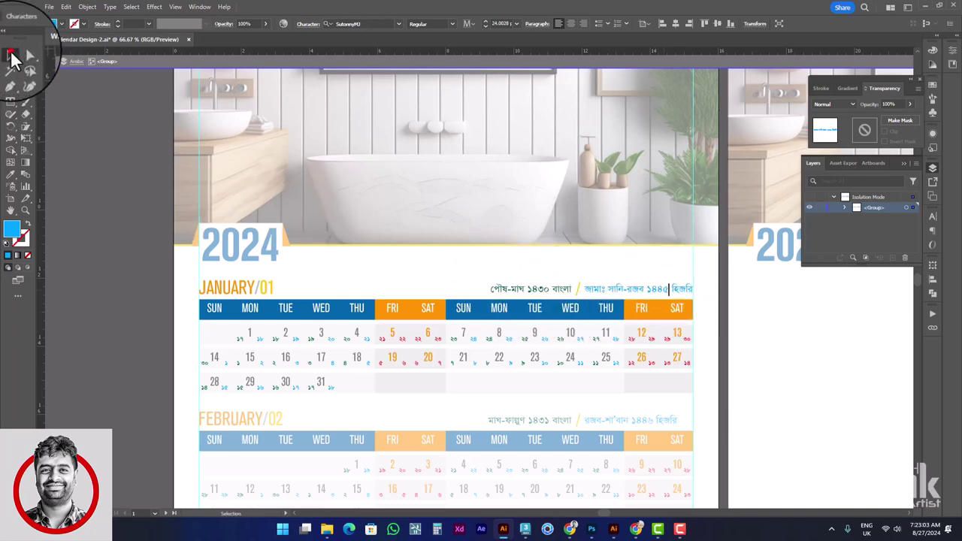
Group the JANUARY/01 heading with the Bengali and Hijri texts, then exit isolation mode.
{"action": "left_click", "coordinate": [255, 287]}
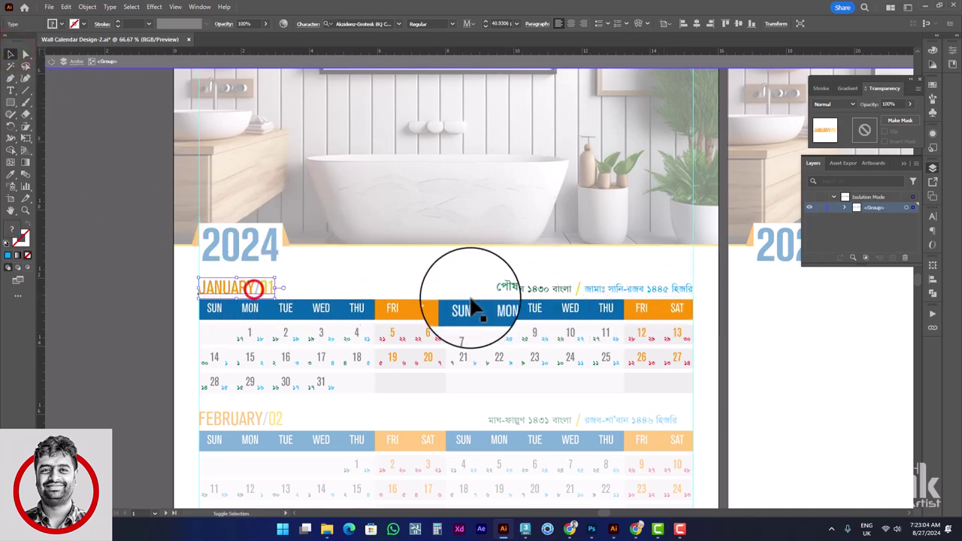
{"action": "left_click", "coordinate": [526, 288], "text": "shift"}
{"action": "left_click", "coordinate": [624, 290], "text": "shift"}
{"action": "left_click", "coordinate": [575, 288], "text": "shift"}
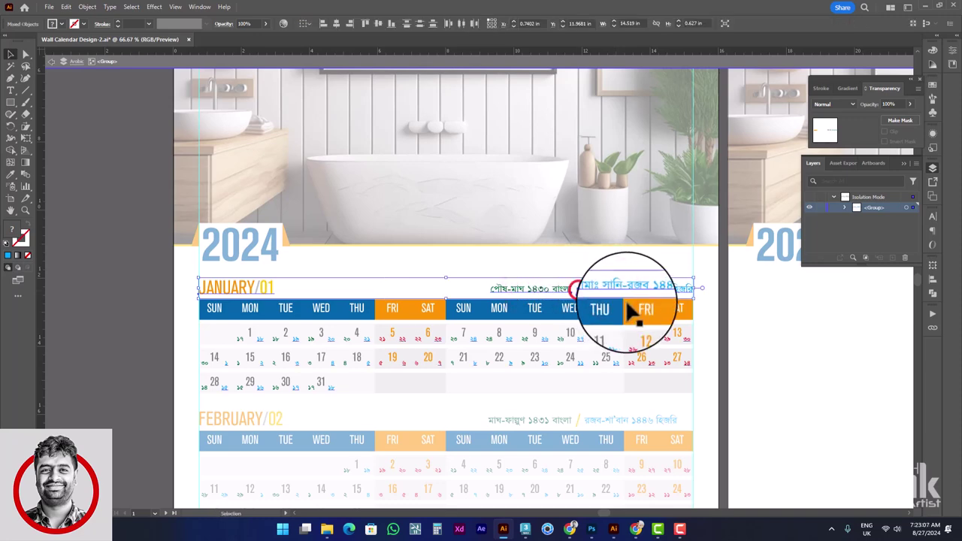
{"action": "key", "text": "ctrl+g"}
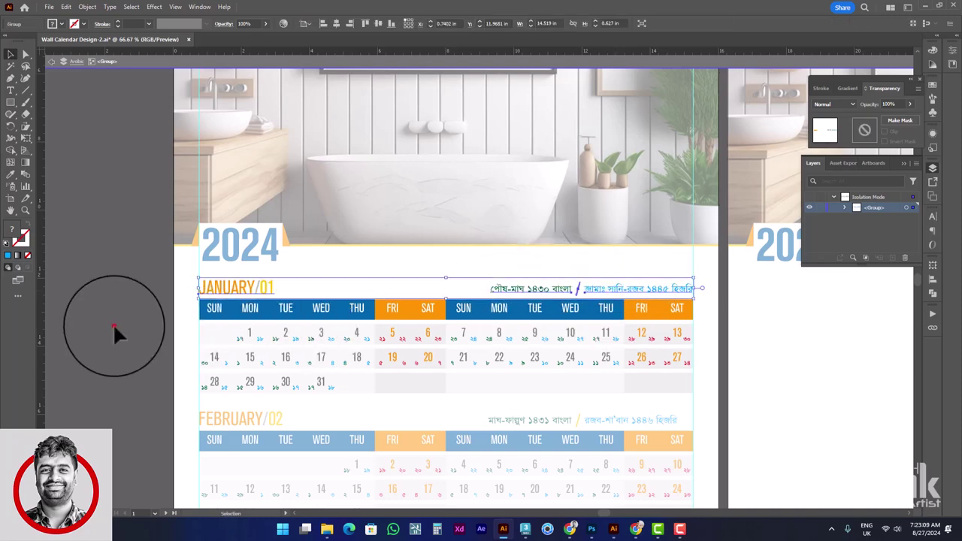
{"action": "double_click", "coordinate": [113, 329]}
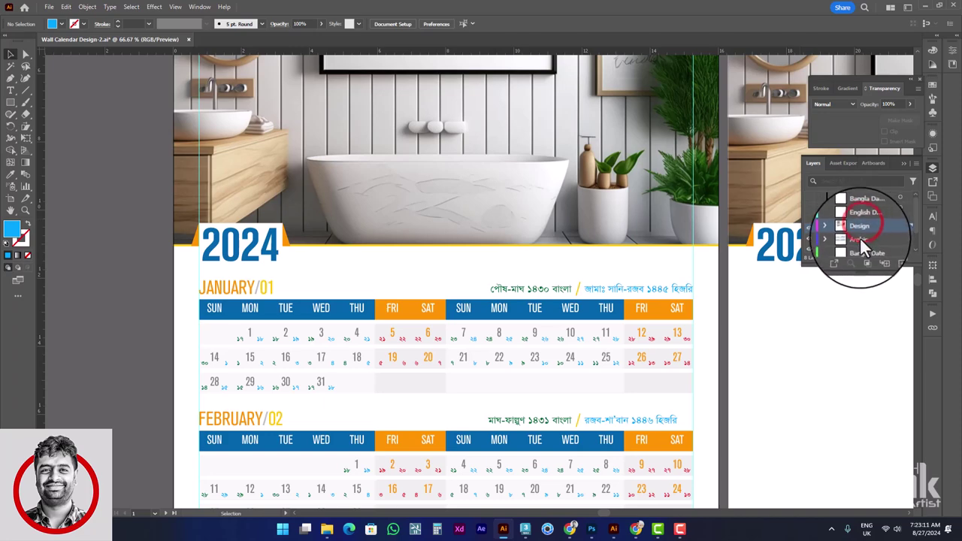
{"action": "key", "text": "ctrl+z"}
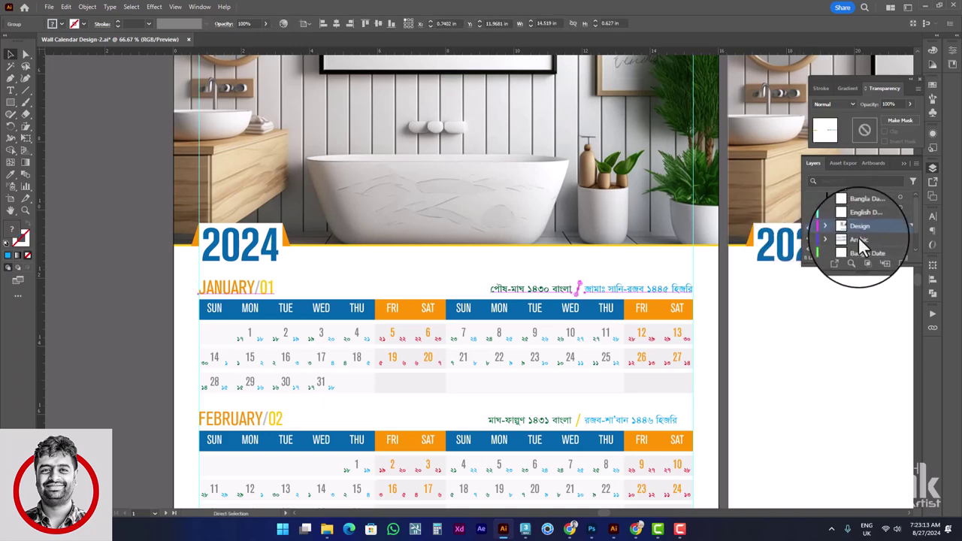
{"action": "key", "text": "space"}
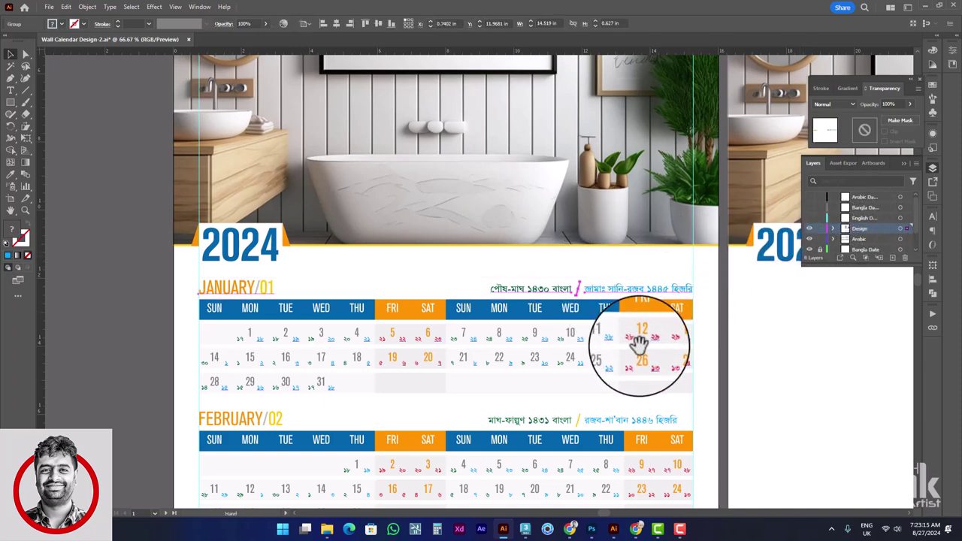
{"action": "left_click_drag", "start_coordinate": [639, 342], "coordinate": [628, 272]}
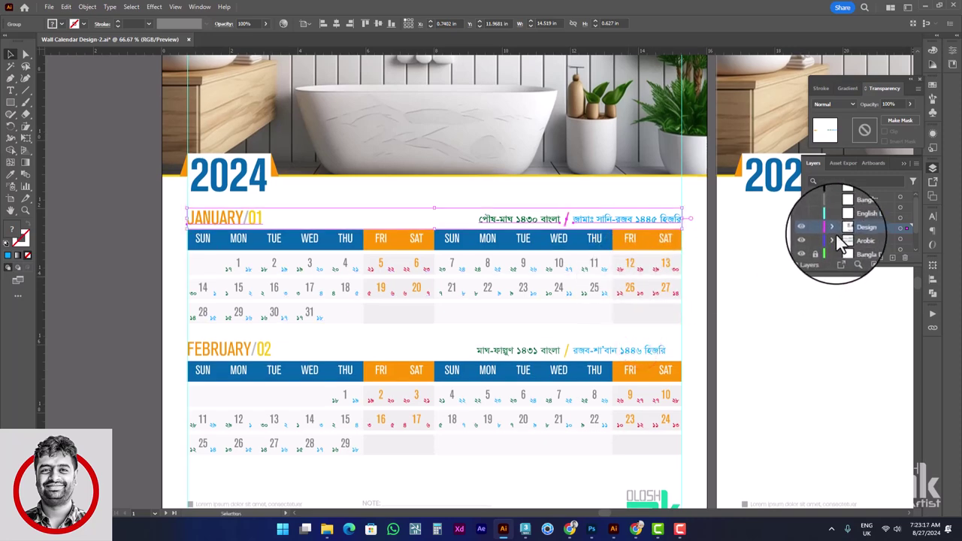
{"action": "left_click", "coordinate": [789, 296]}
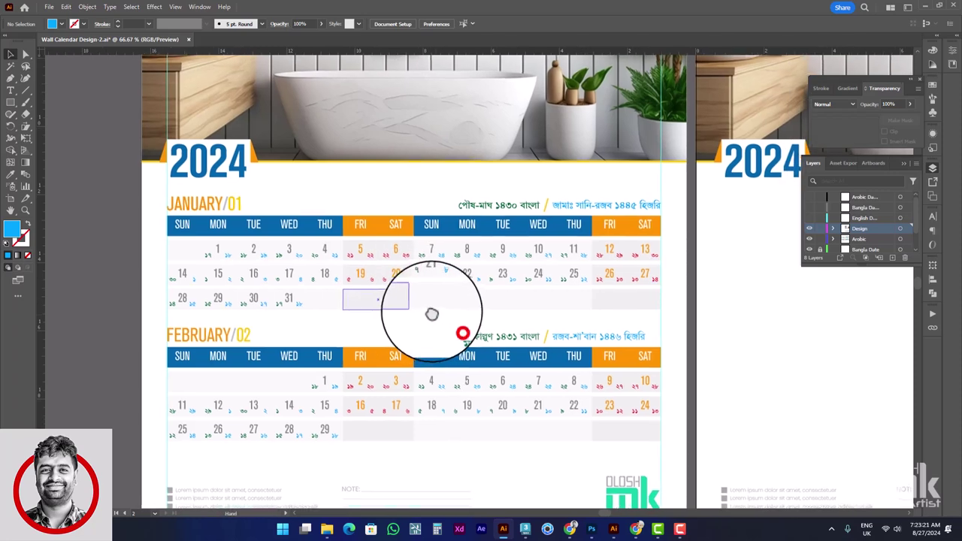
{"action": "left_click", "coordinate": [434, 295]}
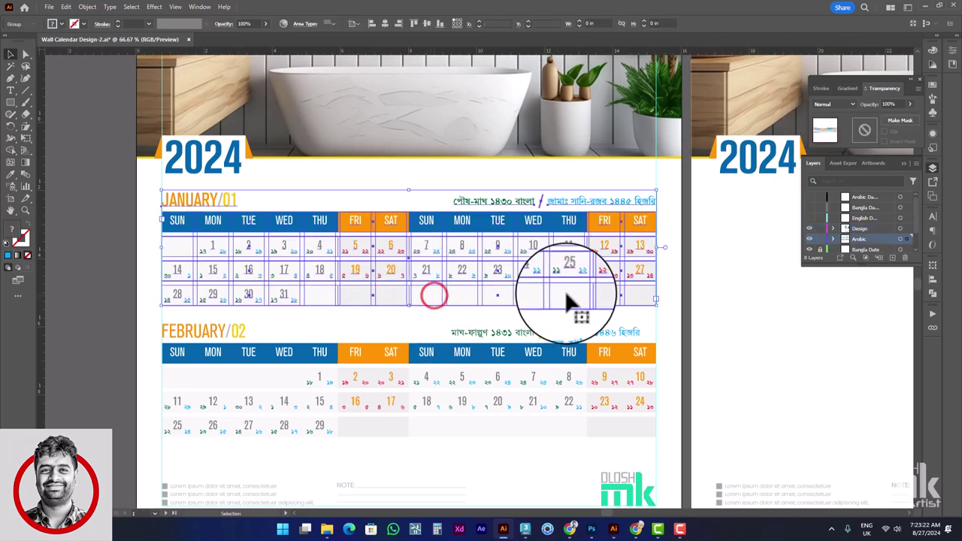
{"action": "left_click", "coordinate": [679, 229]}
{"action": "left_click", "coordinate": [634, 229]}
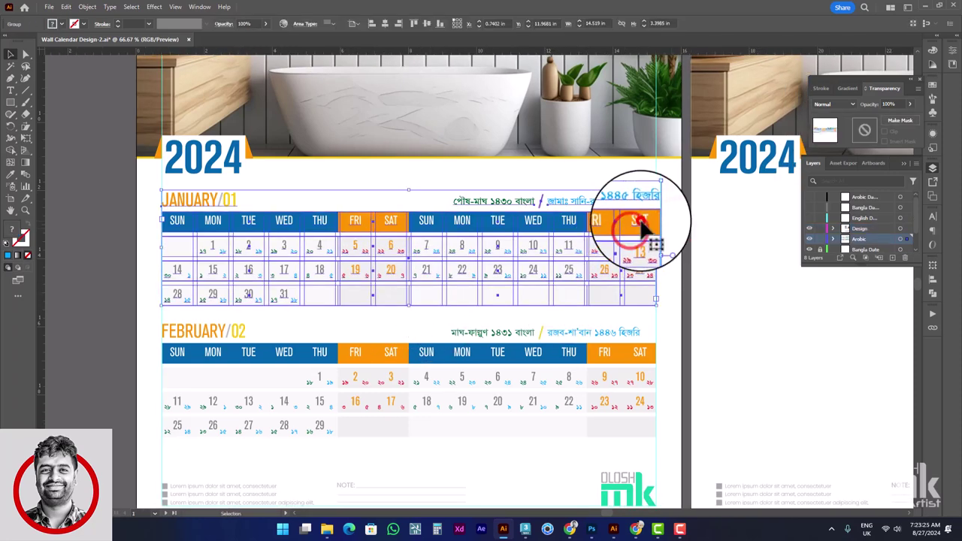
{"action": "double_click", "coordinate": [634, 230]}
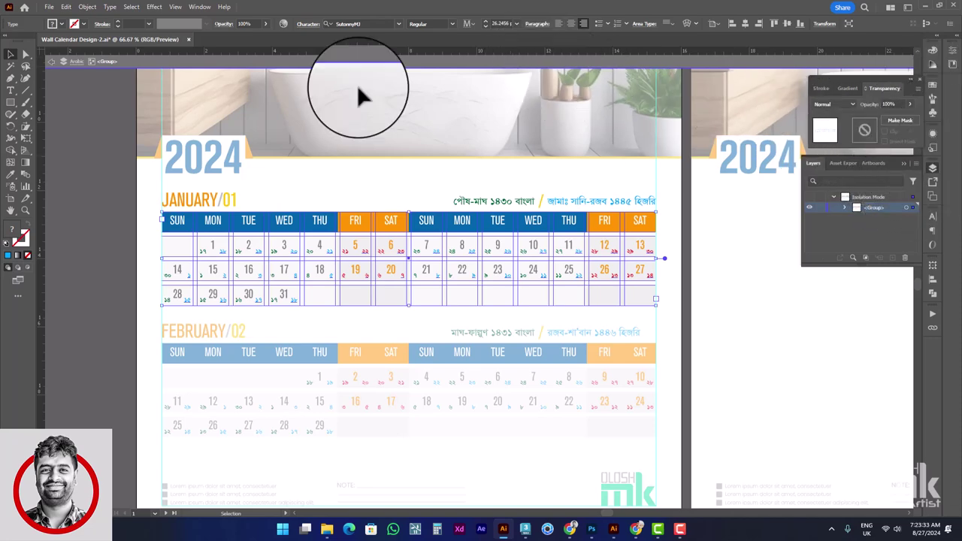
{"action": "left_click", "coordinate": [825, 23]}
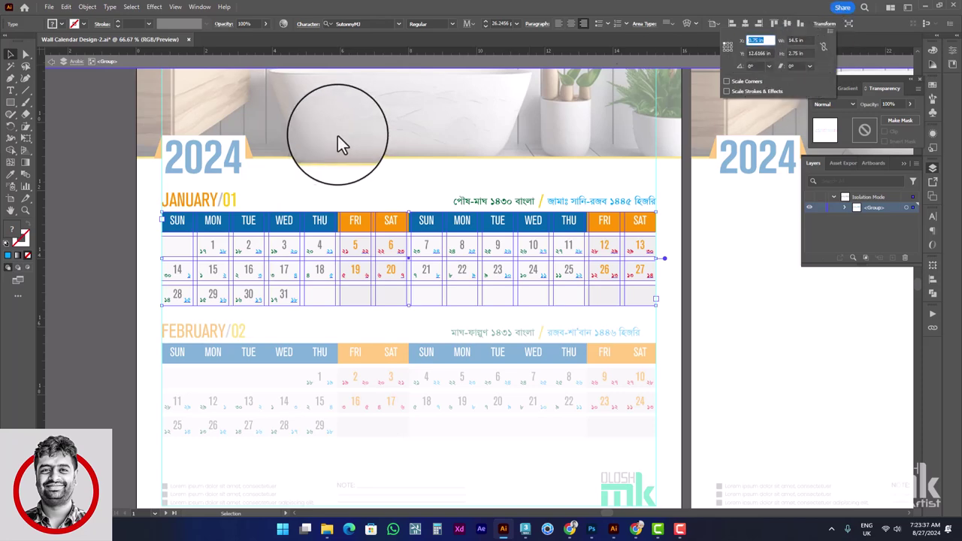
{"action": "double_click", "coordinate": [77, 196]}
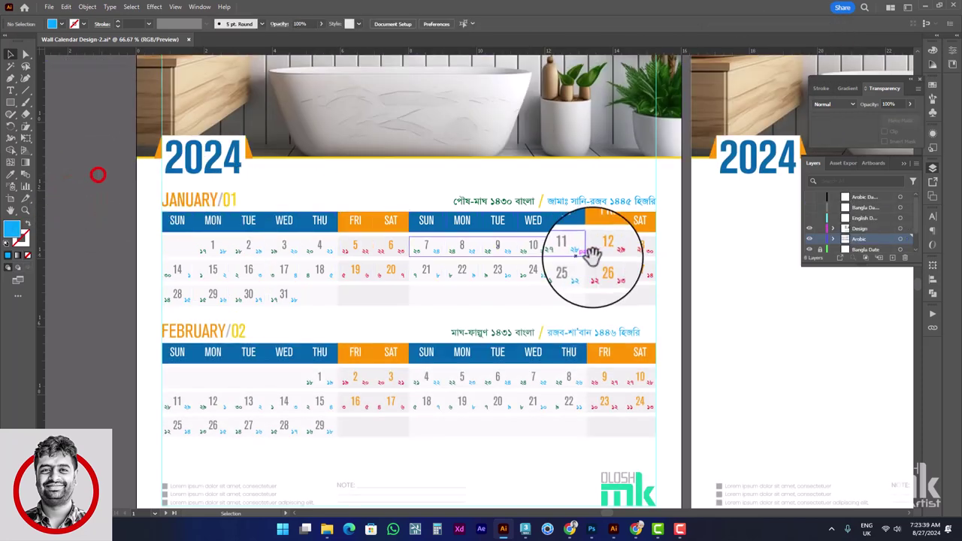
Bring the blank second calendar page into view with the Selection tool active.
{"action": "left_click_drag", "start_coordinate": [666, 265], "coordinate": [410, 254]}
{"action": "scroll", "coordinate": [464, 256], "scroll_direction": "down", "scroll_amount": 1}
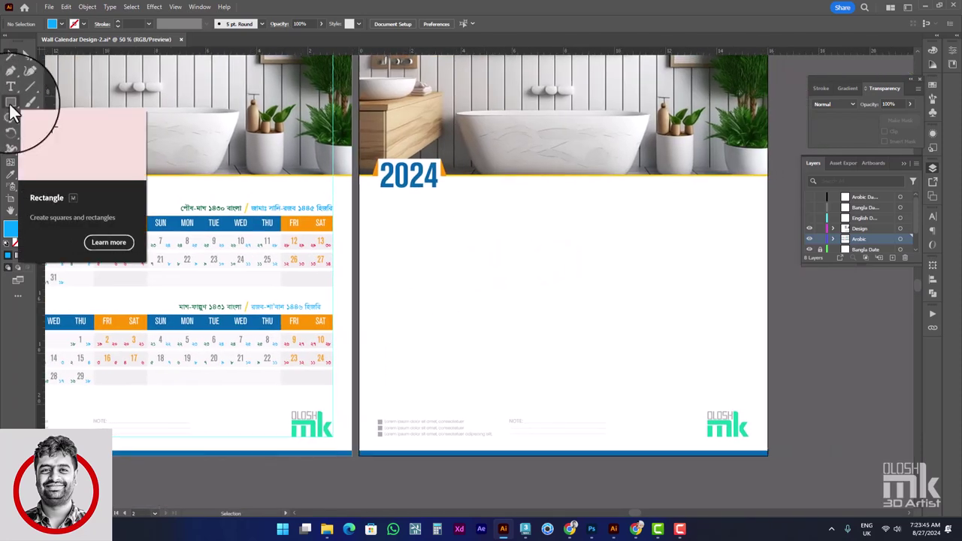
{"action": "left_click", "coordinate": [11, 104]}
{"action": "left_click", "coordinate": [11, 91]}
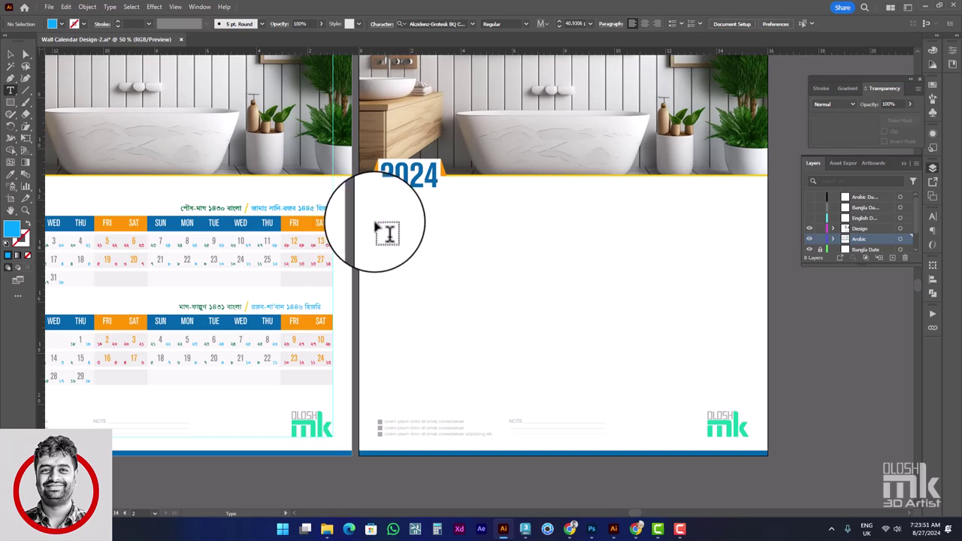
{"action": "left_click_drag", "start_coordinate": [423, 224], "coordinate": [376, 215]}
{"action": "left_click", "coordinate": [11, 55]}
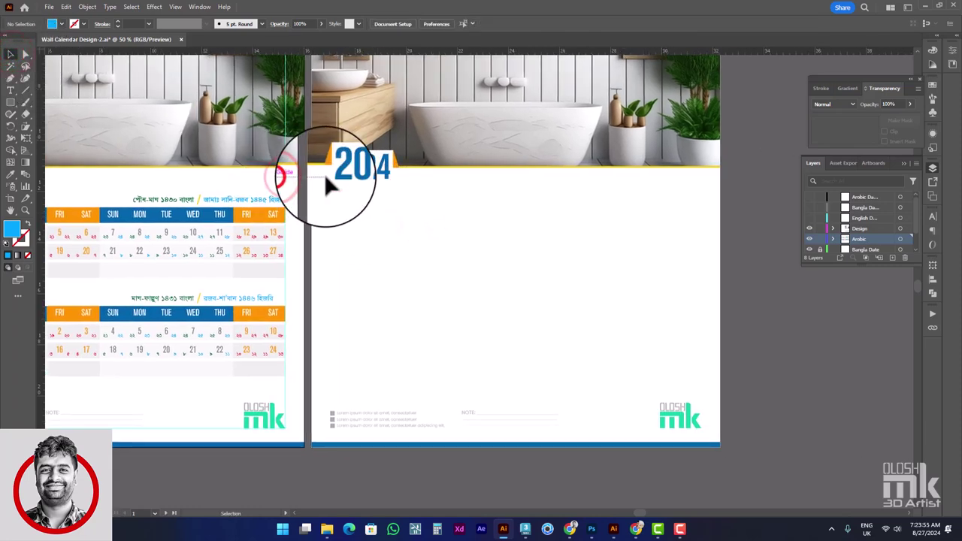
{"action": "scroll", "coordinate": [823, 248], "scroll_direction": "down", "scroll_amount": 2}
Unlock Layer 1 to check the second page's background, relock it, and target the Design layer.
{"action": "left_click", "coordinate": [821, 247]}
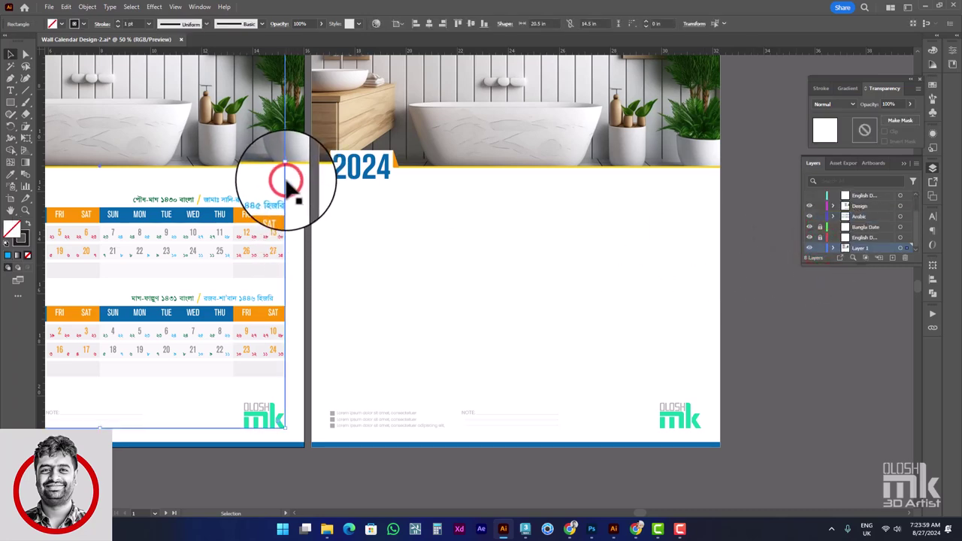
{"action": "left_click", "coordinate": [523, 244]}
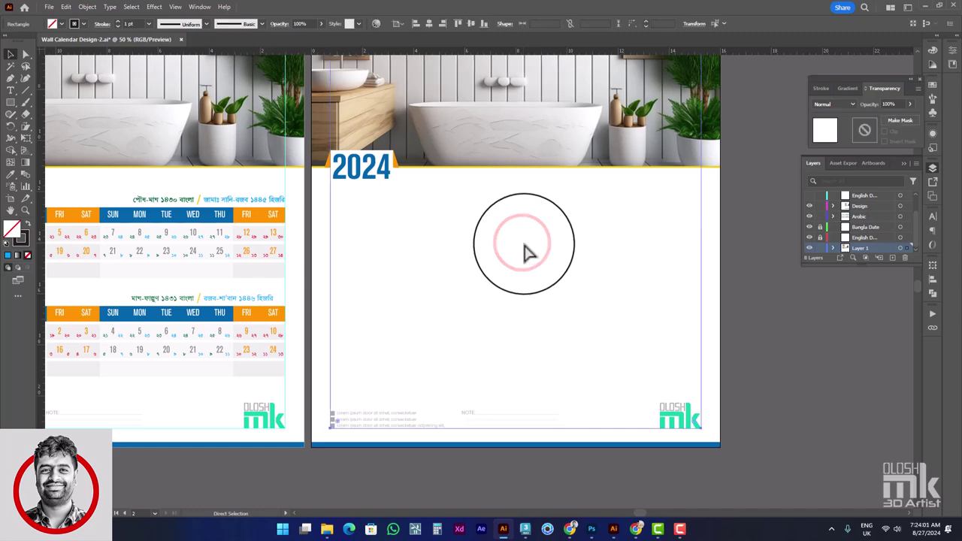
{"action": "left_click", "coordinate": [533, 263]}
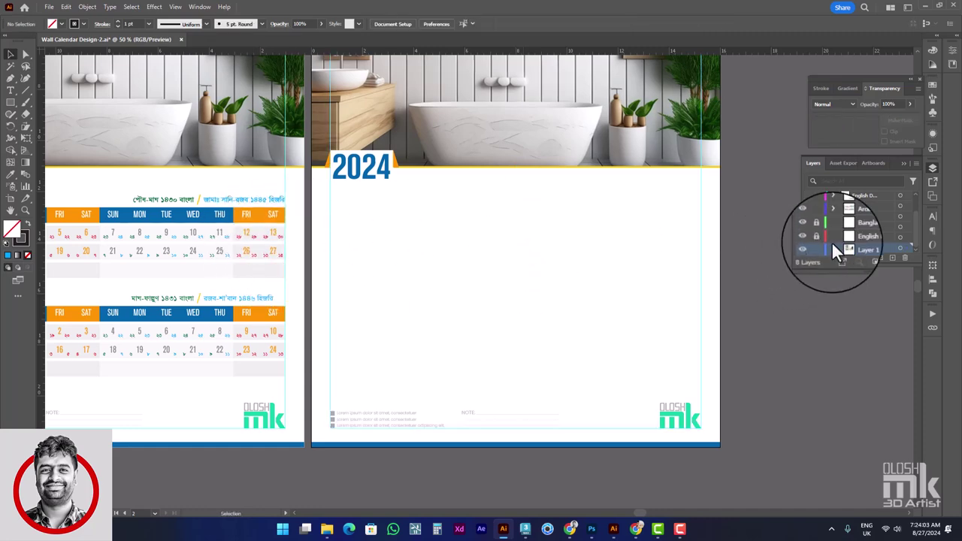
{"action": "left_click", "coordinate": [708, 267]}
{"action": "left_click", "coordinate": [640, 271]}
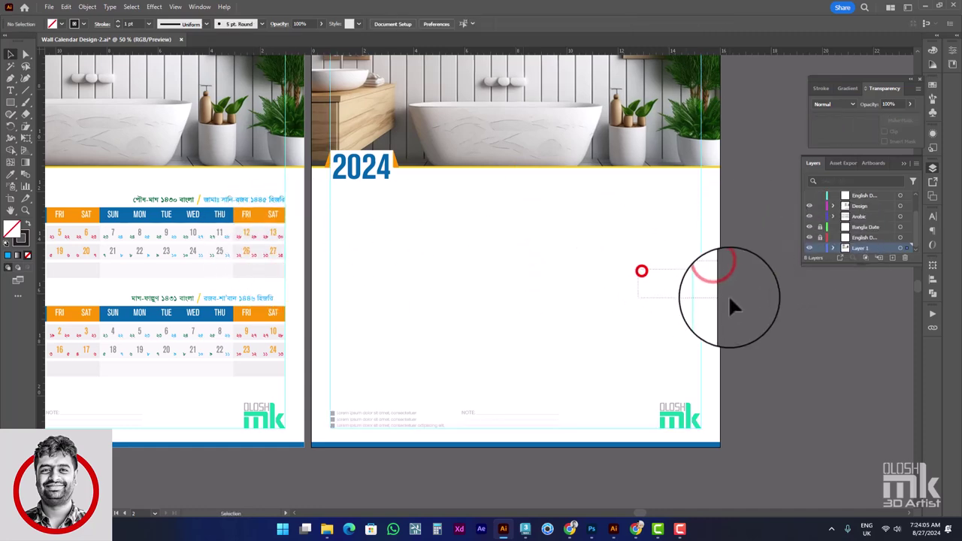
{"action": "left_click", "coordinate": [820, 249]}
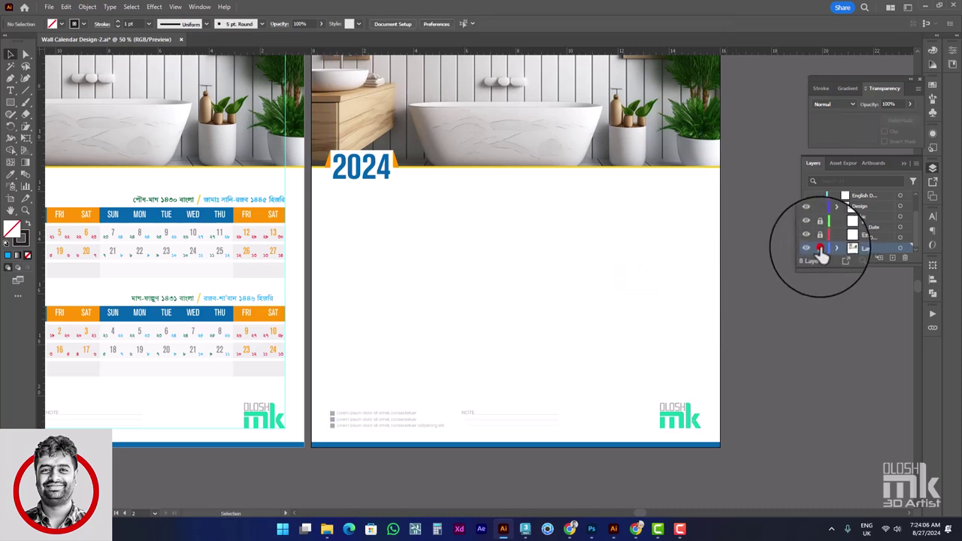
{"action": "left_click", "coordinate": [863, 203]}
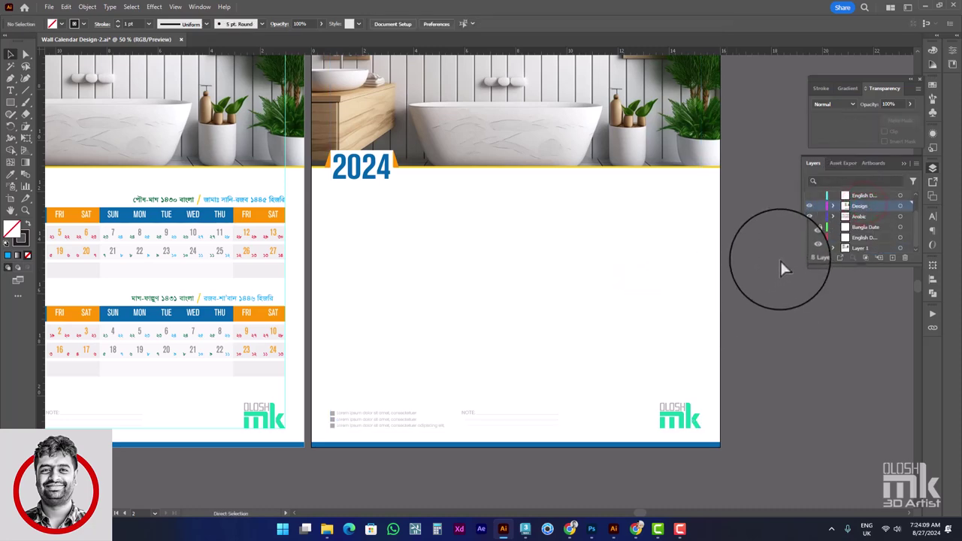
Draw a page-wide text frame below 2024 at 26 pt and clear its placeholder text.
{"action": "left_click", "coordinate": [727, 292]}
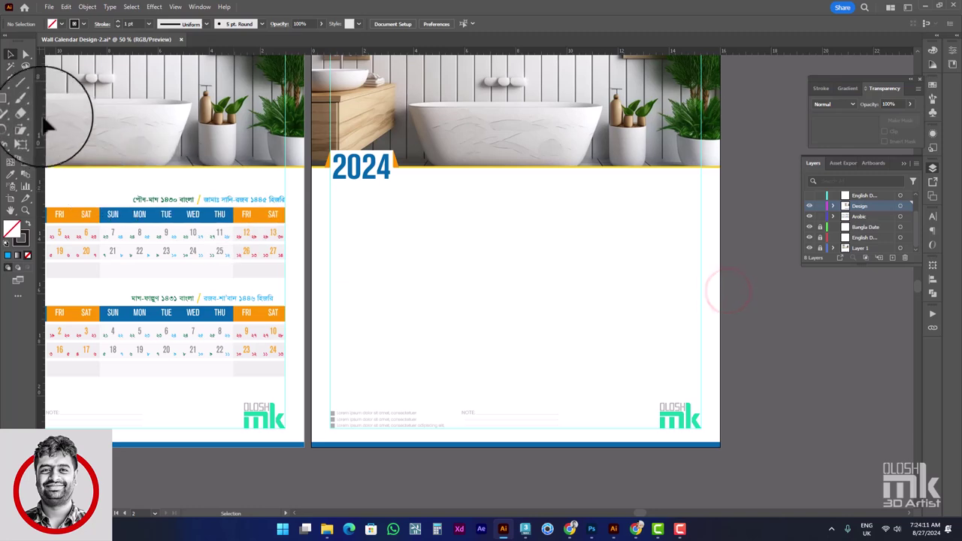
{"action": "left_click", "coordinate": [10, 90]}
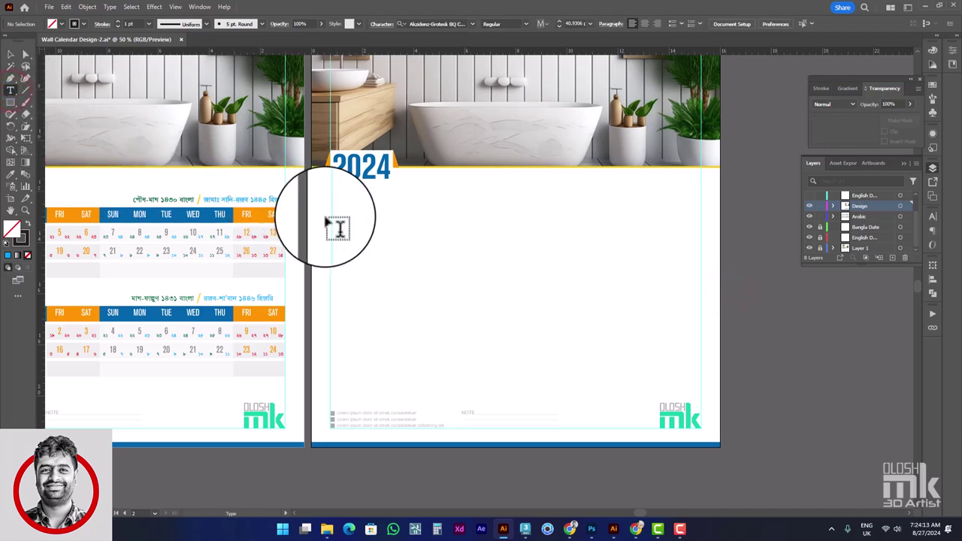
{"action": "left_click_drag", "start_coordinate": [330, 218], "coordinate": [700, 271]}
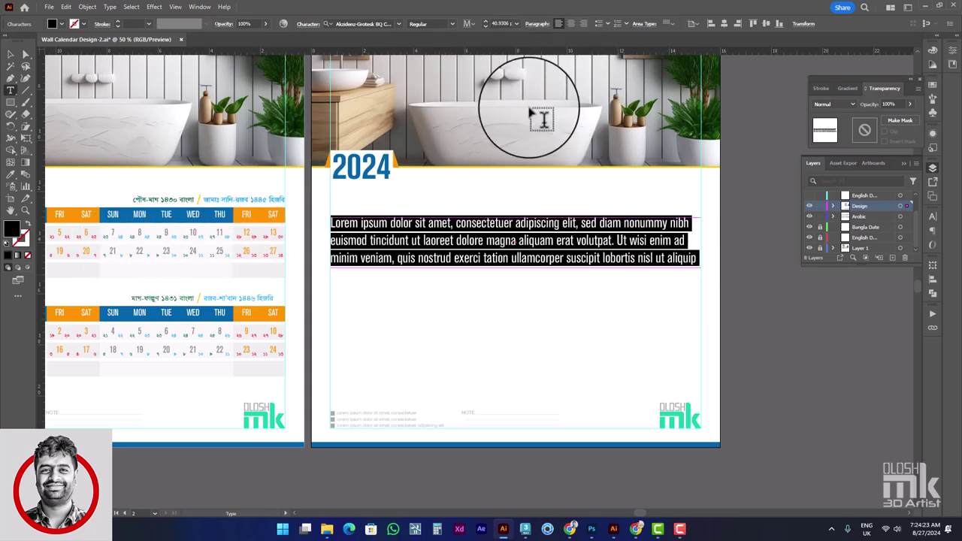
{"action": "left_click", "coordinate": [496, 23]}
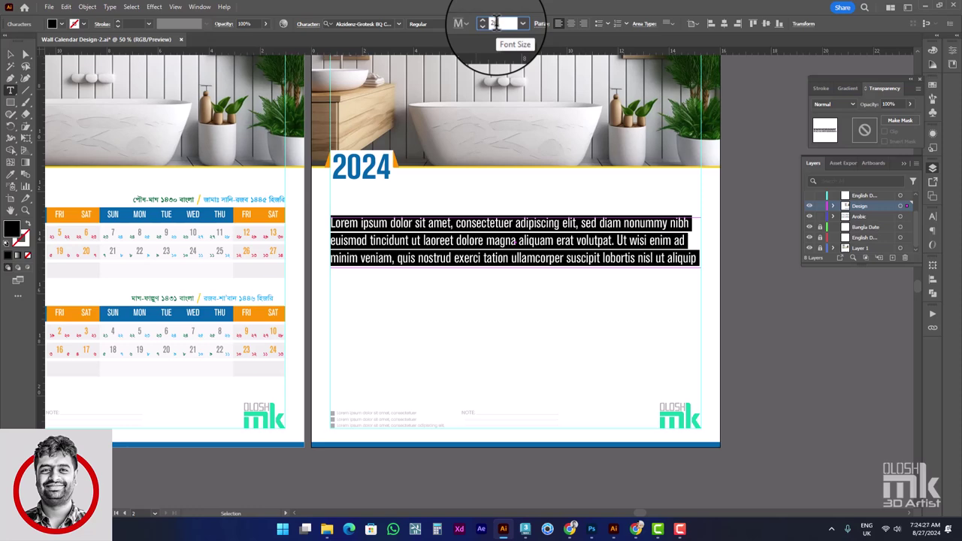
{"action": "type", "text": "26"}
{"action": "key", "text": "Return"}
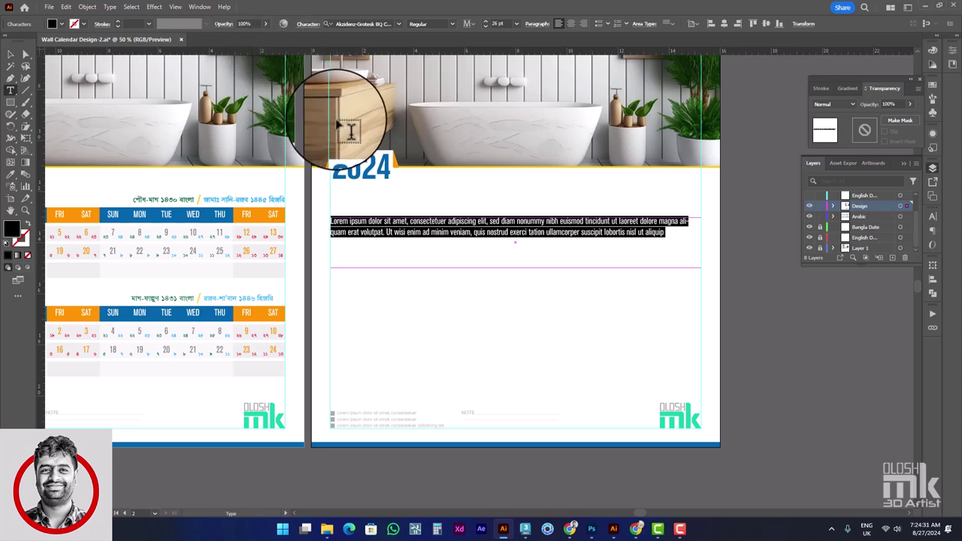
{"action": "key", "text": "BackSpace"}
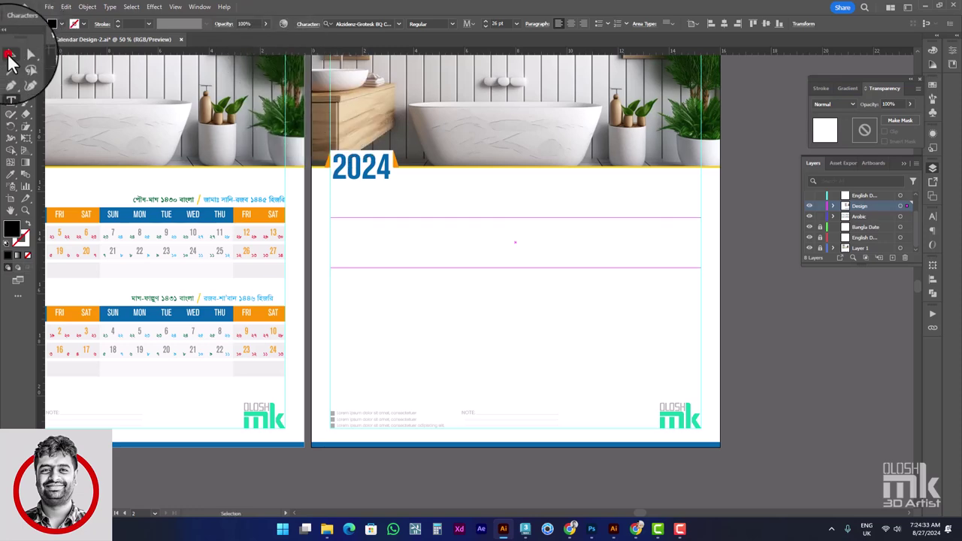
Set the empty text frame's height to 2.75 in and nudge it slightly higher.
{"action": "left_click", "coordinate": [11, 54]}
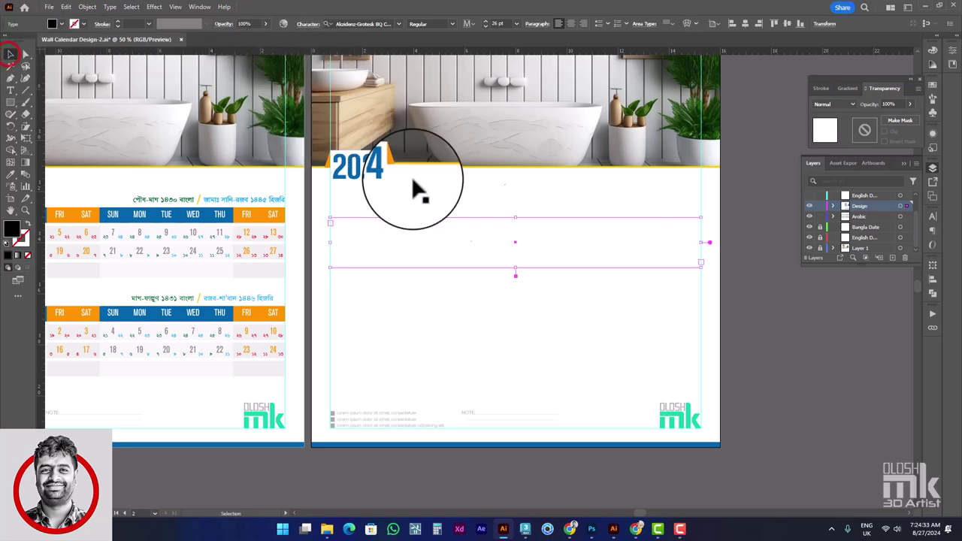
{"action": "left_click", "coordinate": [825, 23]}
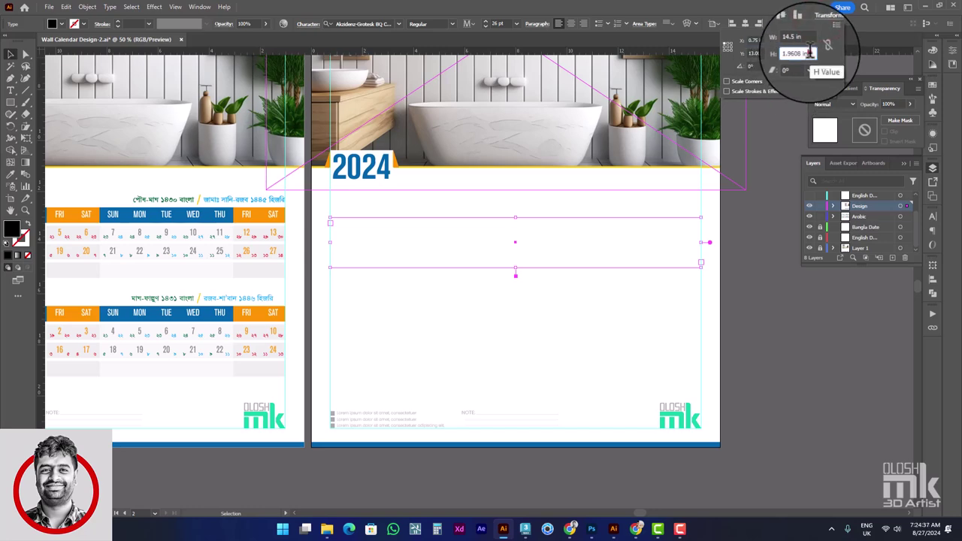
{"action": "double_click", "coordinate": [798, 53]}
{"action": "type", "text": "2.75"}
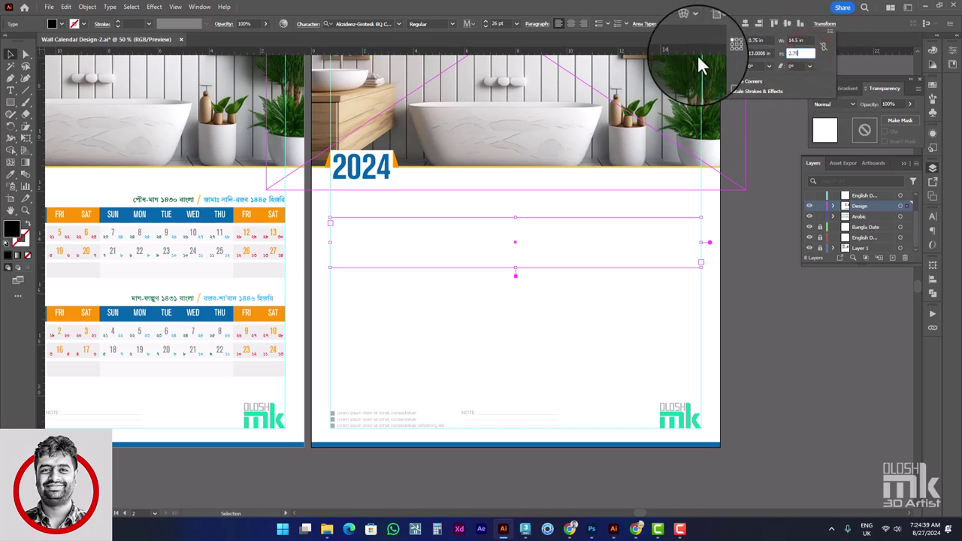
{"action": "key", "text": "Return"}
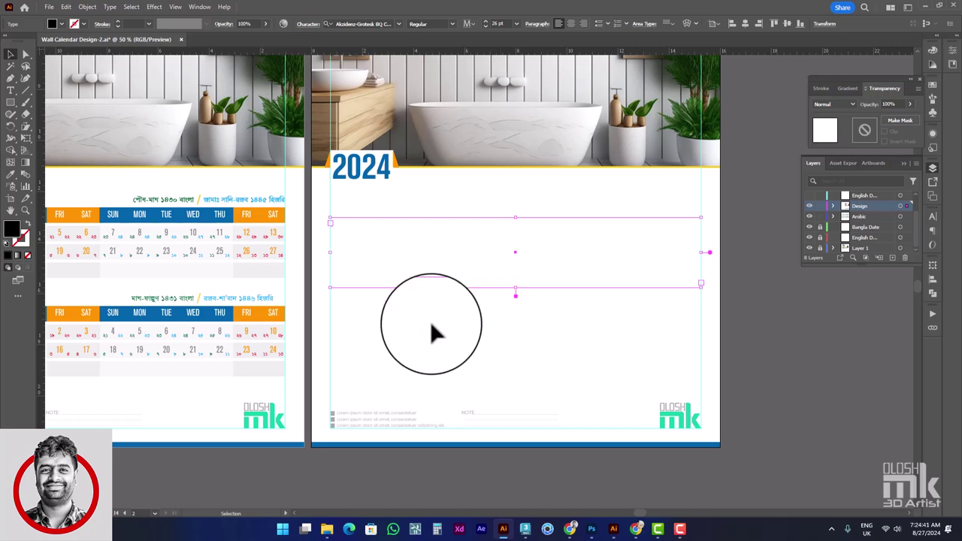
{"action": "left_click", "coordinate": [425, 320]}
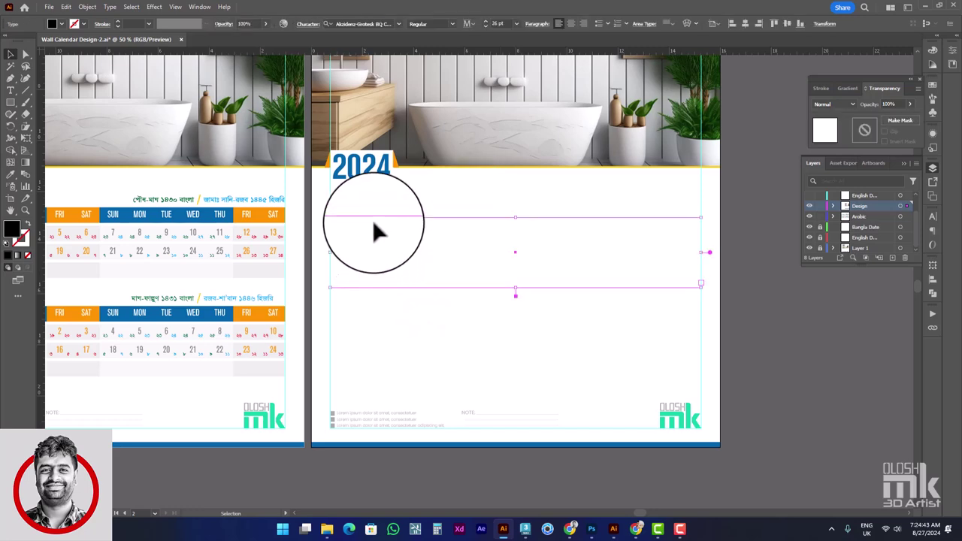
{"action": "left_click_drag", "start_coordinate": [372, 218], "coordinate": [376, 216]}
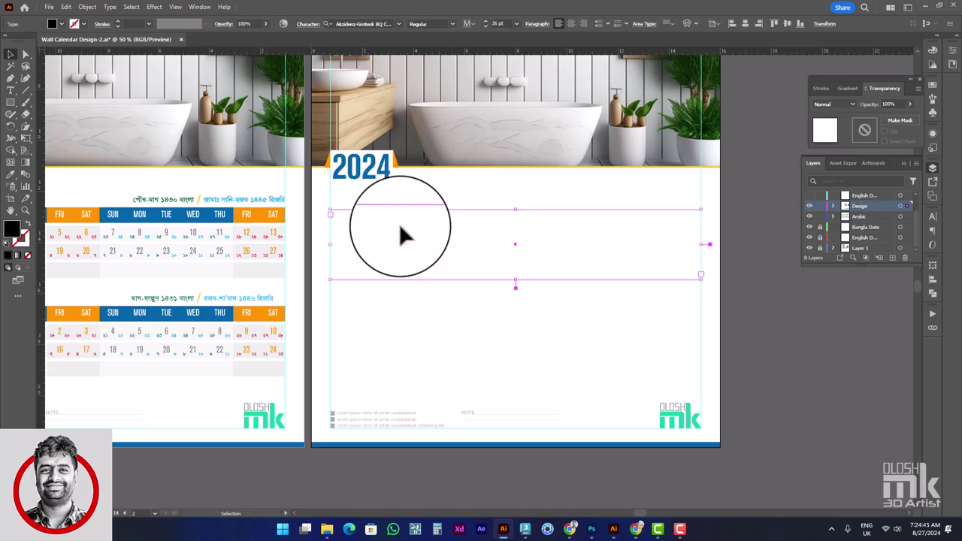
In Area Type Options, set the frame to 4 rows and 14 columns.
{"action": "left_click", "coordinate": [109, 7]}
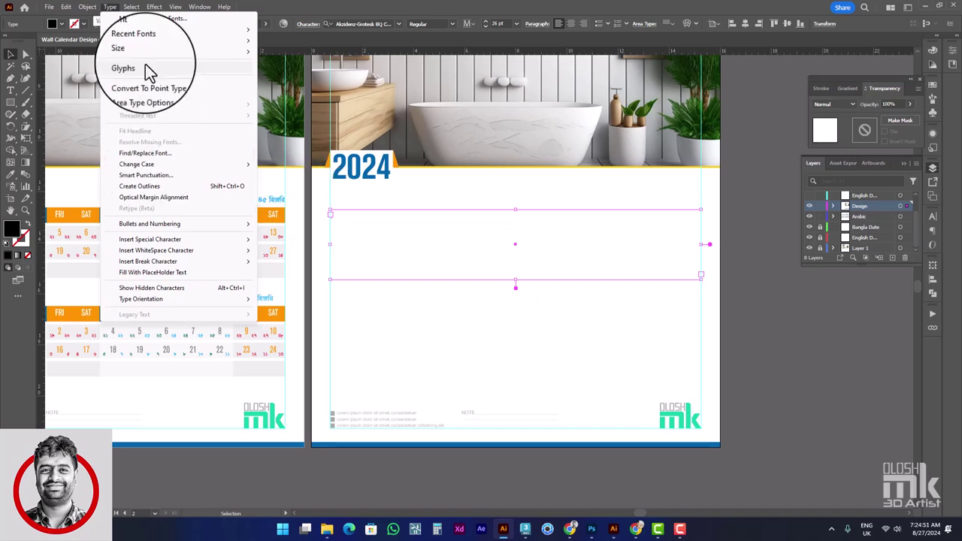
{"action": "left_click", "coordinate": [145, 93]}
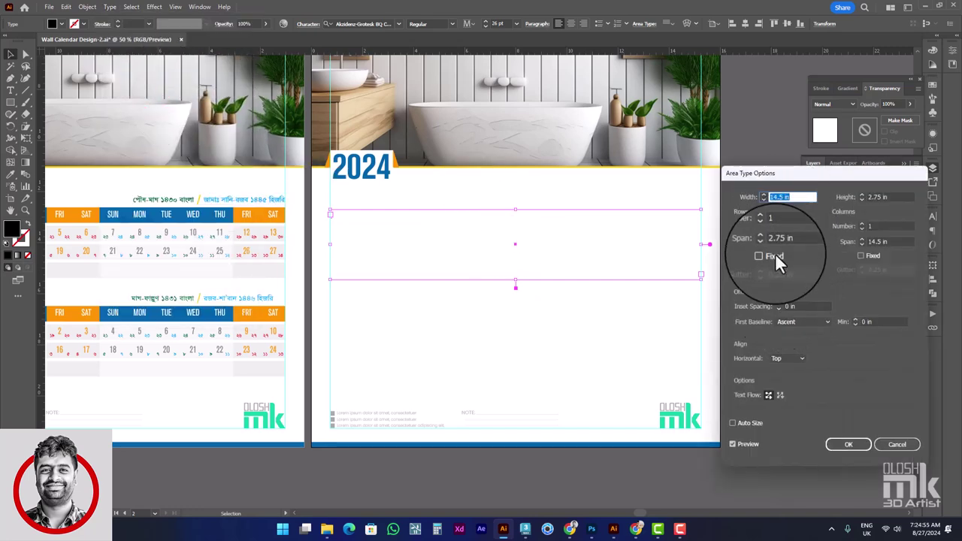
{"action": "left_click", "coordinate": [764, 224]}
{"action": "left_click", "coordinate": [764, 223]}
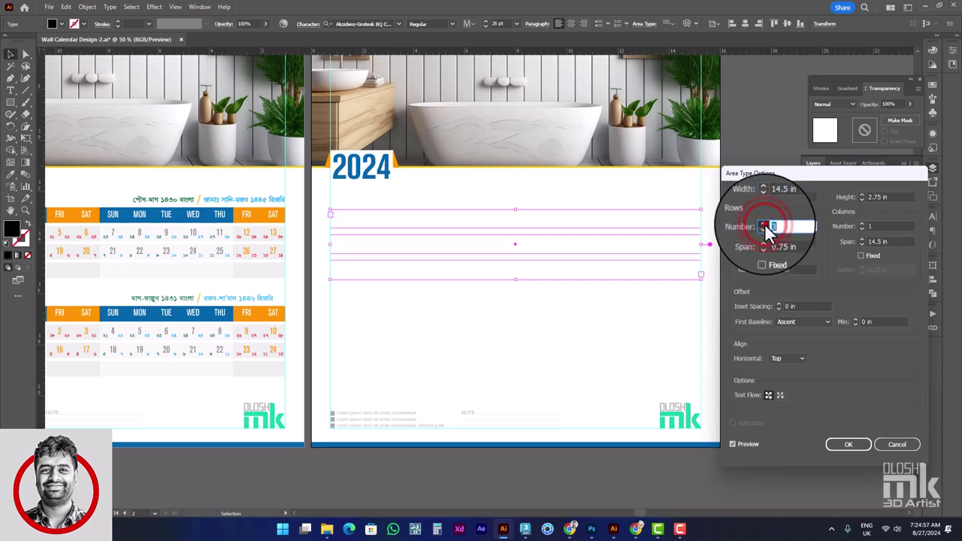
{"action": "left_click", "coordinate": [764, 224]}
{"action": "left_click", "coordinate": [863, 224]}
{"action": "left_click", "coordinate": [863, 224]}
{"action": "type", "text": "3"}
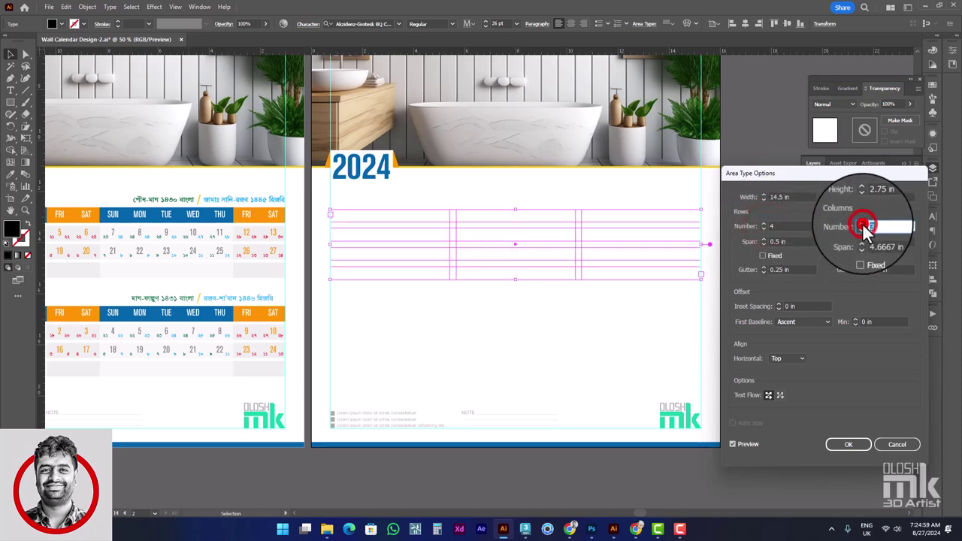
{"action": "double_click", "coordinate": [863, 224]}
{"action": "double_click", "coordinate": [863, 224]}
{"action": "type", "text": "11"}
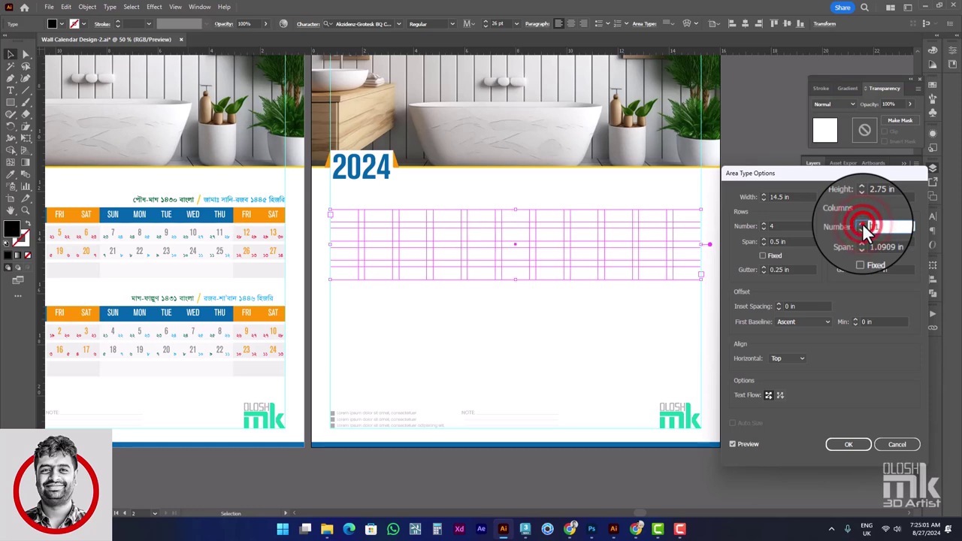
{"action": "double_click", "coordinate": [863, 224]}
{"action": "left_click", "coordinate": [863, 224]}
{"action": "type", "text": "14"}
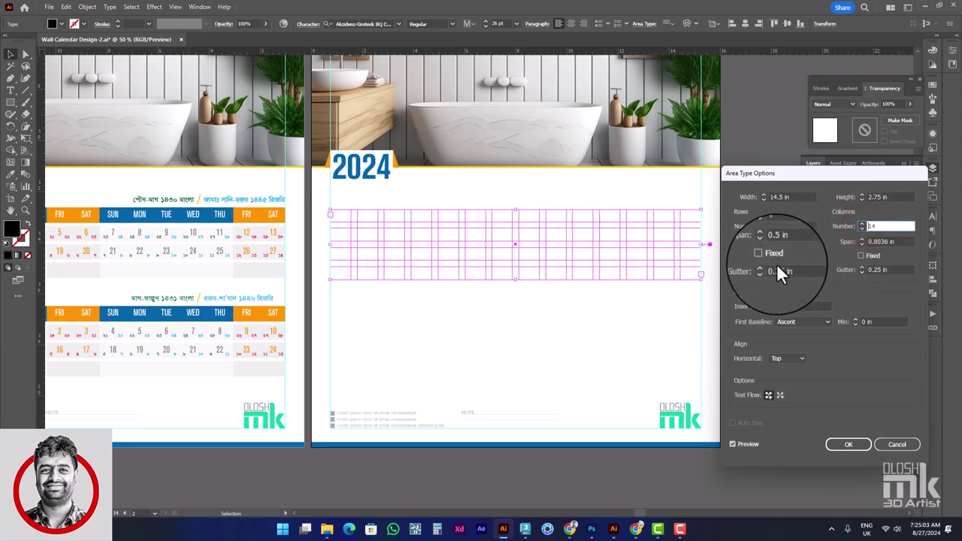
Set the row gutter to 0.125 in and column gutter to 0.1875 in.
{"action": "left_click", "coordinate": [764, 272]}
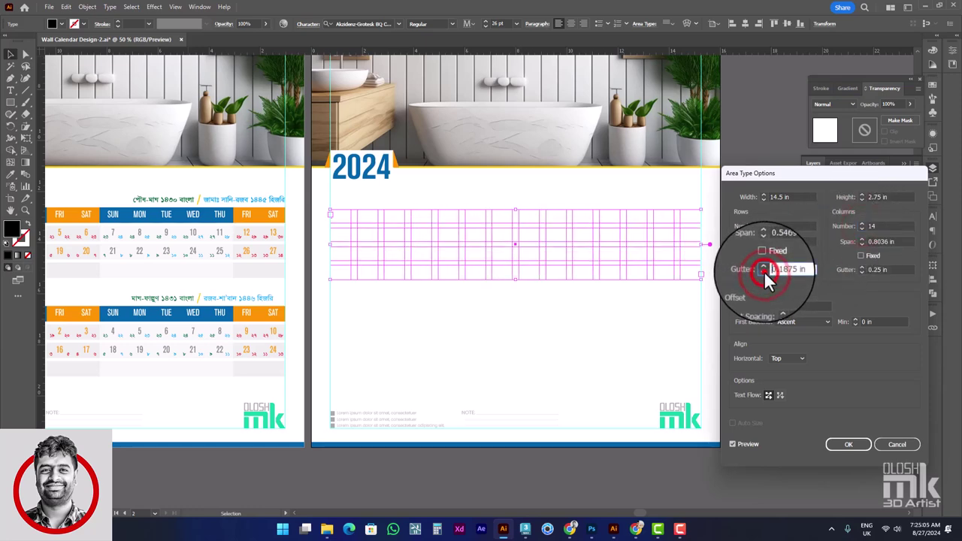
{"action": "left_click", "coordinate": [764, 271]}
{"action": "left_click", "coordinate": [862, 271]}
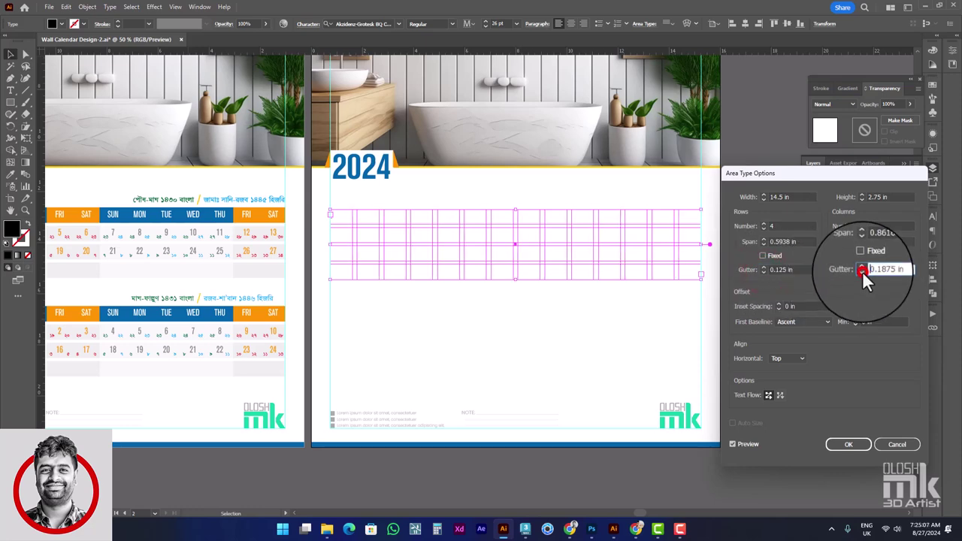
{"action": "left_click", "coordinate": [848, 446]}
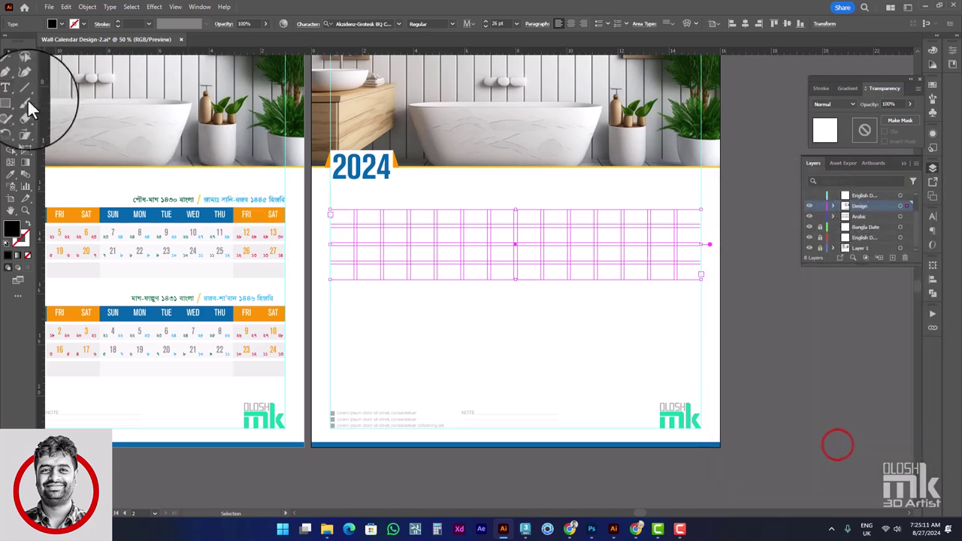
{"action": "left_click", "coordinate": [10, 90]}
Type tab-separated SUN–SAT weekday headers twice and January dates 1–31 into the grid.
{"action": "left_click", "coordinate": [324, 213]}
{"action": "type", "text": "SUN MON TUE WED THU FRI SAT"}
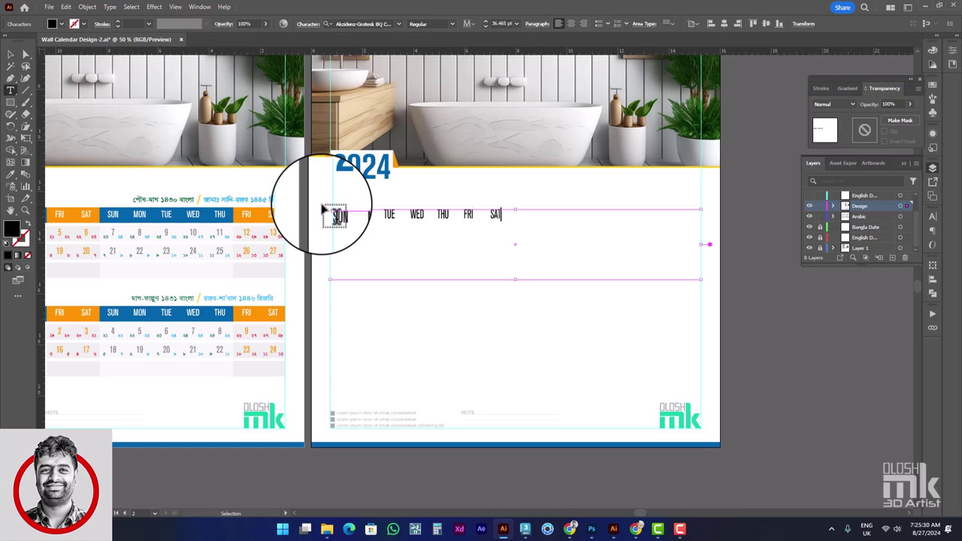
{"action": "type", "text": "SAT"}
{"action": "triple_click", "coordinate": [334, 215]}
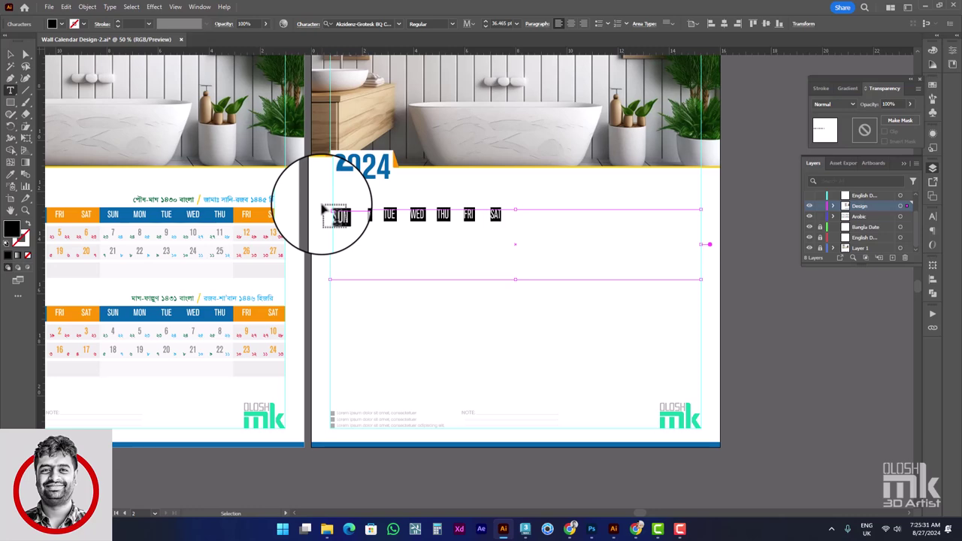
{"action": "left_click", "coordinate": [498, 214]}
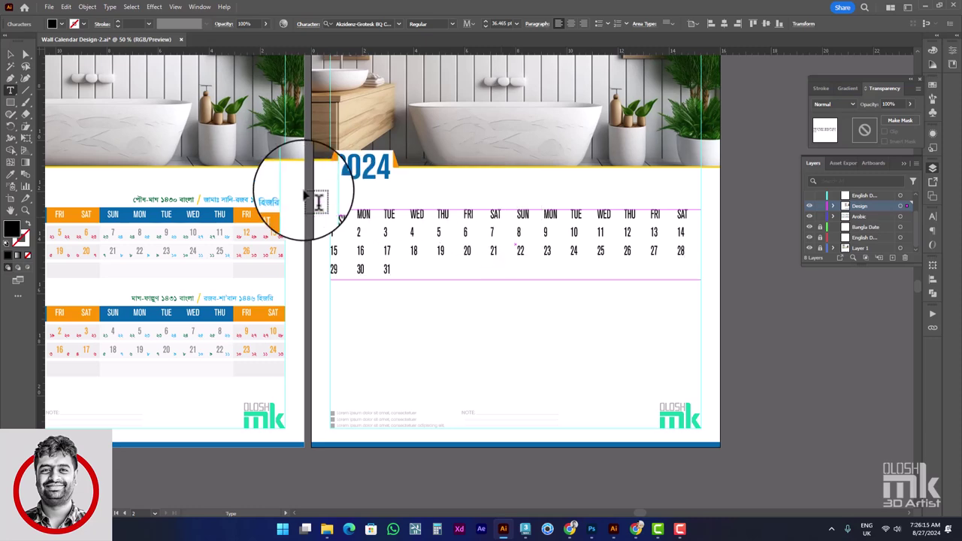
Insert a tab before the date 1 so it falls under MON.
{"action": "key", "text": "Escape"}
{"action": "scroll", "coordinate": [292, 277], "scroll_direction": "left", "scroll_amount": 1}
{"action": "scroll", "coordinate": [226, 255], "scroll_direction": "left", "scroll_amount": 1}
{"action": "scroll", "coordinate": [258, 253], "scroll_direction": "left", "scroll_amount": 2}
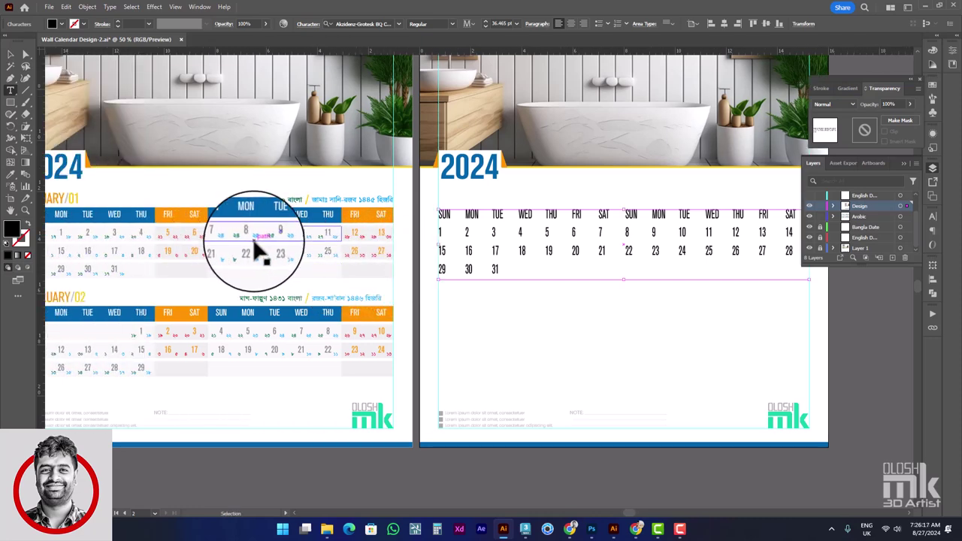
{"action": "scroll", "coordinate": [316, 251], "scroll_direction": "left", "scroll_amount": 1}
{"action": "left_click", "coordinate": [469, 238]}
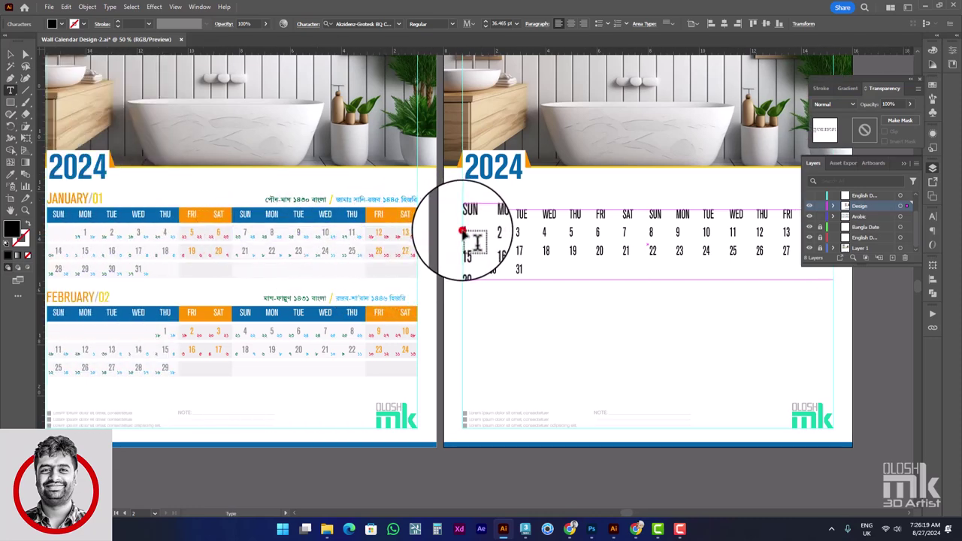
{"action": "key", "text": "Tab"}
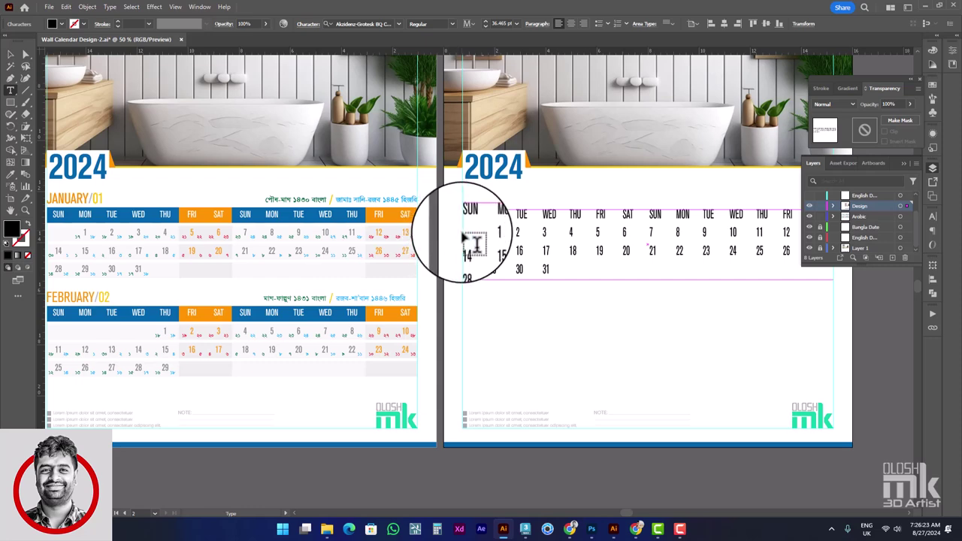
Select all the grid text and keep it in the Regular font style.
{"action": "double_click", "coordinate": [470, 215]}
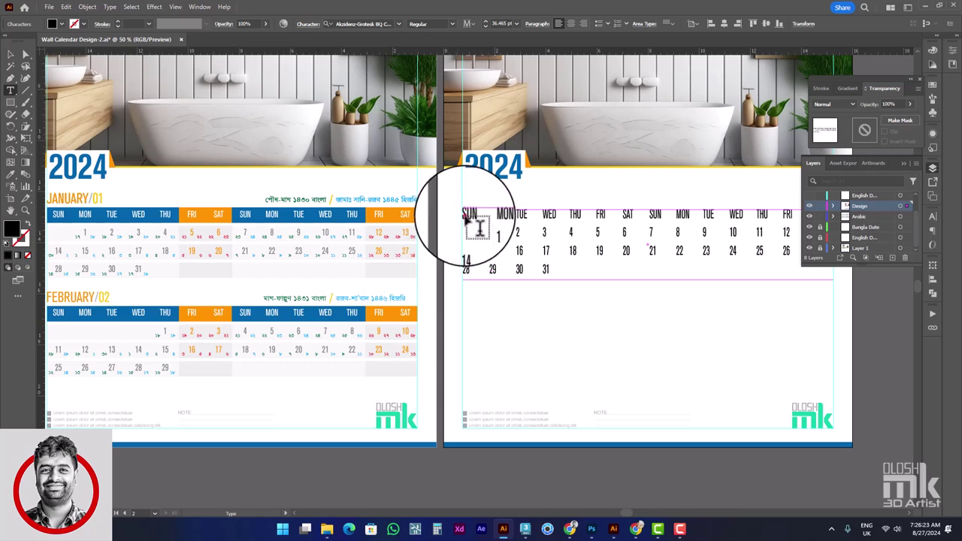
{"action": "key", "text": "Escape"}
{"action": "double_click", "coordinate": [503, 223]}
{"action": "key", "text": "ctrl+a"}
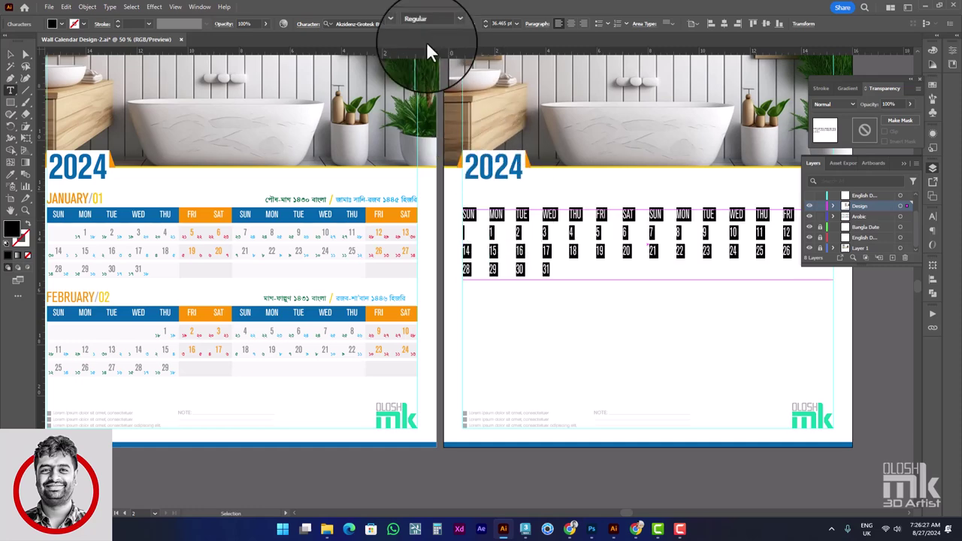
{"action": "left_click", "coordinate": [453, 24]}
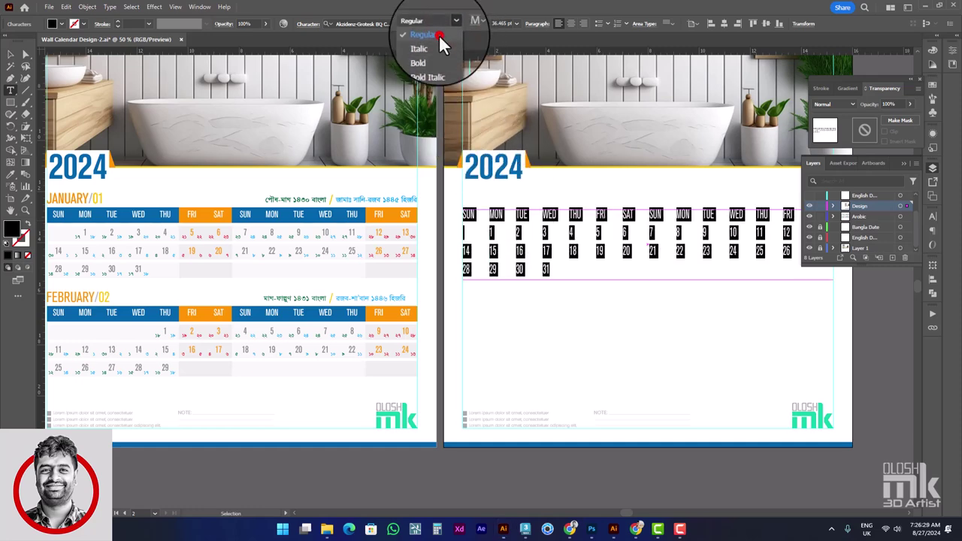
{"action": "left_click", "coordinate": [439, 35]}
{"action": "key", "text": "i"}
Lock all layers, then unlock the Arabic layer for editing.
{"action": "left_click", "coordinate": [247, 218]}
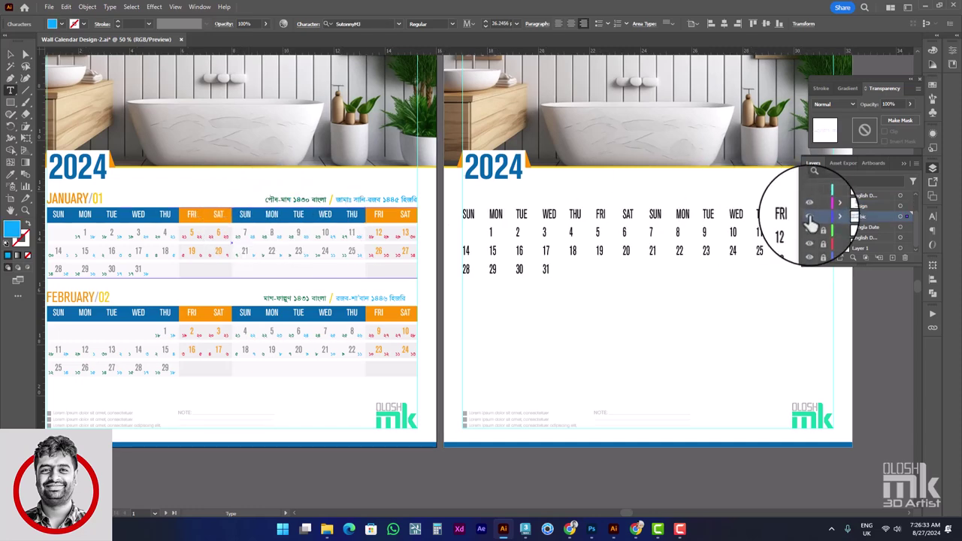
{"action": "left_click_drag", "start_coordinate": [820, 224], "coordinate": [824, 258]}
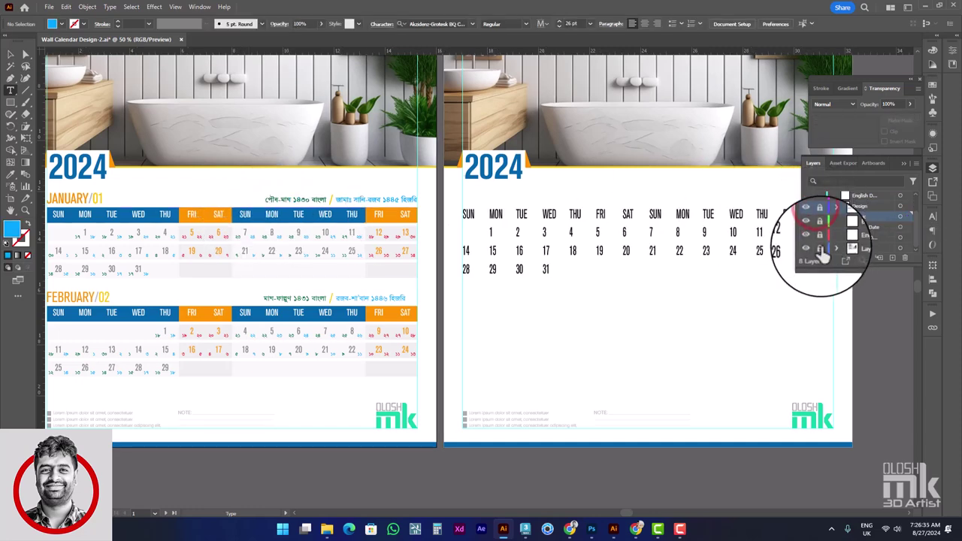
{"action": "left_click", "coordinate": [820, 216]}
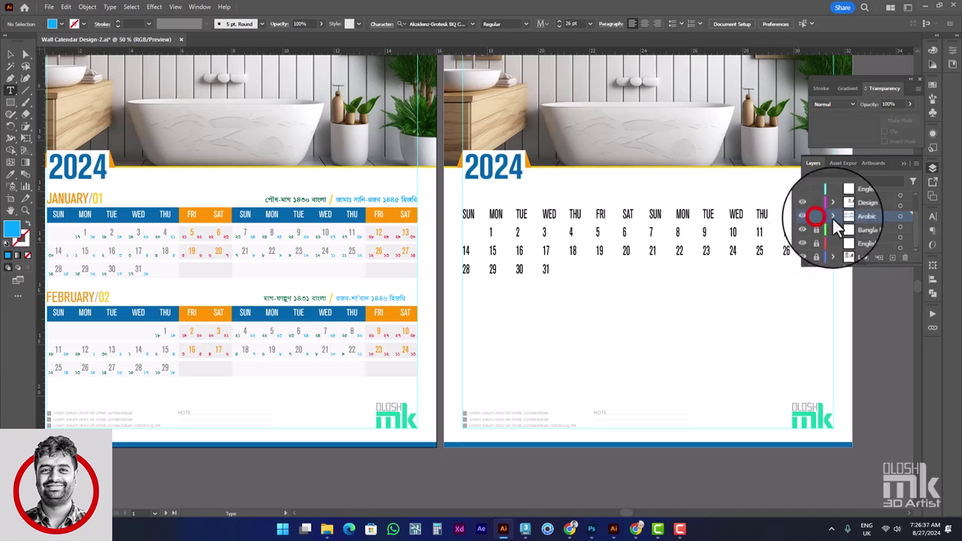
{"action": "left_click", "coordinate": [819, 216]}
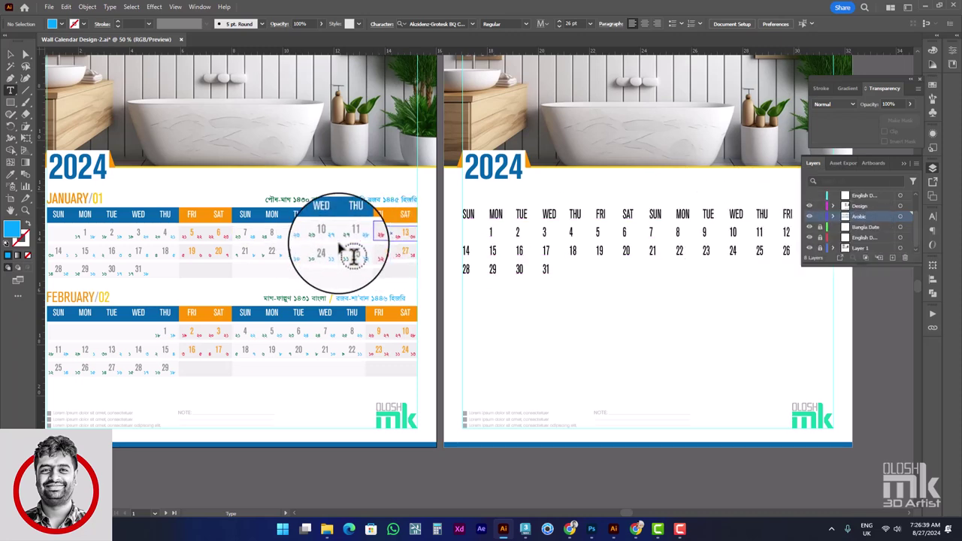
{"action": "left_click", "coordinate": [297, 235]}
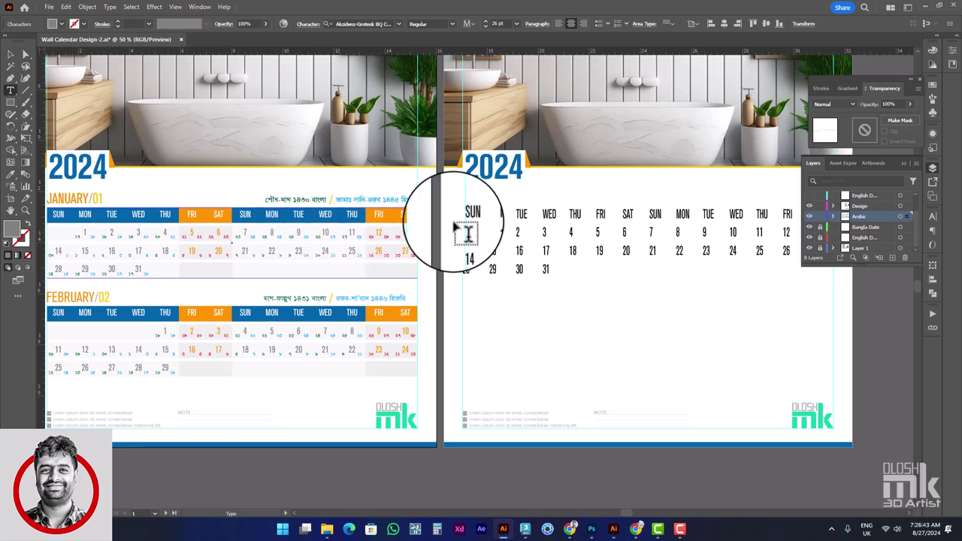
Set all January grid text to 26 pt, centred in each cell.
{"action": "left_click", "coordinate": [517, 236]}
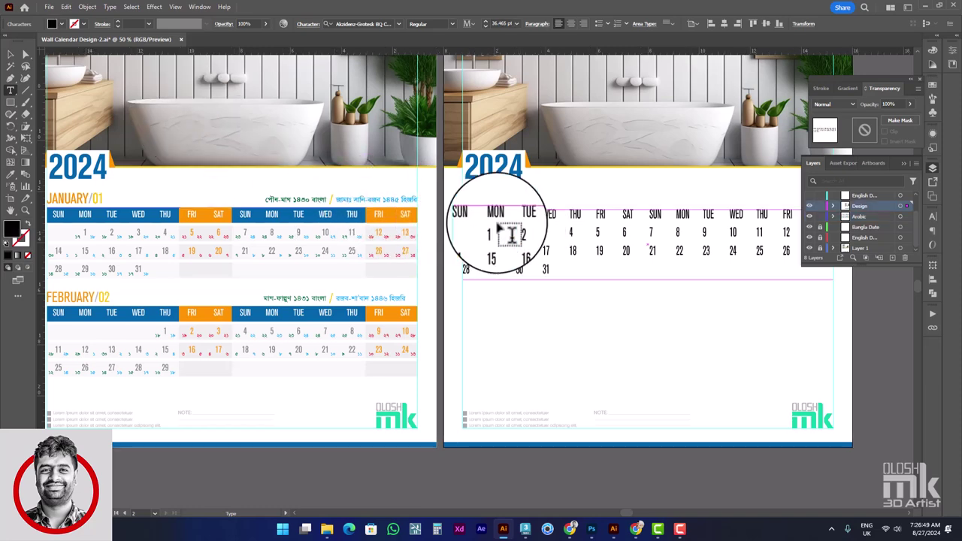
{"action": "key", "text": "ctrl+a"}
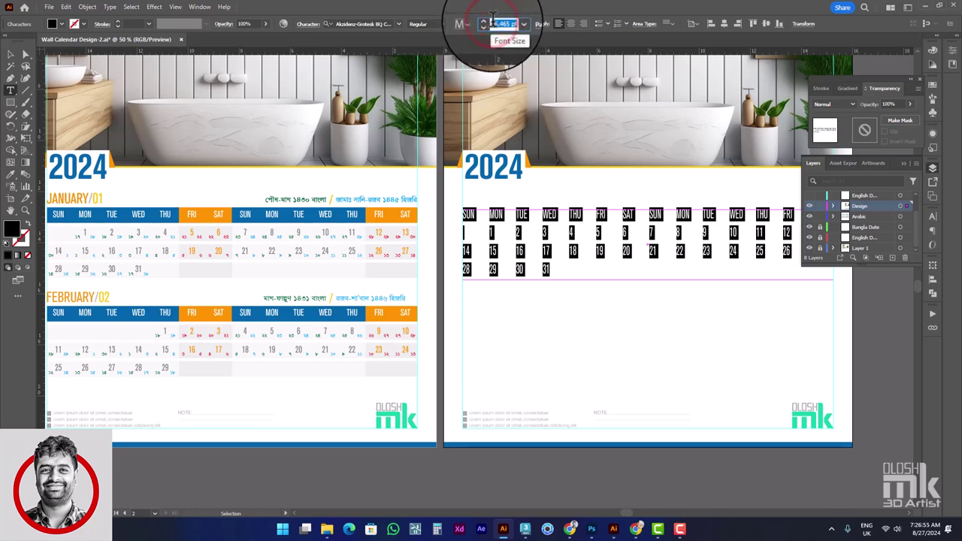
{"action": "type", "text": "26"}
{"action": "key", "text": "Return"}
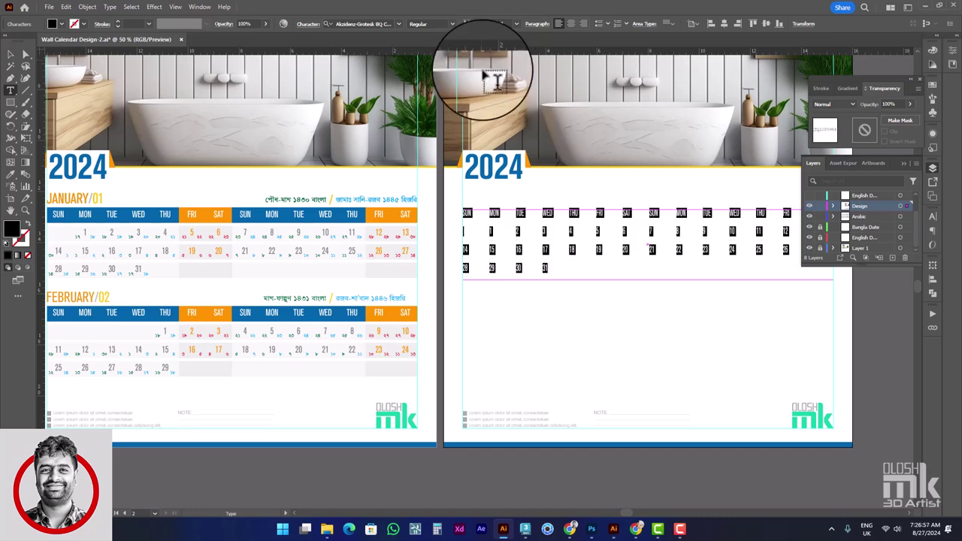
{"action": "left_click", "coordinate": [571, 23]}
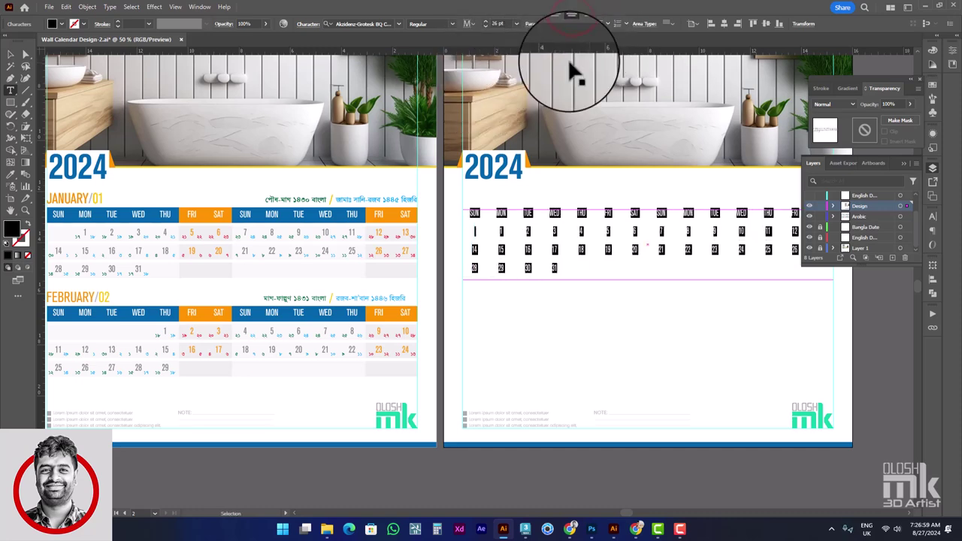
{"action": "left_click", "coordinate": [11, 56]}
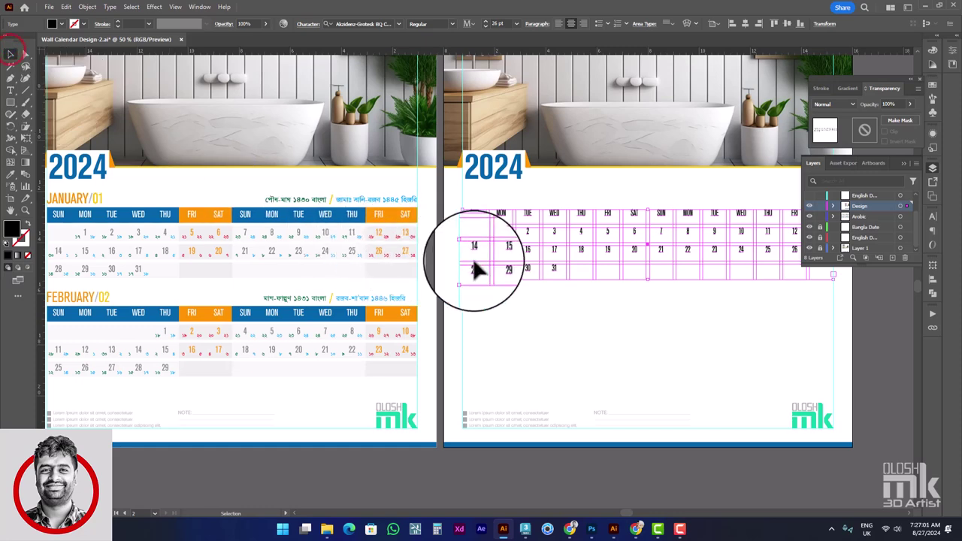
{"action": "left_click_drag", "start_coordinate": [577, 246], "coordinate": [476, 263]}
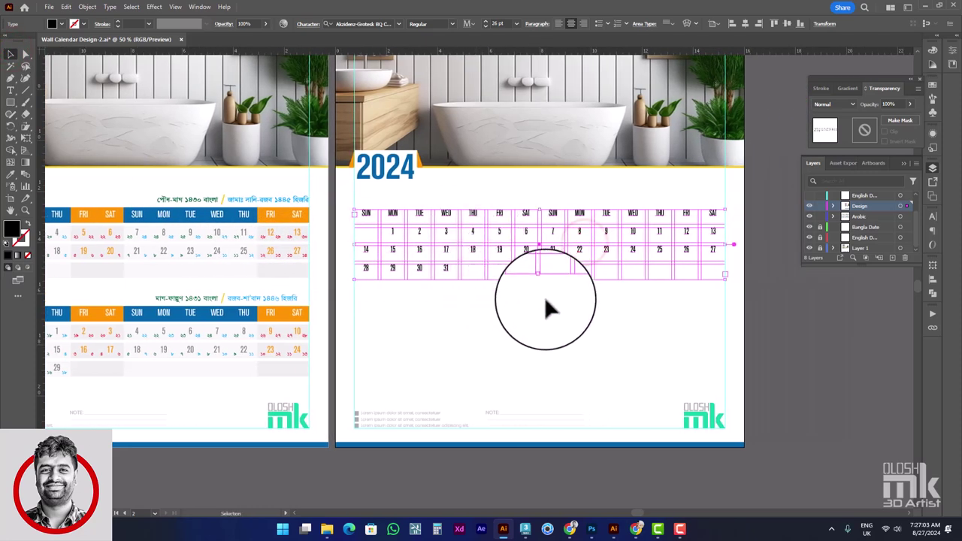
Set the January grid's weekday names and dates to 27 pt, up from 26 pt.
{"action": "scroll", "coordinate": [556, 284], "scroll_direction": "up", "scroll_amount": 2}
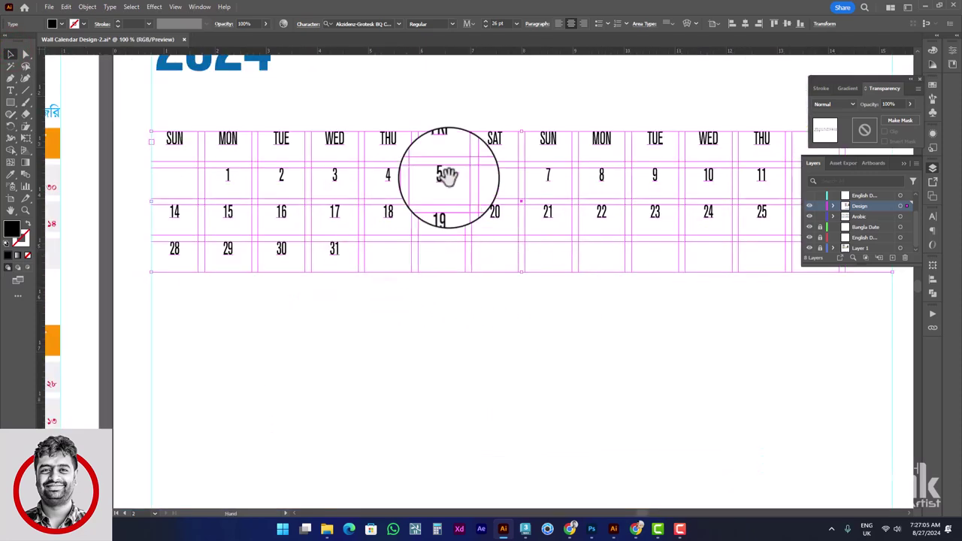
{"action": "left_click_drag", "start_coordinate": [463, 179], "coordinate": [611, 224]}
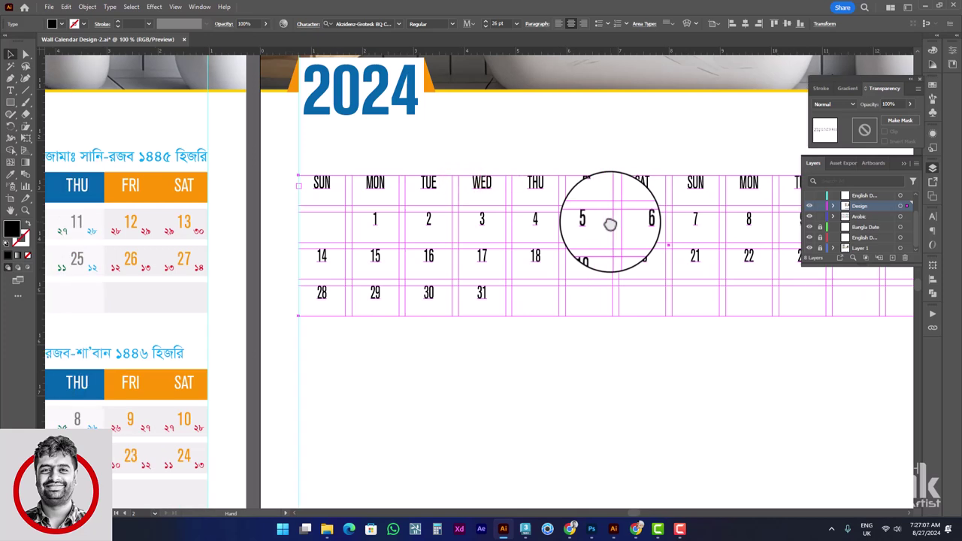
{"action": "left_click_drag", "start_coordinate": [611, 224], "coordinate": [564, 219]}
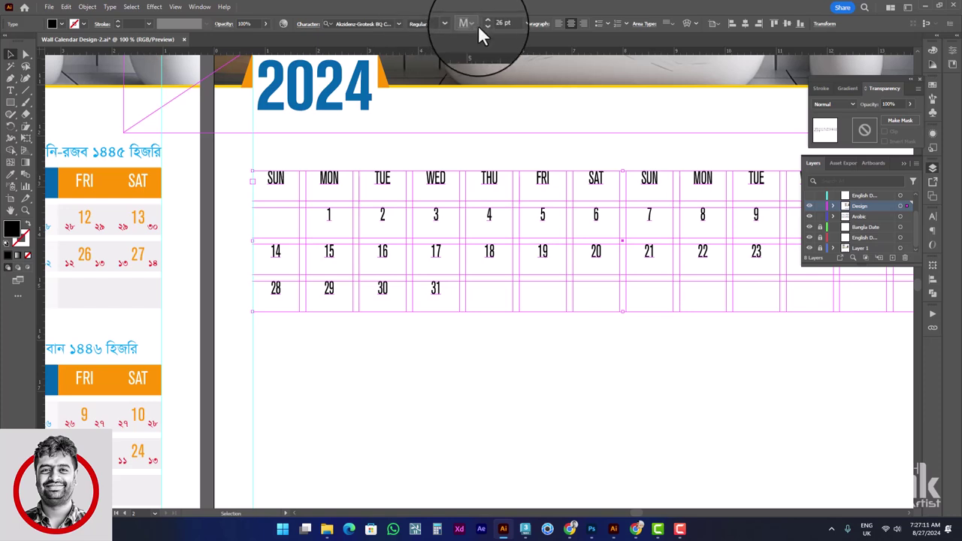
{"action": "key", "text": "Return"}
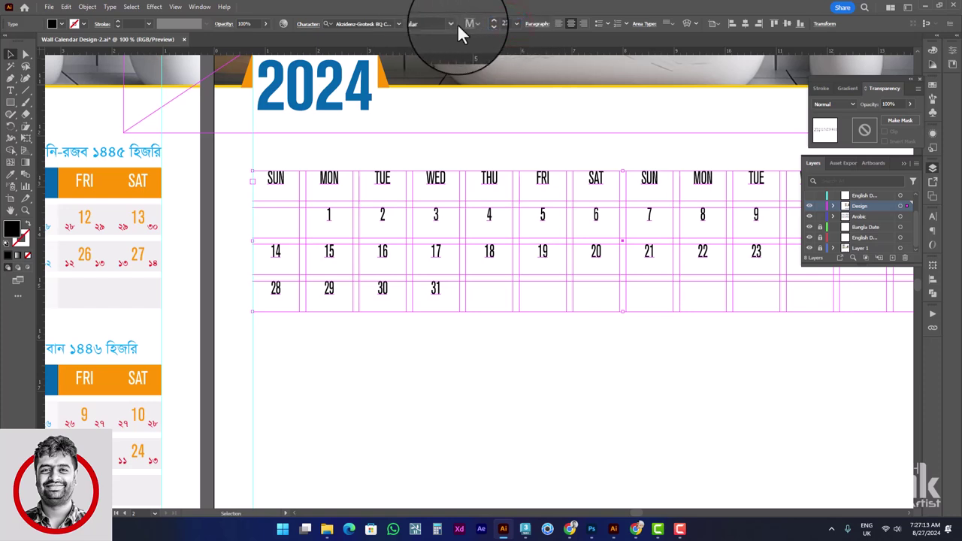
{"action": "double_click", "coordinate": [546, 180]}
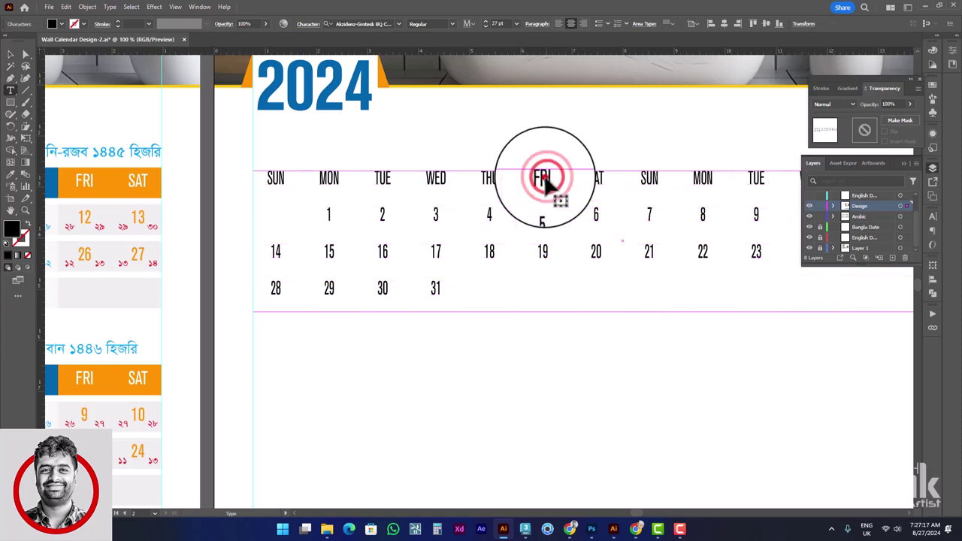
{"action": "key", "text": "Escape"}
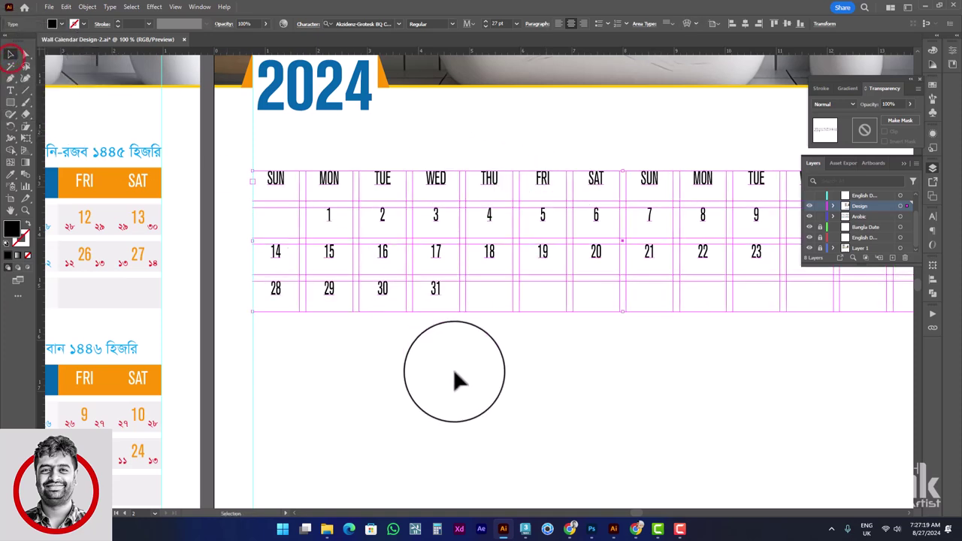
In Area Type Options, set the date grid's First Baseline minimum to 0.375 in.
{"action": "left_click", "coordinate": [453, 372]}
{"action": "left_click", "coordinate": [384, 179]}
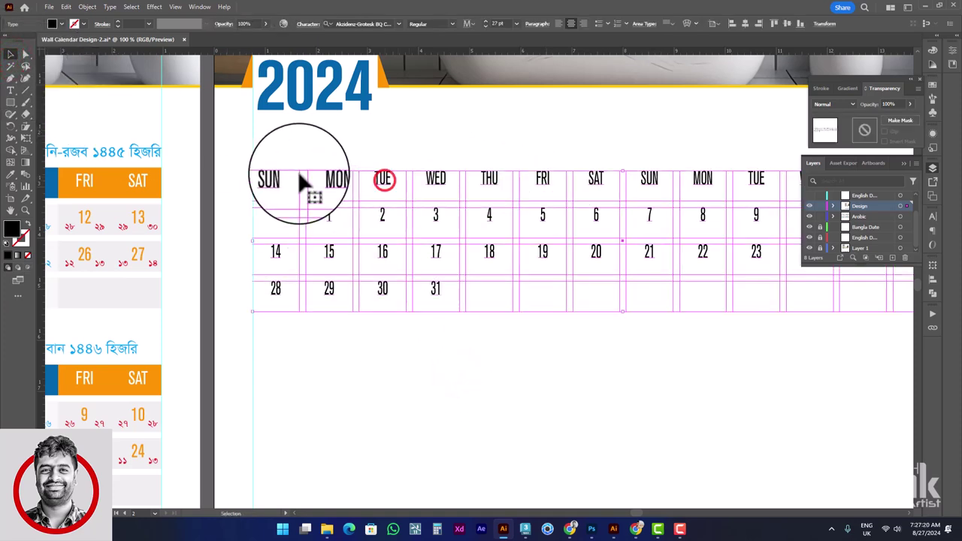
{"action": "left_click", "coordinate": [110, 8]}
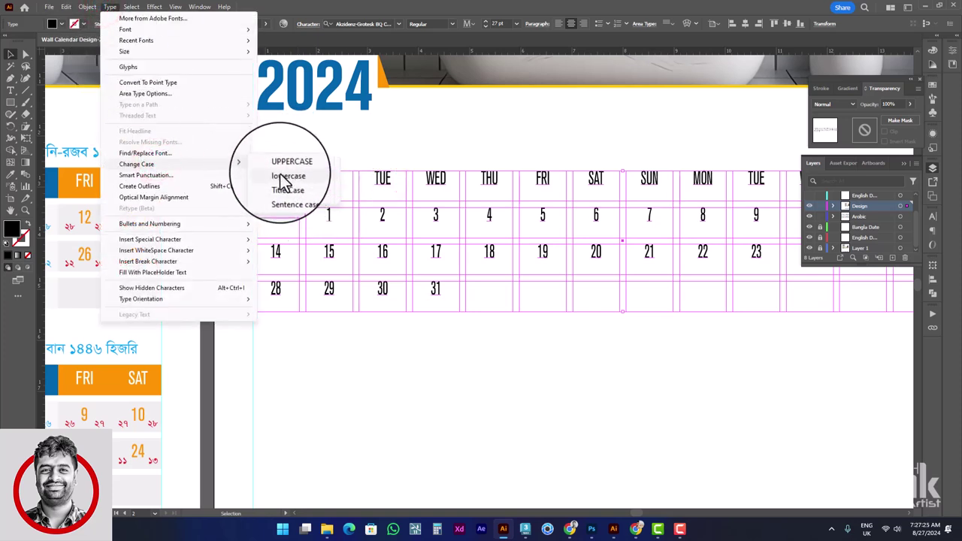
{"action": "left_click", "coordinate": [167, 94]}
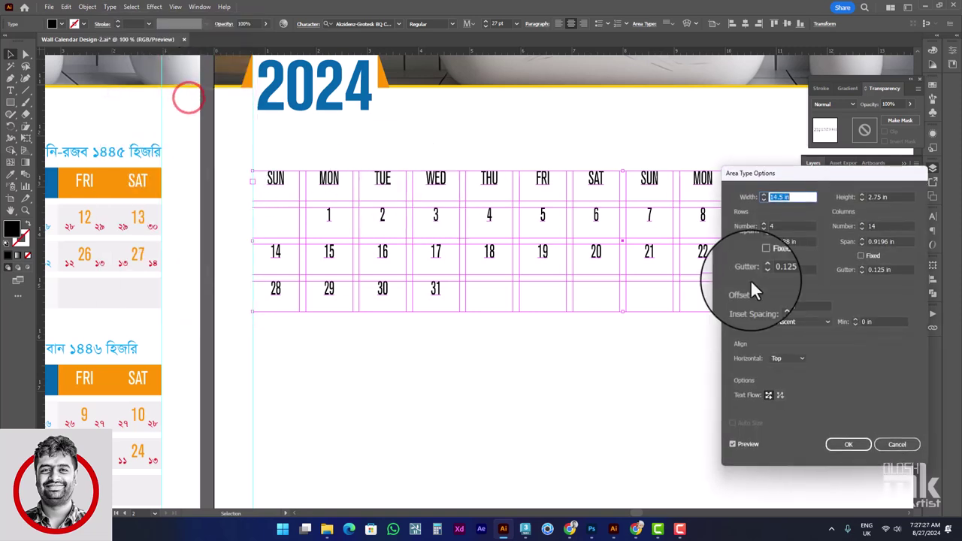
{"action": "left_click", "coordinate": [856, 320]}
{"action": "left_click", "coordinate": [857, 319]}
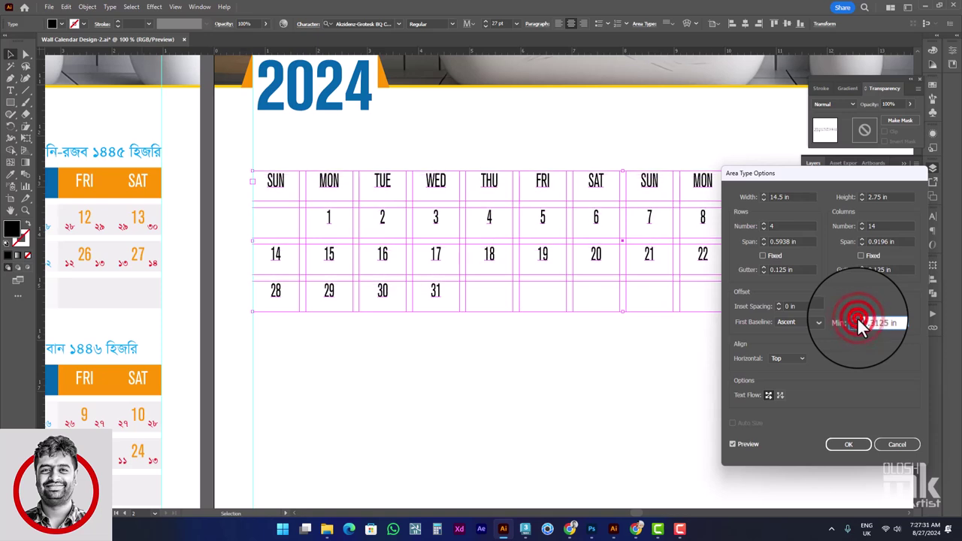
{"action": "left_click", "coordinate": [857, 319]}
{"action": "left_click", "coordinate": [854, 325]}
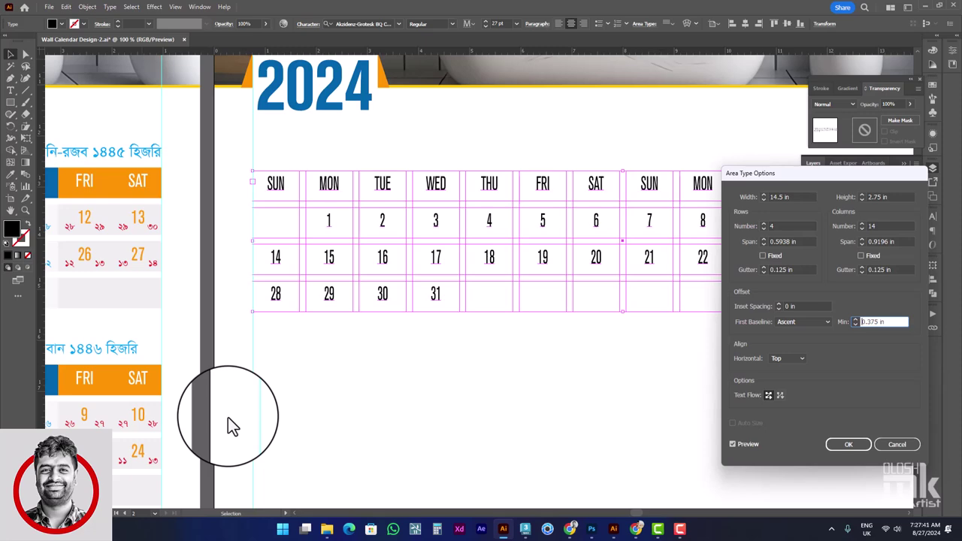
{"action": "left_click", "coordinate": [837, 446]}
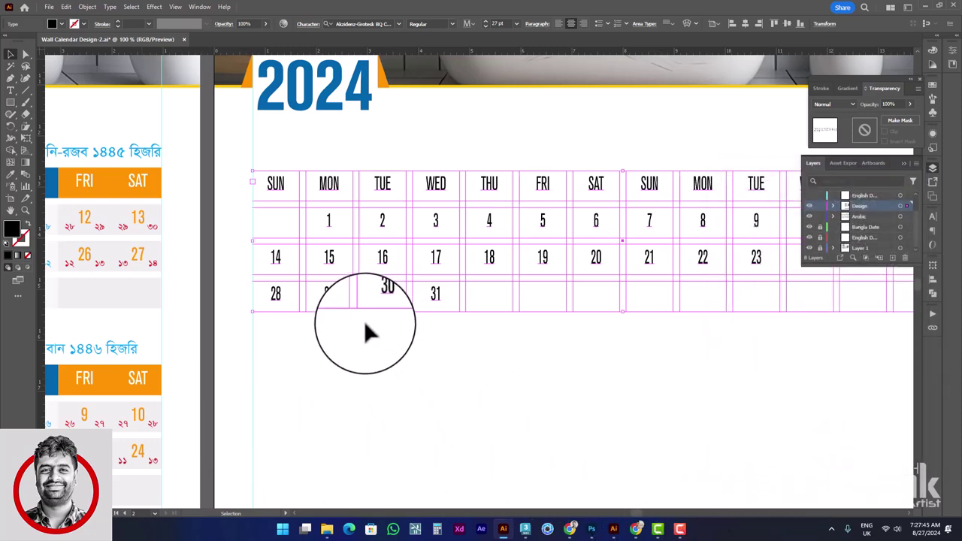
{"action": "left_click", "coordinate": [353, 338]}
{"action": "scroll", "coordinate": [353, 339], "scroll_direction": "down", "scroll_amount": 1}
{"action": "left_click", "coordinate": [385, 239]}
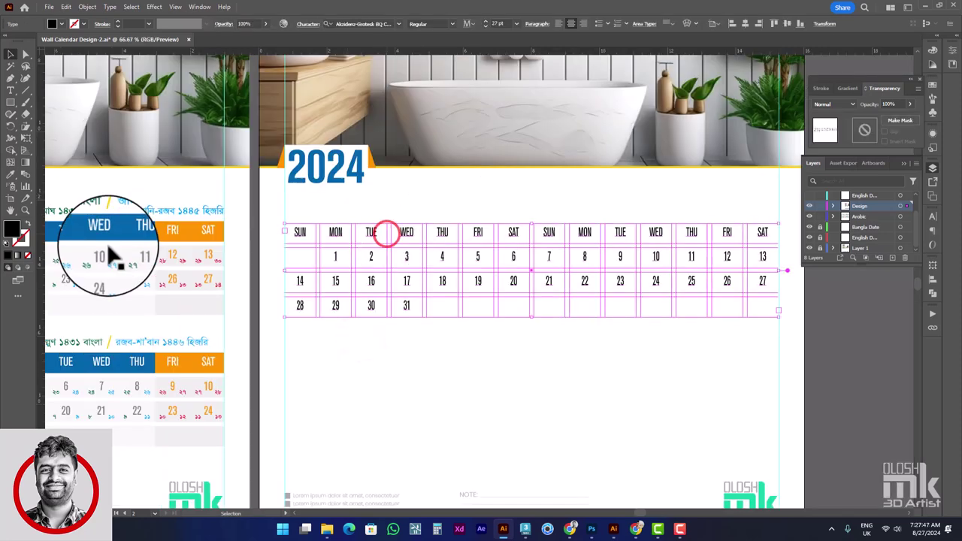
{"action": "left_click", "coordinate": [12, 100]}
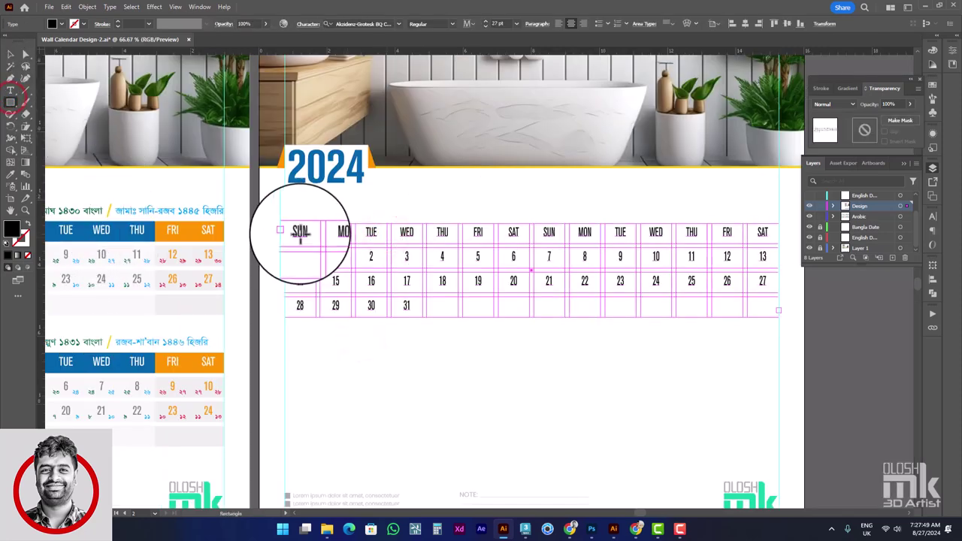
{"action": "scroll", "coordinate": [763, 229], "scroll_direction": "up", "scroll_amount": 1}
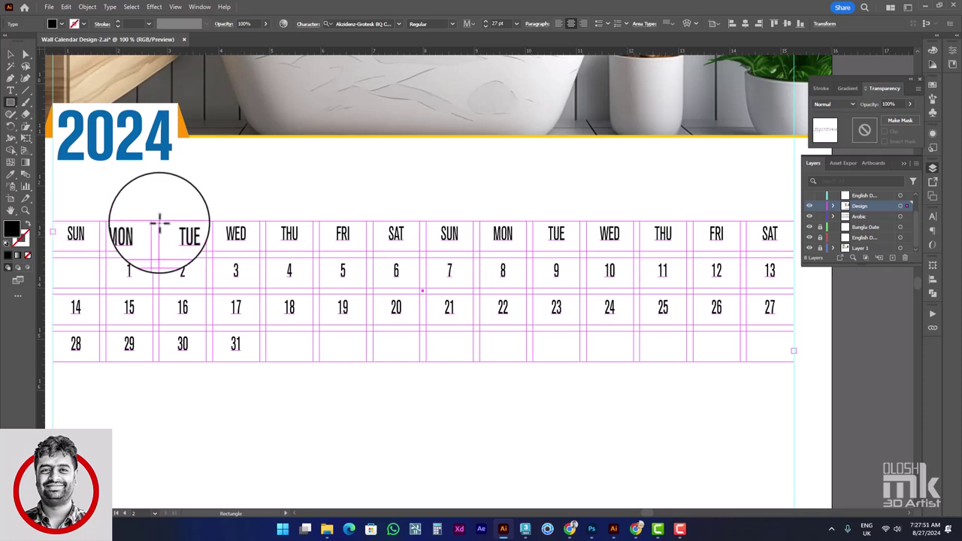
{"action": "left_click_drag", "start_coordinate": [119, 216], "coordinate": [229, 203]}
{"action": "left_click_drag", "start_coordinate": [158, 208], "coordinate": [588, 246]}
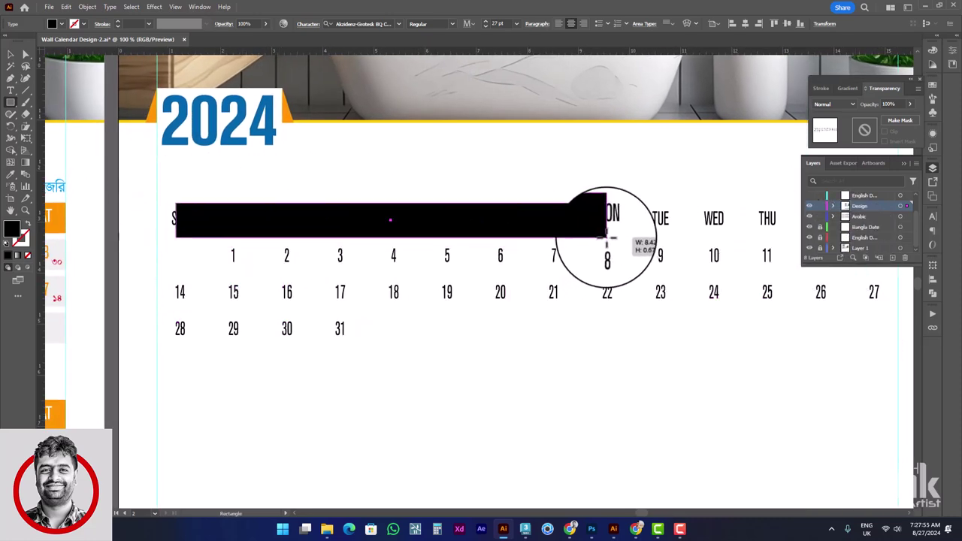
{"action": "left_click_drag", "start_coordinate": [588, 247], "coordinate": [545, 242]}
{"action": "key", "text": "ctrl+z"}
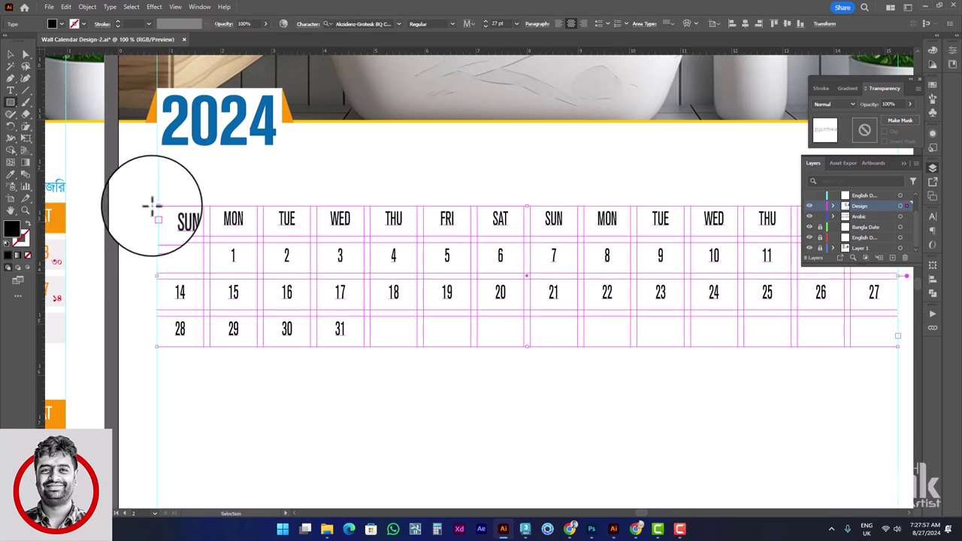
{"action": "key", "text": "ctrl+minus"}
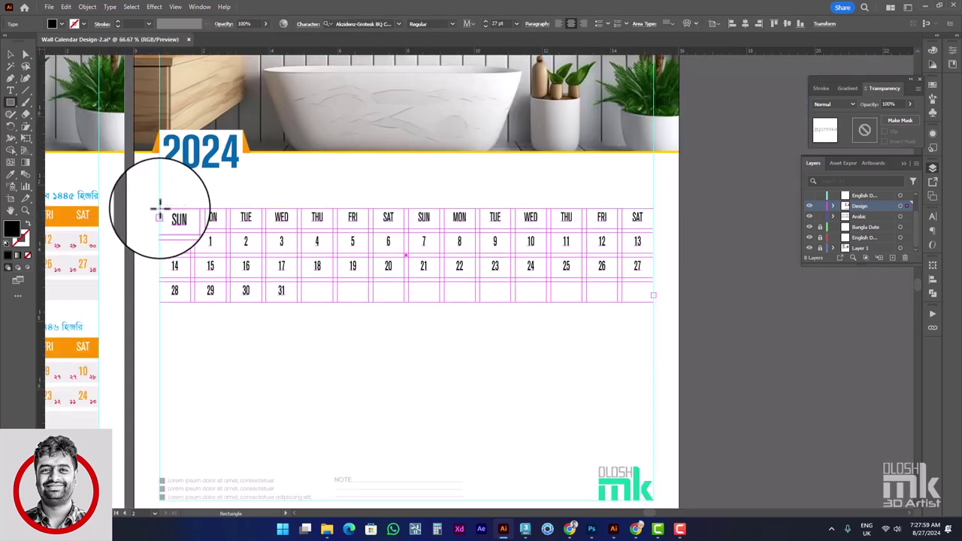
{"action": "left_click_drag", "start_coordinate": [159, 209], "coordinate": [609, 230]}
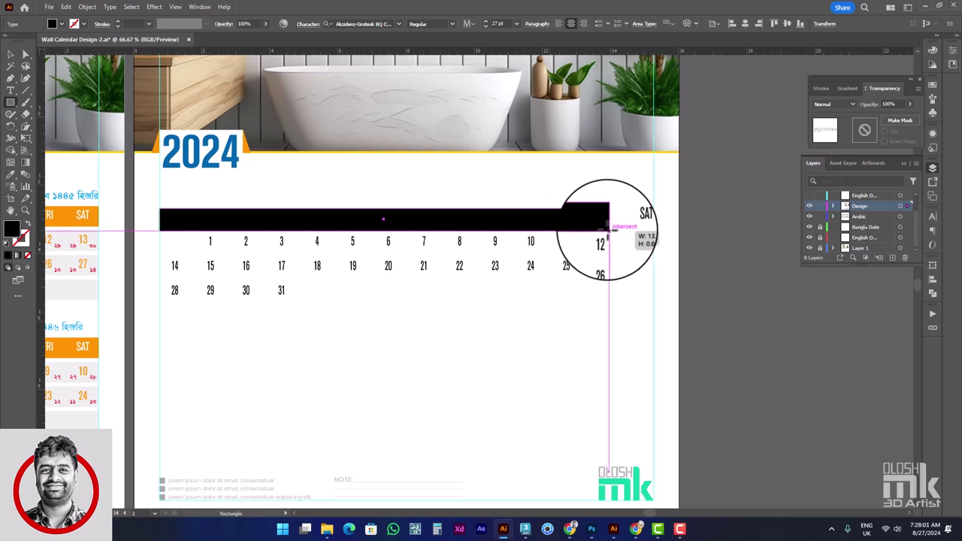
{"action": "key", "text": "ctrl+z"}
{"action": "left_click", "coordinate": [10, 54]}
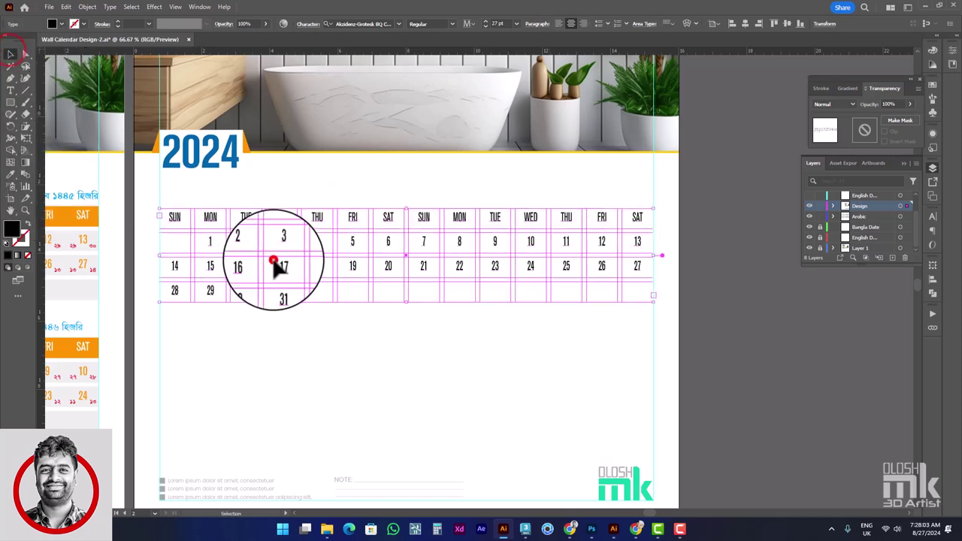
{"action": "scroll", "coordinate": [239, 217], "scroll_direction": "up", "scroll_amount": 1}
Add horizontal guides above and below the weekday header row.
{"action": "scroll", "coordinate": [261, 228], "scroll_direction": "up", "scroll_amount": 1}
{"action": "scroll", "coordinate": [199, 252], "scroll_direction": "up", "scroll_amount": 2}
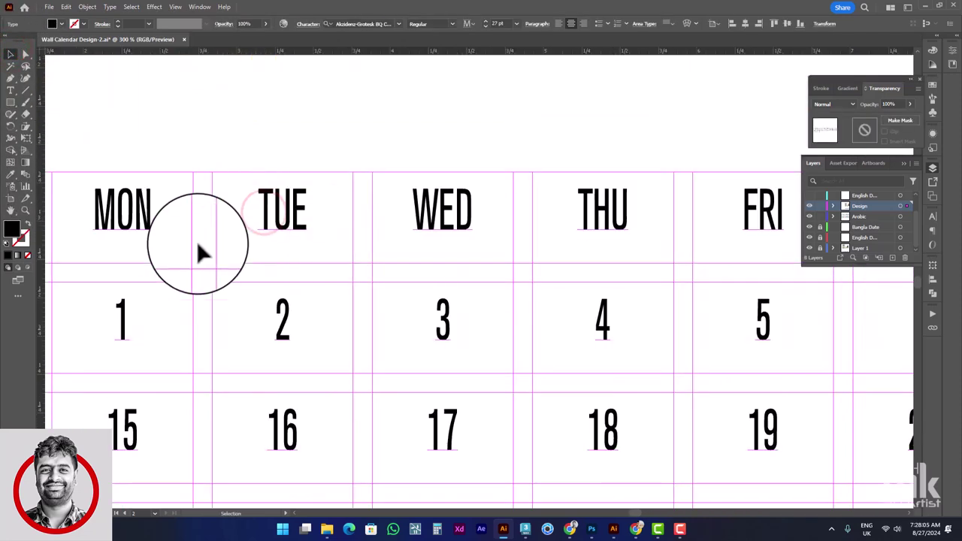
{"action": "left_click_drag", "start_coordinate": [325, 50], "coordinate": [335, 173]}
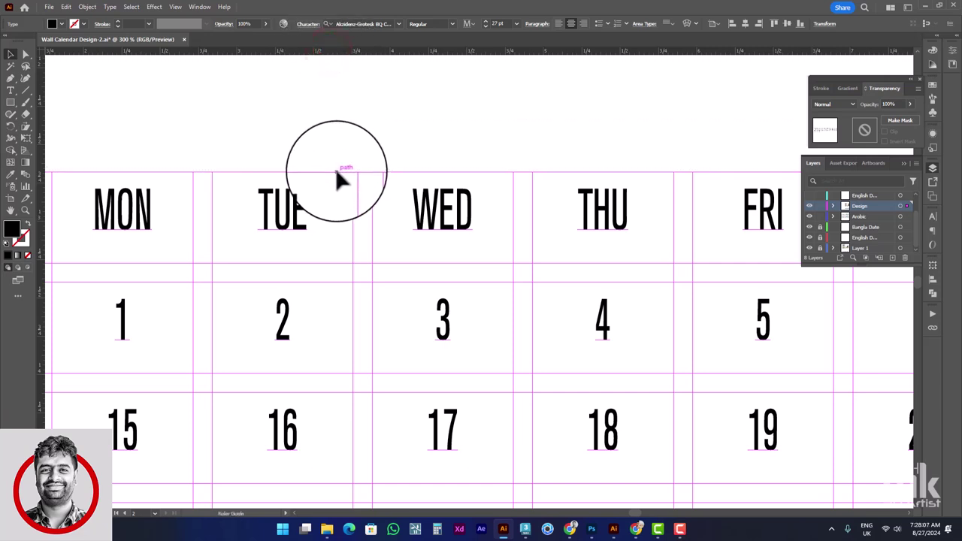
{"action": "left_click", "coordinate": [274, 229]}
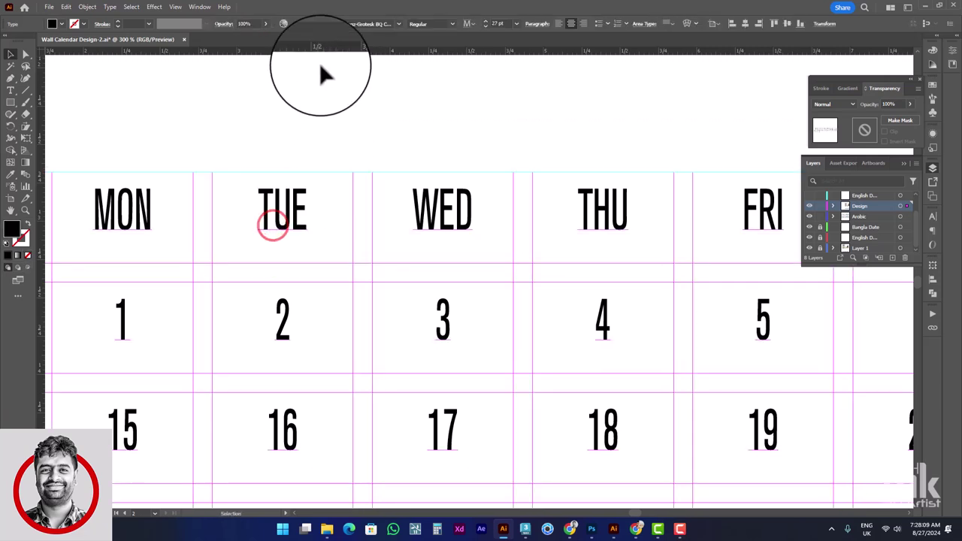
{"action": "mouse_move", "coordinate": [321, 49]}
{"action": "left_mouse_down"}
{"action": "mouse_move", "coordinate": [284, 263]}
{"action": "mouse_move", "coordinate": [296, 222]}
{"action": "left_mouse_up"}
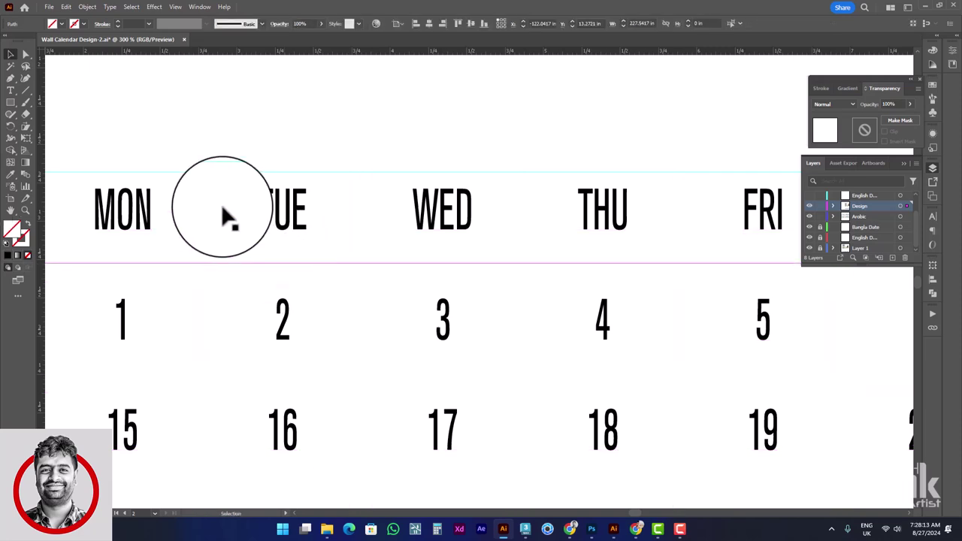
{"action": "left_click", "coordinate": [294, 205]}
Place a vertical guide between the THU and FRI columns.
{"action": "scroll", "coordinate": [226, 218], "scroll_direction": "down", "scroll_amount": 2, "text": "alt"}
{"action": "left_click_drag", "start_coordinate": [172, 215], "coordinate": [167, 214]}
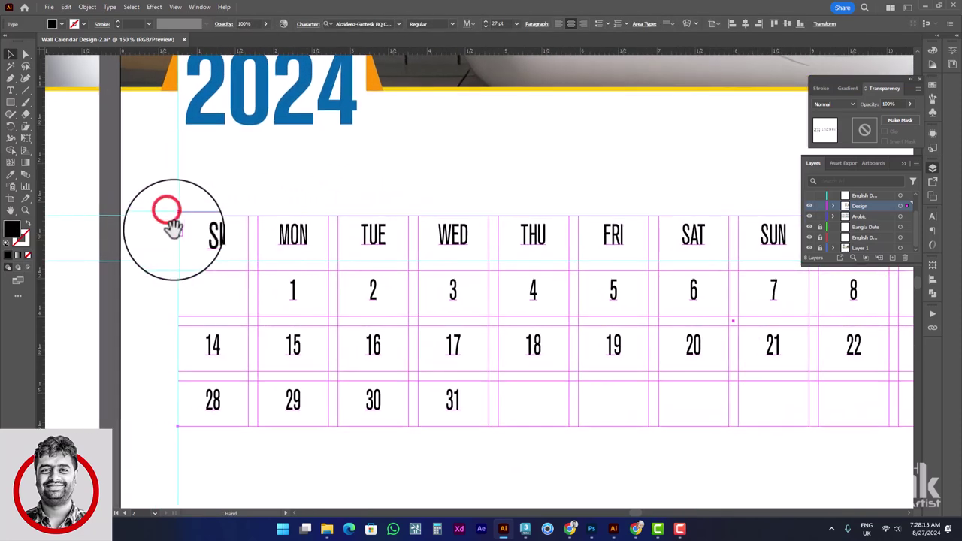
{"action": "mouse_move", "coordinate": [43, 205]}
{"action": "left_mouse_down"}
{"action": "mouse_move", "coordinate": [489, 259]}
{"action": "mouse_move", "coordinate": [573, 245]}
{"action": "left_mouse_up"}
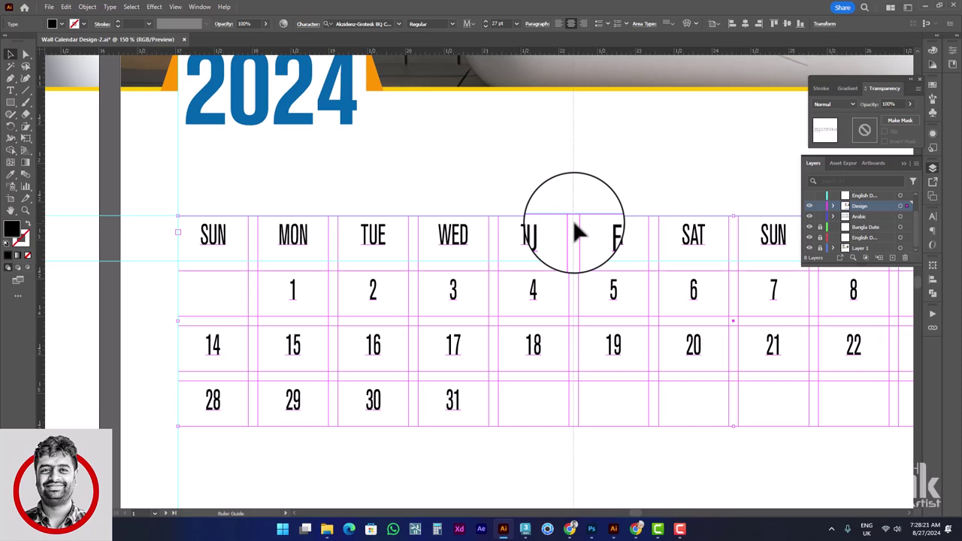
{"action": "scroll", "coordinate": [573, 219], "scroll_direction": "up", "scroll_amount": 4}
{"action": "left_click_drag", "start_coordinate": [547, 176], "coordinate": [576, 257]}
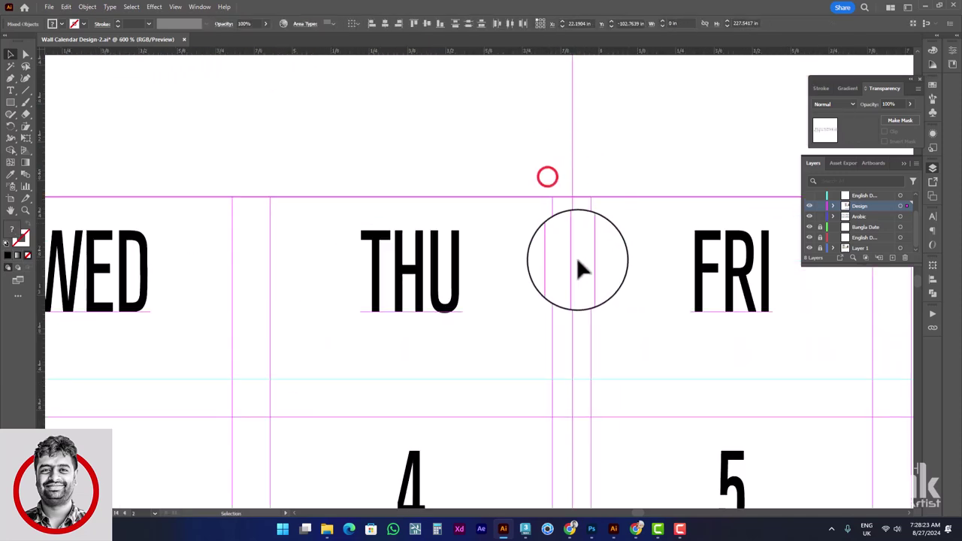
{"action": "left_click", "coordinate": [624, 151]}
Place a vertical guide between the SAT and SUN columns.
{"action": "scroll", "coordinate": [601, 173], "scroll_direction": "down", "scroll_amount": 3}
{"action": "scroll", "coordinate": [575, 208], "scroll_direction": "down", "scroll_amount": 2}
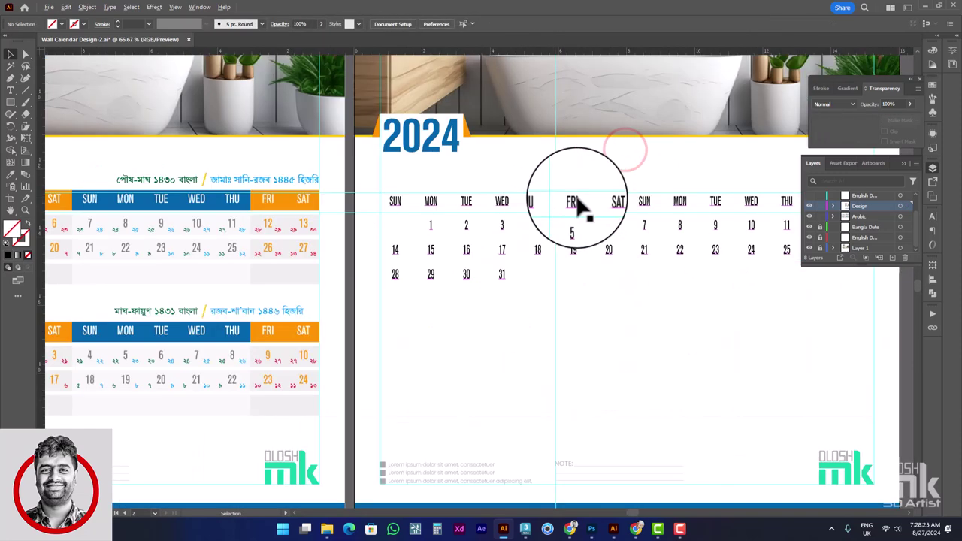
{"action": "scroll", "coordinate": [563, 215], "scroll_direction": "down", "scroll_amount": 2}
{"action": "scroll", "coordinate": [526, 240], "scroll_direction": "down", "scroll_amount": 2}
{"action": "left_click_drag", "start_coordinate": [500, 267], "coordinate": [481, 252]}
{"action": "scroll", "coordinate": [477, 253], "scroll_direction": "up", "scroll_amount": 3}
{"action": "scroll", "coordinate": [470, 218], "scroll_direction": "up", "scroll_amount": 1}
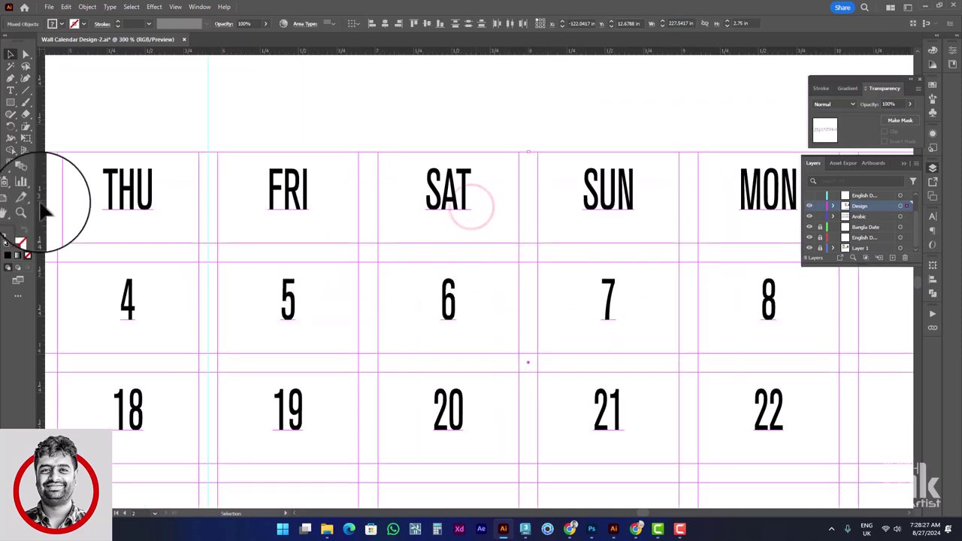
{"action": "left_click_drag", "start_coordinate": [41, 200], "coordinate": [537, 214]}
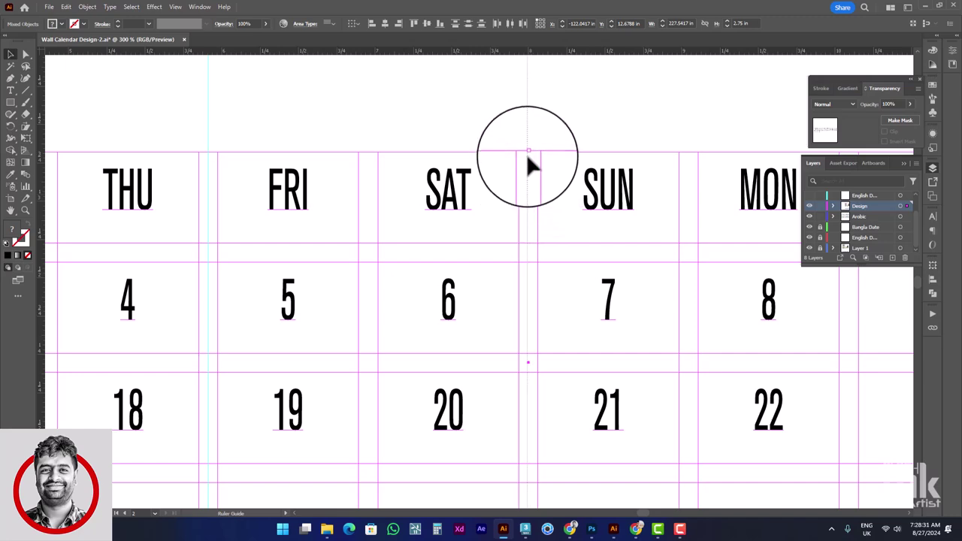
{"action": "left_click", "coordinate": [528, 149]}
Place a vertical guide between the second week's THU and FRI columns.
{"action": "scroll", "coordinate": [528, 149], "scroll_direction": "down", "scroll_amount": 3}
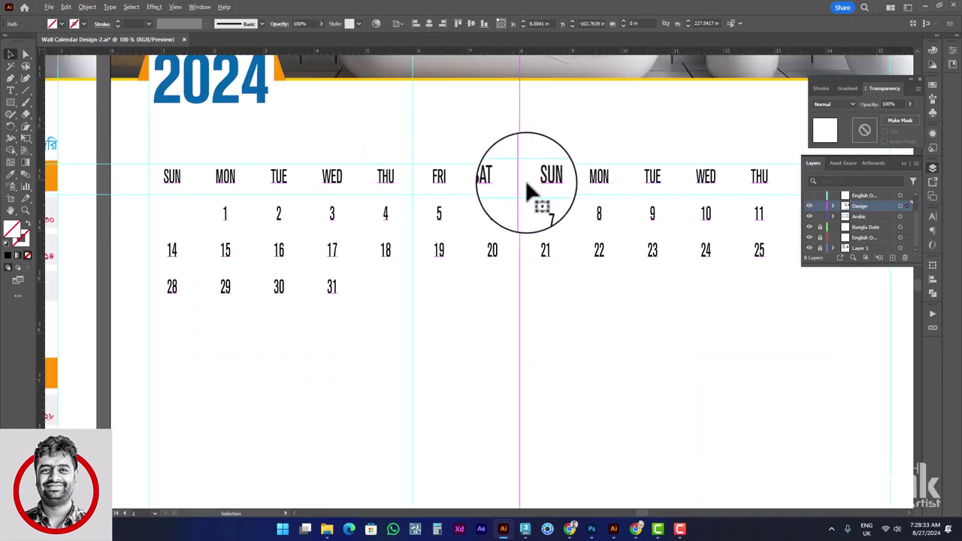
{"action": "left_click_drag", "start_coordinate": [623, 189], "coordinate": [366, 249]}
{"action": "left_click_drag", "start_coordinate": [440, 207], "coordinate": [538, 289]}
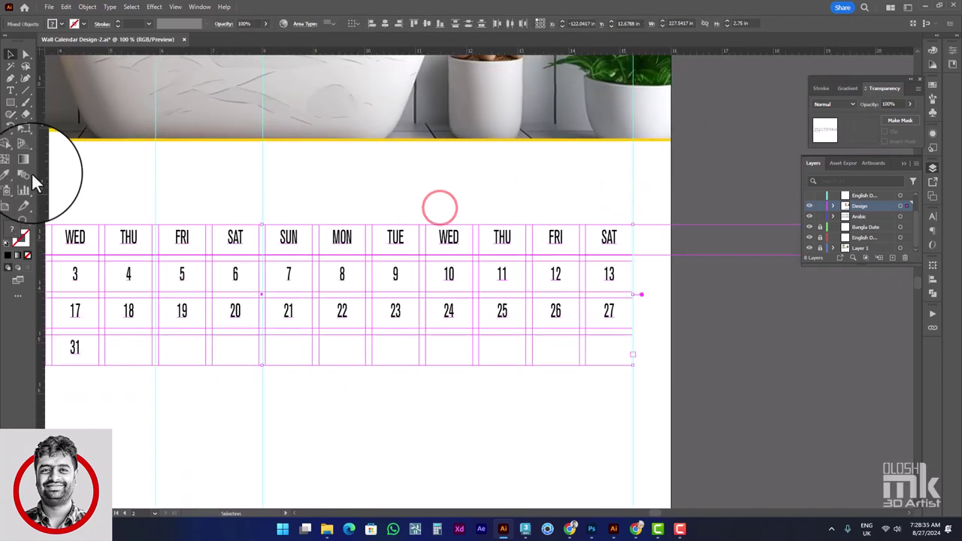
{"action": "scroll", "coordinate": [518, 238], "scroll_direction": "up", "scroll_amount": 1}
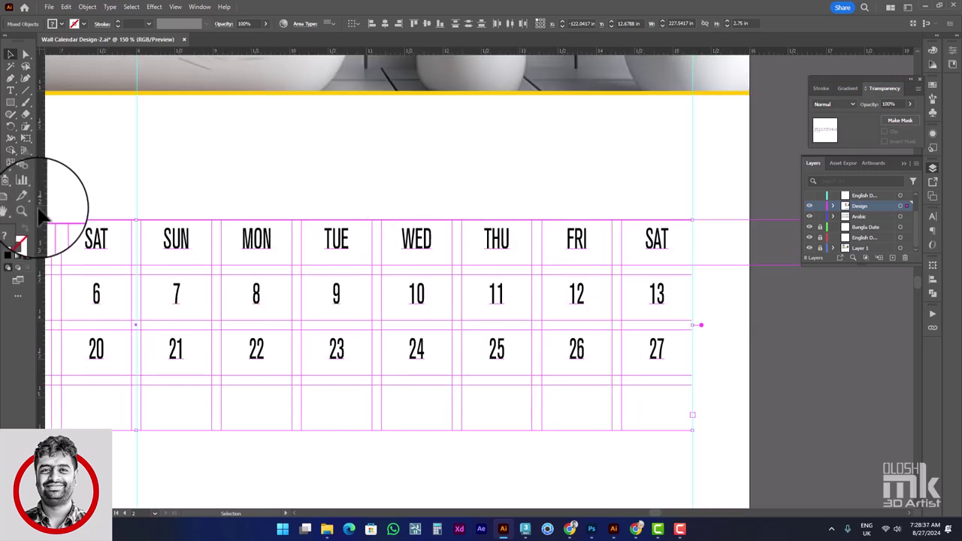
{"action": "left_click_drag", "start_coordinate": [41, 216], "coordinate": [536, 239]}
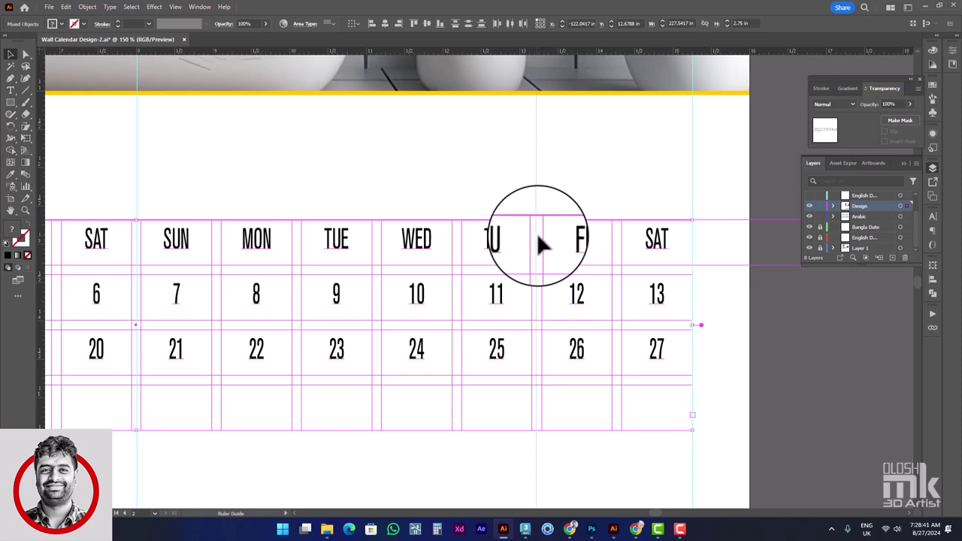
{"action": "scroll", "coordinate": [537, 235], "scroll_direction": "down", "scroll_amount": 2}
{"action": "left_click_drag", "start_coordinate": [509, 211], "coordinate": [565, 236]}
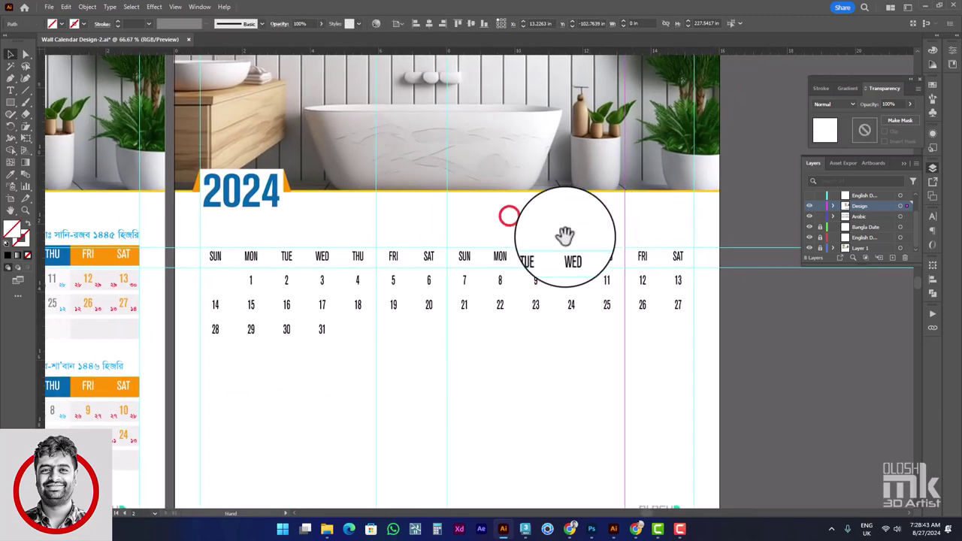
{"action": "left_click", "coordinate": [11, 102]}
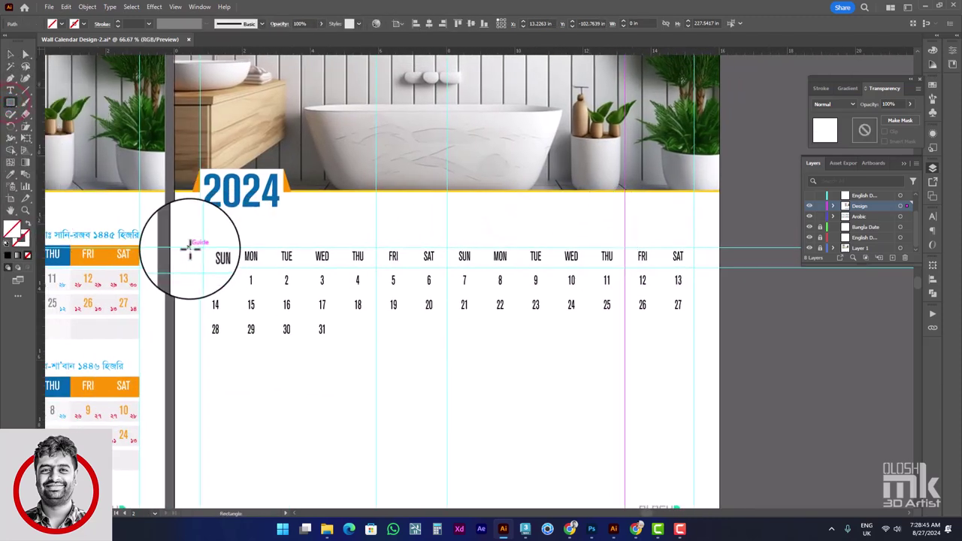
Draw a rectangle over the SUN–THU header cells between the guides and fill it blue.
{"action": "scroll", "coordinate": [201, 246], "scroll_direction": "up", "scroll_amount": 1}
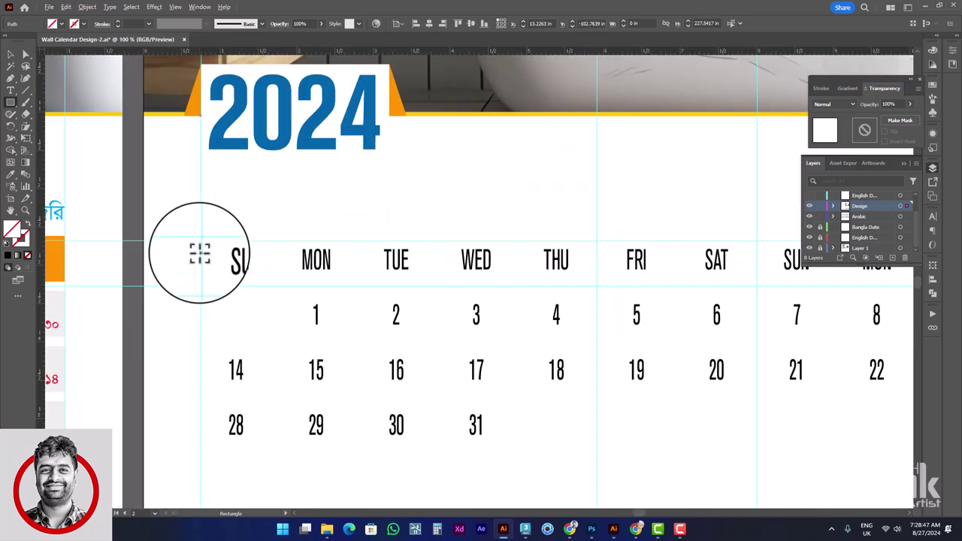
{"action": "left_click_drag", "start_coordinate": [201, 241], "coordinate": [593, 286]}
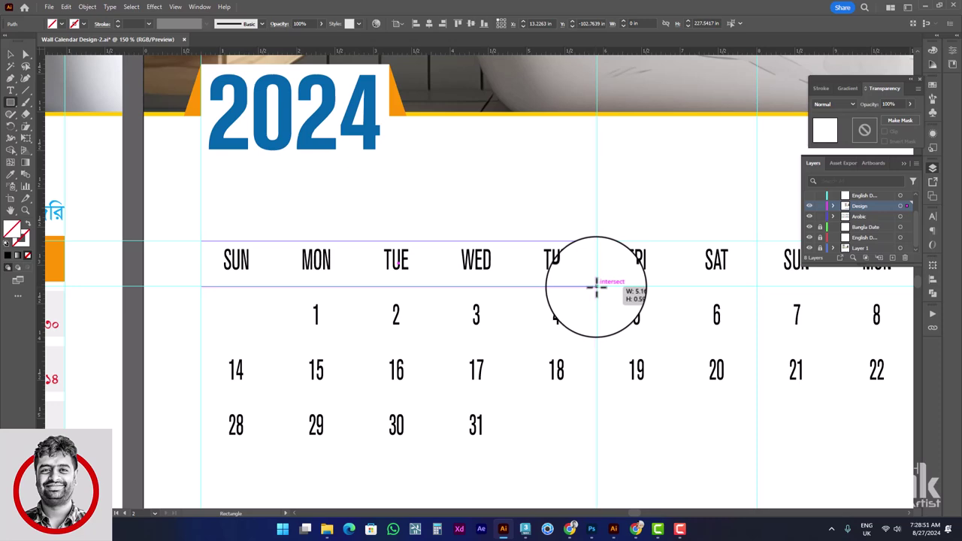
{"action": "left_click_drag", "start_coordinate": [596, 286], "coordinate": [579, 279]}
{"action": "scroll", "coordinate": [594, 259], "scroll_direction": "up", "scroll_amount": 1}
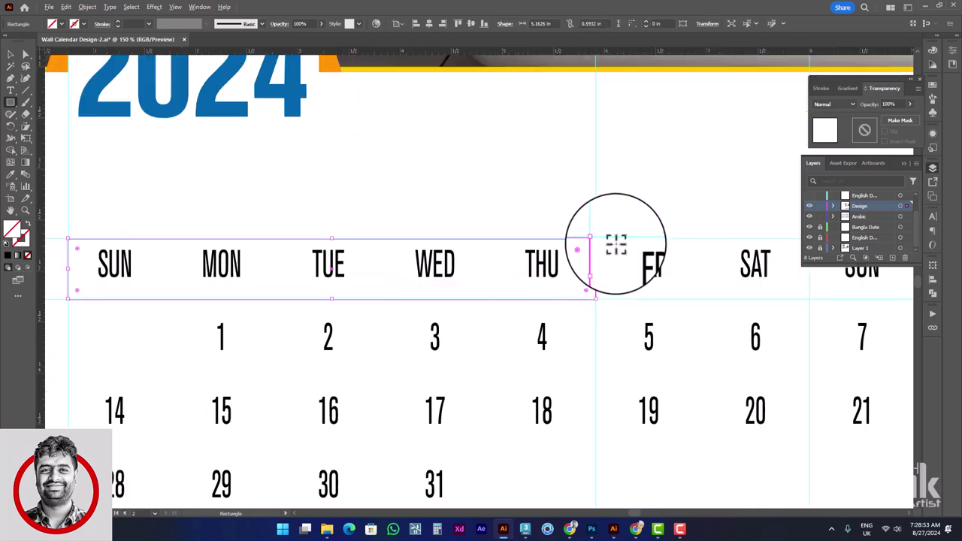
{"action": "scroll", "coordinate": [602, 241], "scroll_direction": "up", "scroll_amount": 2}
{"action": "scroll", "coordinate": [573, 234], "scroll_direction": "up", "scroll_amount": 2}
{"action": "scroll", "coordinate": [584, 241], "scroll_direction": "down", "scroll_amount": 3}
{"action": "scroll", "coordinate": [489, 241], "scroll_direction": "down", "scroll_amount": 2}
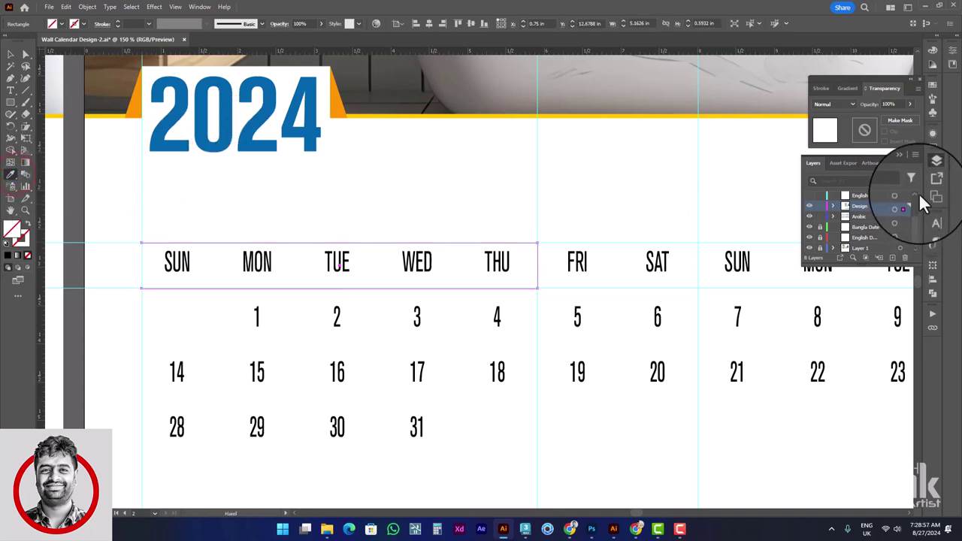
{"action": "left_click", "coordinate": [934, 83]}
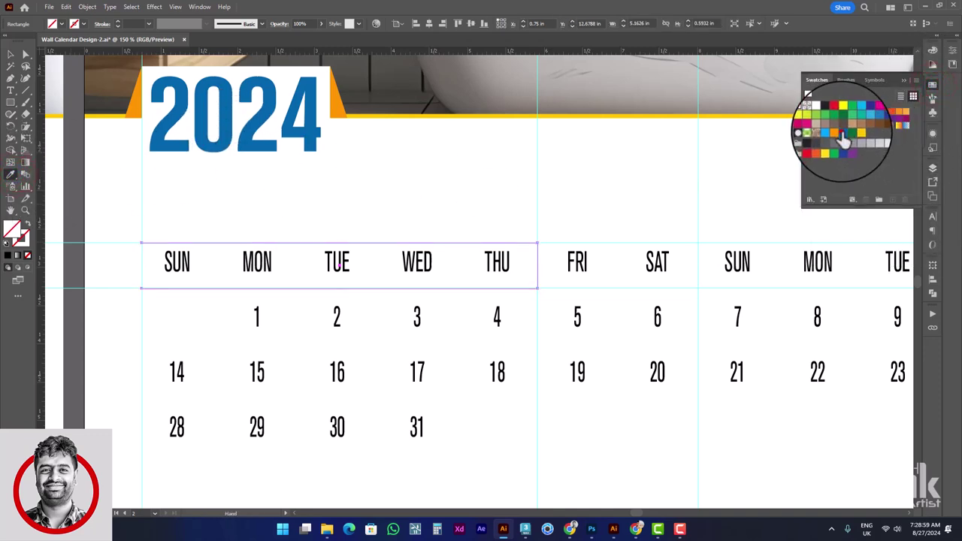
{"action": "left_click", "coordinate": [844, 135]}
{"action": "left_click", "coordinate": [11, 54]}
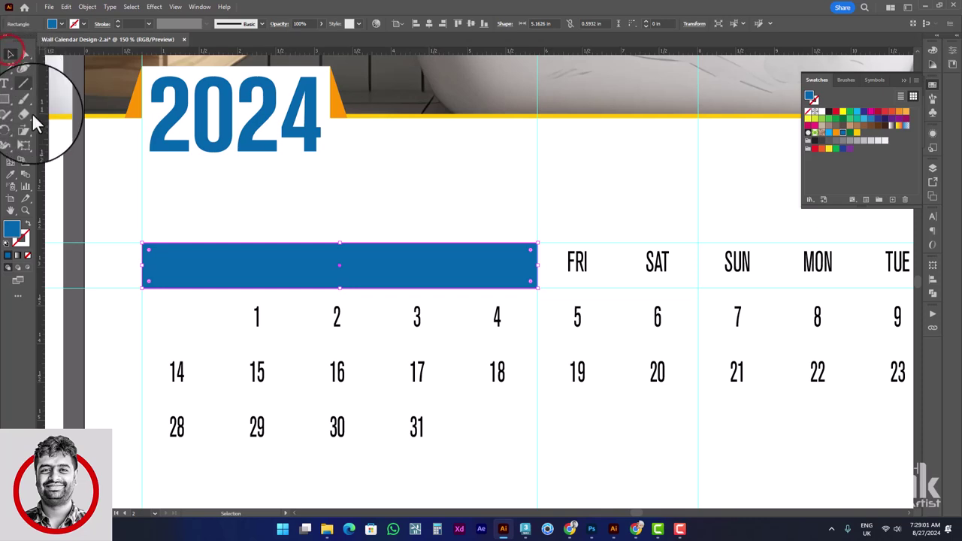
Send the blue bar behind the labels and add an orange copy over FRI–SAT.
{"action": "right_click", "coordinate": [347, 264]}
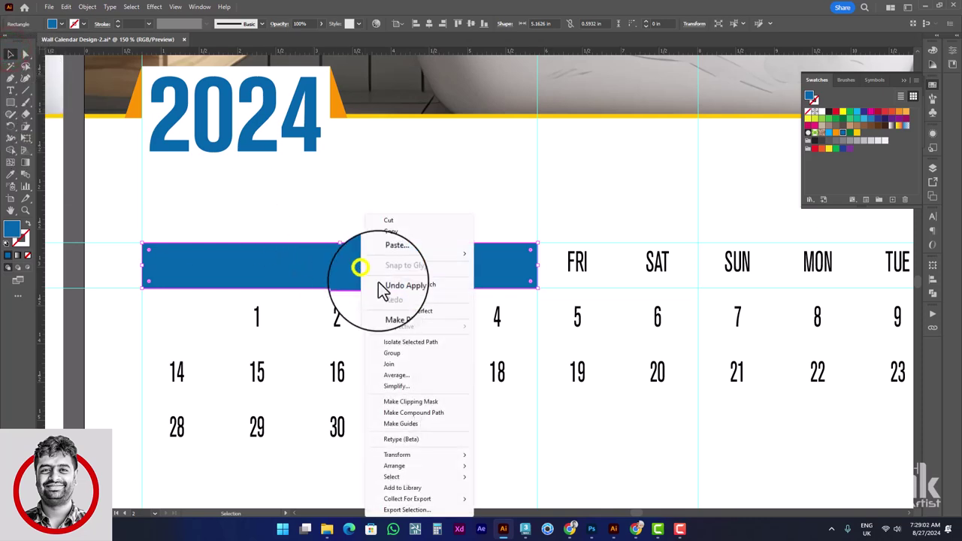
{"action": "left_click", "coordinate": [433, 463]}
{"action": "left_click", "coordinate": [515, 500]}
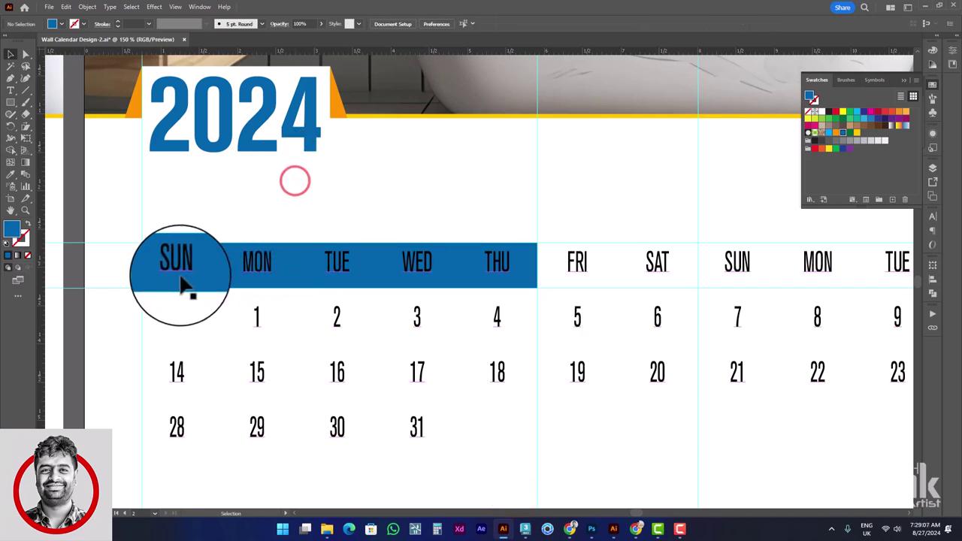
{"action": "mouse_move", "coordinate": [158, 284]}
{"action": "left_mouse_down"}
{"action": "mouse_move", "coordinate": [556, 289]}
{"action": "mouse_move", "coordinate": [509, 273]}
{"action": "left_mouse_up"}
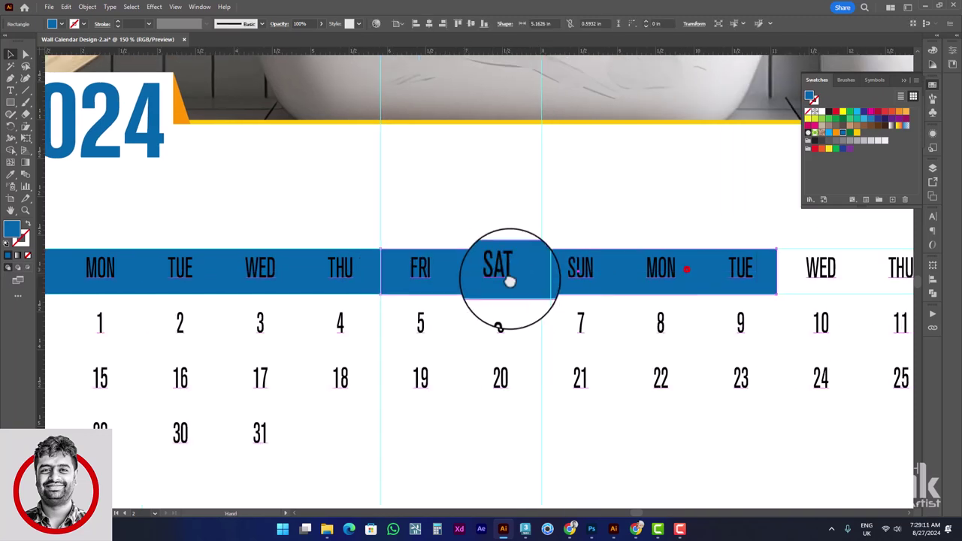
{"action": "left_click_drag", "start_coordinate": [767, 275], "coordinate": [523, 275]}
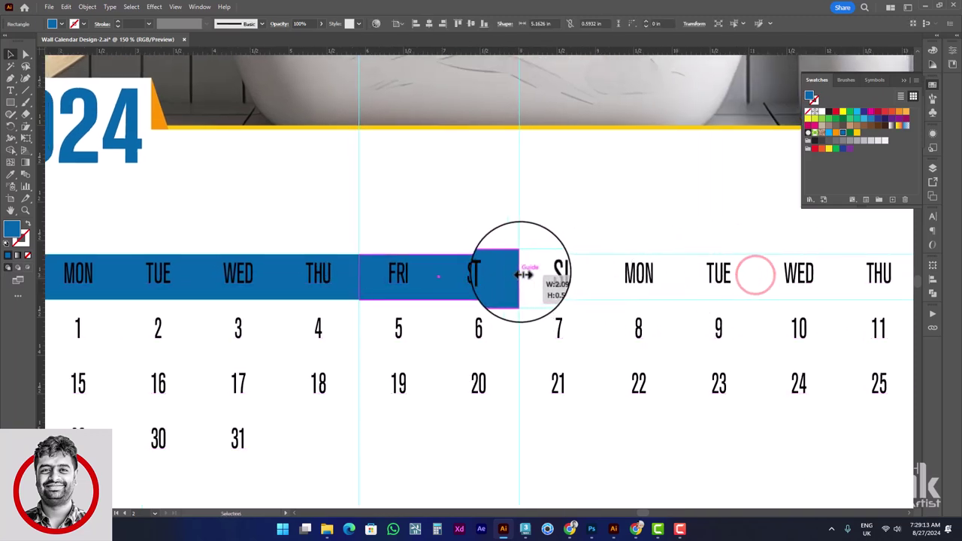
{"action": "left_click", "coordinate": [835, 133]}
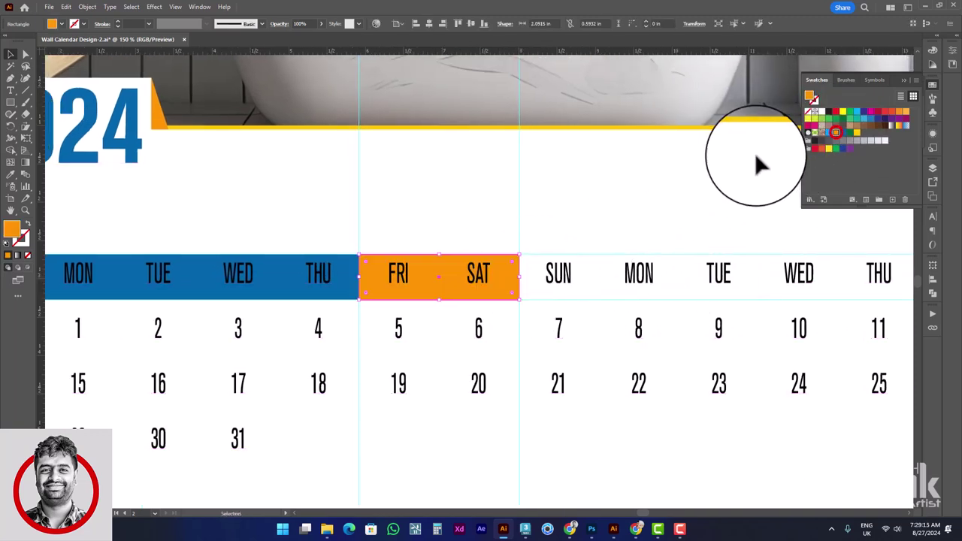
Copy a bar across the second week's SUN–THU headers and make it blue.
{"action": "left_click_drag", "start_coordinate": [380, 291], "coordinate": [537, 294]}
{"action": "scroll", "coordinate": [421, 256], "scroll_direction": "right", "scroll_amount": 5}
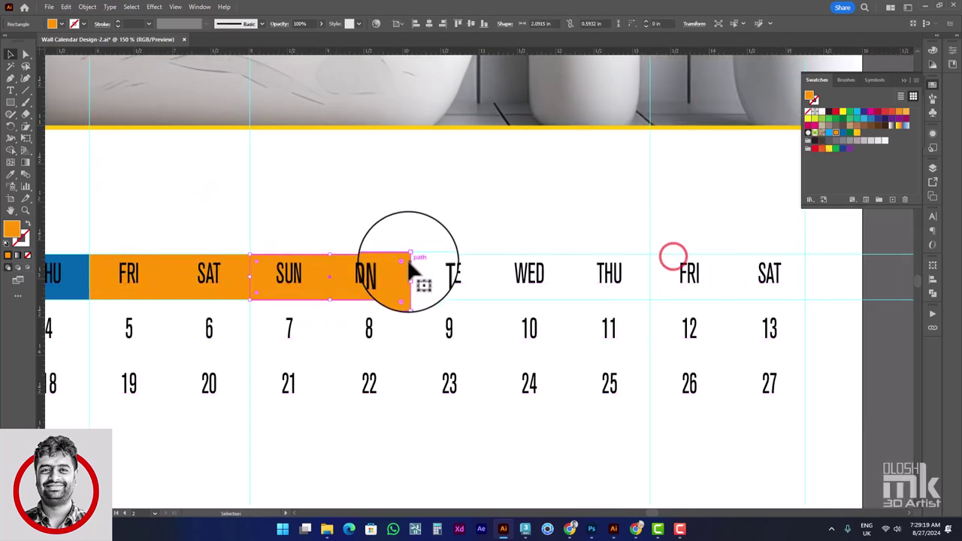
{"action": "left_click_drag", "start_coordinate": [412, 284], "coordinate": [651, 287]}
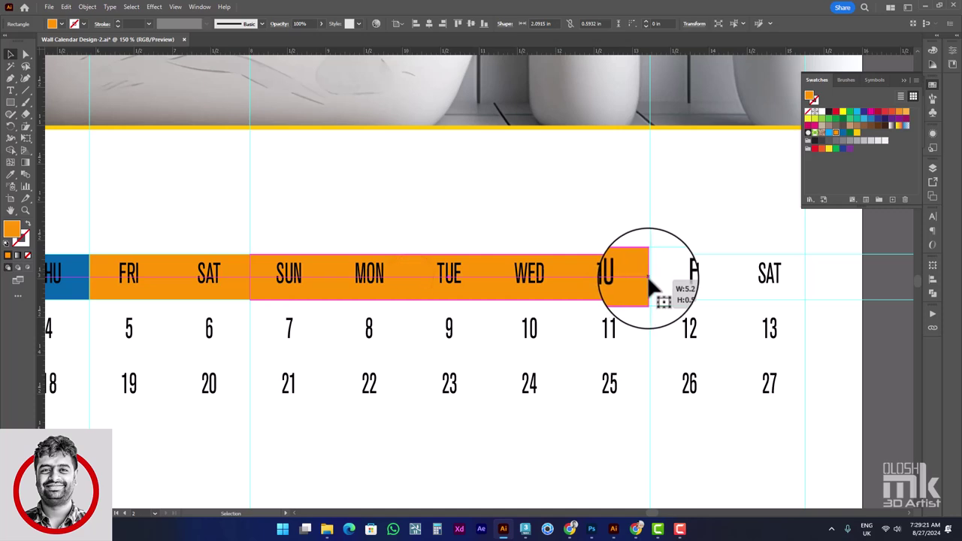
{"action": "left_click", "coordinate": [843, 132]}
Copy the orange bar onto the last FRI–SAT header columns.
{"action": "left_click_drag", "start_coordinate": [146, 284], "coordinate": [705, 299]}
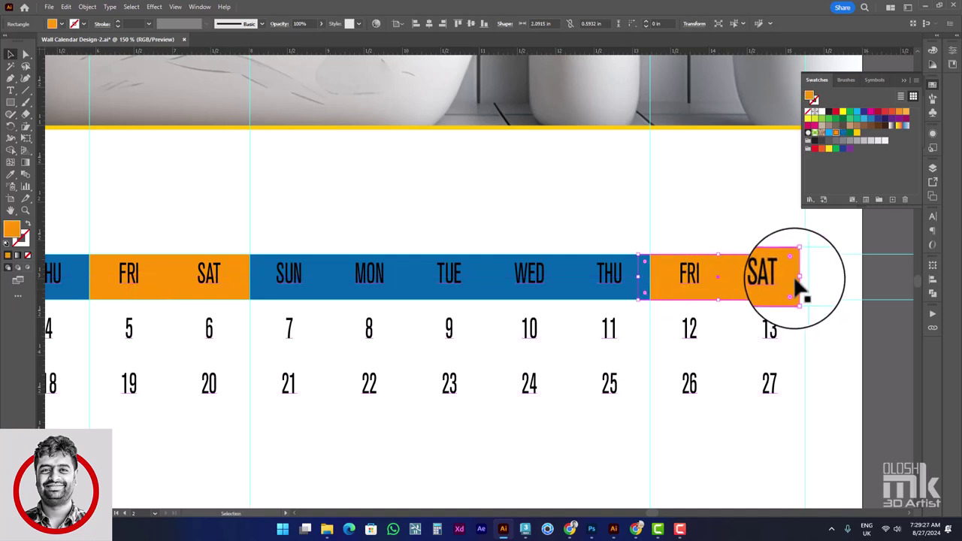
{"action": "left_click_drag", "start_coordinate": [801, 286], "coordinate": [806, 284]}
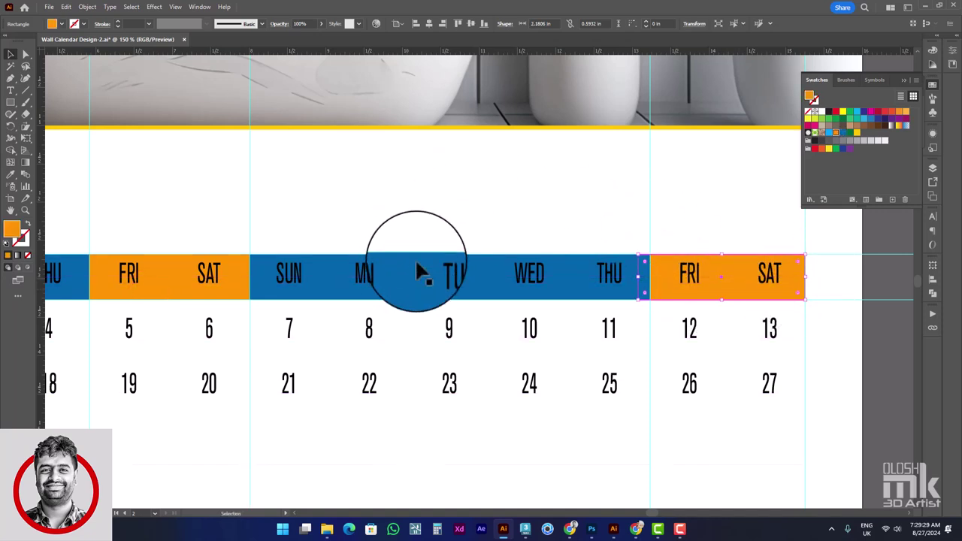
{"action": "scroll", "coordinate": [391, 278], "scroll_direction": "down", "scroll_amount": 1}
{"action": "left_click_drag", "start_coordinate": [230, 208], "coordinate": [453, 206]}
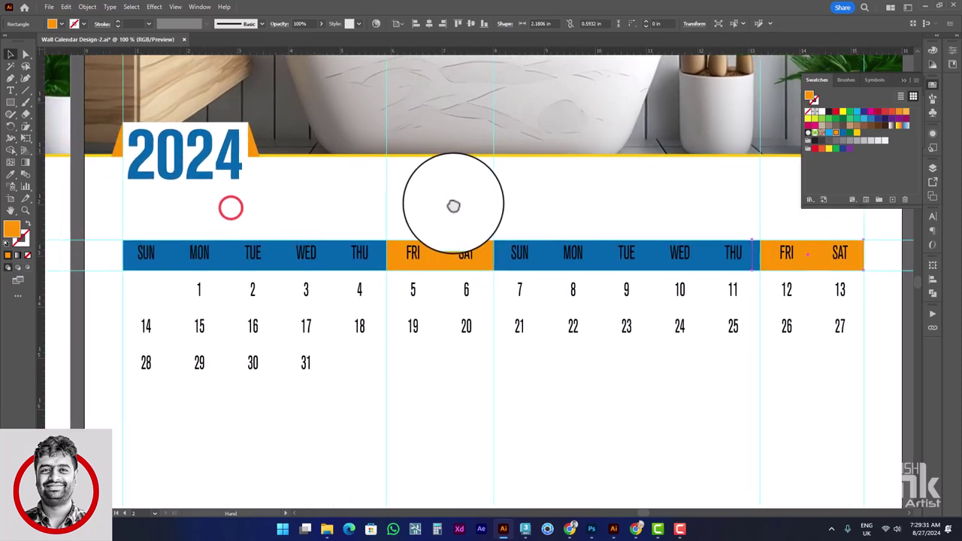
{"action": "left_click", "coordinate": [11, 92]}
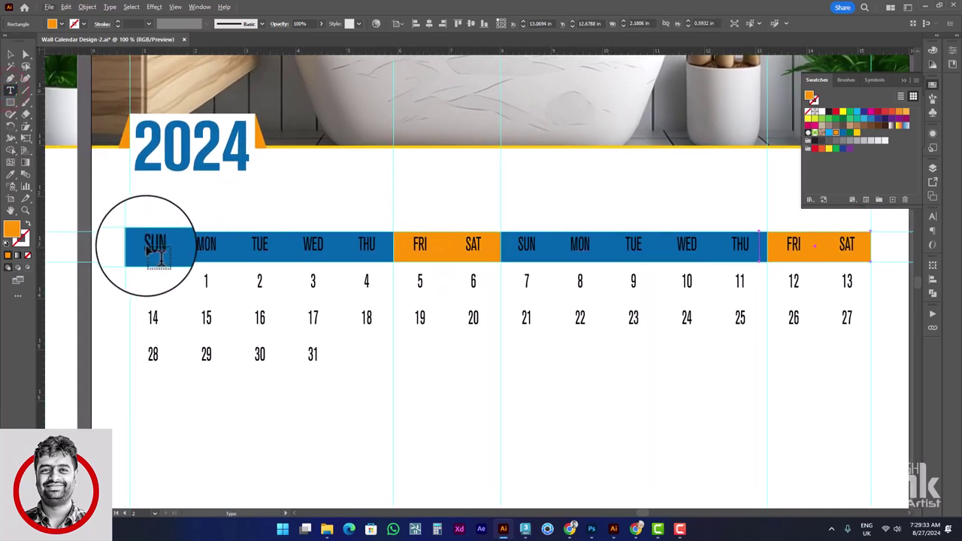
Make the weekday labels white and set a Grayscale tint for the date numbers.
{"action": "left_click_drag", "start_coordinate": [143, 245], "coordinate": [944, 271]}
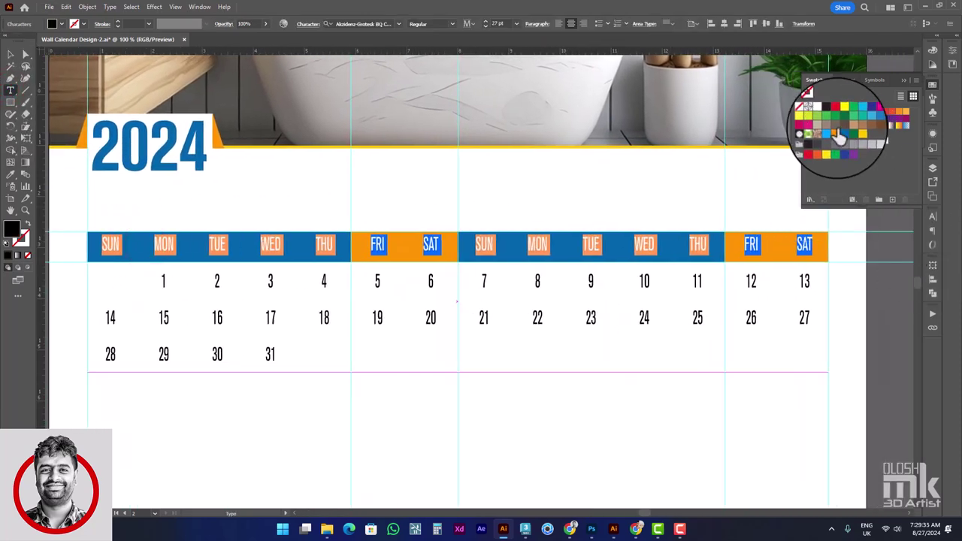
{"action": "left_click", "coordinate": [821, 112]}
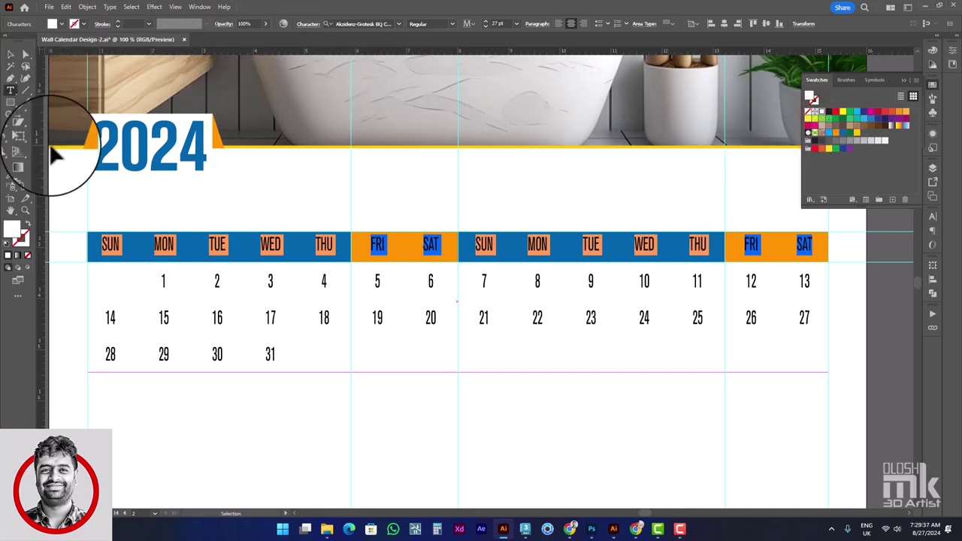
{"action": "left_click_drag", "start_coordinate": [166, 285], "coordinate": [423, 383]}
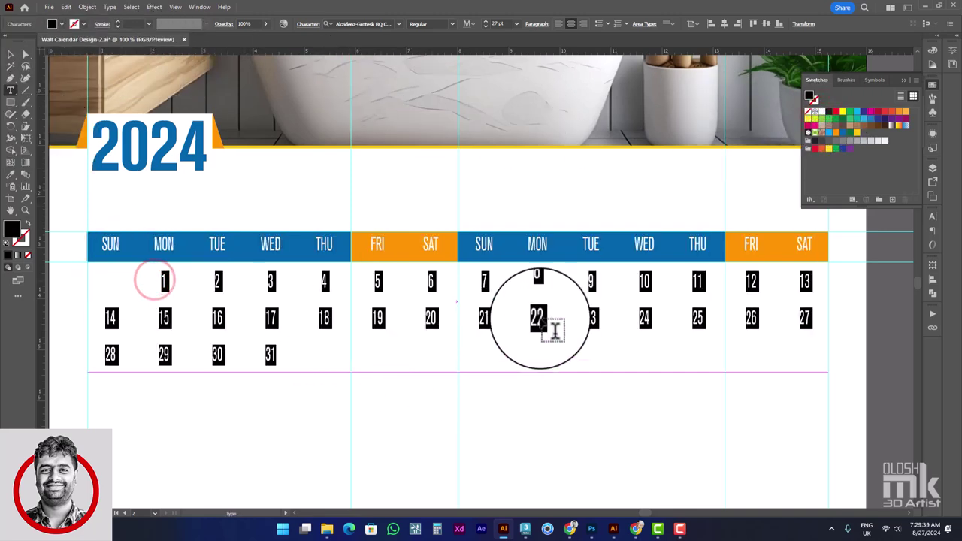
{"action": "left_click", "coordinate": [932, 52]}
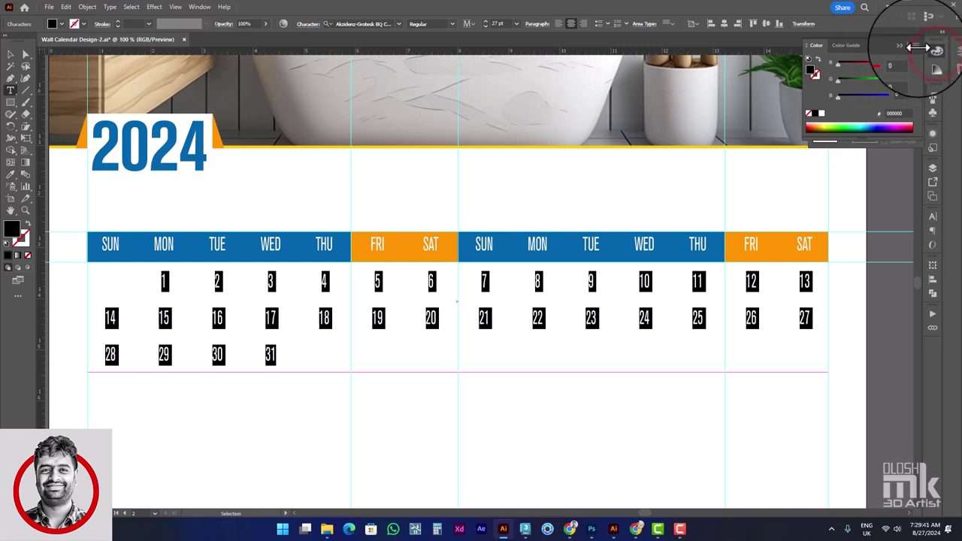
{"action": "left_click", "coordinate": [910, 47]}
{"action": "left_click", "coordinate": [859, 64]}
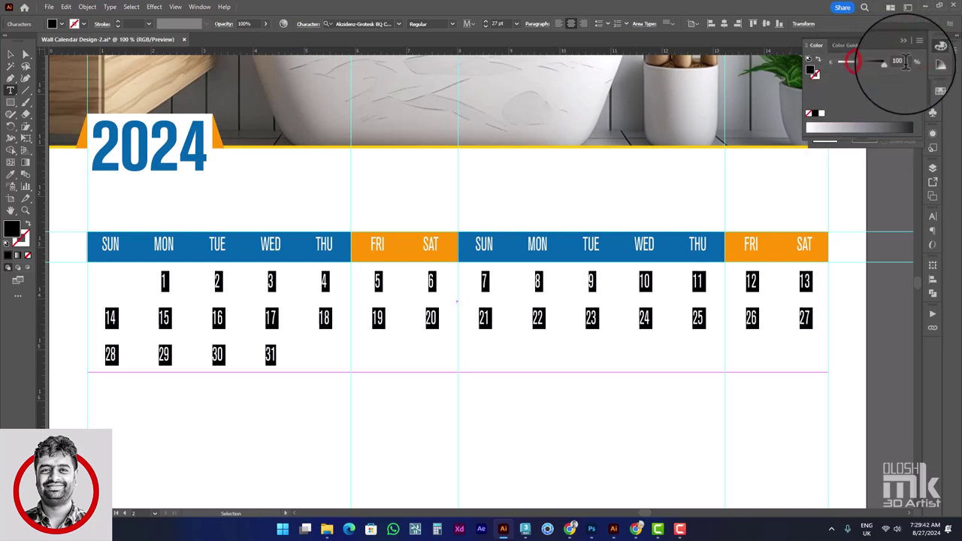
{"action": "left_click", "coordinate": [855, 64]}
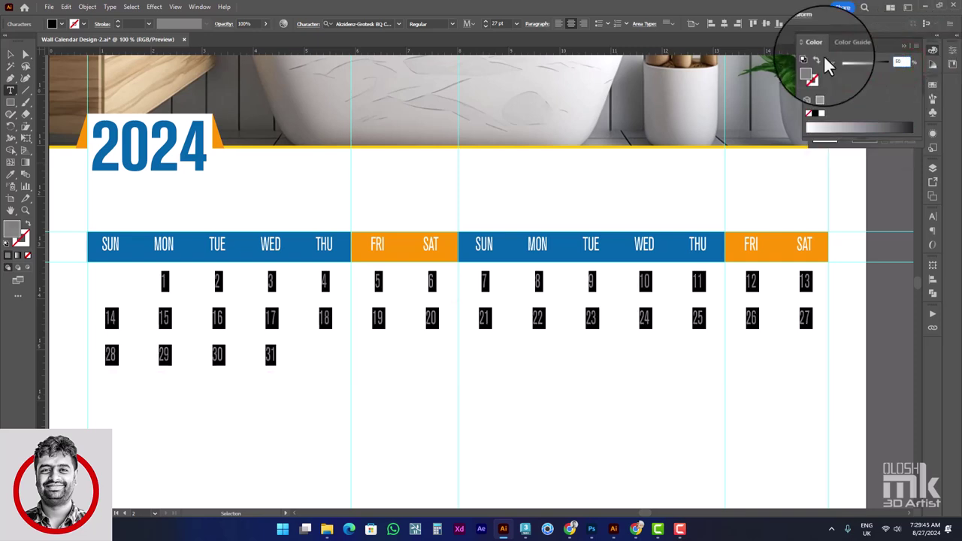
Reselect all the date numbers and apply the 60% gray value.
{"action": "left_click", "coordinate": [10, 56]}
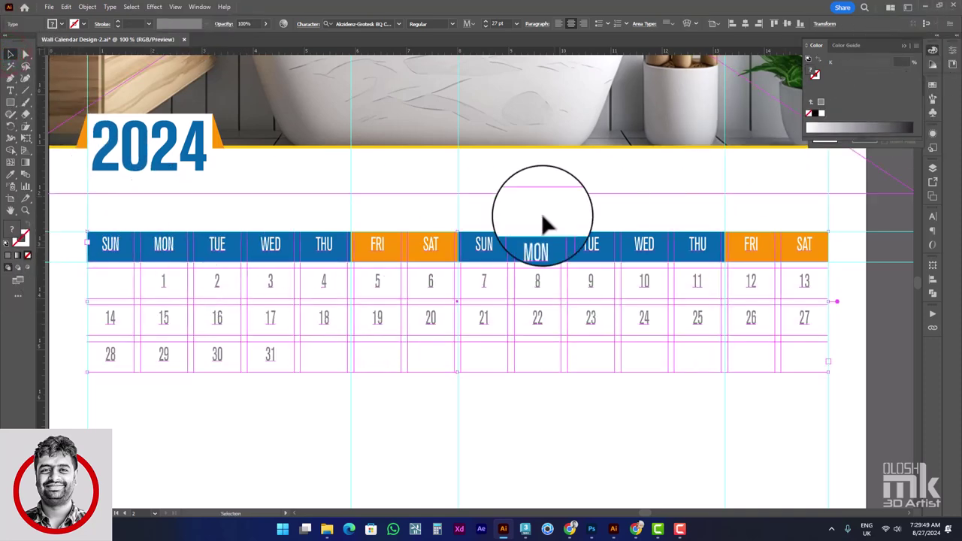
{"action": "left_click", "coordinate": [11, 91]}
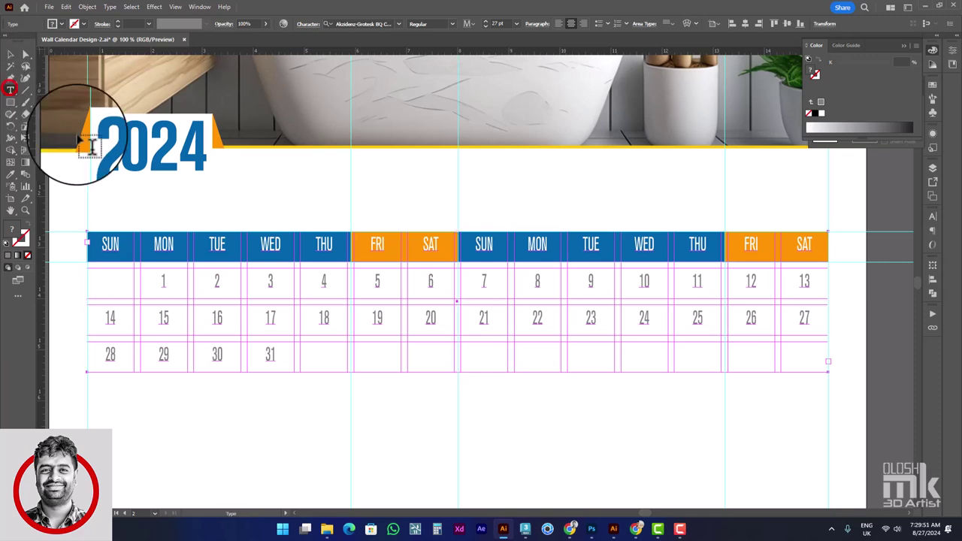
{"action": "left_click", "coordinate": [164, 281]}
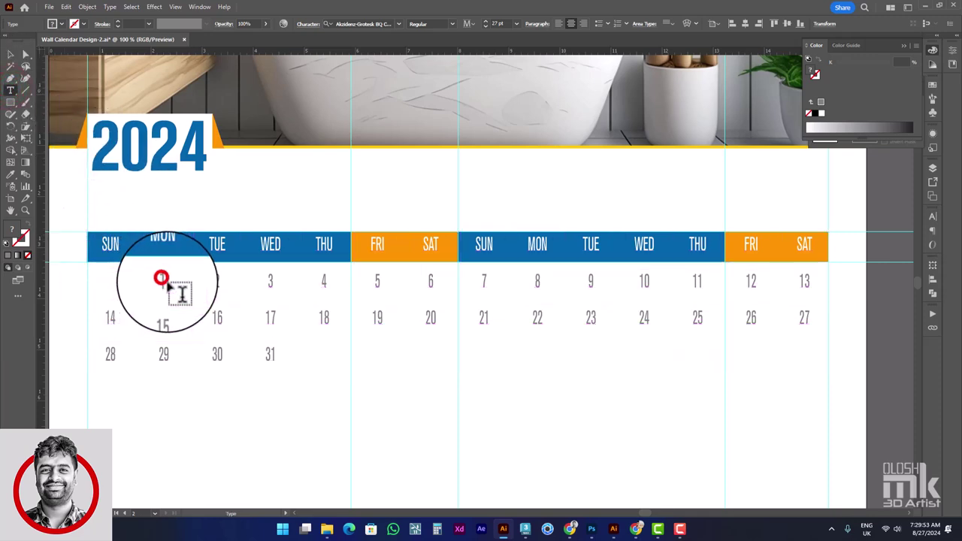
{"action": "key", "text": "ctrl+a"}
{"action": "key", "text": "Return"}
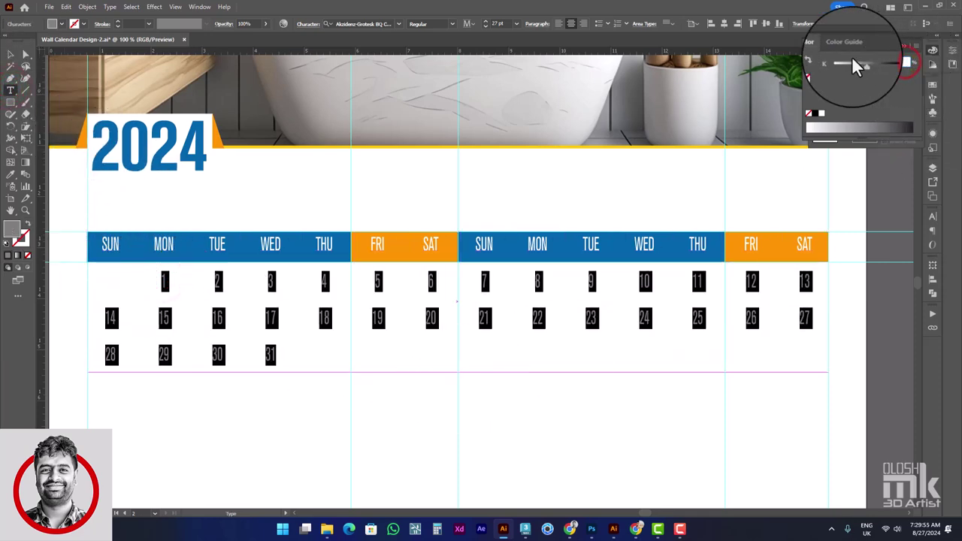
{"action": "left_click", "coordinate": [11, 54]}
{"action": "left_click", "coordinate": [382, 404]}
Resize the orange header bar to fit the FRI–SAT columns.
{"action": "scroll", "coordinate": [381, 391], "scroll_direction": "down", "scroll_amount": 1}
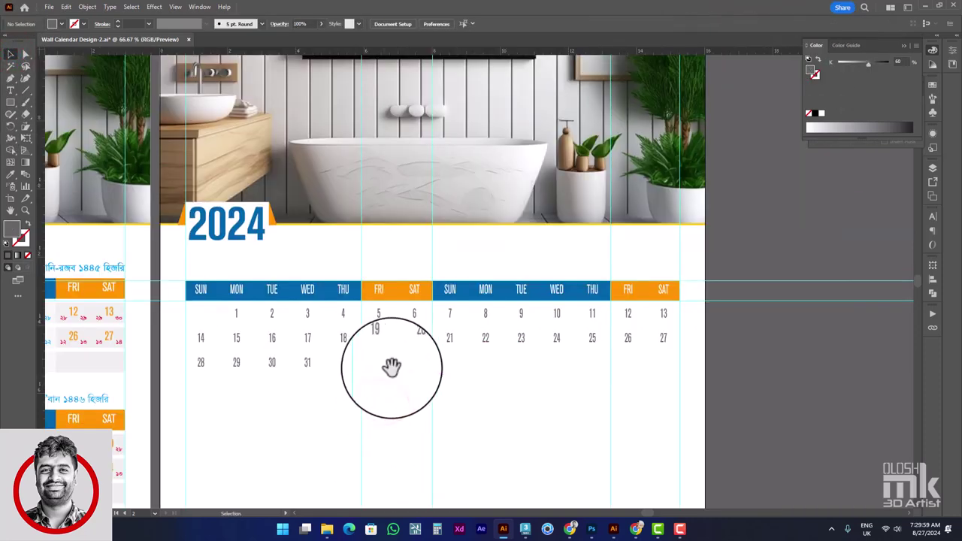
{"action": "left_click_drag", "start_coordinate": [491, 397], "coordinate": [425, 376]}
{"action": "scroll", "coordinate": [548, 311], "scroll_direction": "up", "scroll_amount": 2}
{"action": "left_click", "coordinate": [576, 273]}
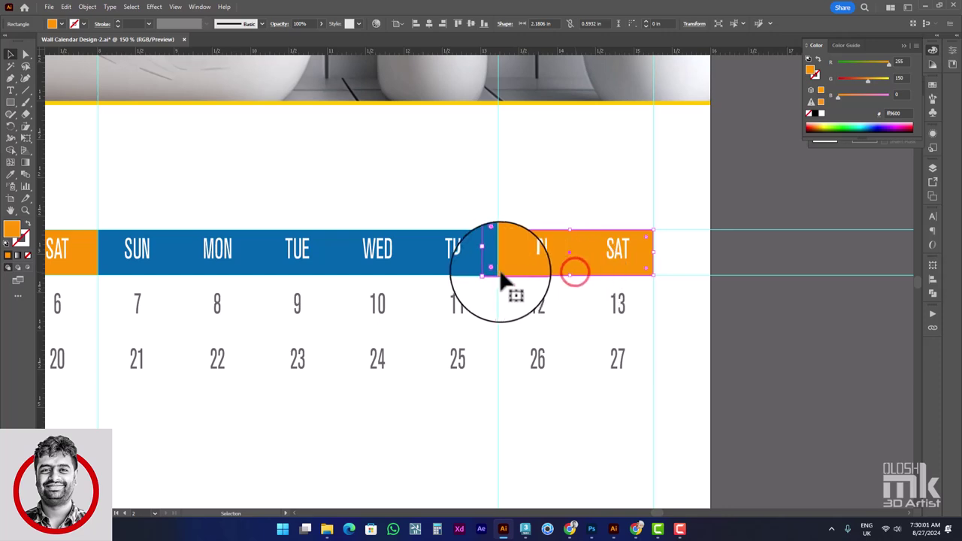
{"action": "left_click_drag", "start_coordinate": [500, 272], "coordinate": [500, 252]}
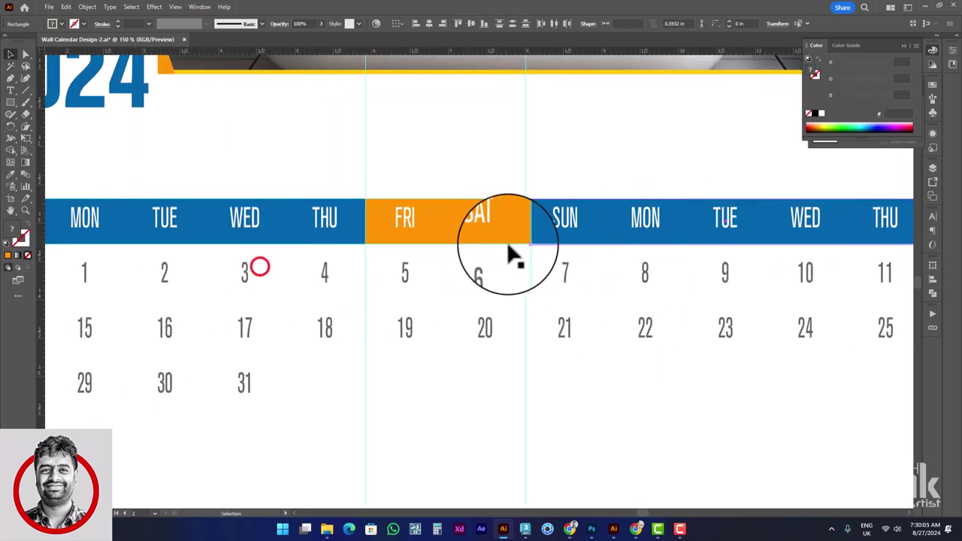
Copy the header bars down behind the date rows, repeating with Ctrl+D.
{"action": "left_click", "coordinate": [496, 239]}
{"action": "left_click", "coordinate": [327, 242]}
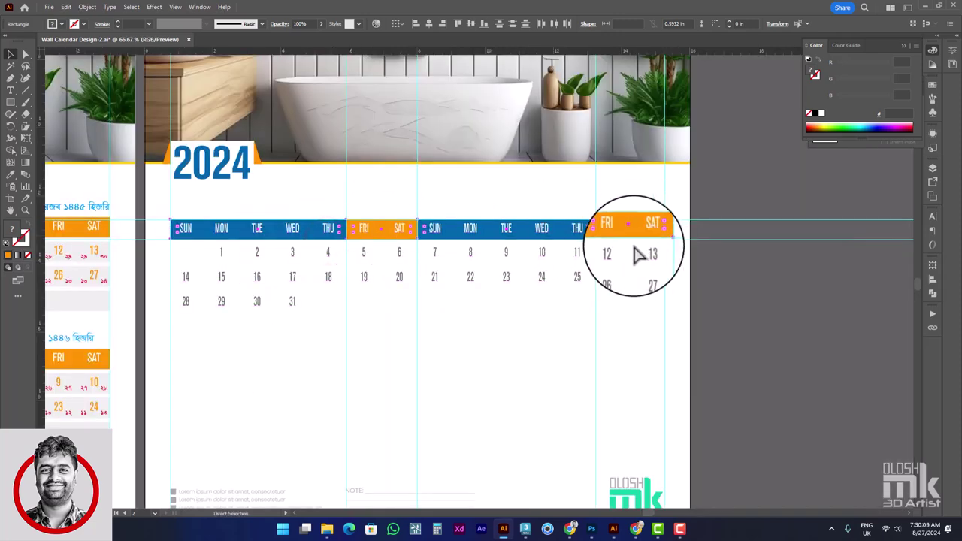
{"action": "left_click", "coordinate": [636, 255]}
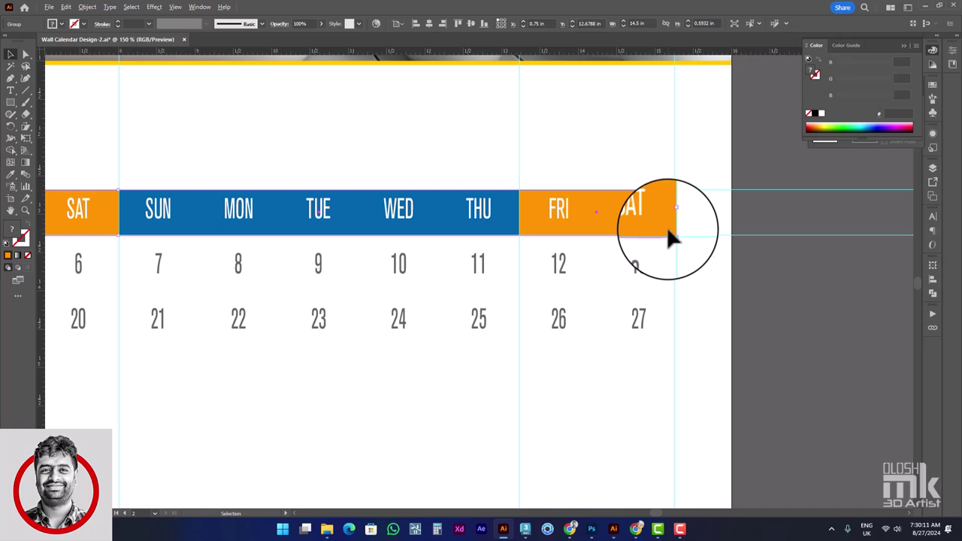
{"action": "mouse_move", "coordinate": [668, 231]}
{"action": "left_mouse_down"}
{"action": "mouse_move", "coordinate": [686, 336]}
{"action": "mouse_move", "coordinate": [672, 343]}
{"action": "left_mouse_up"}
{"action": "left_click_drag", "start_coordinate": [551, 406], "coordinate": [636, 301]}
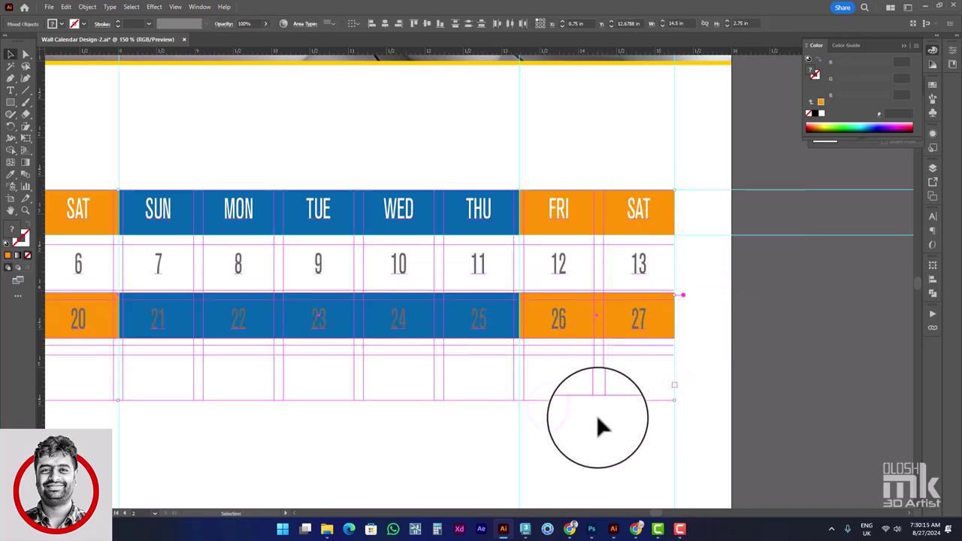
{"action": "left_click", "coordinate": [637, 318]}
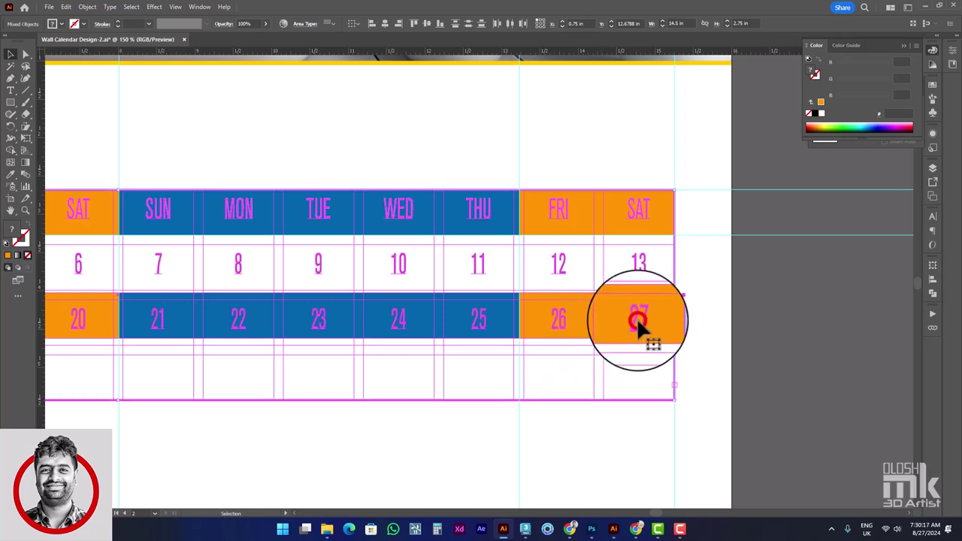
{"action": "left_click", "coordinate": [441, 27]}
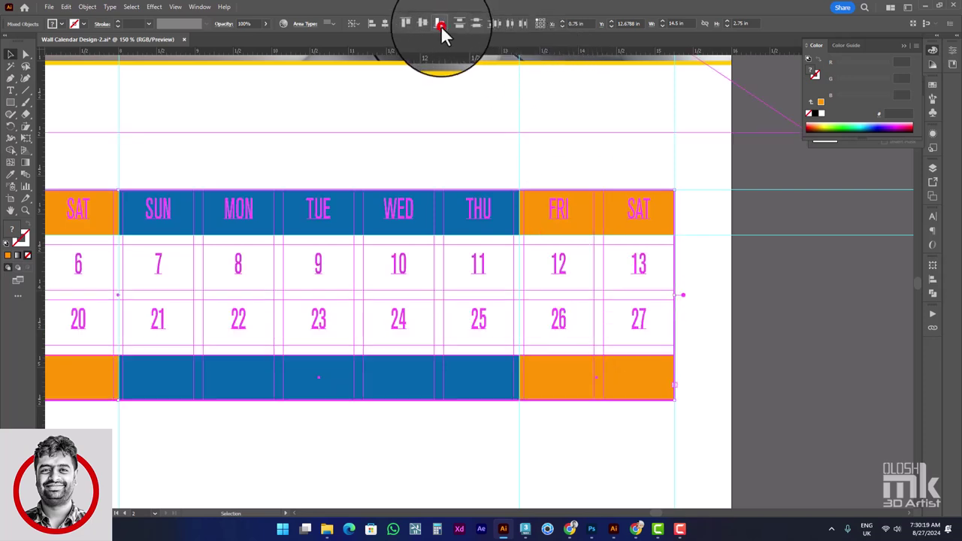
{"action": "left_click", "coordinate": [590, 453]}
{"action": "left_click_drag", "start_coordinate": [638, 391], "coordinate": [655, 340]}
{"action": "key", "text": "ctrl+d"}
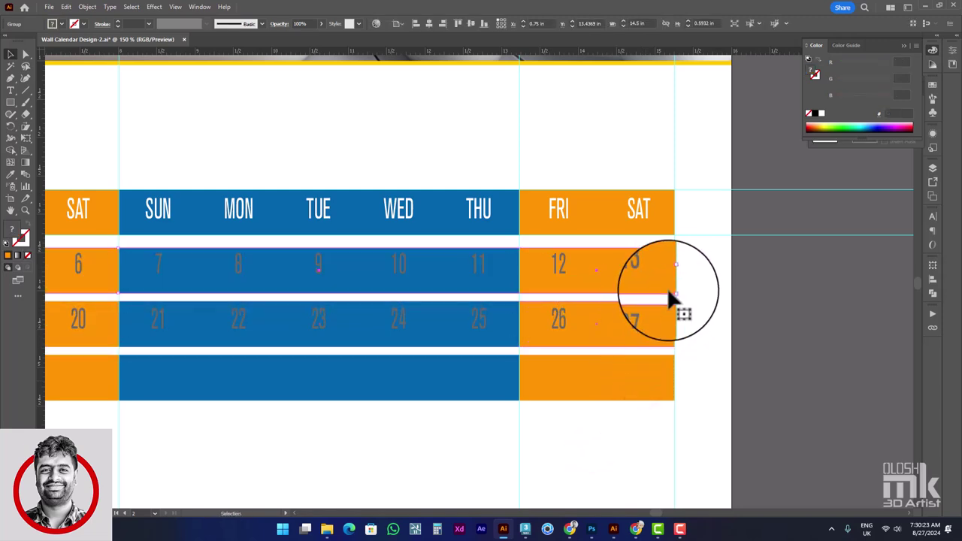
Select the header bars and row bands together and align their edges evenly.
{"action": "left_click", "coordinate": [668, 314], "text": "shift"}
{"action": "left_click", "coordinate": [669, 375], "text": "shift"}
{"action": "left_click", "coordinate": [668, 219], "text": "shift"}
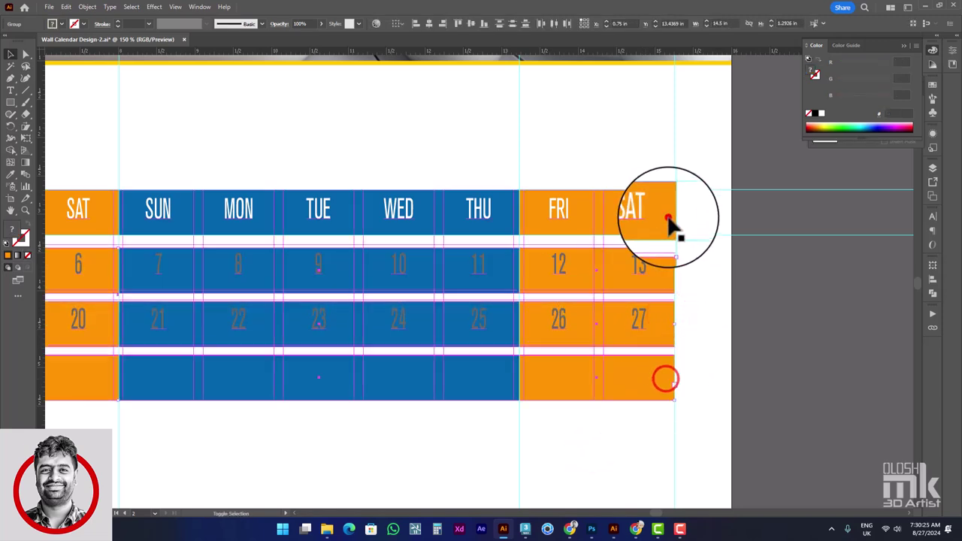
{"action": "left_click", "coordinate": [672, 221], "text": "shift"}
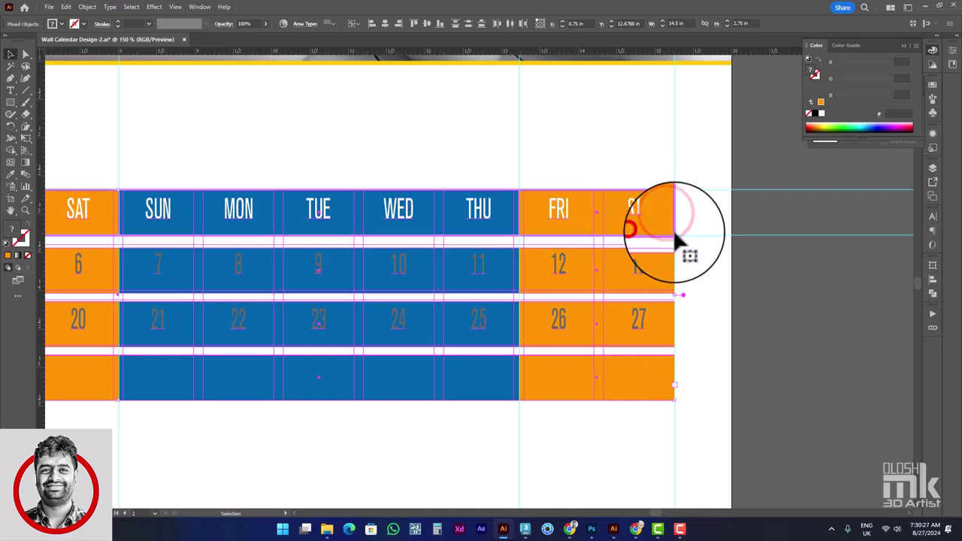
{"action": "left_click", "coordinate": [700, 224]}
{"action": "left_click", "coordinate": [672, 229]}
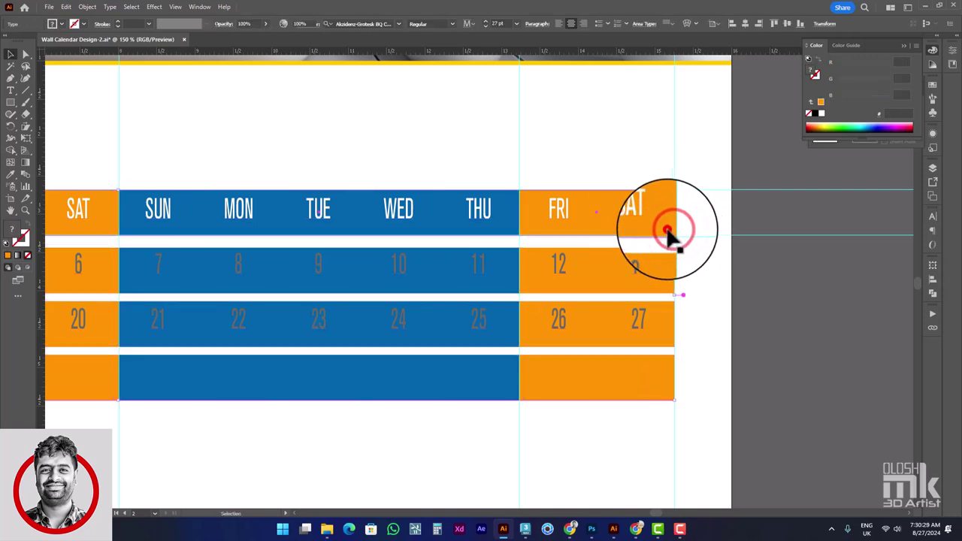
{"action": "left_click", "coordinate": [668, 227], "text": "shift"}
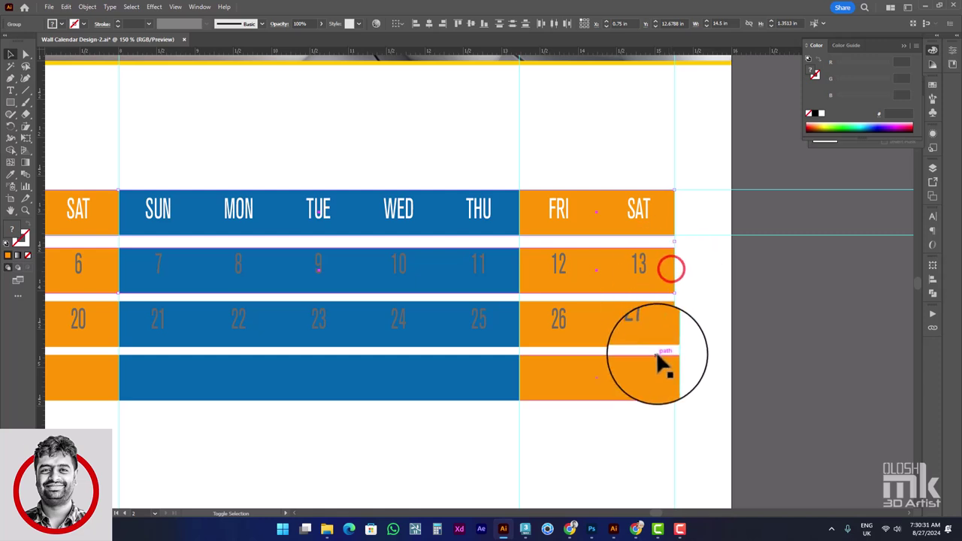
{"action": "left_click", "coordinate": [672, 331], "text": "shift"}
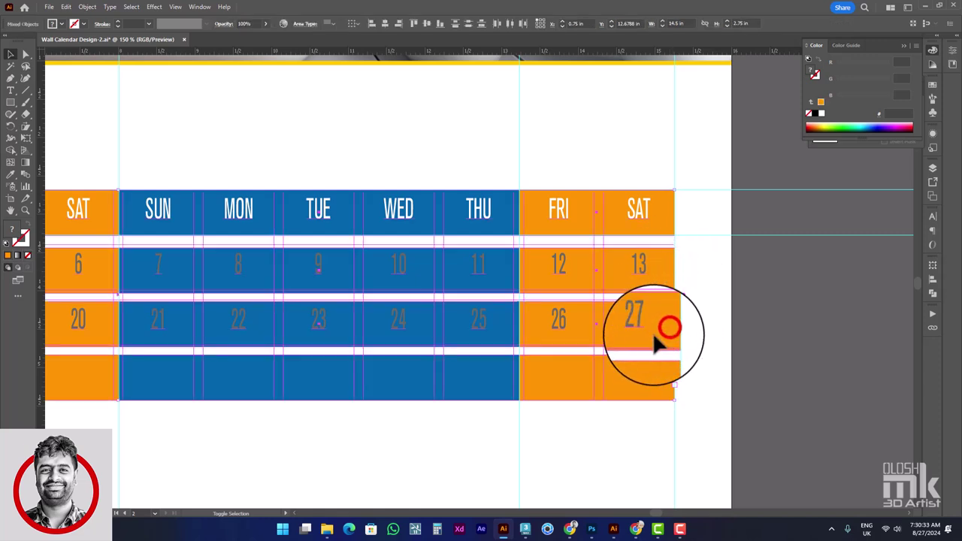
{"action": "left_click", "coordinate": [635, 316], "text": "shift"}
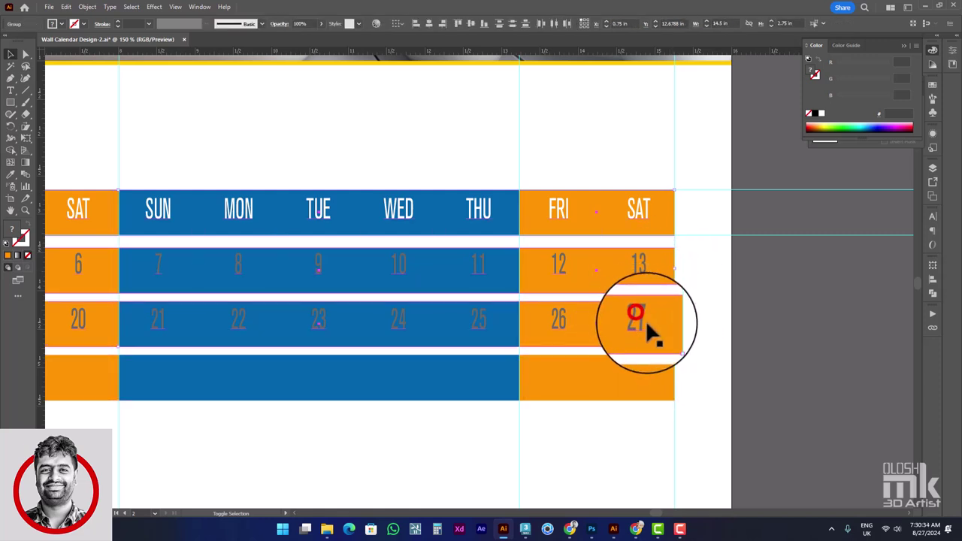
{"action": "left_click", "coordinate": [669, 371], "text": "shift"}
{"action": "left_click", "coordinate": [514, 24]}
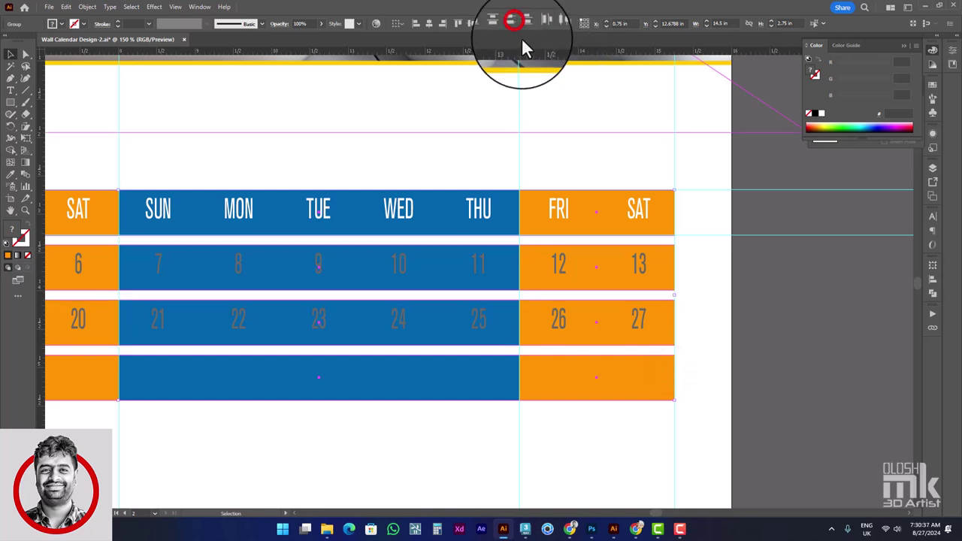
{"action": "left_click", "coordinate": [720, 329]}
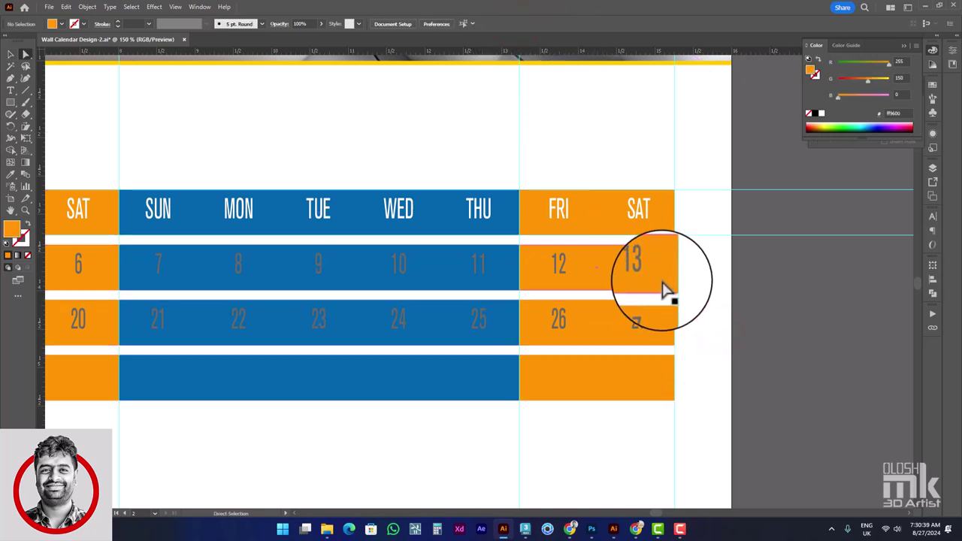
{"action": "left_click", "coordinate": [661, 269]}
Add the remaining orange Fri/Sat and Saturday cell rectangles to the selection.
{"action": "left_click", "coordinate": [661, 335], "text": "shift"}
{"action": "left_click", "coordinate": [665, 378], "text": "shift"}
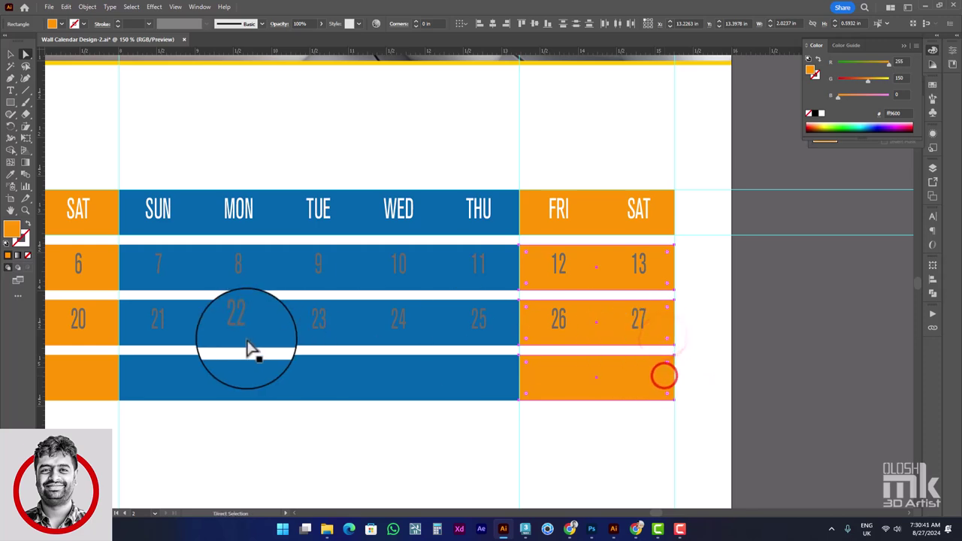
{"action": "left_click", "coordinate": [95, 379], "text": "shift"}
{"action": "left_click", "coordinate": [102, 331], "text": "shift"}
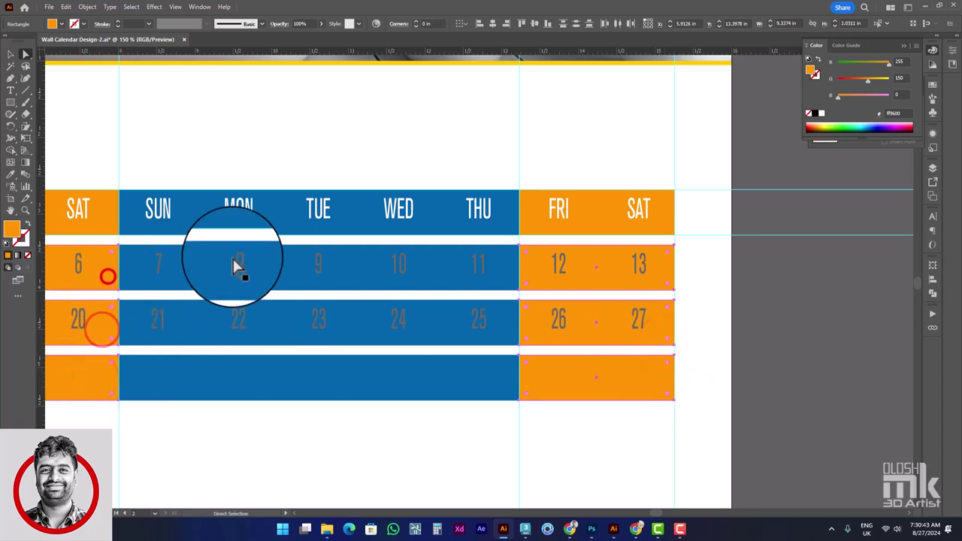
{"action": "left_click_drag", "start_coordinate": [218, 242], "coordinate": [455, 226]}
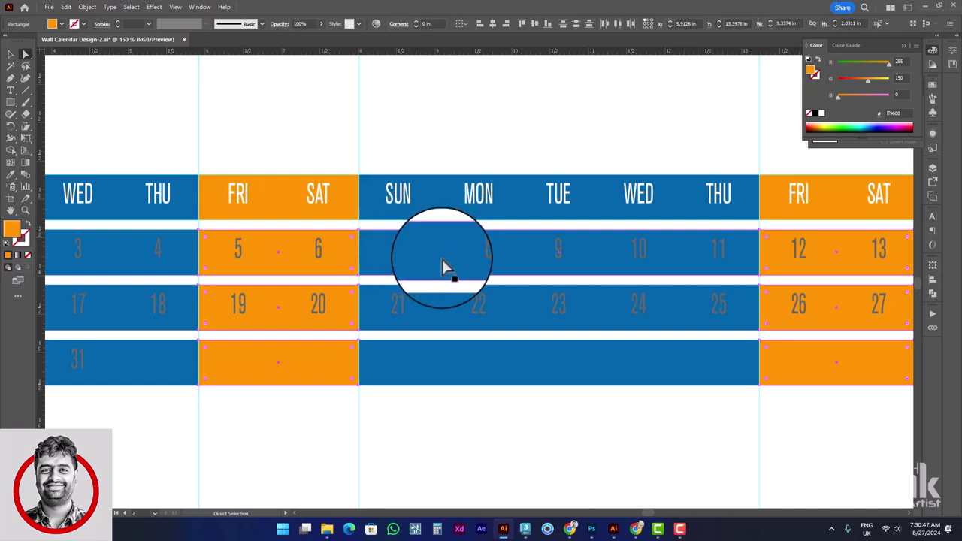
Turn the six blue date-row bands into a Grayscale K 3 tint.
{"action": "left_click", "coordinate": [442, 260]}
{"action": "left_click", "coordinate": [438, 314], "text": "shift"}
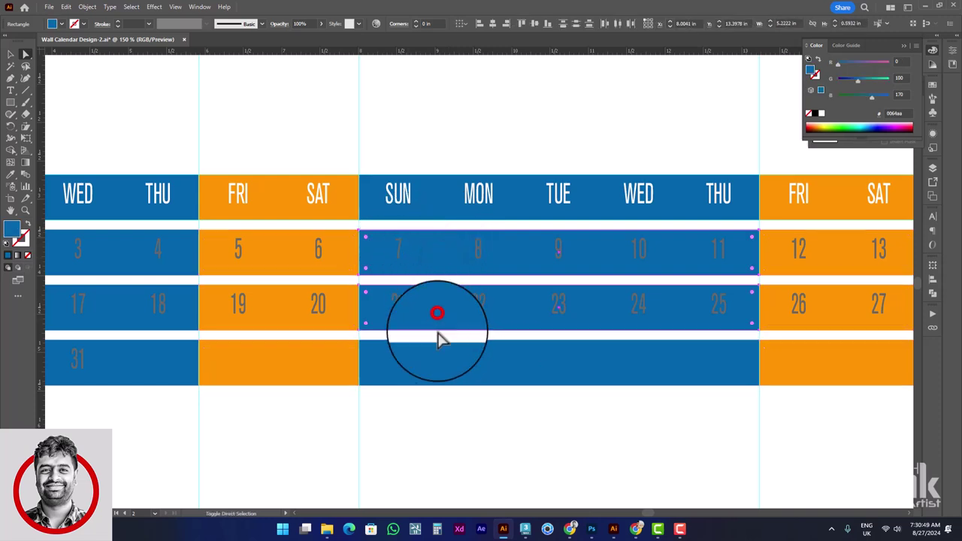
{"action": "left_click", "coordinate": [439, 356], "text": "shift"}
{"action": "left_click", "coordinate": [169, 371], "text": "shift"}
{"action": "left_click", "coordinate": [184, 329], "text": "shift"}
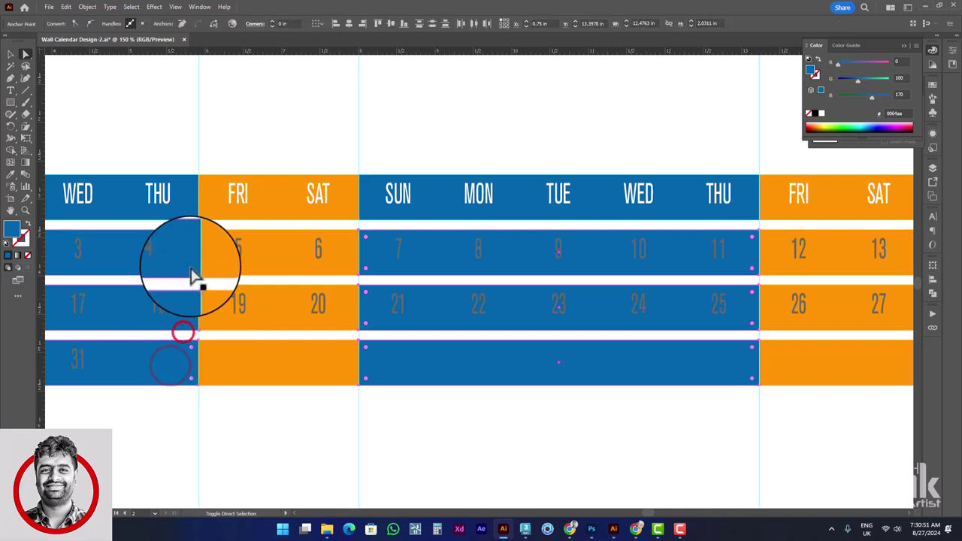
{"action": "left_click", "coordinate": [189, 266], "text": "shift"}
{"action": "left_click", "coordinate": [917, 45]}
{"action": "left_click", "coordinate": [880, 66]}
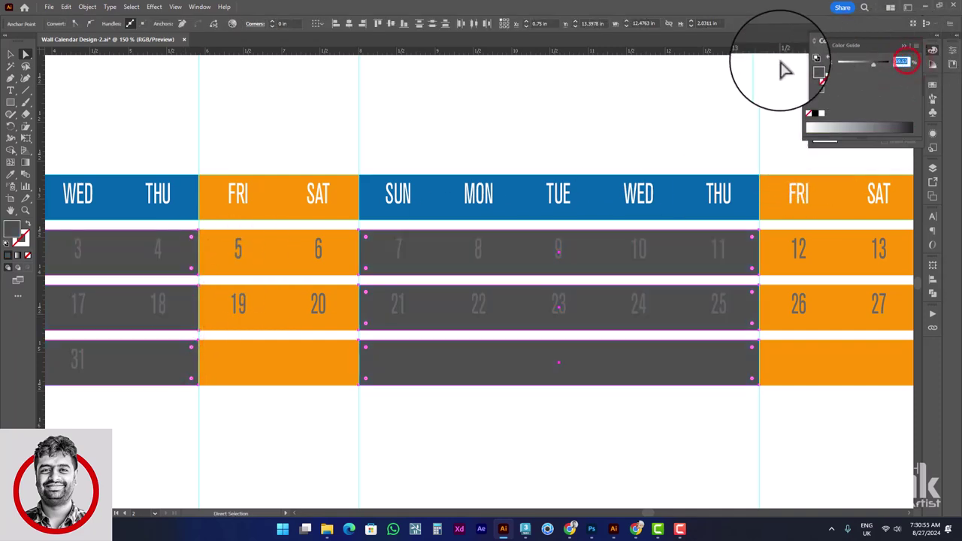
{"action": "type", "text": "3"}
{"action": "key", "text": "Return"}
Deselect the calendar rows and zoom back in on the Fri/Sat rows.
{"action": "scroll", "coordinate": [624, 290], "scroll_direction": "down", "scroll_amount": 1}
{"action": "scroll", "coordinate": [624, 291], "scroll_direction": "down", "scroll_amount": 1}
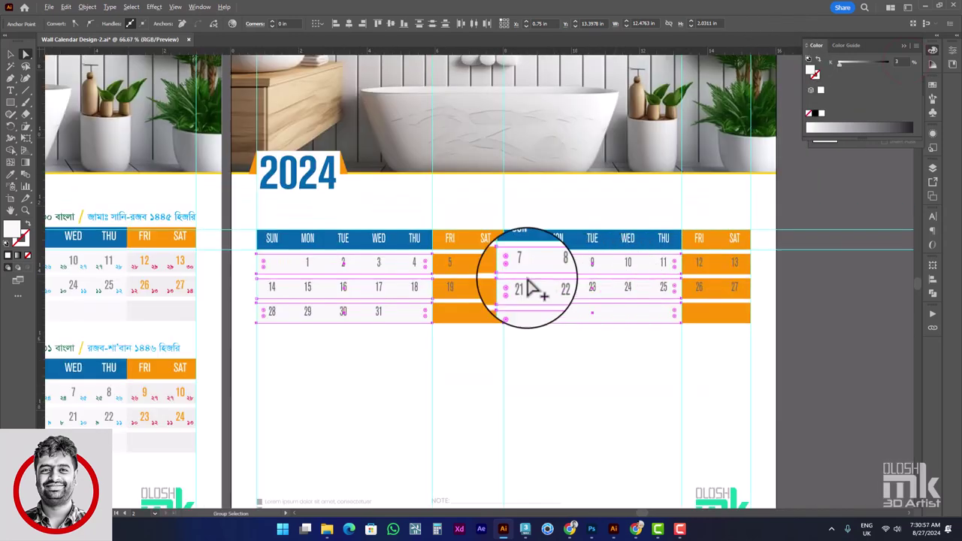
{"action": "left_click", "coordinate": [10, 56]}
{"action": "left_click", "coordinate": [339, 404]}
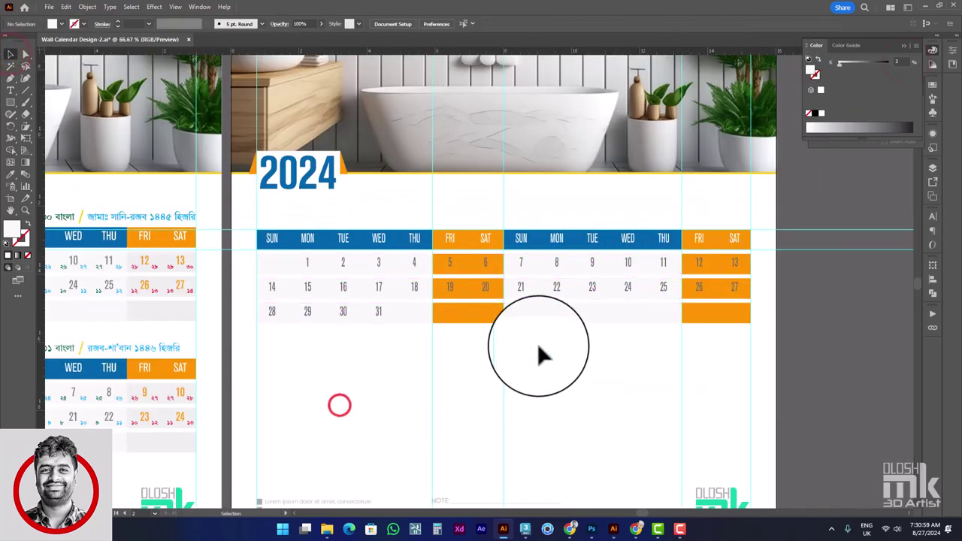
{"action": "left_click_drag", "start_coordinate": [567, 259], "coordinate": [537, 254]}
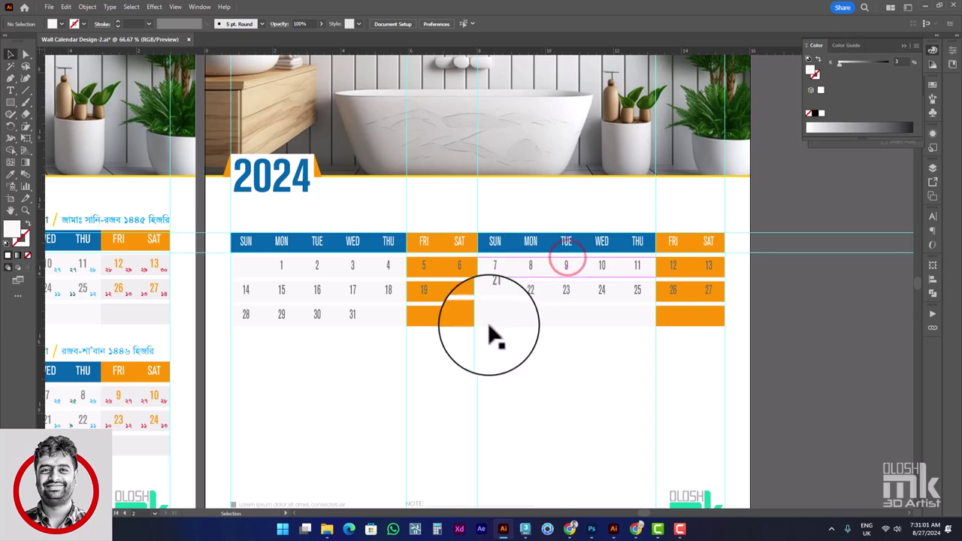
{"action": "scroll", "coordinate": [451, 301], "scroll_direction": "up", "scroll_amount": 2}
Turn the six orange Fri/Sat rectangles in both columns into a Grayscale K 7 tint.
{"action": "left_click", "coordinate": [508, 350]}
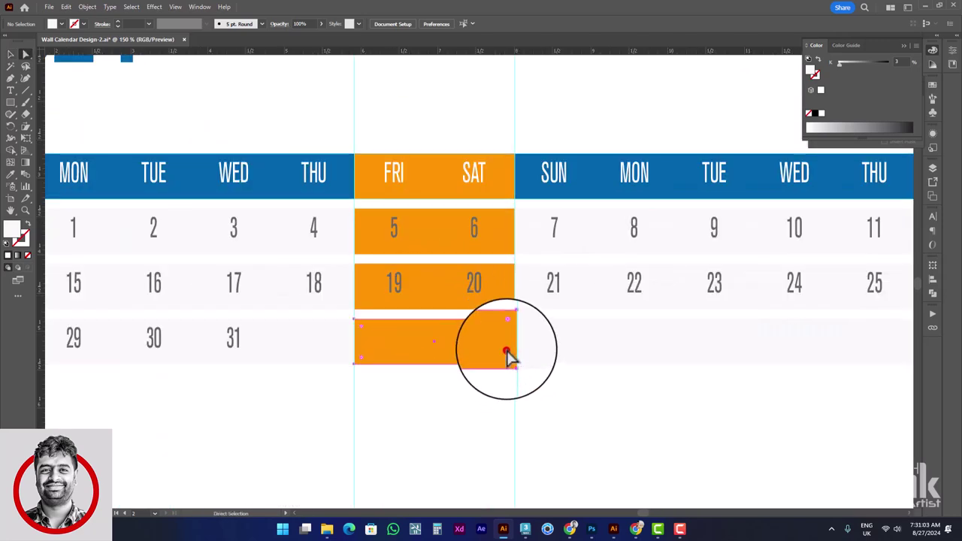
{"action": "left_click", "coordinate": [508, 277], "text": "shift"}
{"action": "left_click", "coordinate": [498, 233], "text": "shift"}
{"action": "left_click_drag", "start_coordinate": [844, 307], "coordinate": [478, 317]}
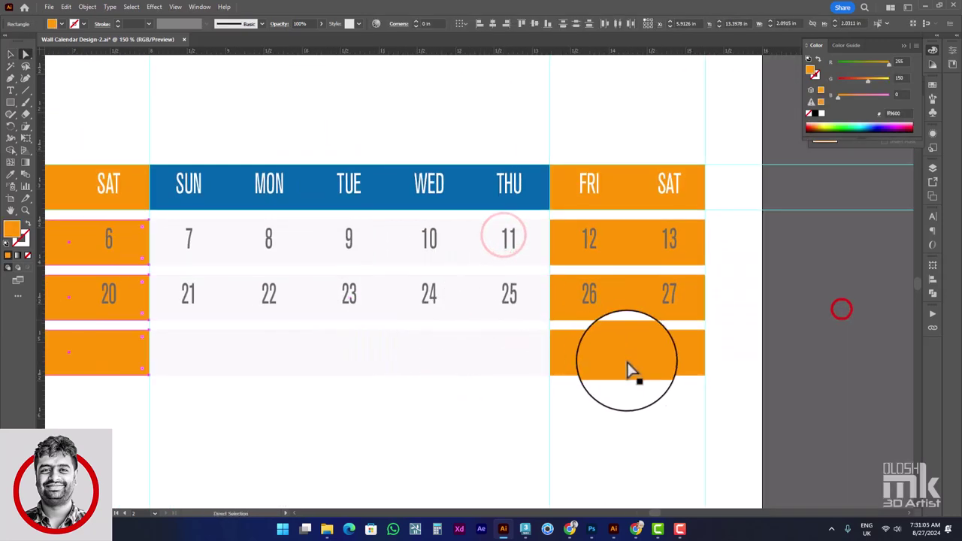
{"action": "left_click", "coordinate": [669, 362], "text": "shift"}
{"action": "left_click", "coordinate": [692, 297], "text": "shift"}
{"action": "left_click", "coordinate": [698, 244], "text": "shift"}
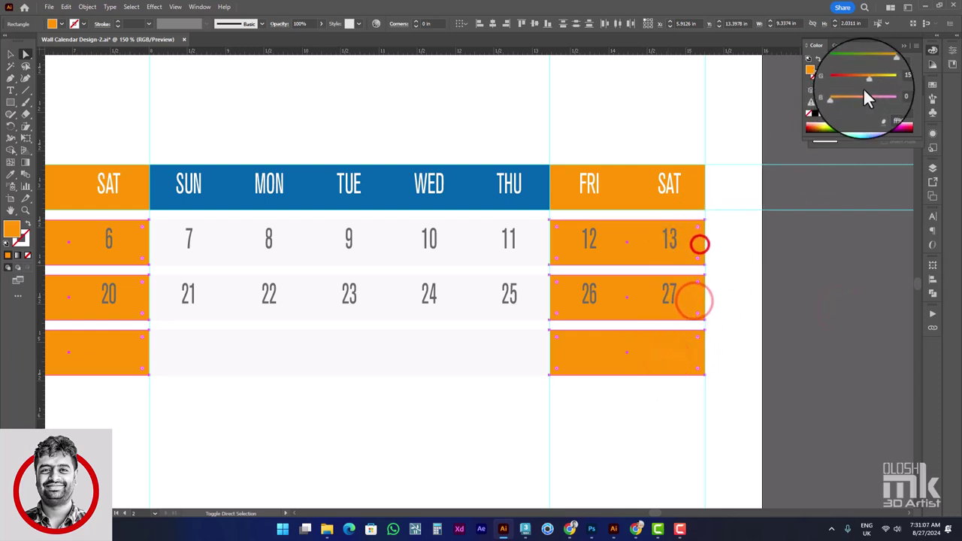
{"action": "left_click", "coordinate": [920, 45]}
{"action": "left_click", "coordinate": [839, 64]}
{"action": "left_click", "coordinate": [900, 62]}
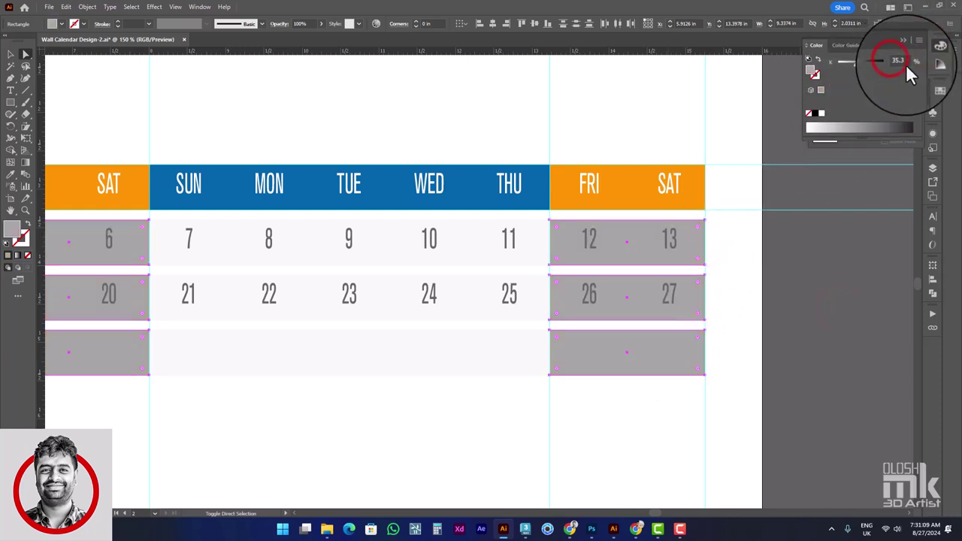
{"action": "type", "text": "7"}
{"action": "key", "text": "Return"}
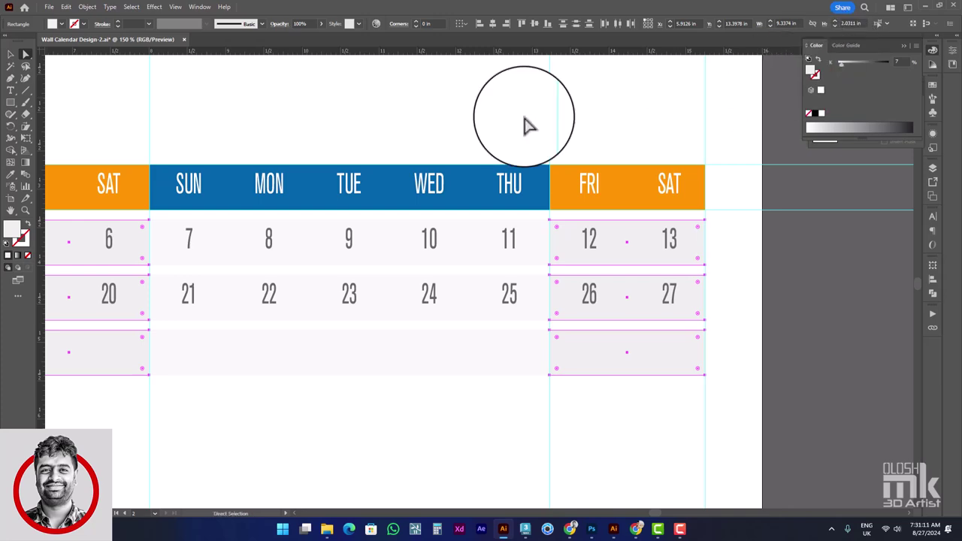
Deselect everything, then pick a single path inside the date grid with Direct Selection.
{"action": "left_click", "coordinate": [9, 53]}
{"action": "left_click", "coordinate": [95, 77]}
{"action": "scroll", "coordinate": [283, 161], "scroll_direction": "down", "scroll_amount": 3}
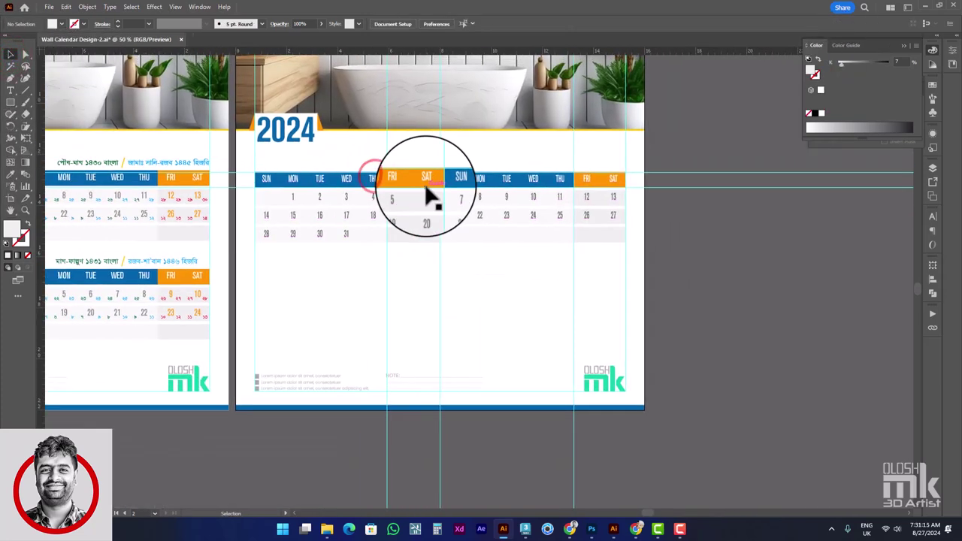
{"action": "left_click_drag", "start_coordinate": [398, 184], "coordinate": [601, 195]}
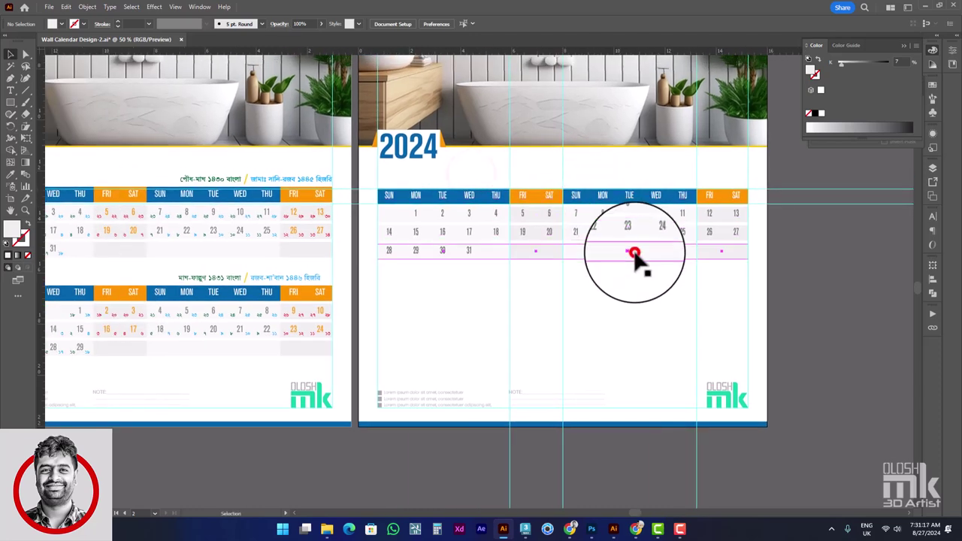
{"action": "left_click", "coordinate": [576, 241]}
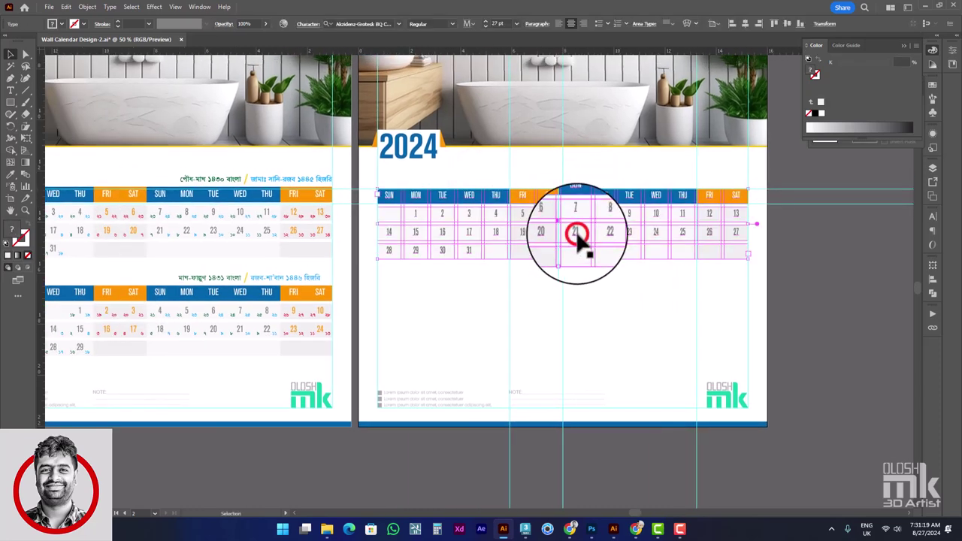
{"action": "key", "text": "a"}
{"action": "left_click", "coordinate": [594, 233]}
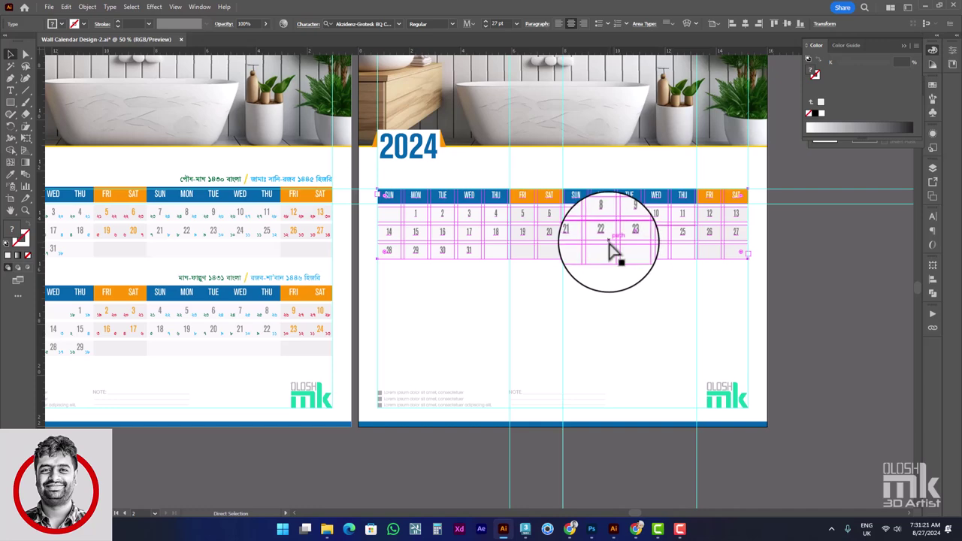
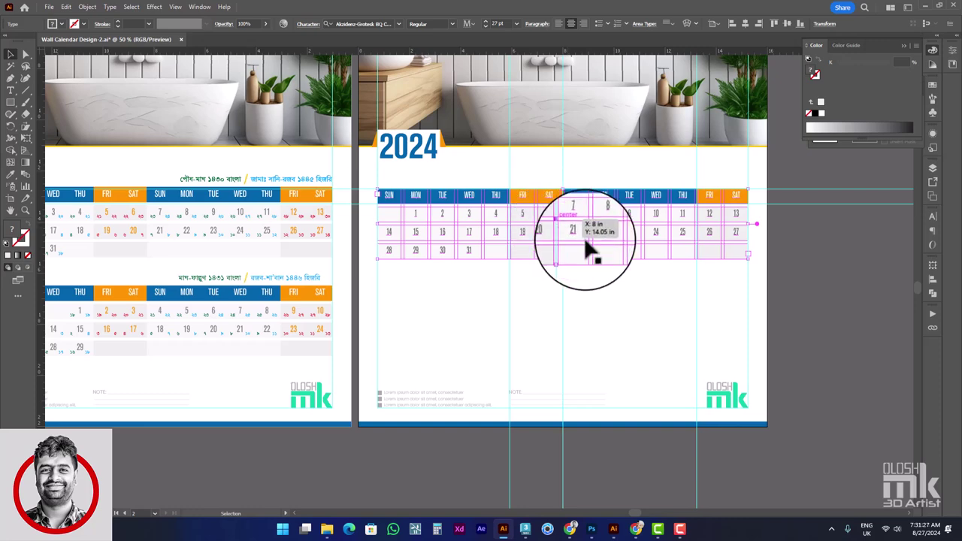
Select the JANUARY/01 header group on the left page and paste it above the right table.
{"action": "left_click", "coordinate": [625, 283]}
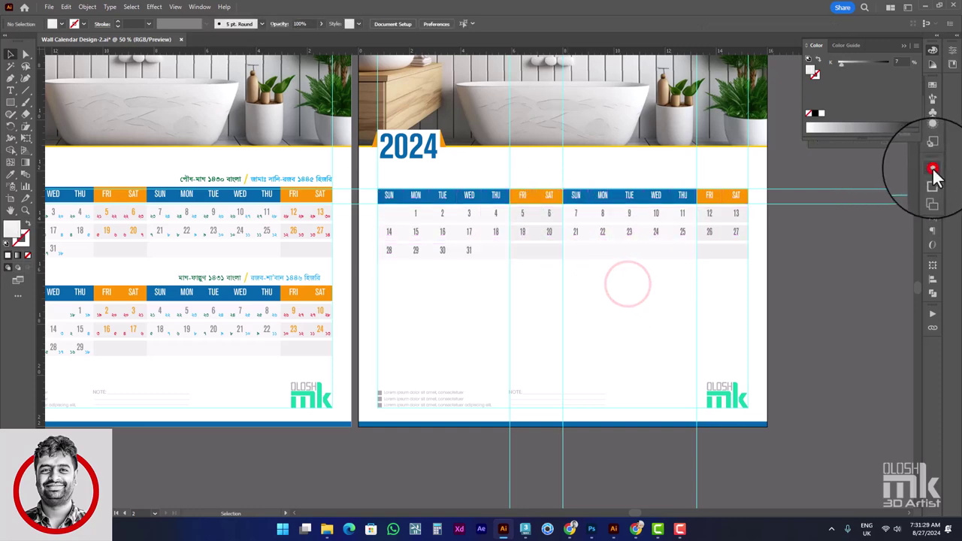
{"action": "left_click", "coordinate": [933, 169]}
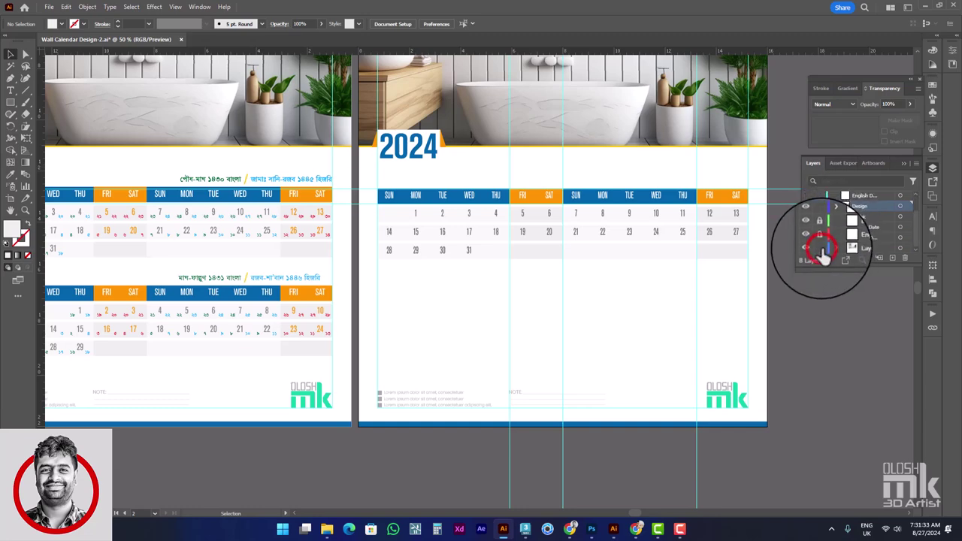
{"action": "left_click", "coordinate": [242, 180]}
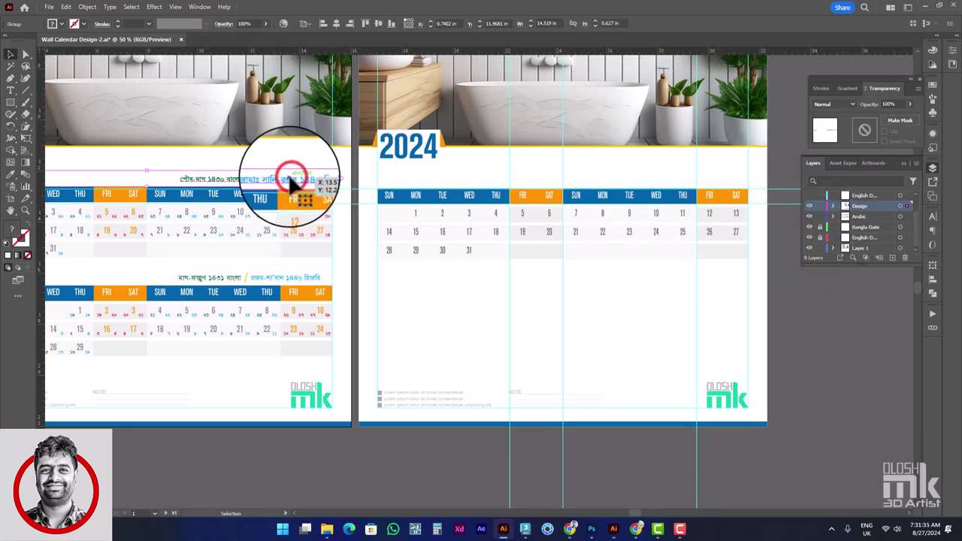
{"action": "left_click_drag", "start_coordinate": [240, 179], "coordinate": [524, 197]}
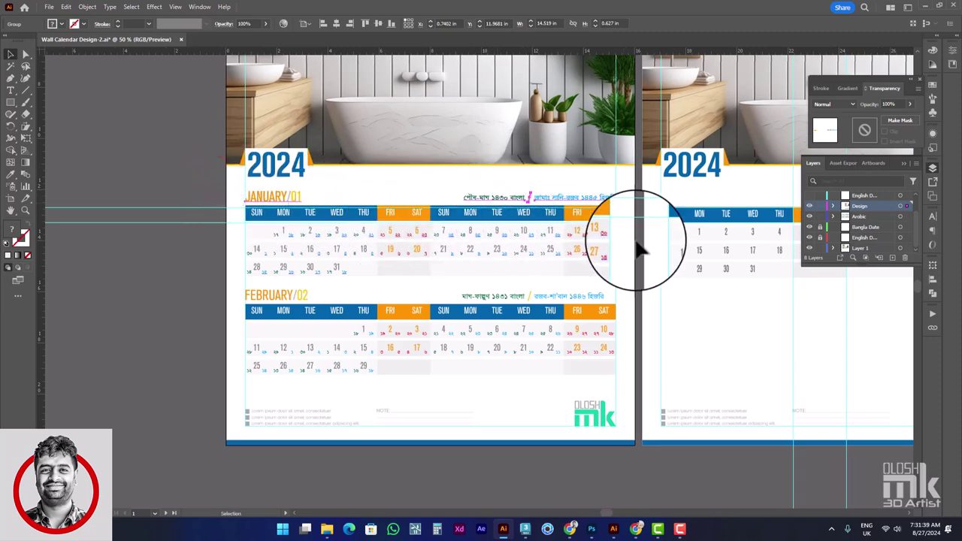
{"action": "left_click_drag", "start_coordinate": [664, 242], "coordinate": [210, 253]}
{"action": "left_click_drag", "start_coordinate": [413, 201], "coordinate": [425, 205]}
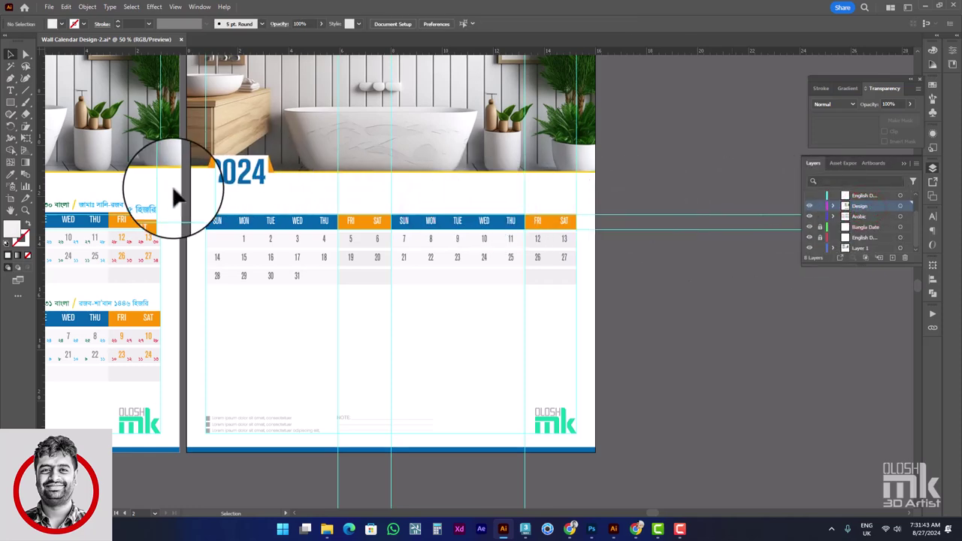
{"action": "left_click_drag", "start_coordinate": [134, 213], "coordinate": [174, 194]}
{"action": "key", "text": "ctrl+z"}
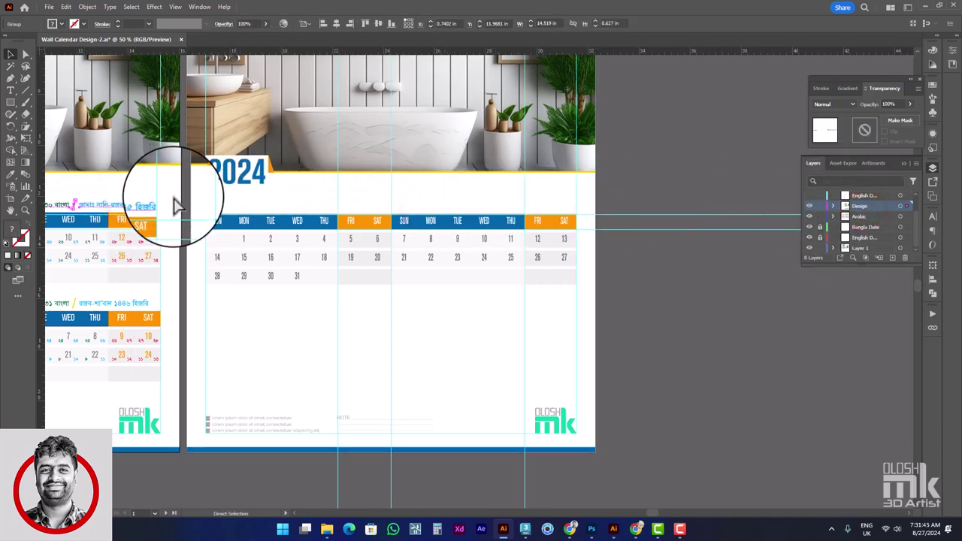
{"action": "left_click", "coordinate": [436, 205]}
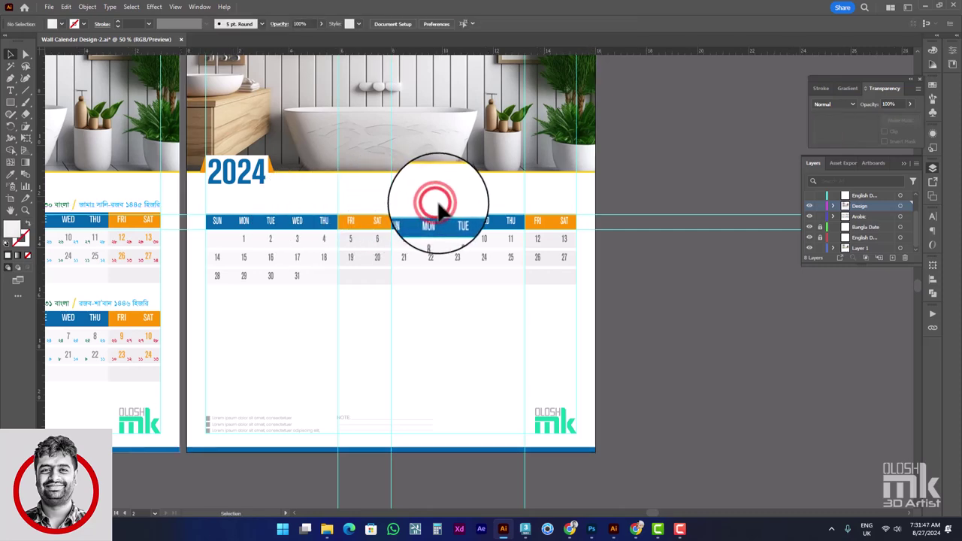
{"action": "key", "text": "ctrl+shift+v"}
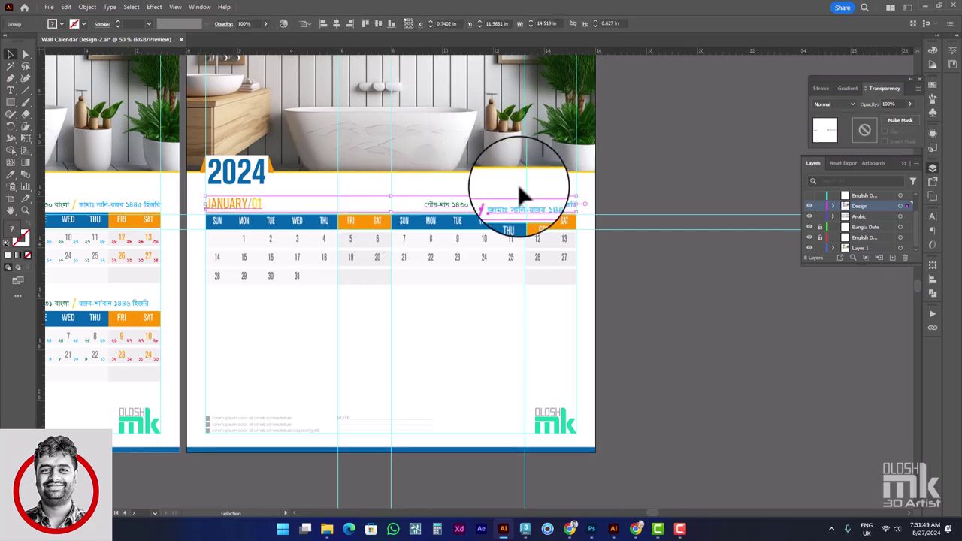
{"action": "left_click", "coordinate": [455, 305]}
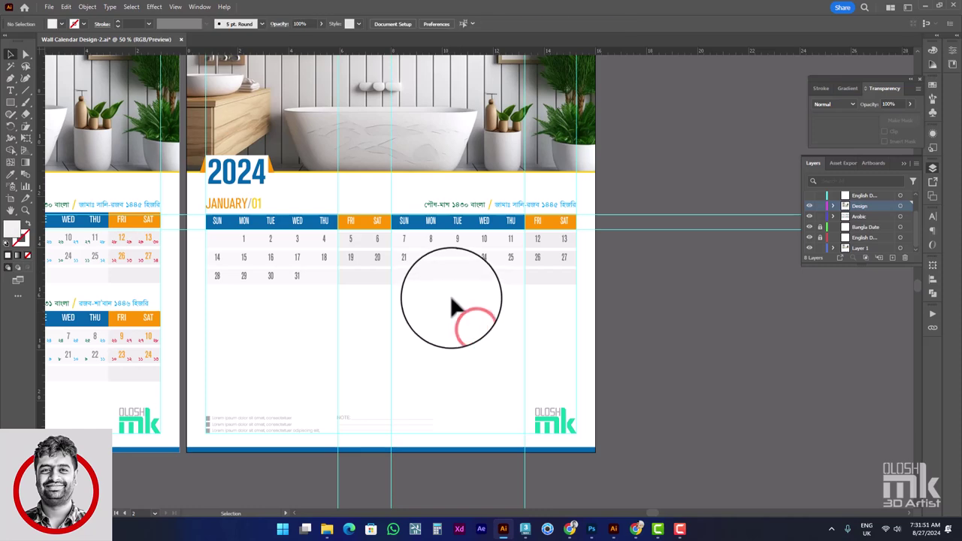
Select the pasted header and dates on the right page and remove them, leaving the empty table.
{"action": "left_click_drag", "start_coordinate": [481, 206], "coordinate": [483, 301]}
{"action": "left_click", "coordinate": [485, 233], "text": "shift"}
{"action": "key", "text": "ctrl+z"}
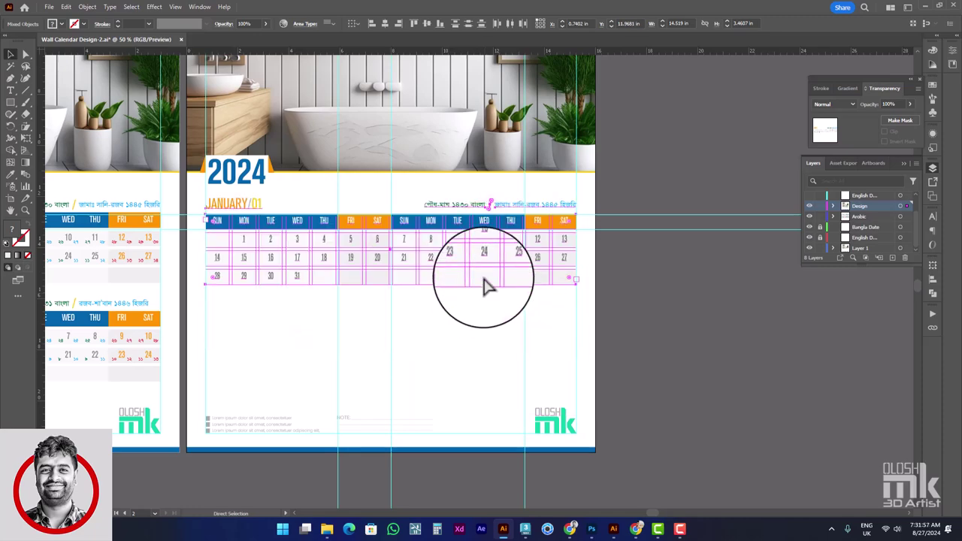
{"action": "scroll", "coordinate": [407, 209], "scroll_direction": "up", "scroll_amount": 3}
{"action": "key", "text": "ctrl+1"}
{"action": "scroll", "coordinate": [432, 248], "scroll_direction": "down", "scroll_amount": 2}
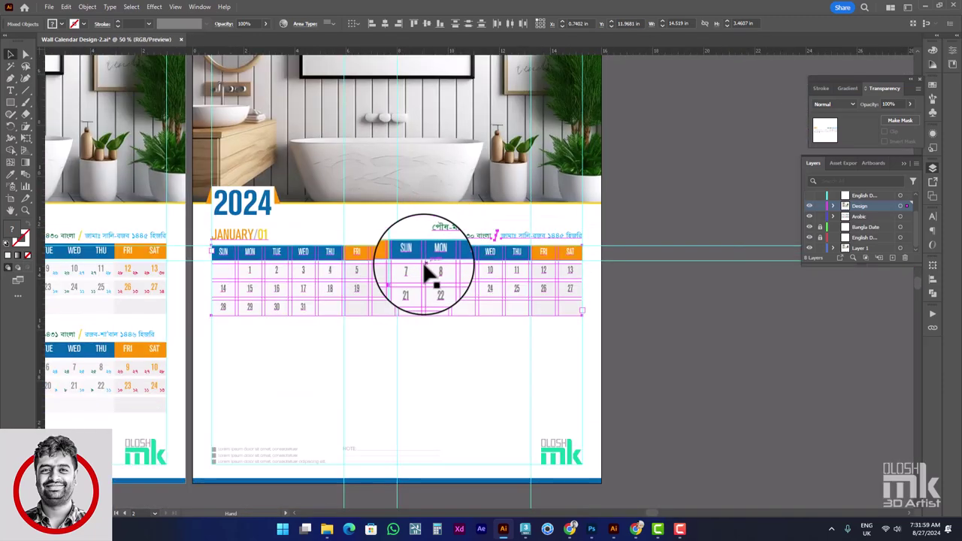
{"action": "left_click_drag", "start_coordinate": [430, 273], "coordinate": [479, 253]}
{"action": "key", "text": "Delete"}
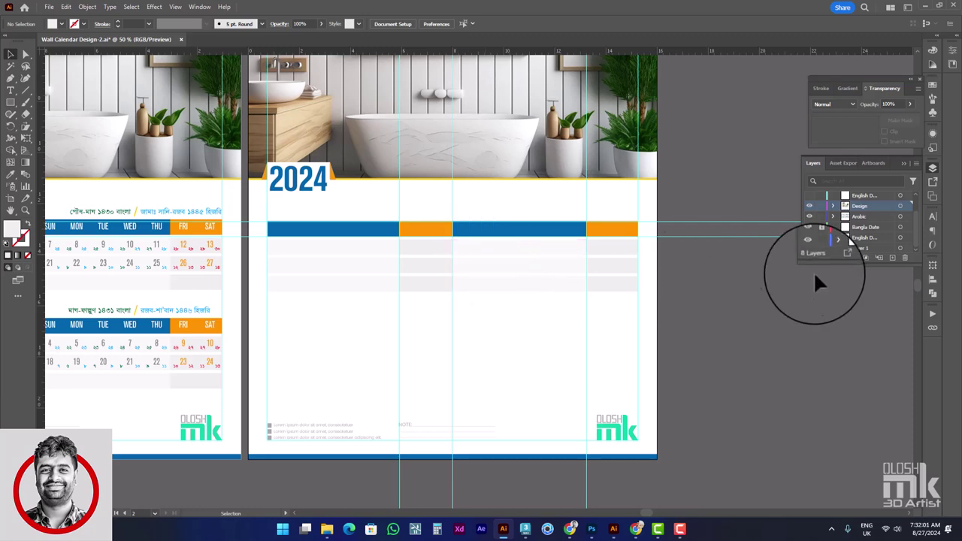
Select the right page's table rows and then the whole table group.
{"action": "left_click", "coordinate": [482, 258]}
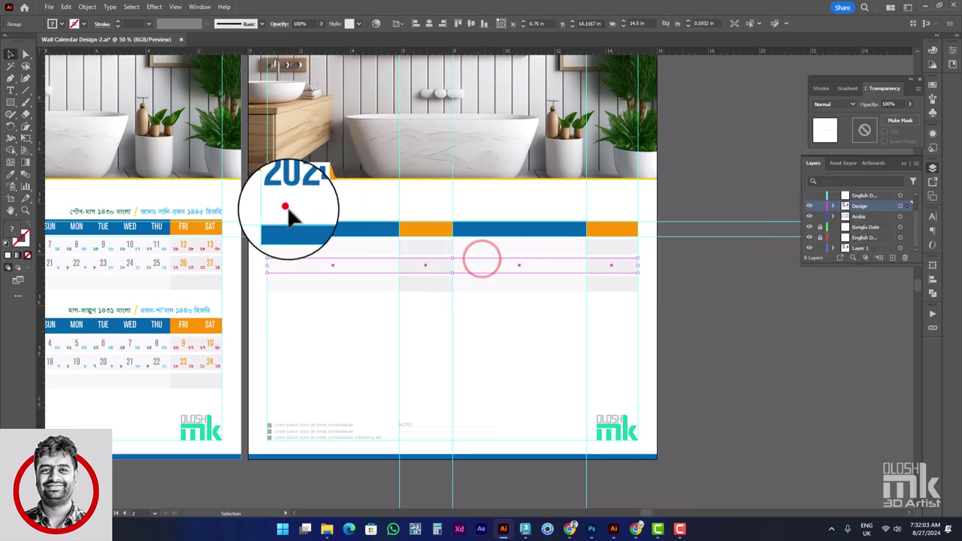
{"action": "left_click", "coordinate": [285, 209]}
{"action": "left_click", "coordinate": [618, 328]}
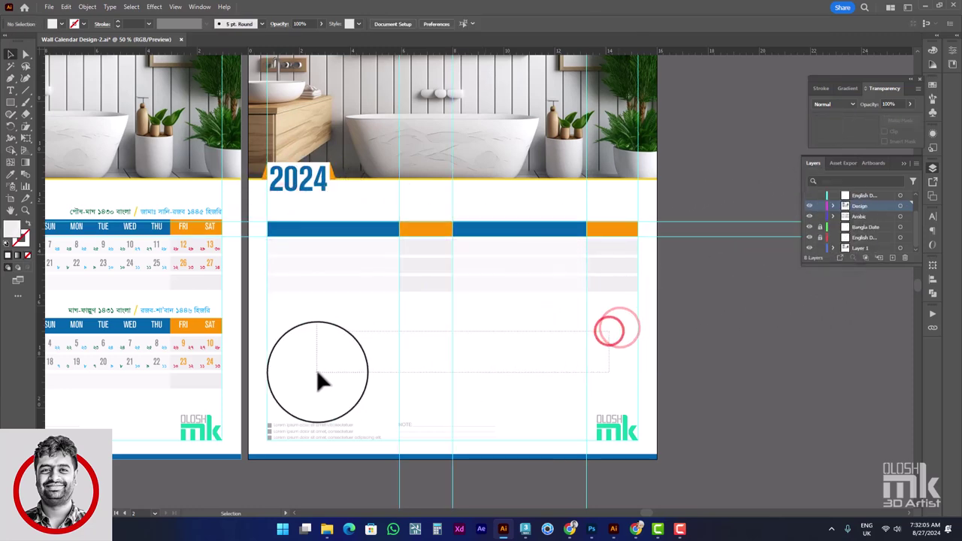
{"action": "mouse_move", "coordinate": [363, 337]}
{"action": "left_mouse_down"}
{"action": "mouse_move", "coordinate": [534, 246]}
{"action": "mouse_move", "coordinate": [571, 256]}
{"action": "left_mouse_up"}
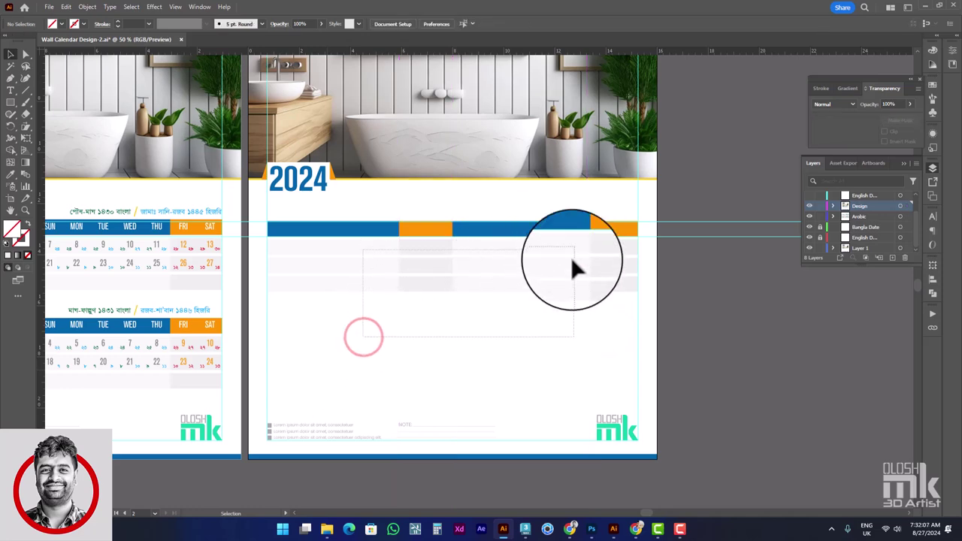
{"action": "left_click_drag", "start_coordinate": [750, 296], "coordinate": [710, 192]}
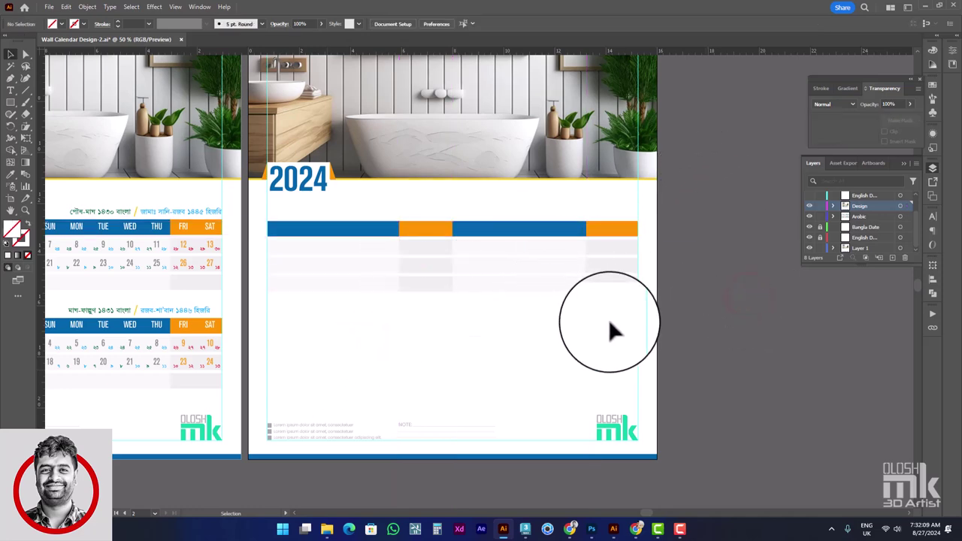
{"action": "left_click_drag", "start_coordinate": [610, 318], "coordinate": [353, 229]}
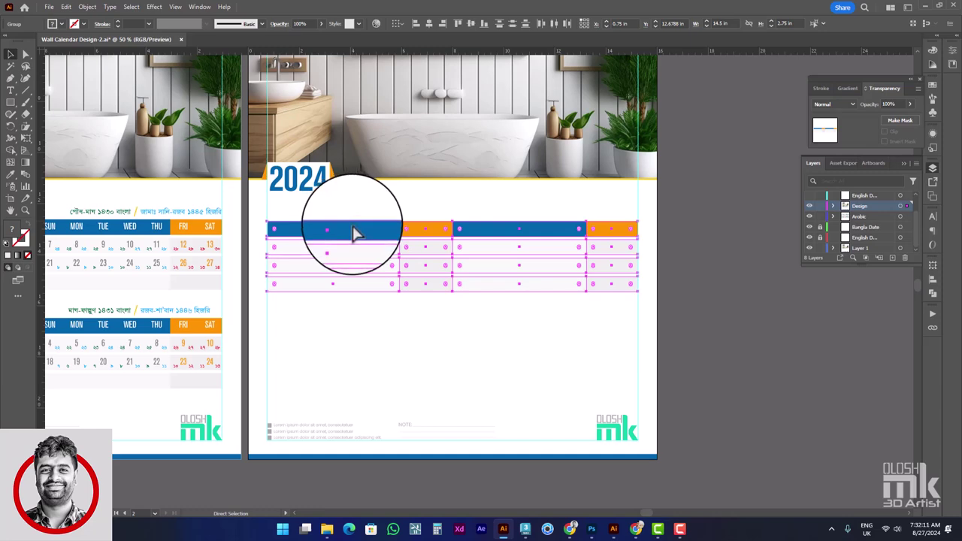
{"action": "key", "text": "v"}
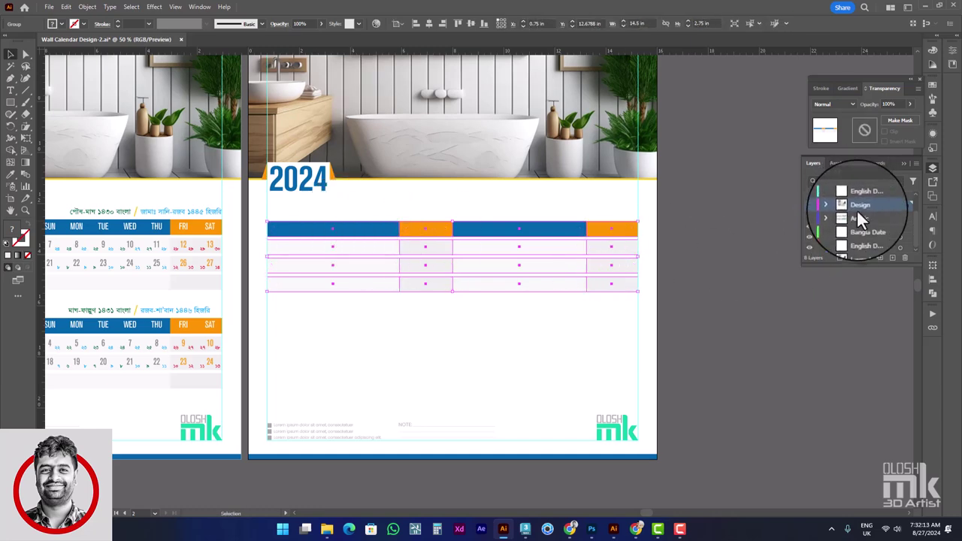
Show the English Date layer, move it below Bangla Date, and lock the Design and bottom layers.
{"action": "left_click", "coordinate": [810, 195]}
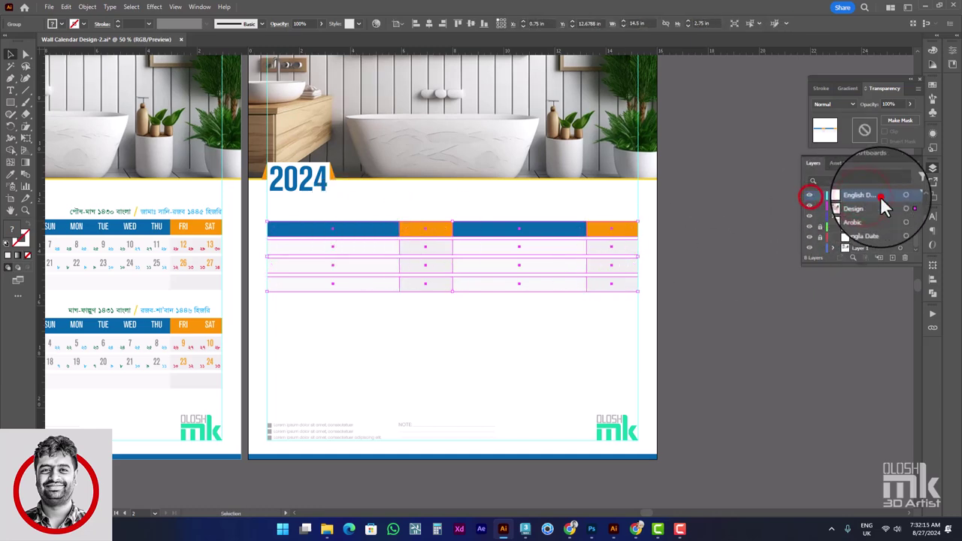
{"action": "left_click", "coordinate": [876, 197]}
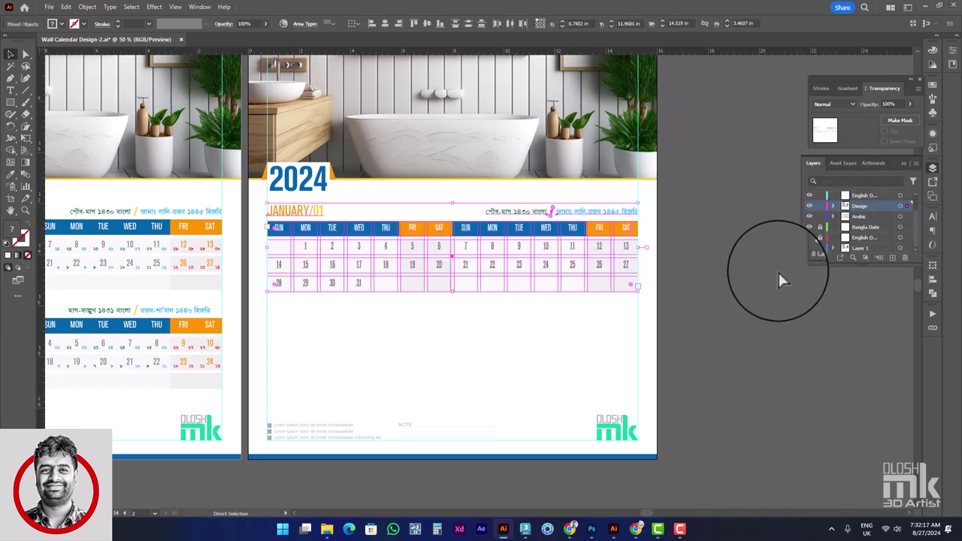
{"action": "left_click", "coordinate": [757, 279]}
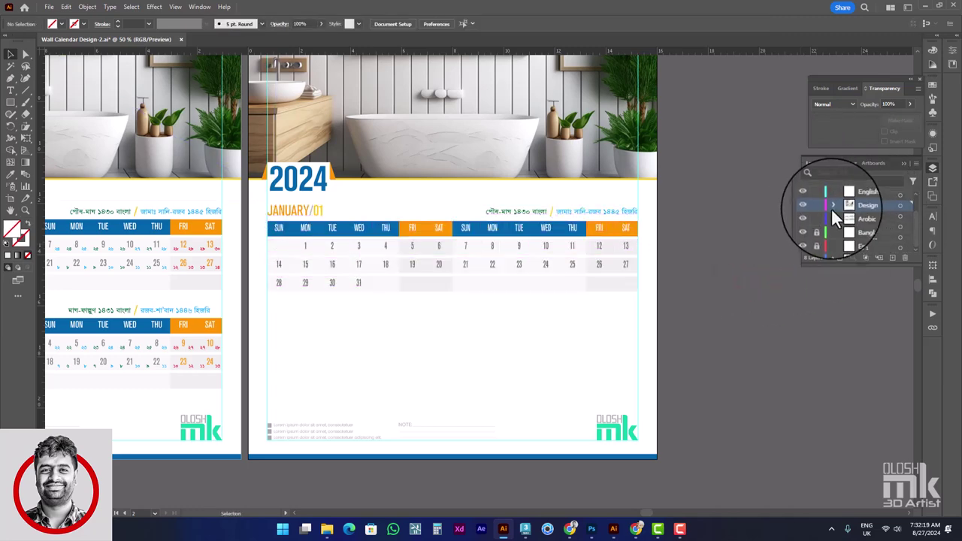
{"action": "key", "text": "ctrl+z"}
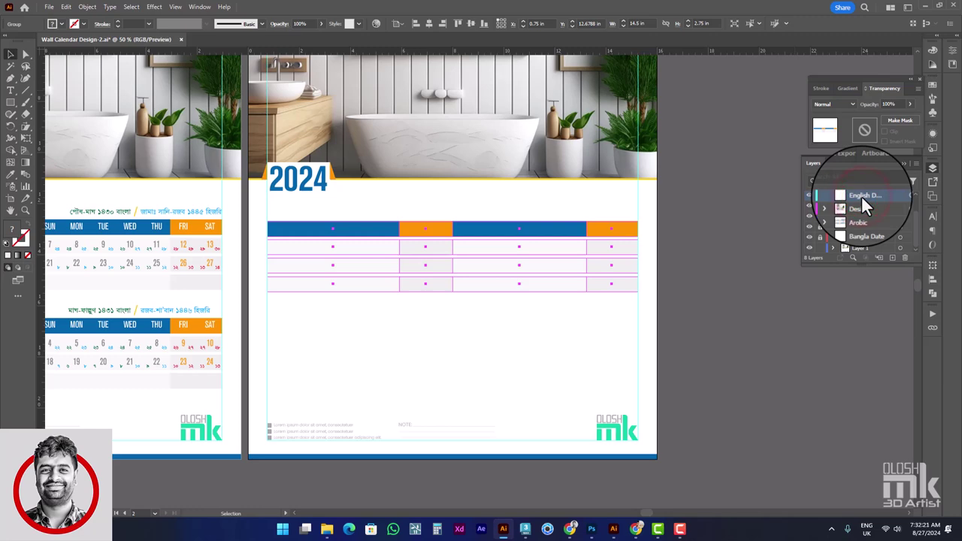
{"action": "left_click_drag", "start_coordinate": [862, 196], "coordinate": [861, 239]}
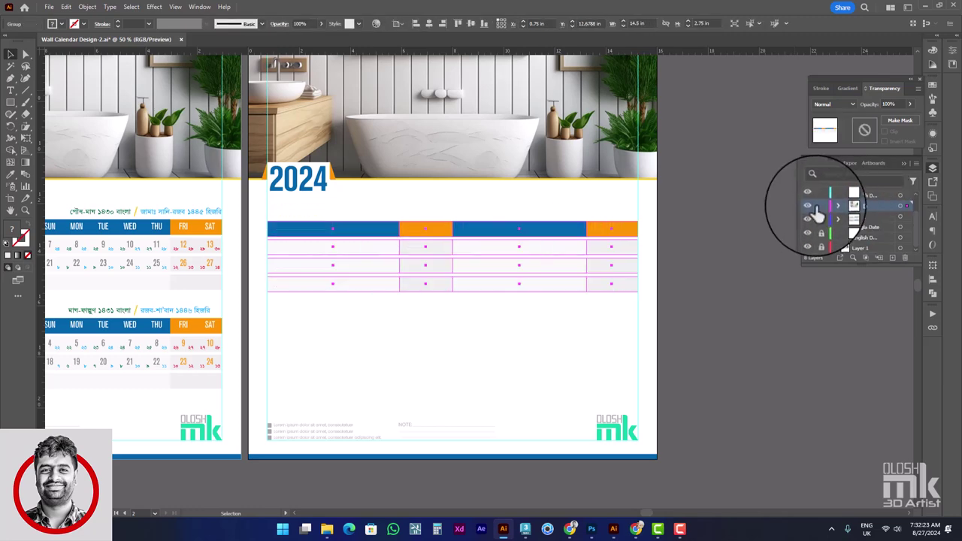
{"action": "left_click", "coordinate": [820, 206]}
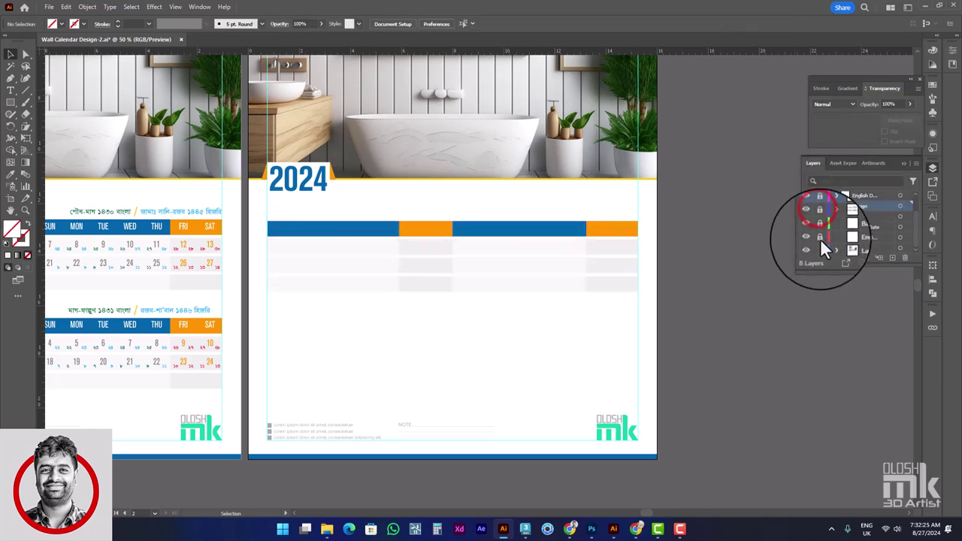
{"action": "left_click", "coordinate": [820, 248]}
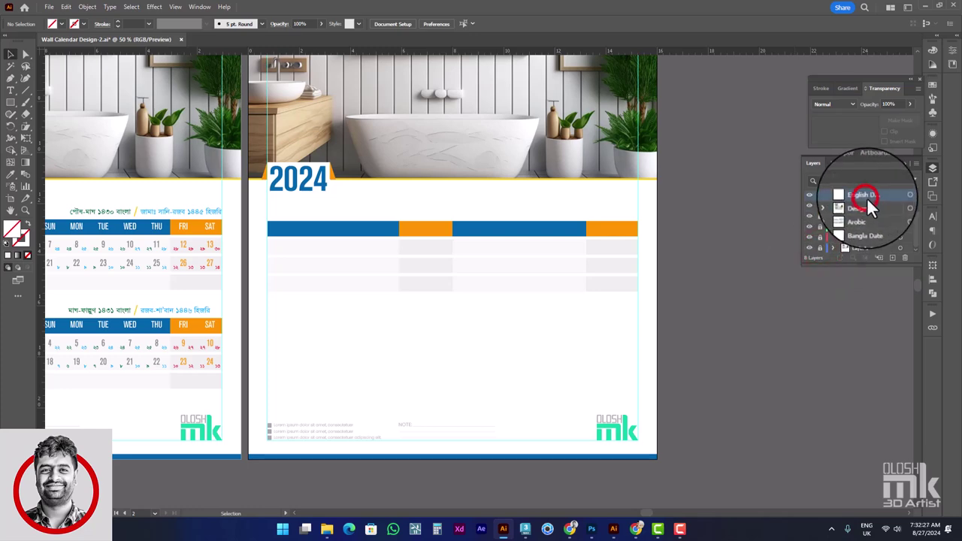
{"action": "left_click", "coordinate": [867, 198]}
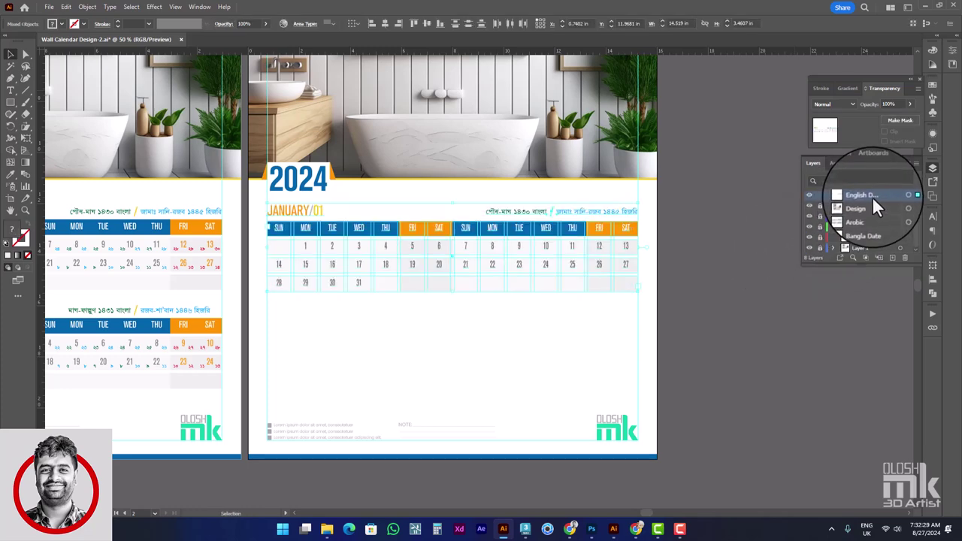
Select the English date table on the right page and nudge its date columns.
{"action": "left_click", "coordinate": [718, 297]}
{"action": "scroll", "coordinate": [704, 258], "scroll_direction": "down", "scroll_amount": 1}
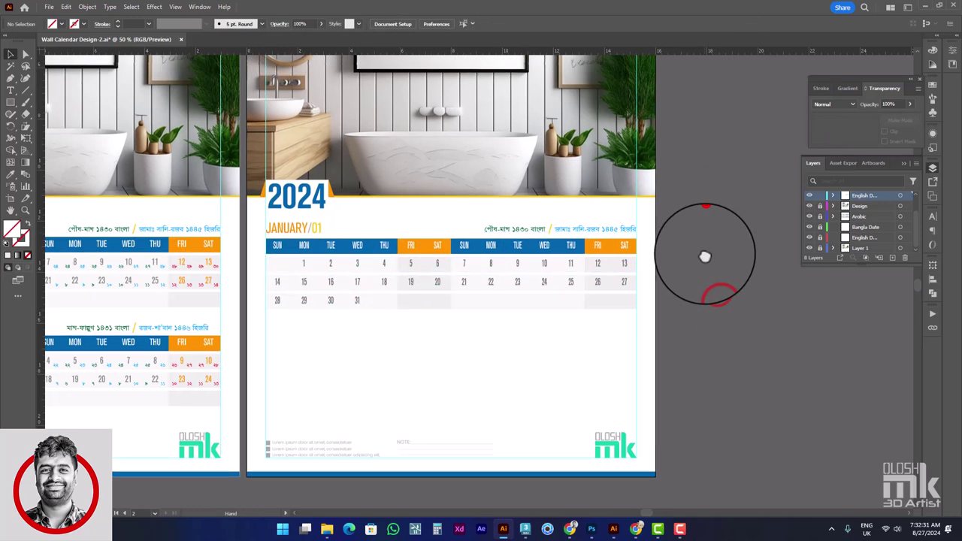
{"action": "scroll", "coordinate": [526, 275], "scroll_direction": "up", "scroll_amount": 2}
{"action": "scroll", "coordinate": [391, 274], "scroll_direction": "up", "scroll_amount": 1, "text": "alt"}
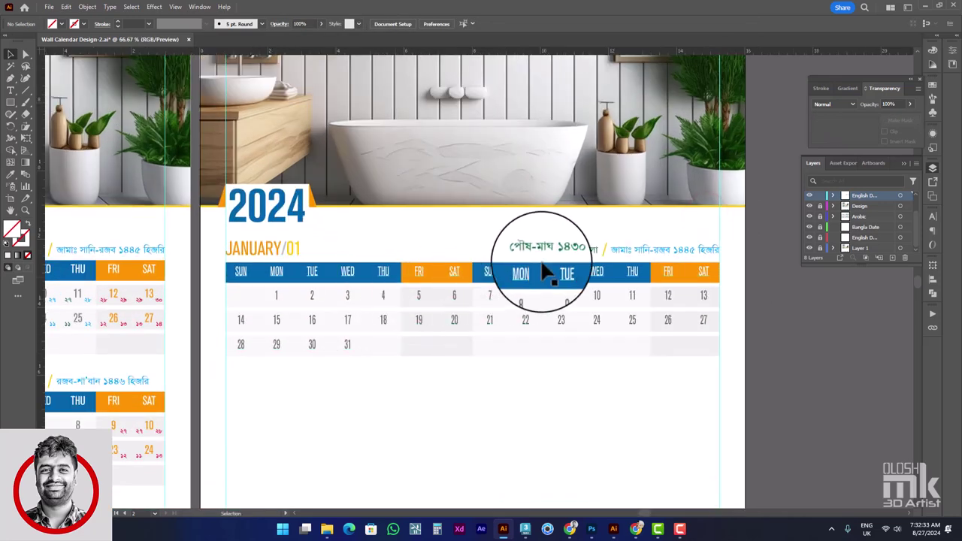
{"action": "left_click", "coordinate": [497, 277]}
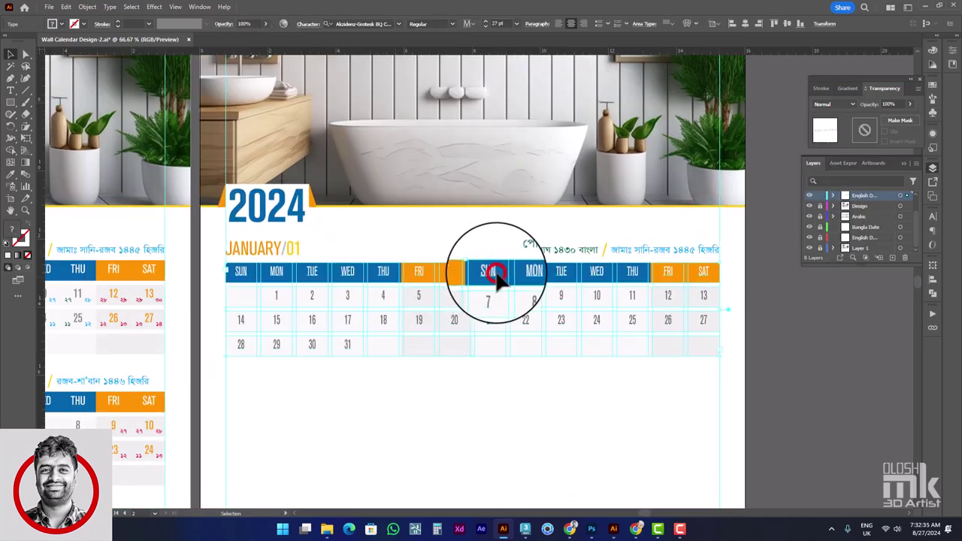
{"action": "left_click_drag", "start_coordinate": [489, 276], "coordinate": [503, 299]}
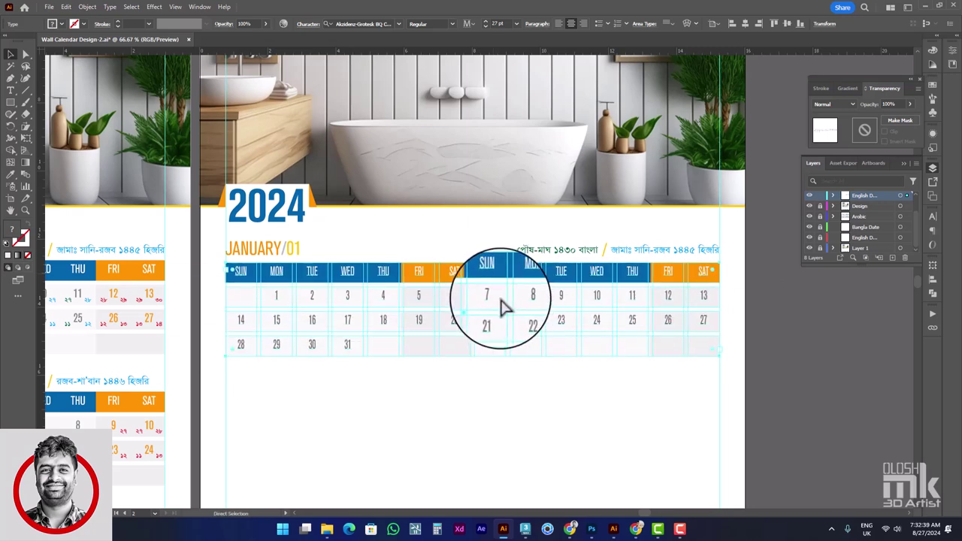
{"action": "left_click", "coordinate": [421, 420]}
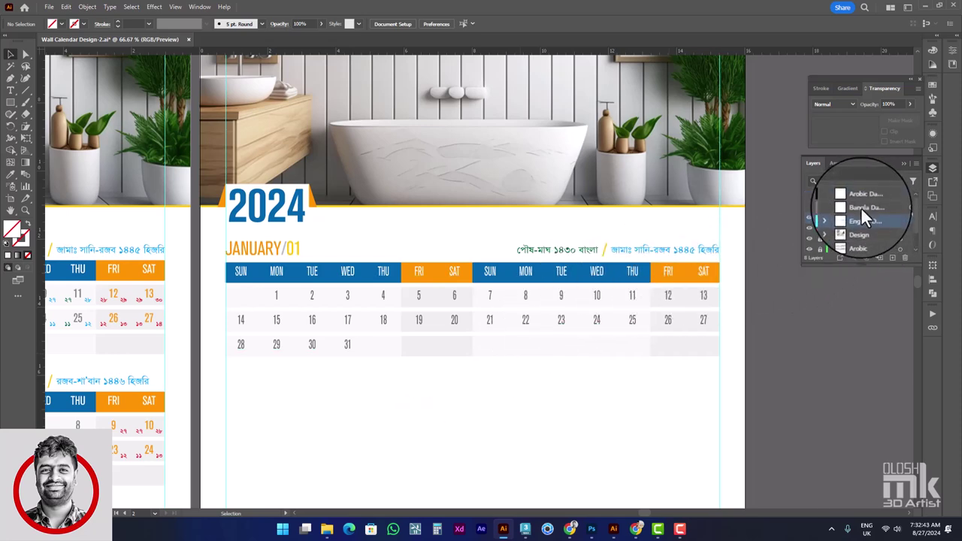
Move the English date layer below the other date layers, toggle its lock, and select the Bangla date grid.
{"action": "left_click_drag", "start_coordinate": [860, 207], "coordinate": [820, 228]}
{"action": "left_click", "coordinate": [819, 218]}
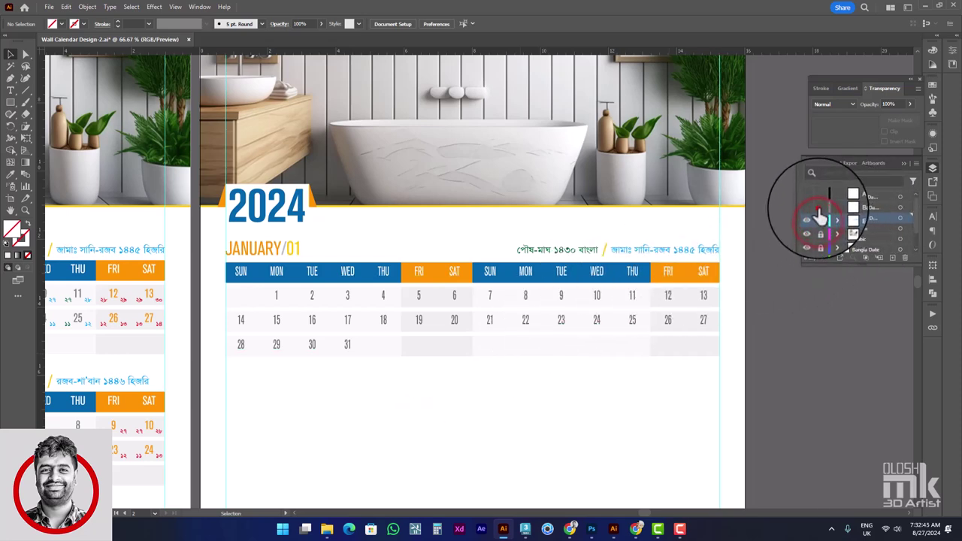
{"action": "left_click", "coordinate": [871, 206]}
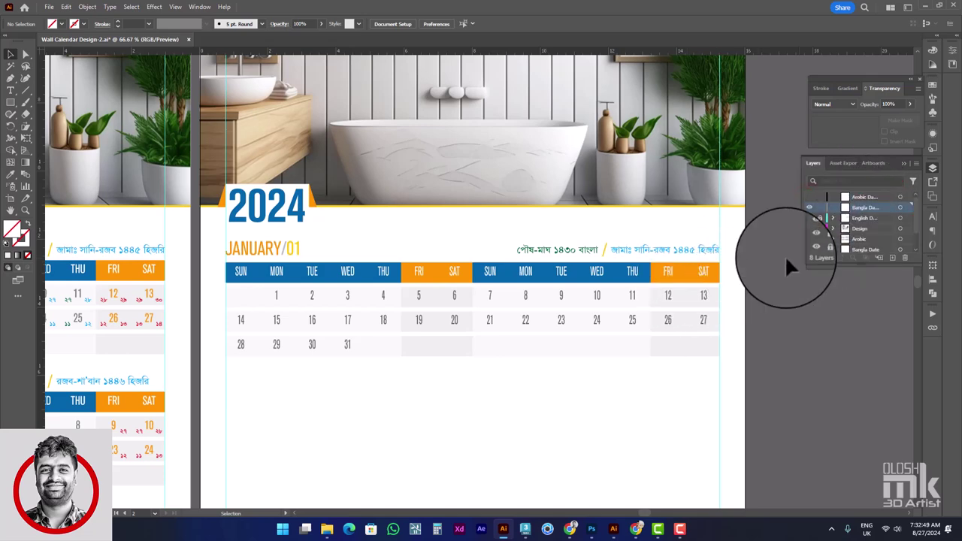
{"action": "left_click", "coordinate": [448, 312]}
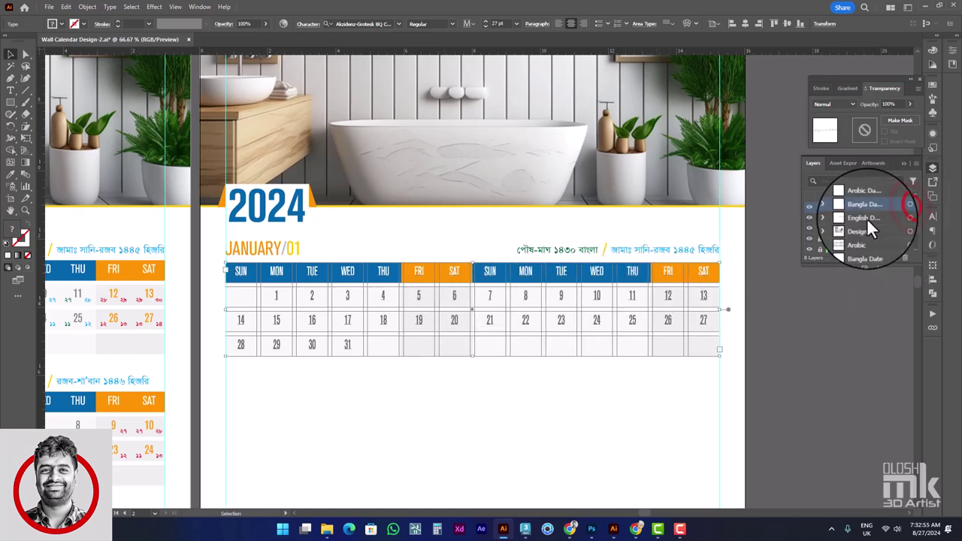
Set the Bangla date layer's colour to green.
{"action": "double_click", "coordinate": [875, 209]}
{"action": "left_click", "coordinate": [515, 236]}
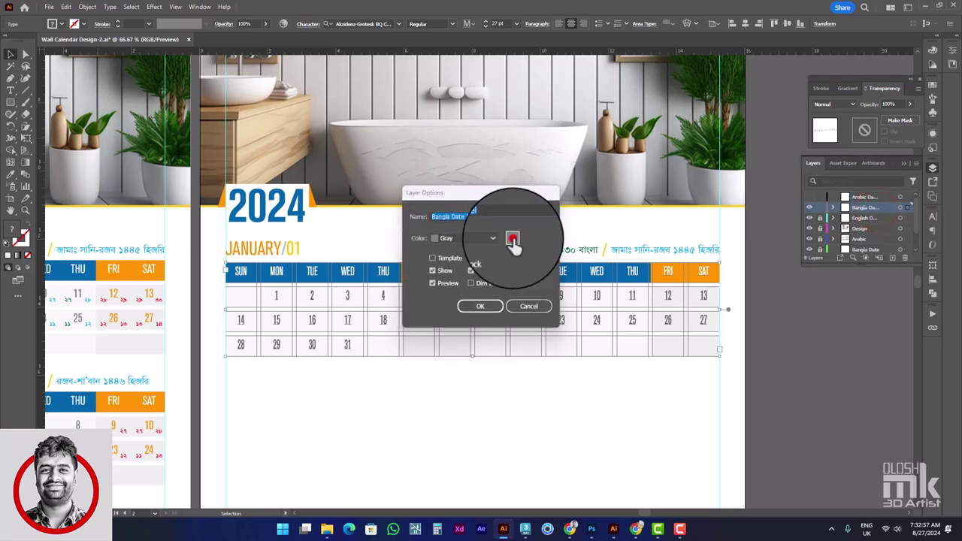
{"action": "left_click", "coordinate": [416, 250]}
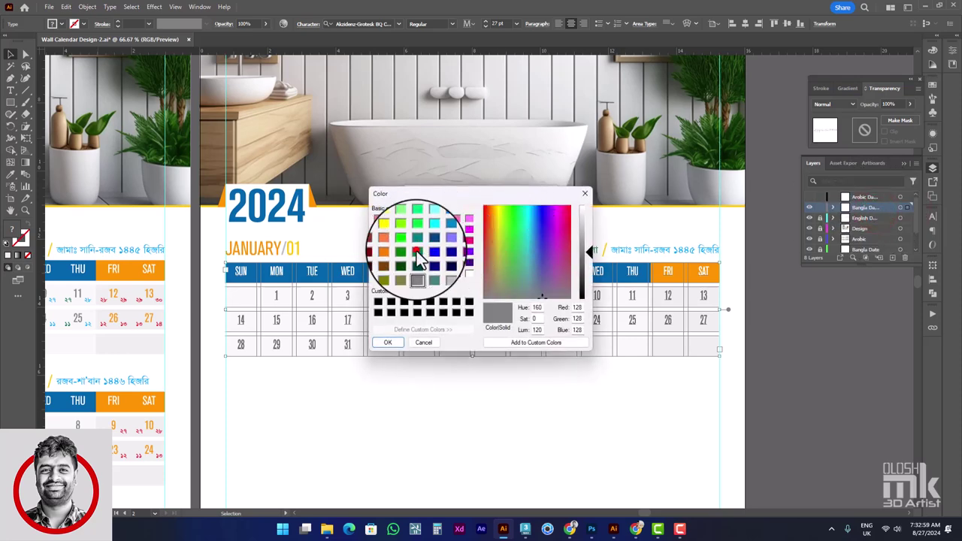
{"action": "left_click", "coordinate": [390, 343]}
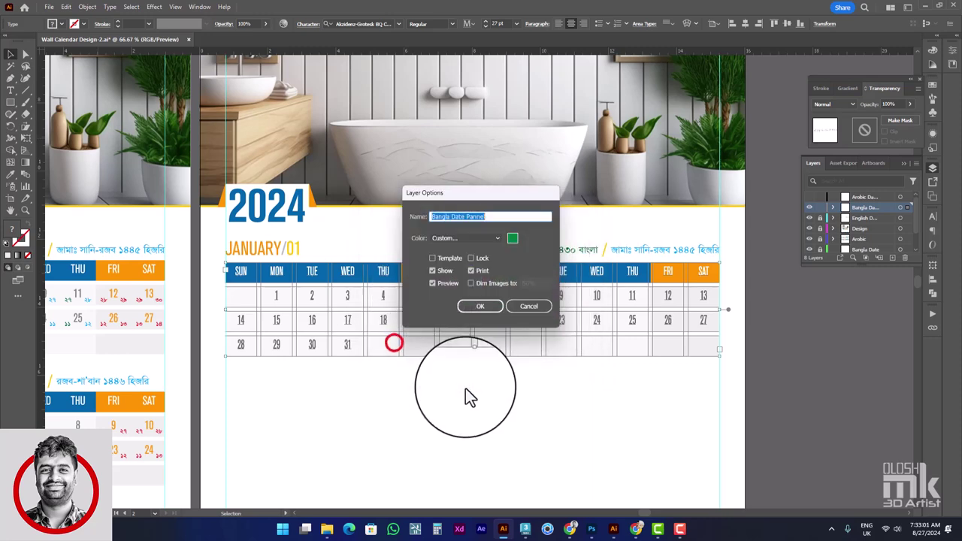
{"action": "left_click", "coordinate": [479, 306]}
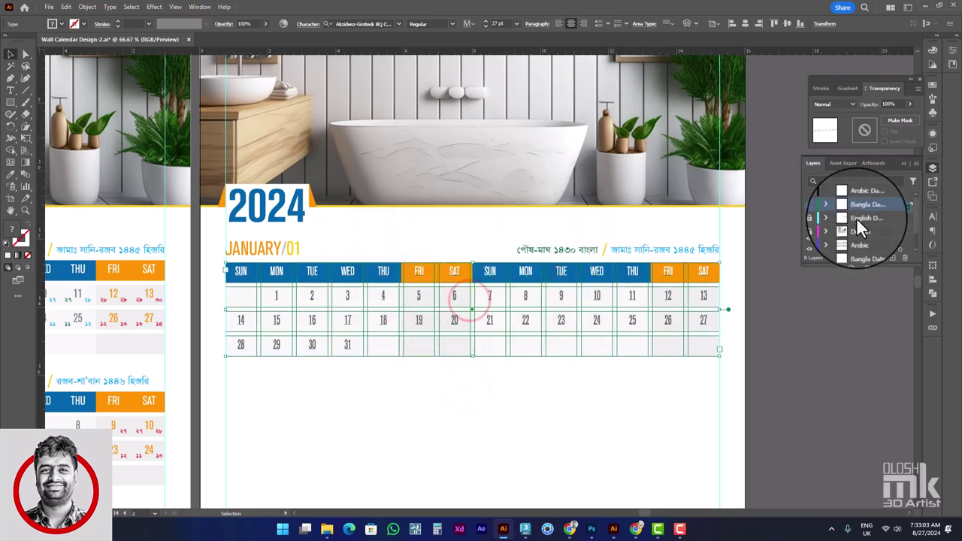
Set the English date layer's colour to orange and move its selected art onto the Bangla date layer.
{"action": "left_click", "coordinate": [907, 218]}
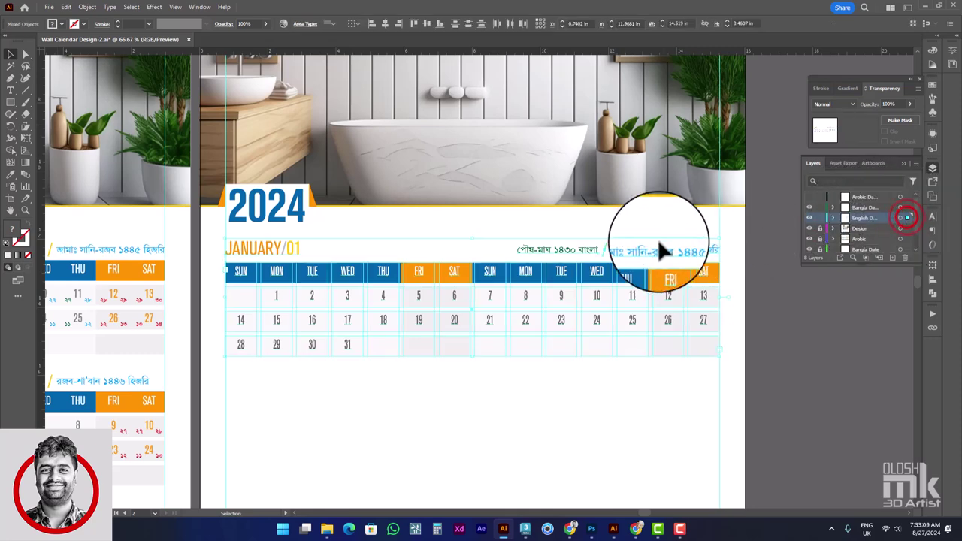
{"action": "double_click", "coordinate": [864, 218]}
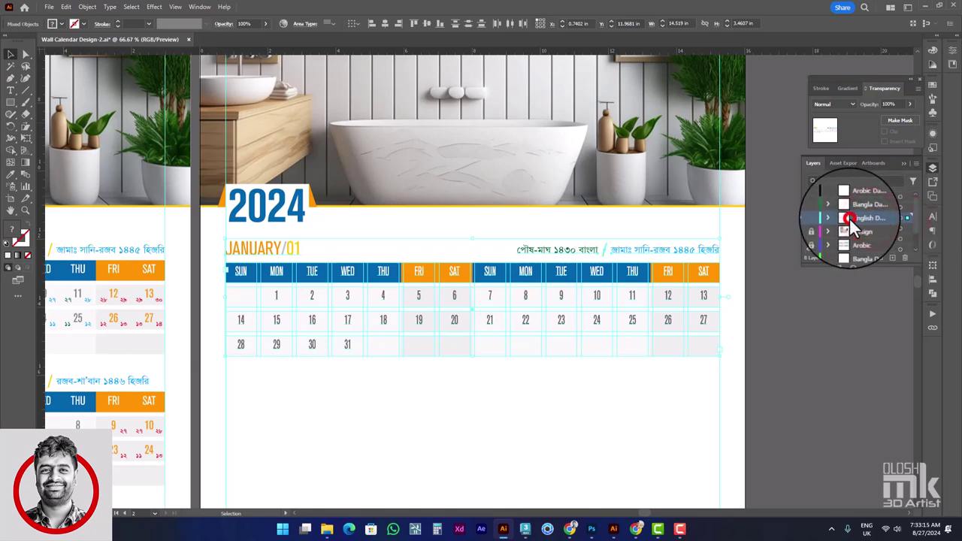
{"action": "double_click", "coordinate": [843, 218]}
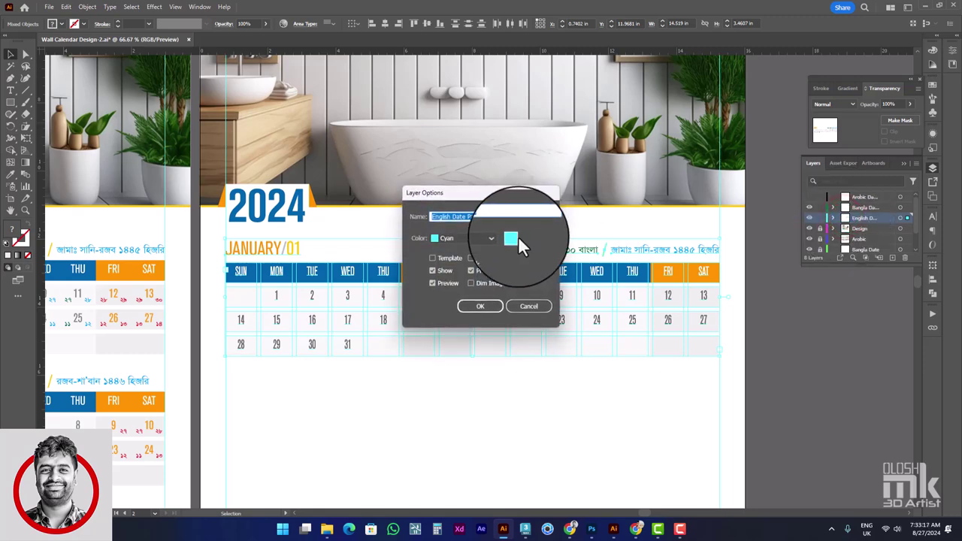
{"action": "left_click", "coordinate": [514, 239]}
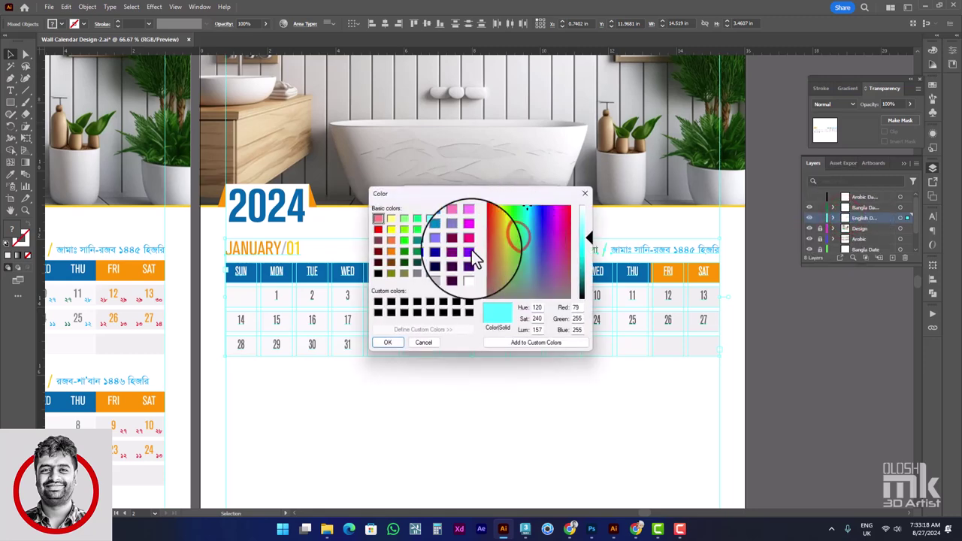
{"action": "left_click", "coordinate": [392, 241]}
{"action": "left_click", "coordinate": [388, 342]}
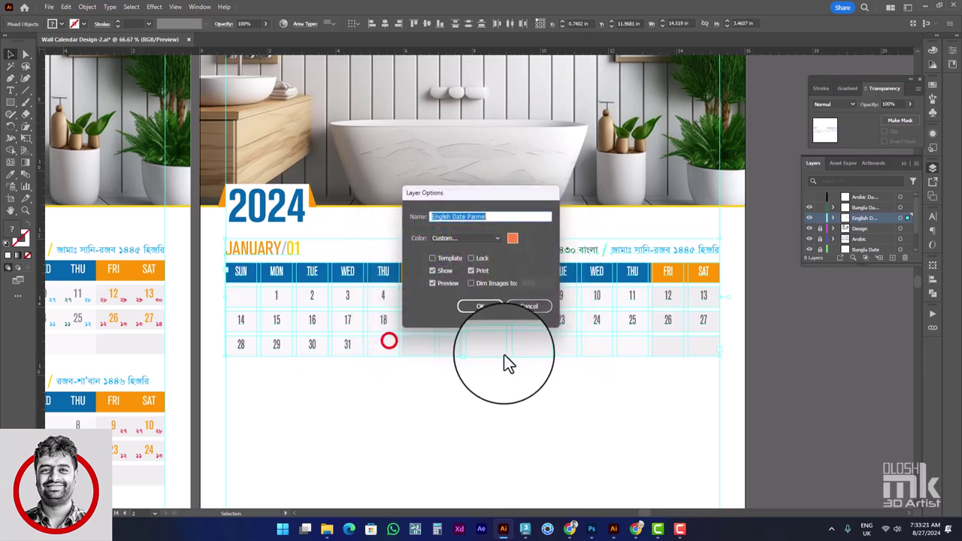
{"action": "left_click", "coordinate": [481, 307]}
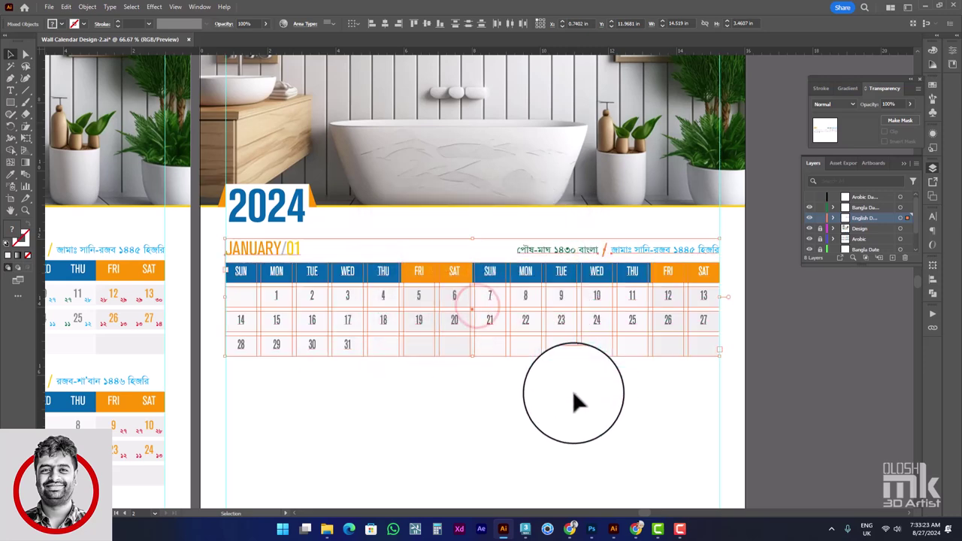
{"action": "left_click_drag", "start_coordinate": [908, 218], "coordinate": [907, 207]}
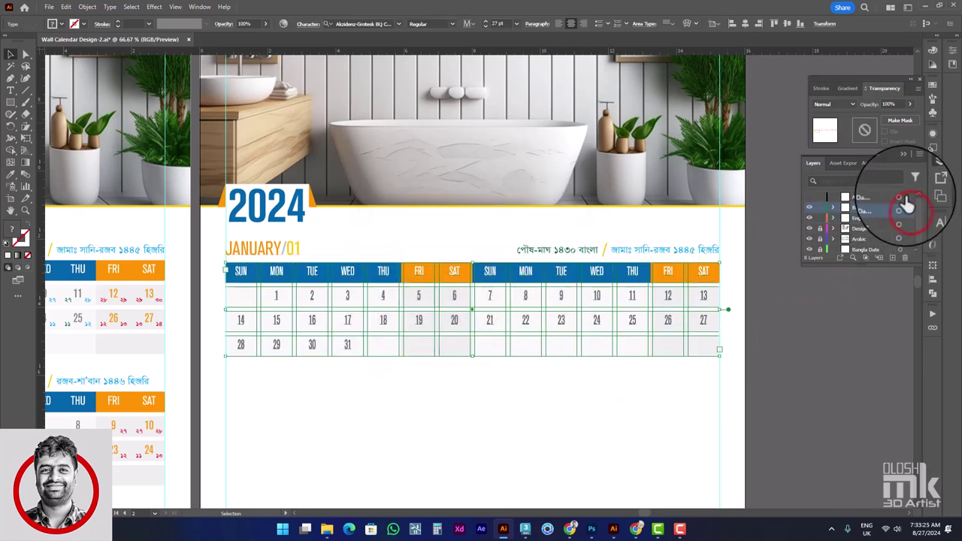
Set the Arabic date layer's colour to blue, then select the date grid on the Bangla layer.
{"action": "key", "text": "ctrl+shift+a"}
{"action": "double_click", "coordinate": [861, 197]}
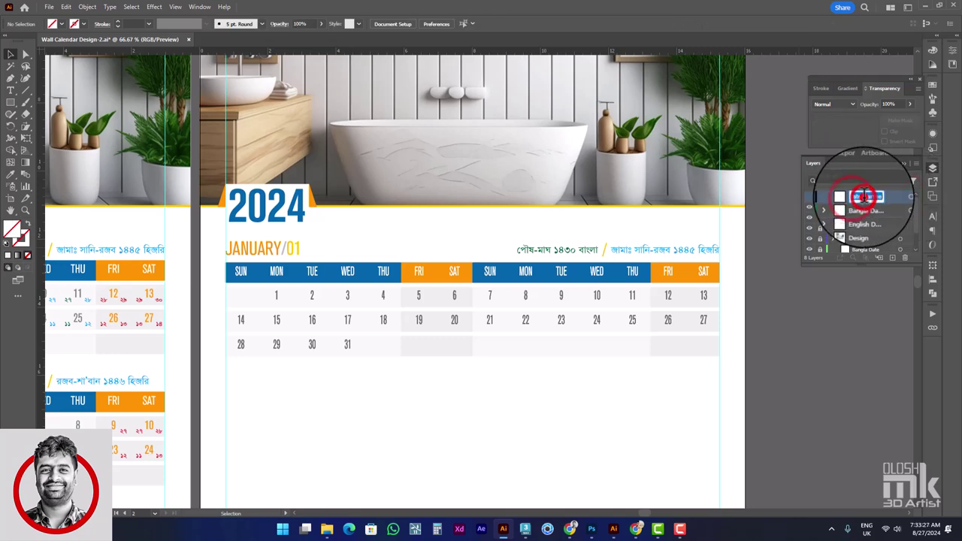
{"action": "double_click", "coordinate": [842, 196]}
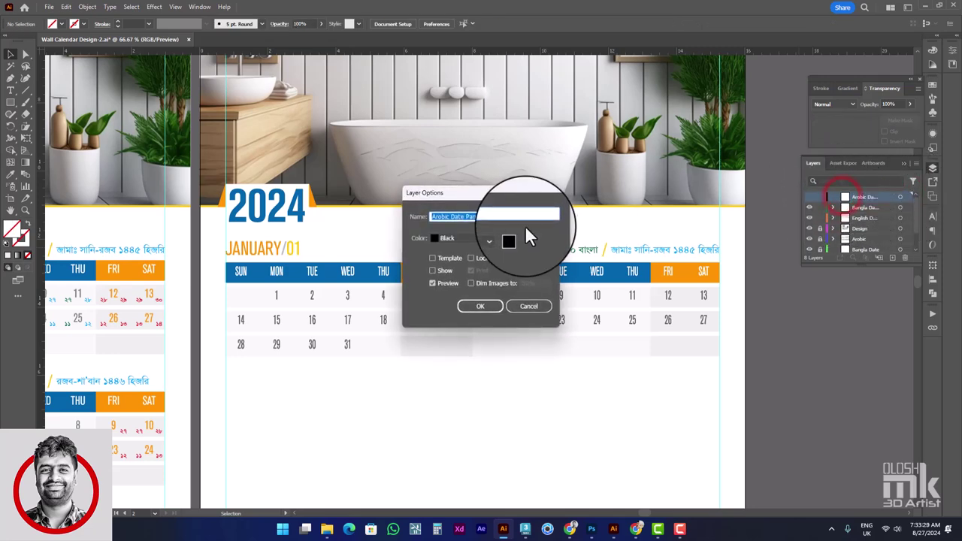
{"action": "left_click", "coordinate": [512, 238]}
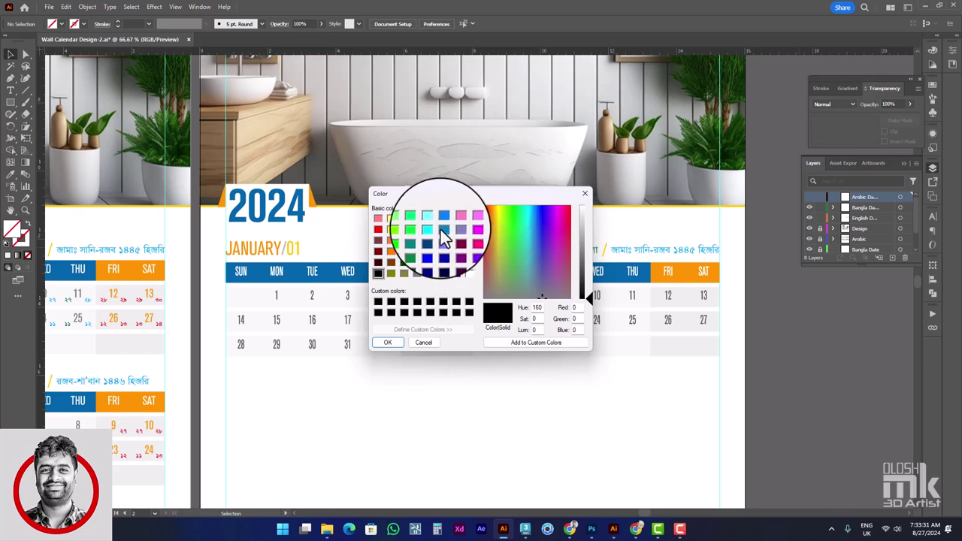
{"action": "left_click", "coordinate": [443, 219]}
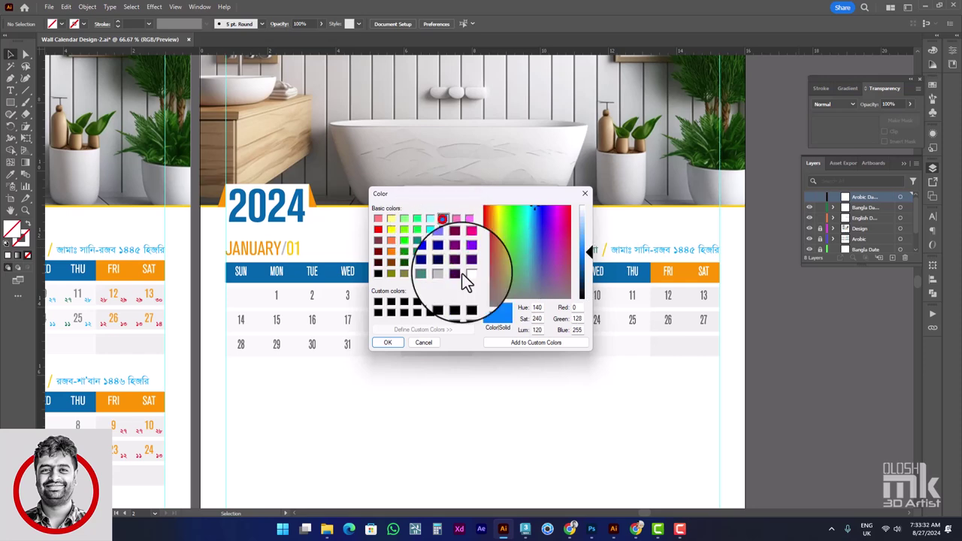
{"action": "left_click", "coordinate": [388, 343]}
{"action": "left_click", "coordinate": [485, 304]}
{"action": "left_click", "coordinate": [537, 383]}
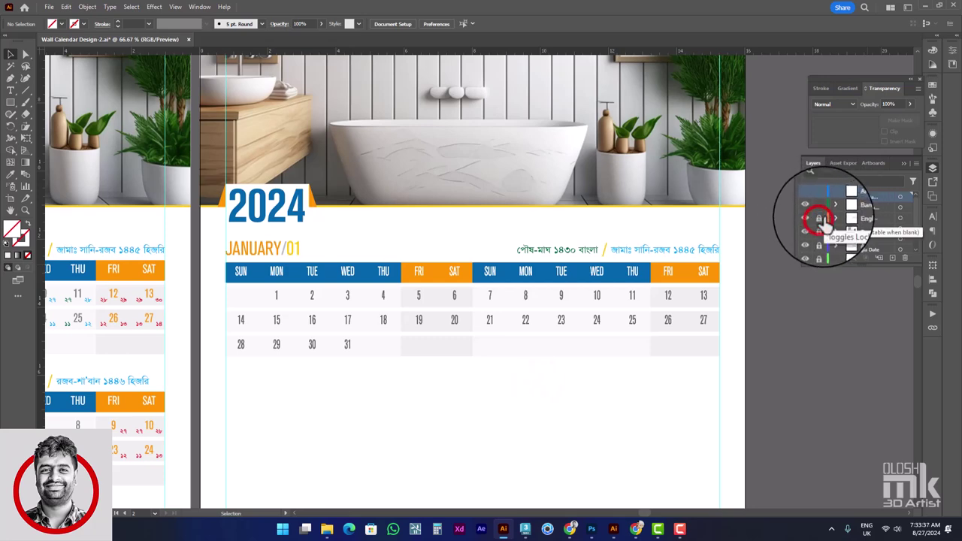
{"action": "left_click", "coordinate": [878, 207]}
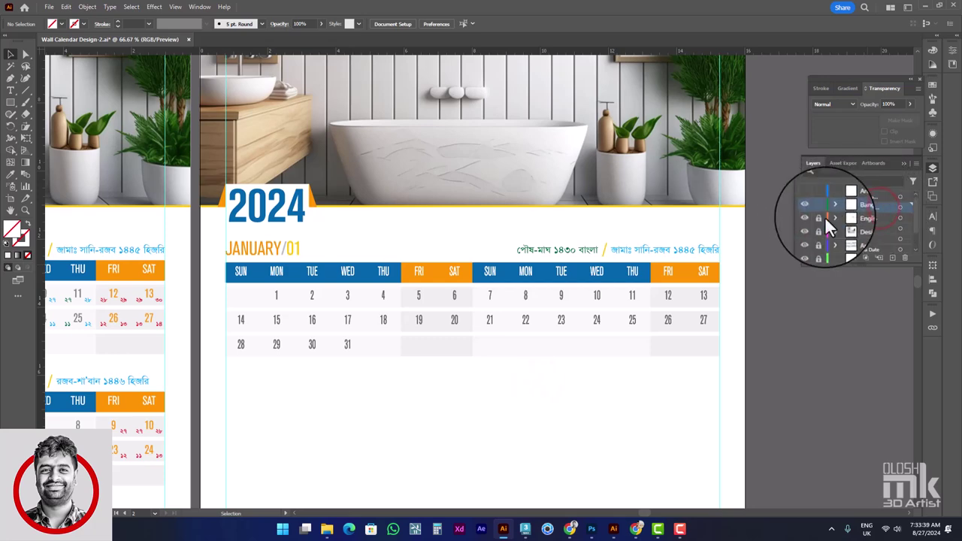
{"action": "left_click", "coordinate": [598, 298]}
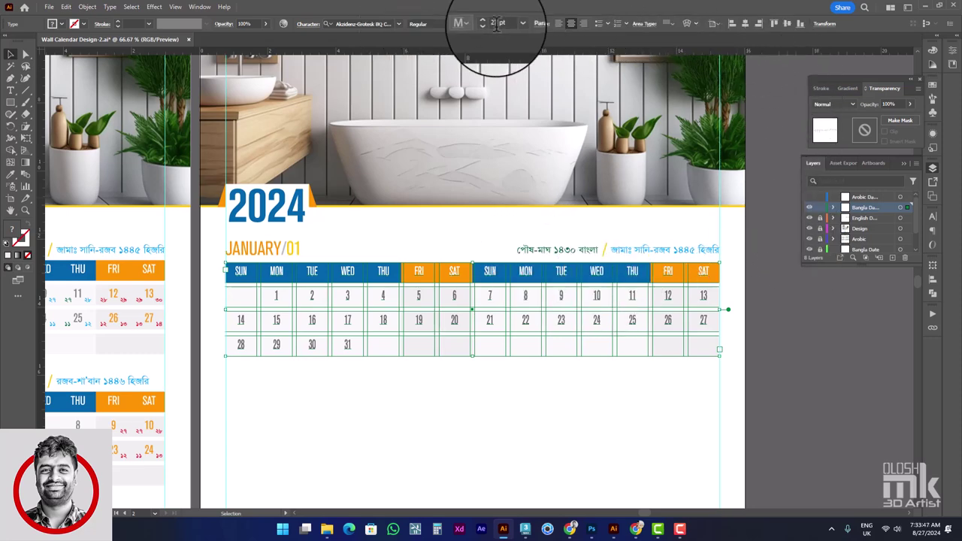
Make the selected date text subscript and right-aligned in the Character panel.
{"action": "left_click", "coordinate": [199, 7]}
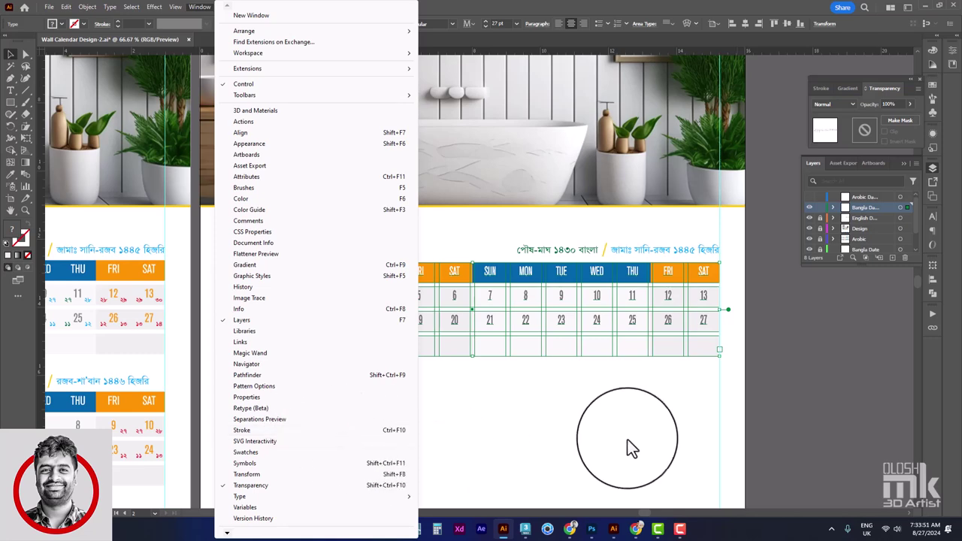
{"action": "mouse_move", "coordinate": [240, 496]}
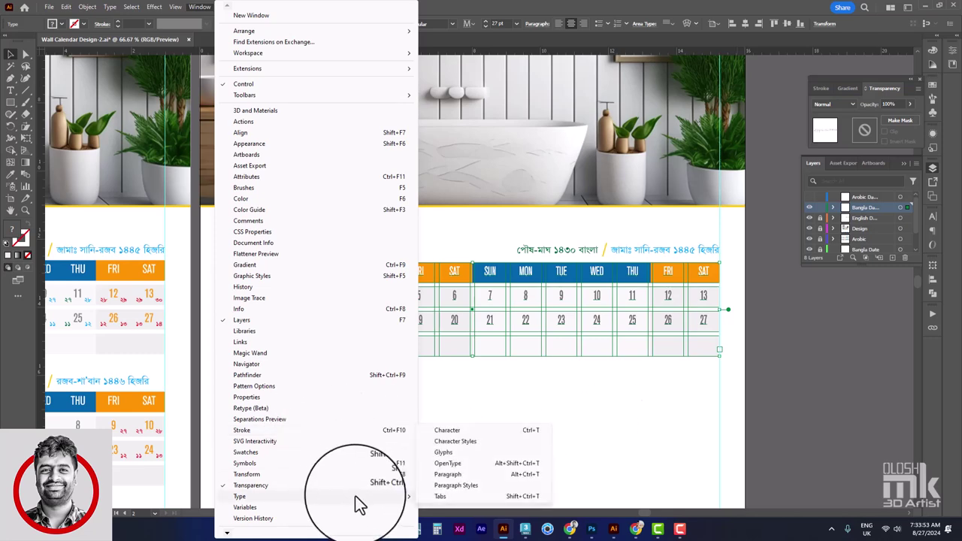
{"action": "left_click", "coordinate": [462, 432]}
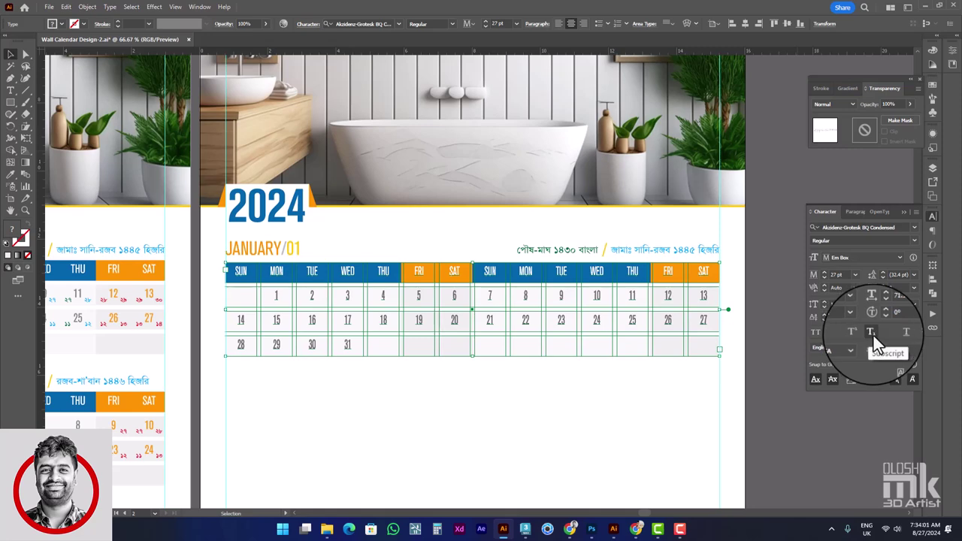
{"action": "left_click", "coordinate": [874, 335]}
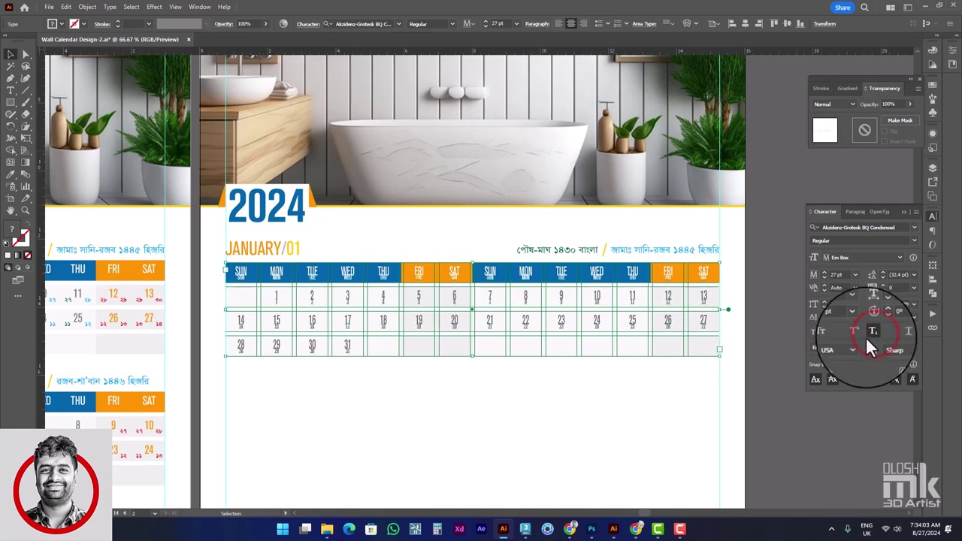
{"action": "left_click", "coordinate": [587, 23]}
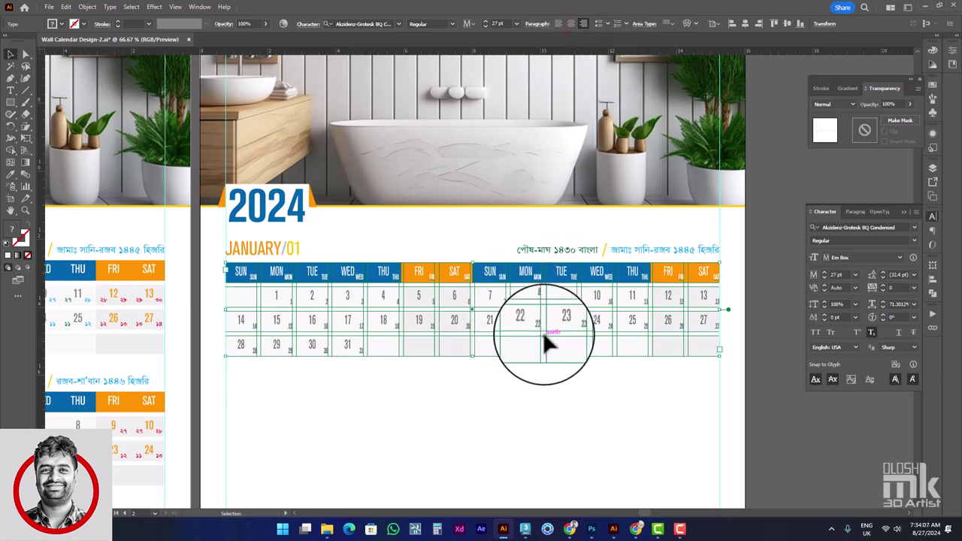
{"action": "scroll", "coordinate": [543, 331], "scroll_direction": "up", "scroll_amount": 1}
{"action": "scroll", "coordinate": [535, 330], "scroll_direction": "up", "scroll_amount": 1}
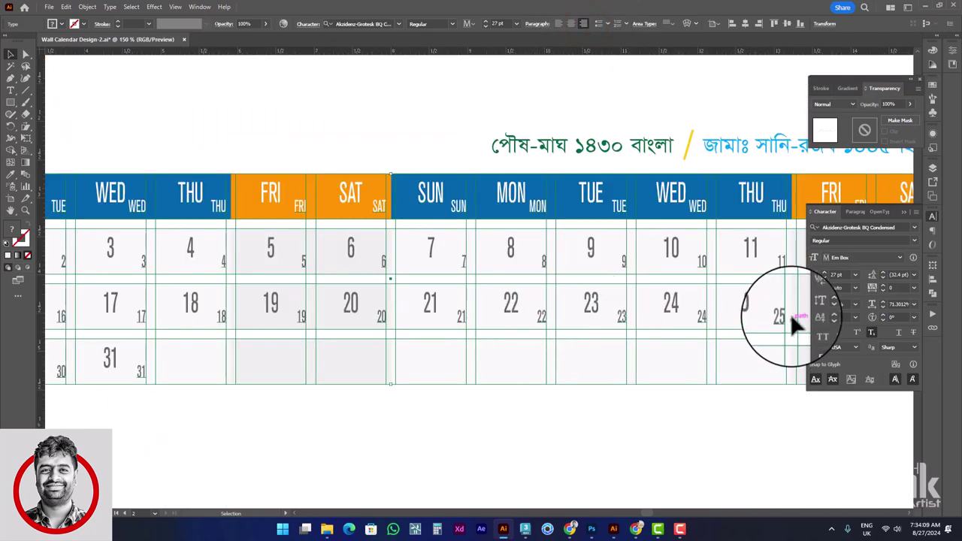
Change the selected date text's font to SutonnyMJ Regular.
{"action": "left_click", "coordinate": [382, 23]}
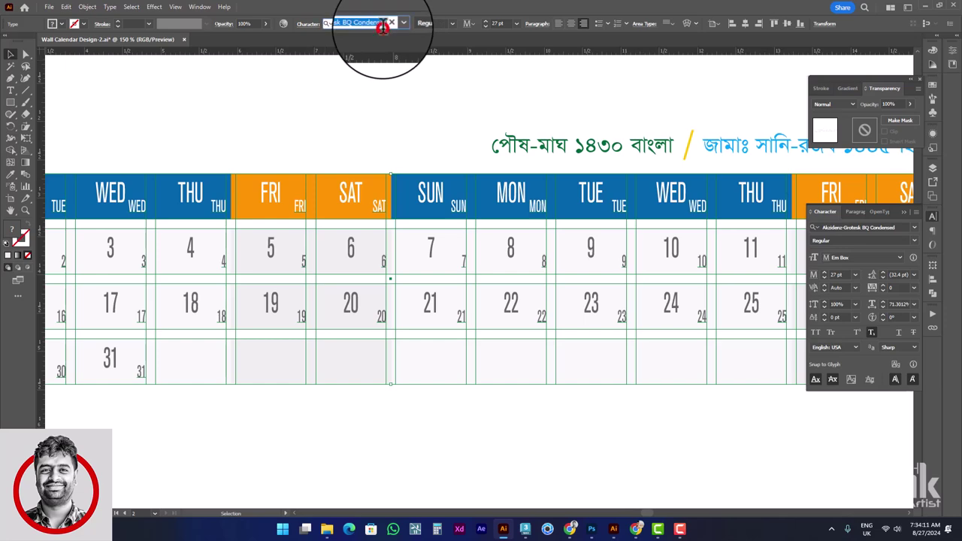
{"action": "key", "text": "BackSpace"}
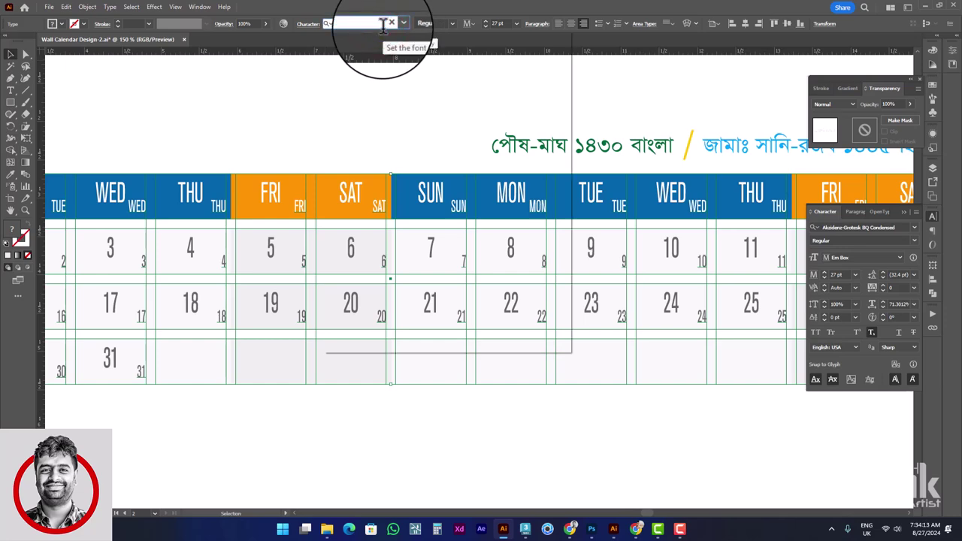
{"action": "type", "text": "sutonny"}
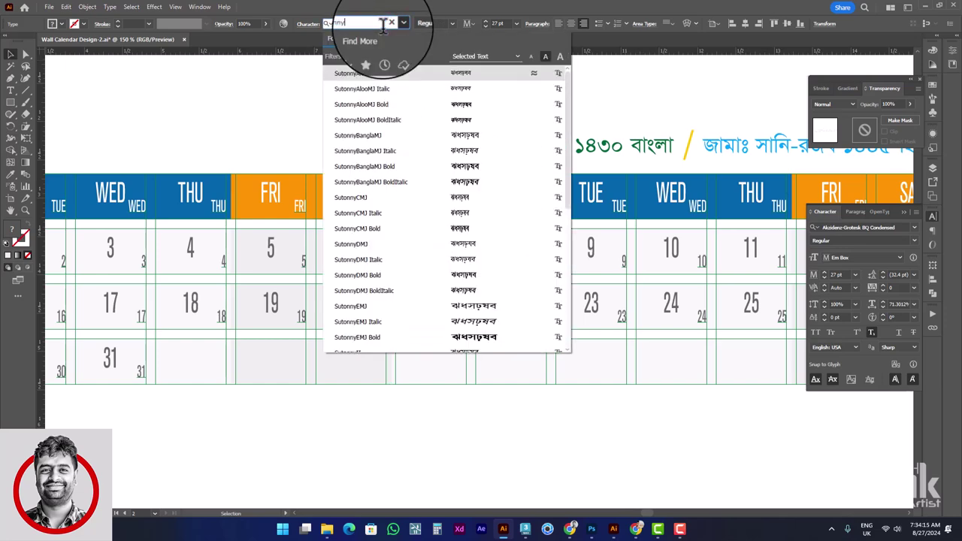
{"action": "type", "text": "mj"}
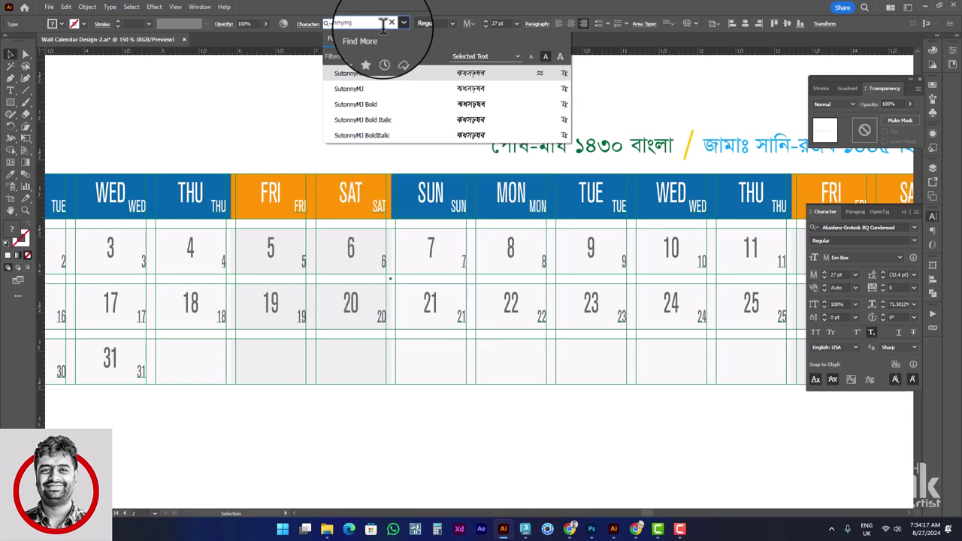
{"action": "key", "text": "Down"}
{"action": "key", "text": "Down"}
{"action": "key", "text": "Up"}
{"action": "key", "text": "Return"}
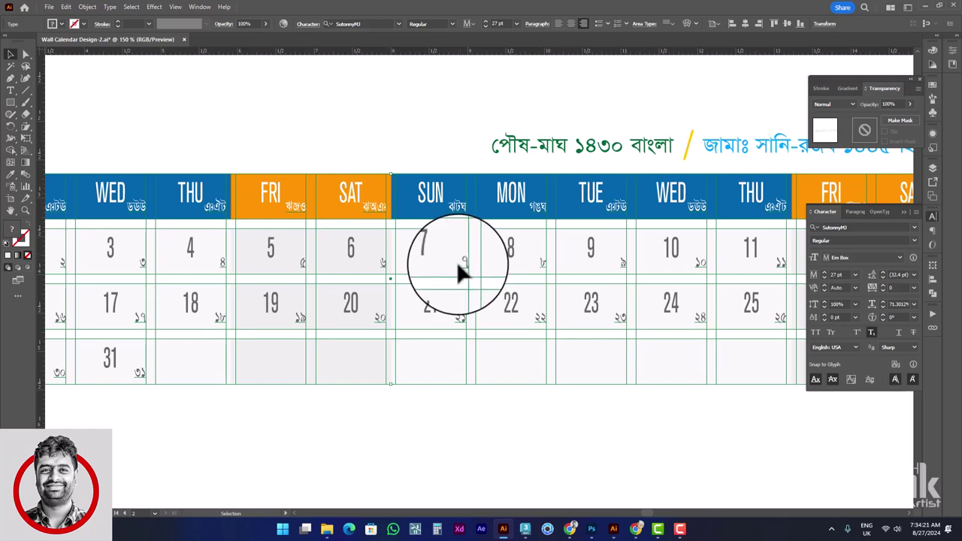
Select the calendar table group and bring up the Paragraph panel.
{"action": "scroll", "coordinate": [444, 251], "scroll_direction": "down", "scroll_amount": 1, "text": "alt"}
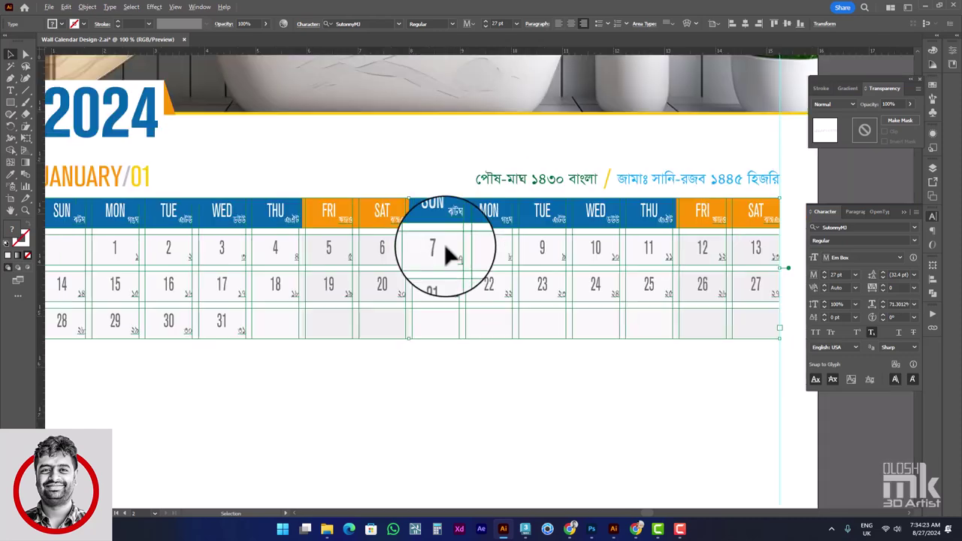
{"action": "left_click", "coordinate": [469, 360]}
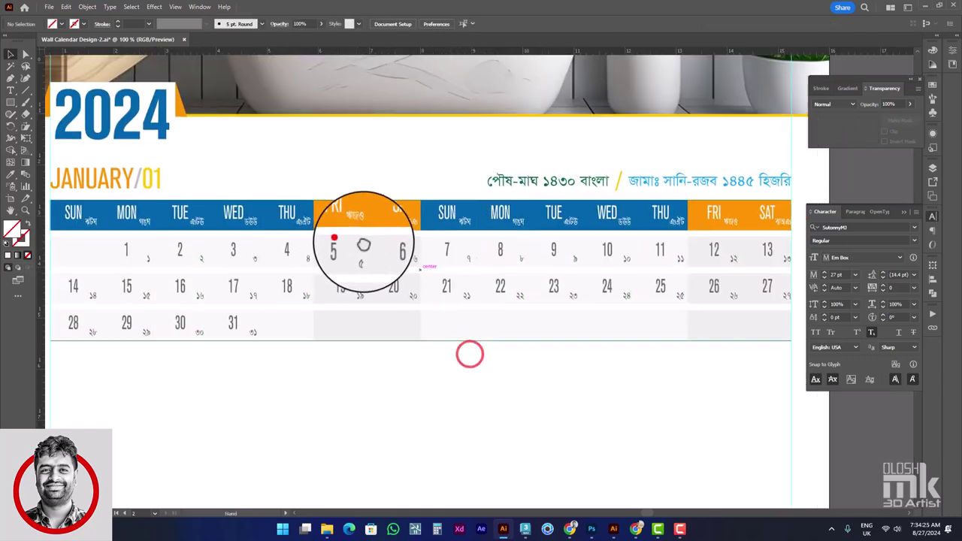
{"action": "mouse_move", "coordinate": [340, 239]}
{"action": "left_mouse_down"}
{"action": "mouse_move", "coordinate": [651, 251]}
{"action": "mouse_move", "coordinate": [279, 247]}
{"action": "left_mouse_up"}
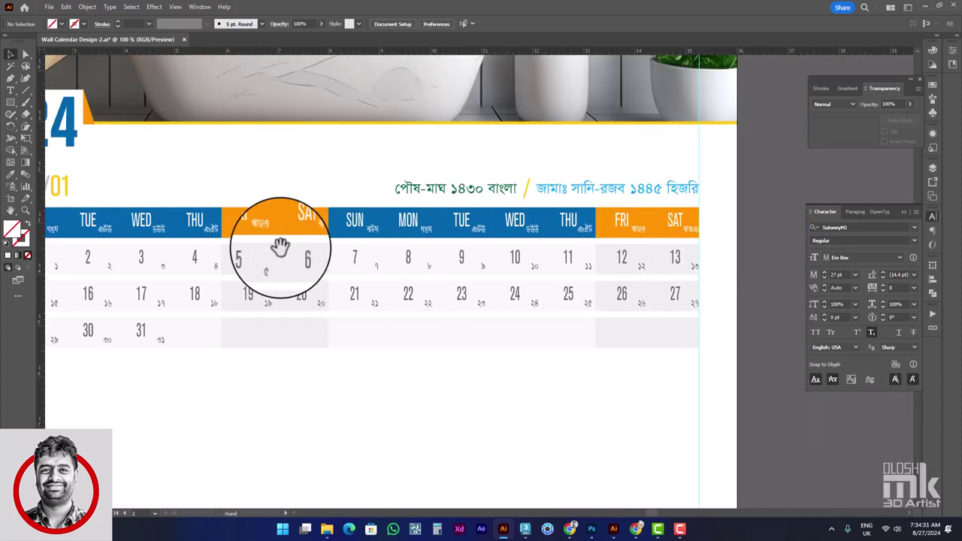
{"action": "left_click", "coordinate": [483, 303]}
{"action": "scroll", "coordinate": [482, 301], "scroll_direction": "up", "scroll_amount": 2}
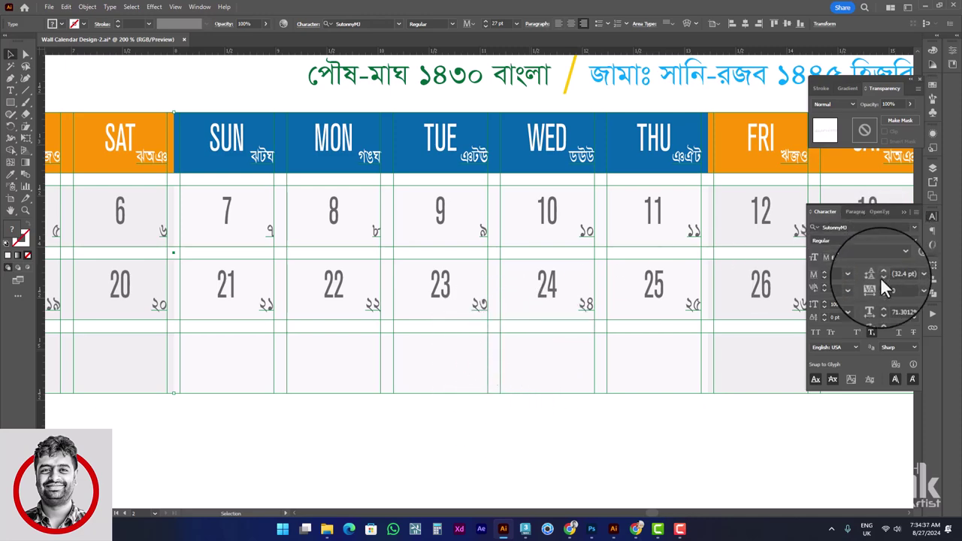
{"action": "left_click", "coordinate": [859, 212]}
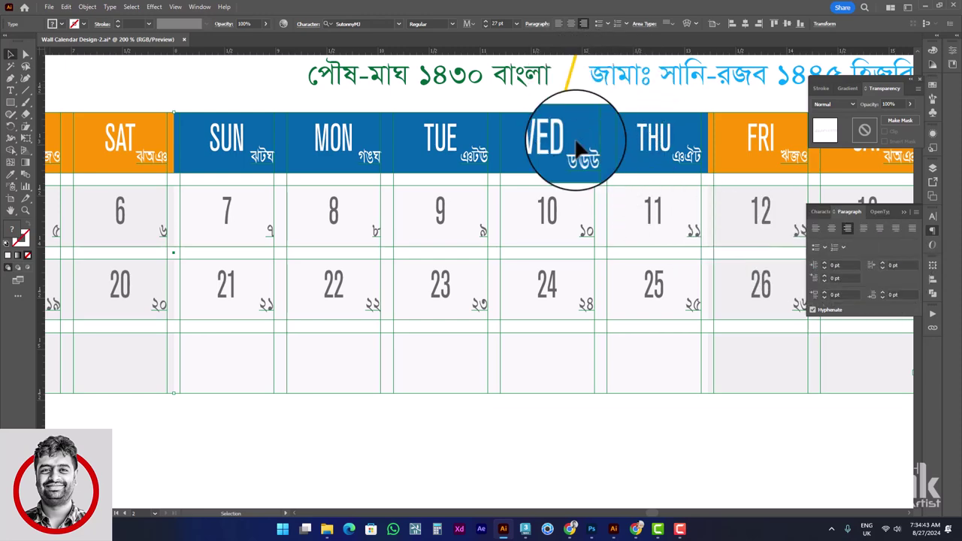
{"action": "scroll", "coordinate": [590, 230], "scroll_direction": "down", "scroll_amount": 1}
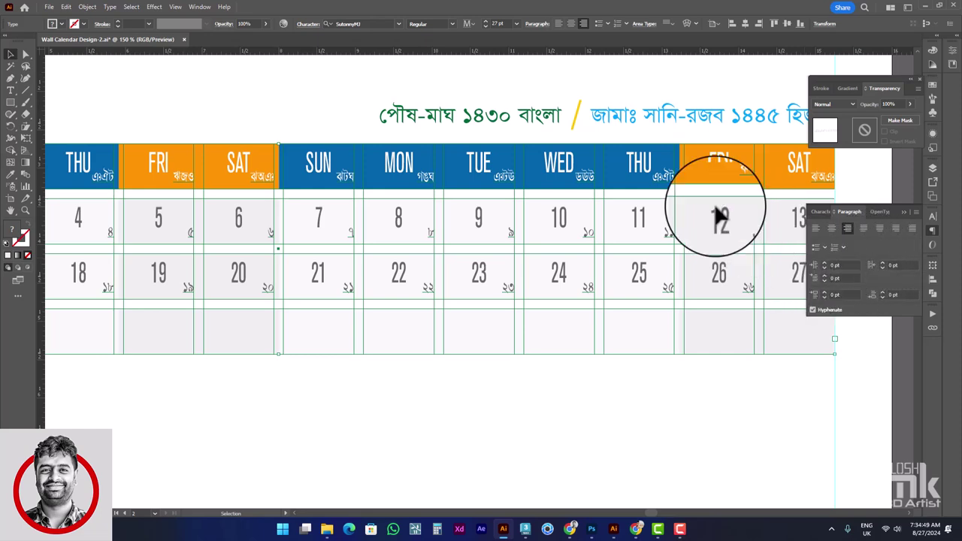
Left-align the small Bengali numerals and raise their left indent to 7 pt.
{"action": "left_click", "coordinate": [560, 23]}
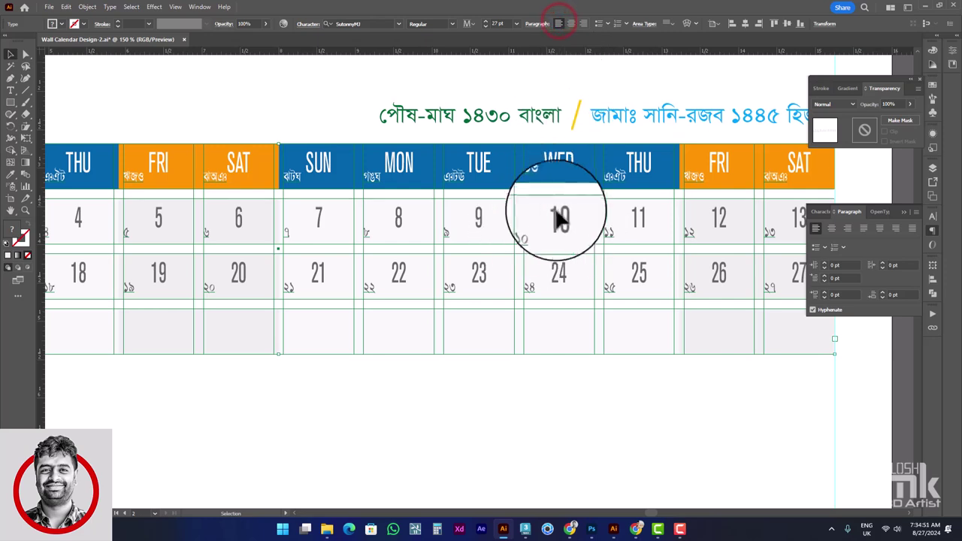
{"action": "left_click", "coordinate": [824, 264]}
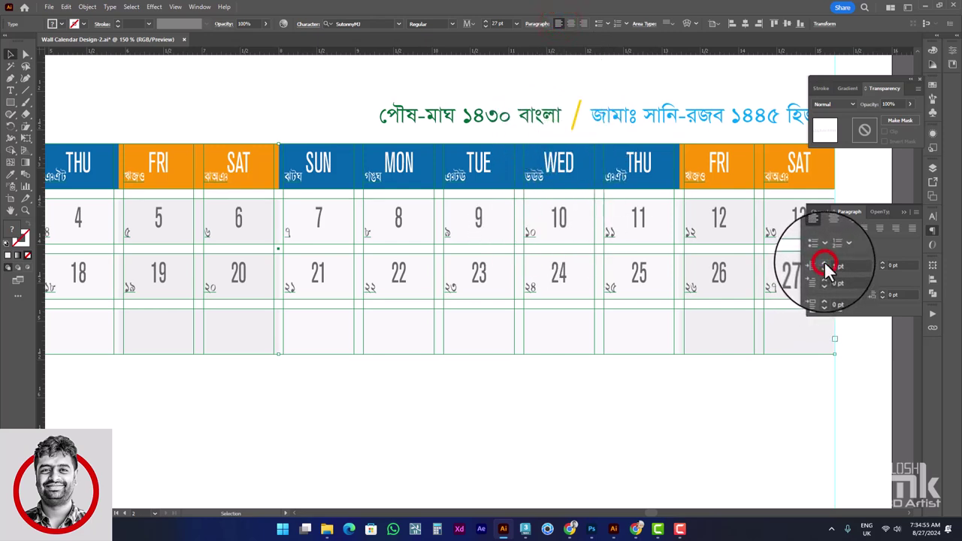
{"action": "left_click", "coordinate": [825, 264]}
{"action": "left_click", "coordinate": [825, 264]}
{"action": "left_click", "coordinate": [825, 264]}
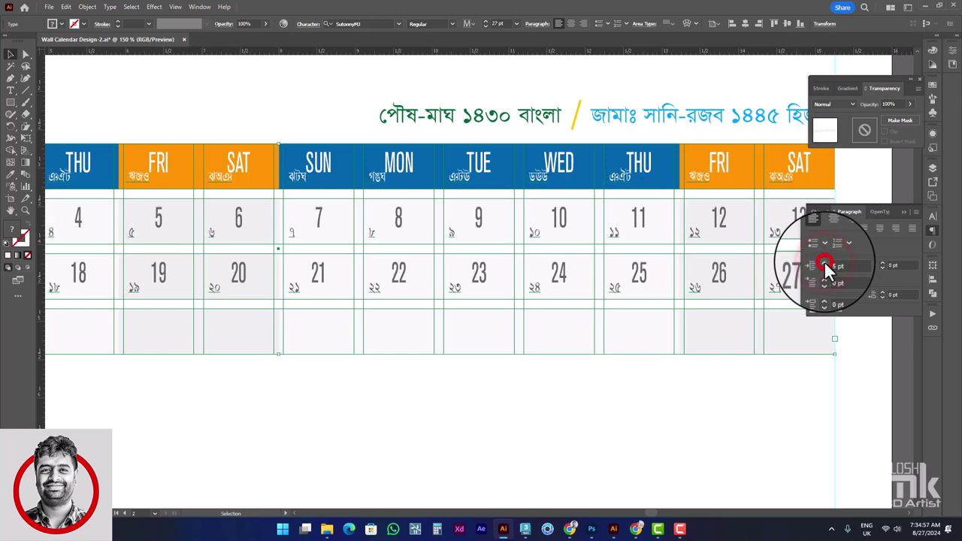
{"action": "left_click", "coordinate": [825, 264]}
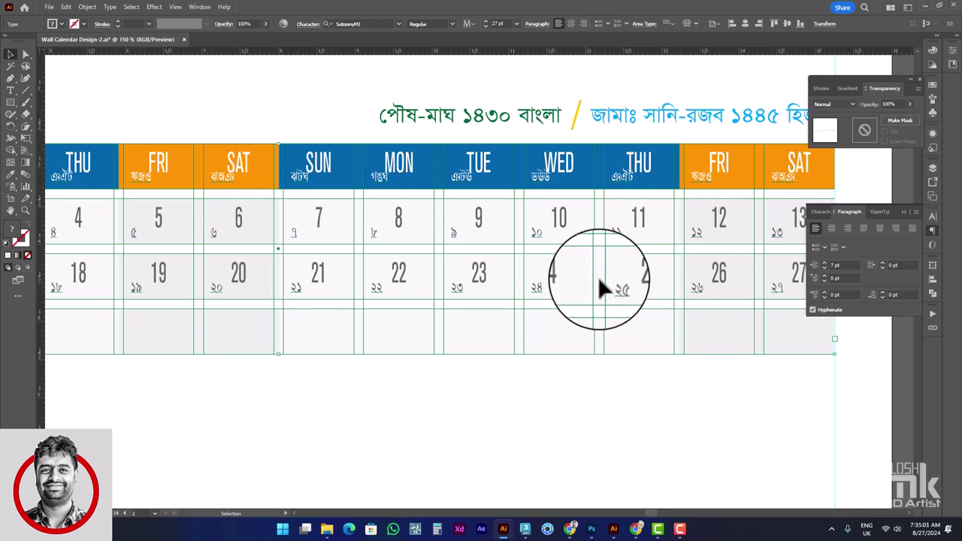
{"action": "scroll", "coordinate": [251, 185], "scroll_direction": "down", "scroll_amount": 1, "text": "alt"}
{"action": "scroll", "coordinate": [77, 203], "scroll_direction": "up", "scroll_amount": 3}
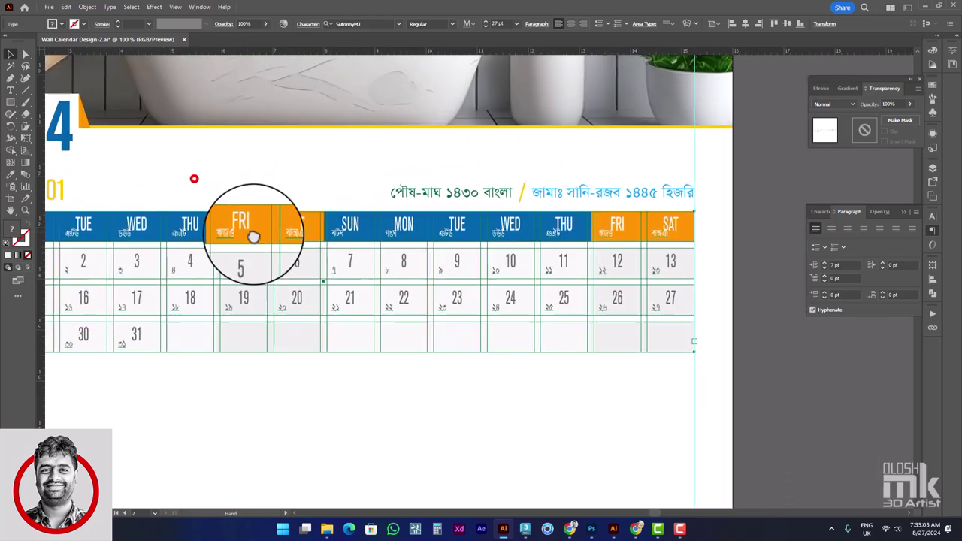
Select the Bengali sub-labels in the weekday header, apply the paragraph setting, and tab the dates along.
{"action": "left_click_drag", "start_coordinate": [132, 247], "coordinate": [247, 247]}
{"action": "left_click", "coordinate": [11, 90]}
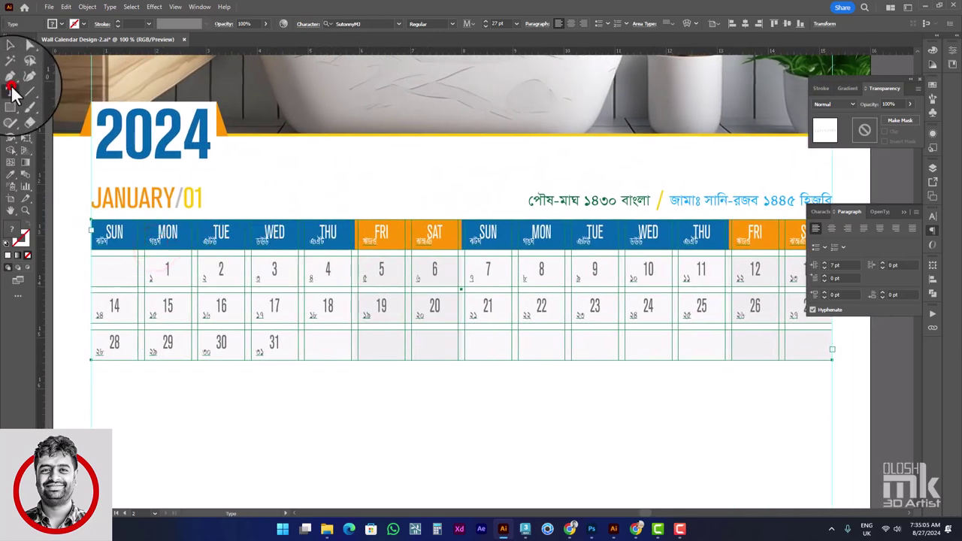
{"action": "double_click", "coordinate": [105, 235]}
{"action": "key", "text": "Escape"}
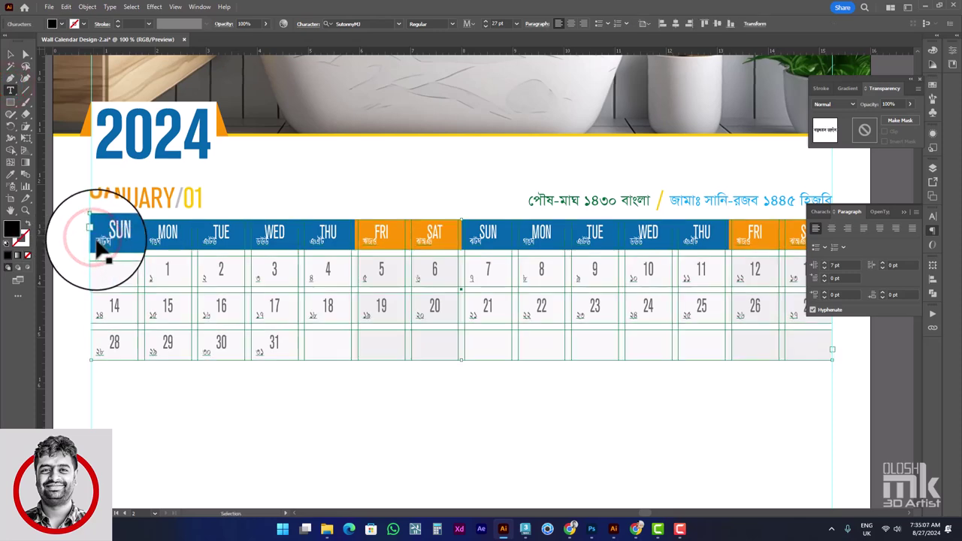
{"action": "left_click_drag", "start_coordinate": [100, 250], "coordinate": [817, 236]}
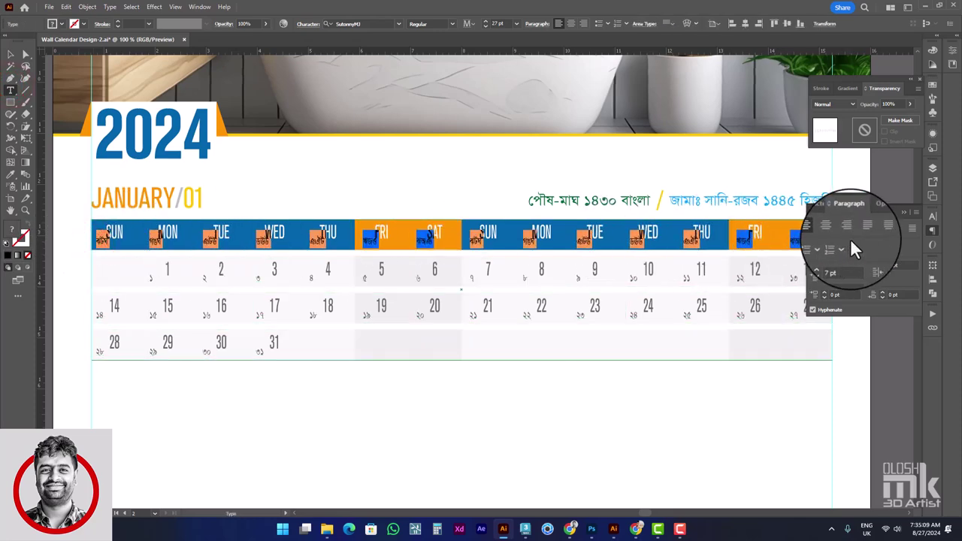
{"action": "left_click", "coordinate": [839, 245]}
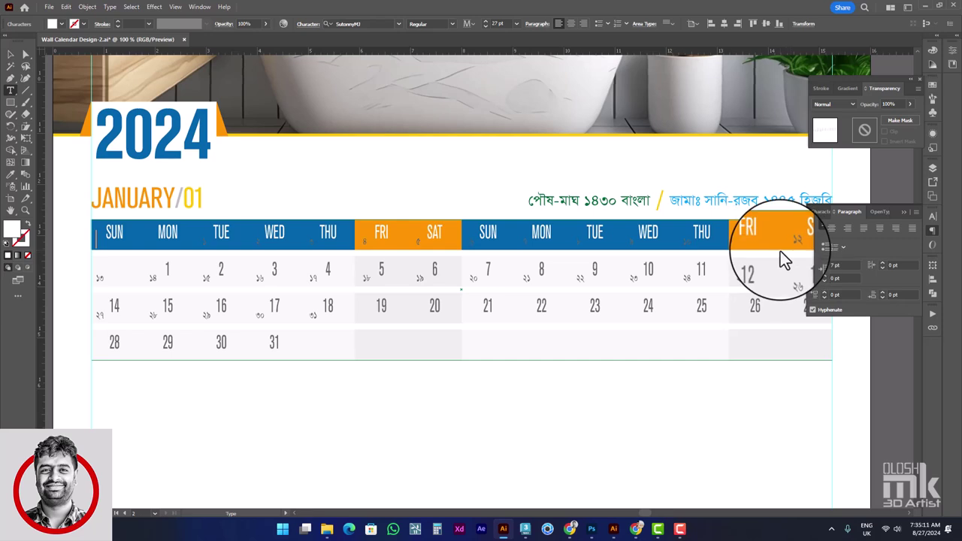
{"action": "key", "text": "Tab"}
{"action": "key", "text": "Tab"}
{"action": "key", "text": "Tab"}
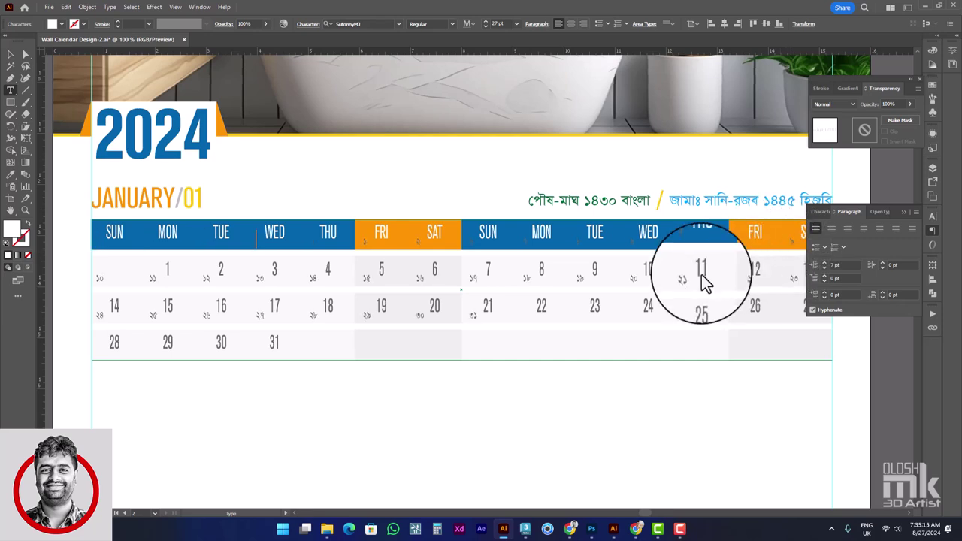
{"action": "key", "text": "ctrl+minus"}
{"action": "key", "text": "ctrl+minus"}
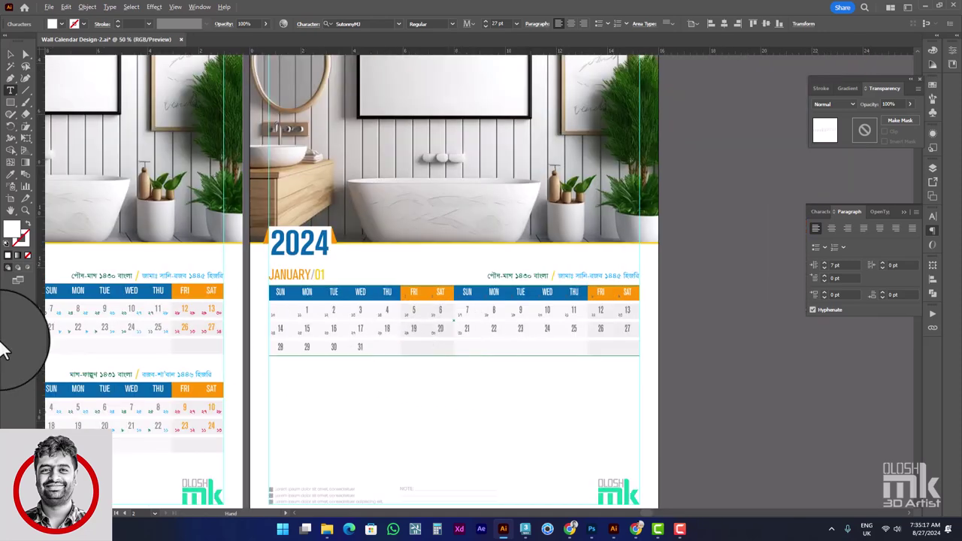
{"action": "left_click_drag", "start_coordinate": [0, 344], "coordinate": [124, 332]}
{"action": "scroll", "coordinate": [103, 335], "scroll_direction": "left", "scroll_amount": 5}
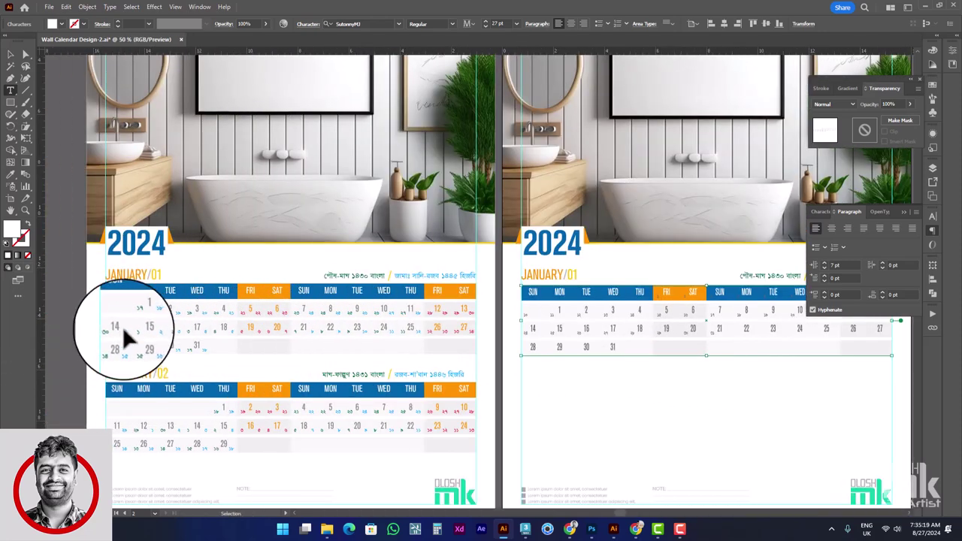
{"action": "scroll", "coordinate": [545, 333], "scroll_direction": "right", "scroll_amount": 4}
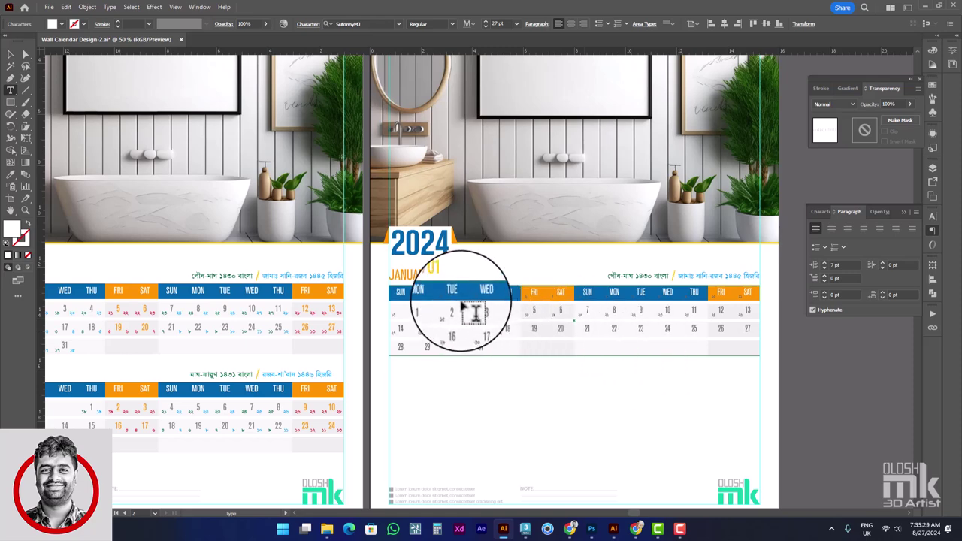
Select the MON–SAT header text and the Bengali numbers beside dates 1 to 3.
{"action": "left_click_drag", "start_coordinate": [442, 297], "coordinate": [765, 302]}
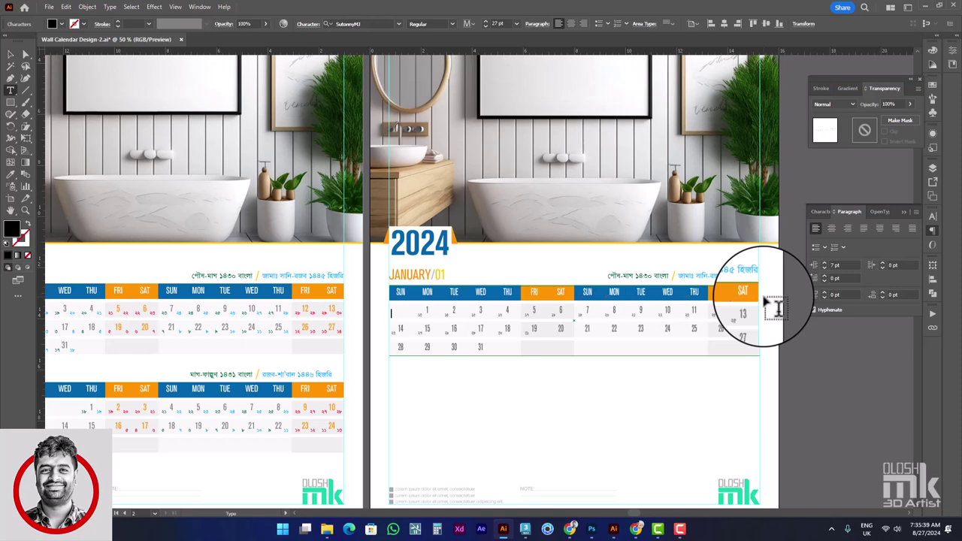
{"action": "scroll", "coordinate": [779, 326], "scroll_direction": "up", "scroll_amount": 1}
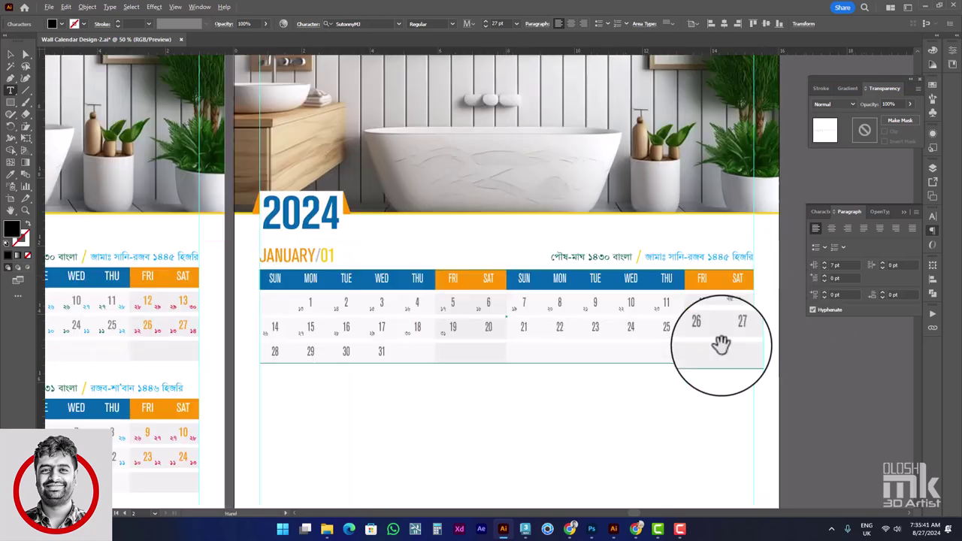
{"action": "scroll", "coordinate": [333, 318], "scroll_direction": "up", "scroll_amount": 1}
{"action": "left_click_drag", "start_coordinate": [191, 277], "coordinate": [399, 280]}
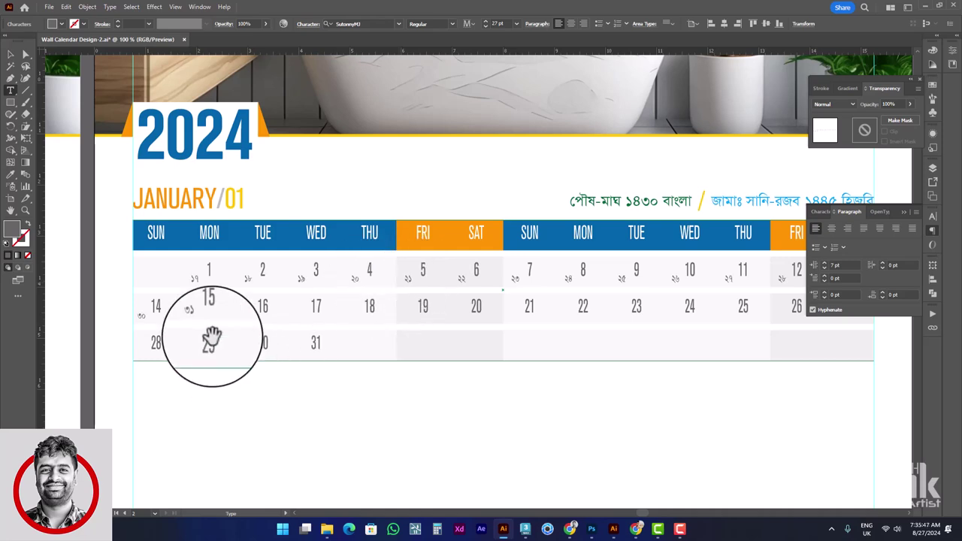
Select all the small Bengali date numbers, then deselect and scroll back to the January dates.
{"action": "scroll", "coordinate": [192, 277], "scroll_direction": "up", "scroll_amount": 1}
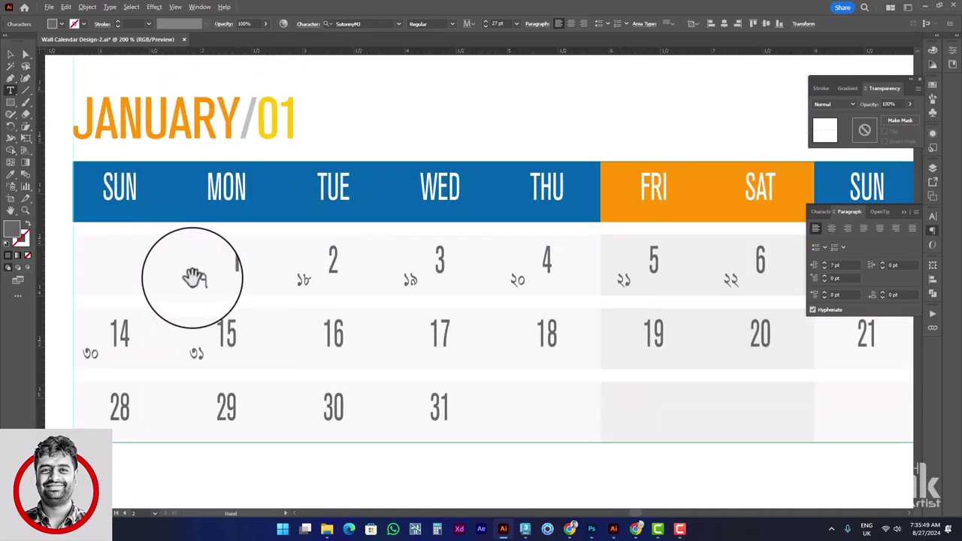
{"action": "key", "text": "ctrl+a"}
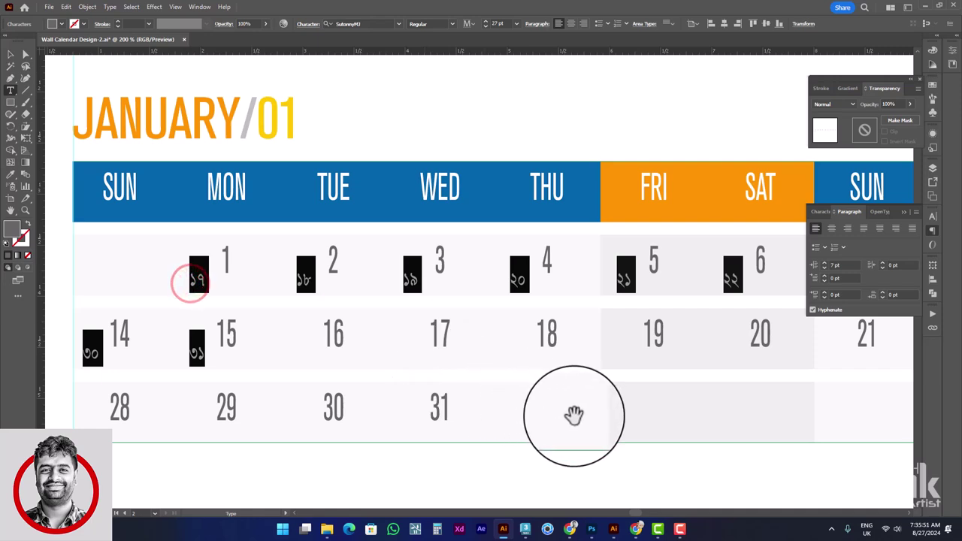
{"action": "left_click", "coordinate": [206, 349]}
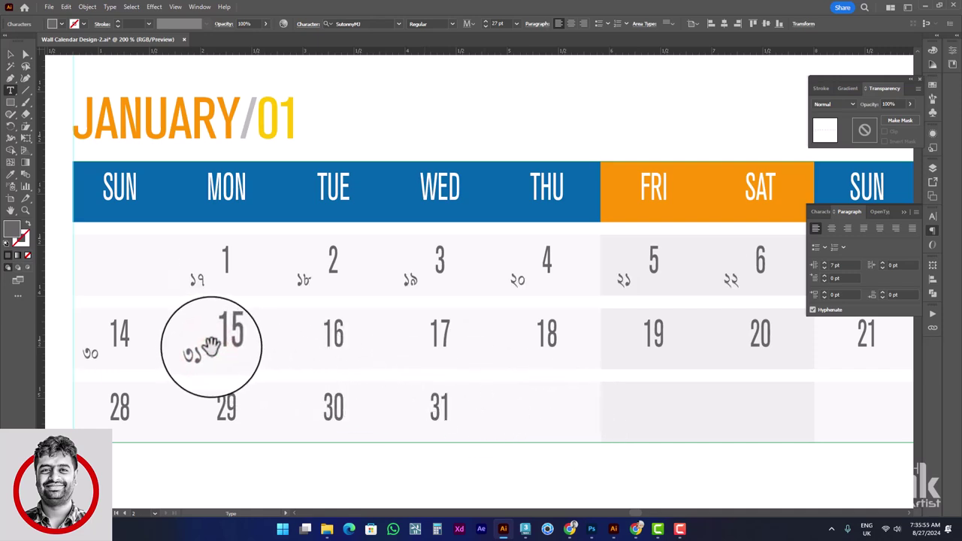
{"action": "scroll", "coordinate": [230, 351], "scroll_direction": "down", "scroll_amount": 2}
{"action": "scroll", "coordinate": [230, 351], "scroll_direction": "left", "scroll_amount": 1}
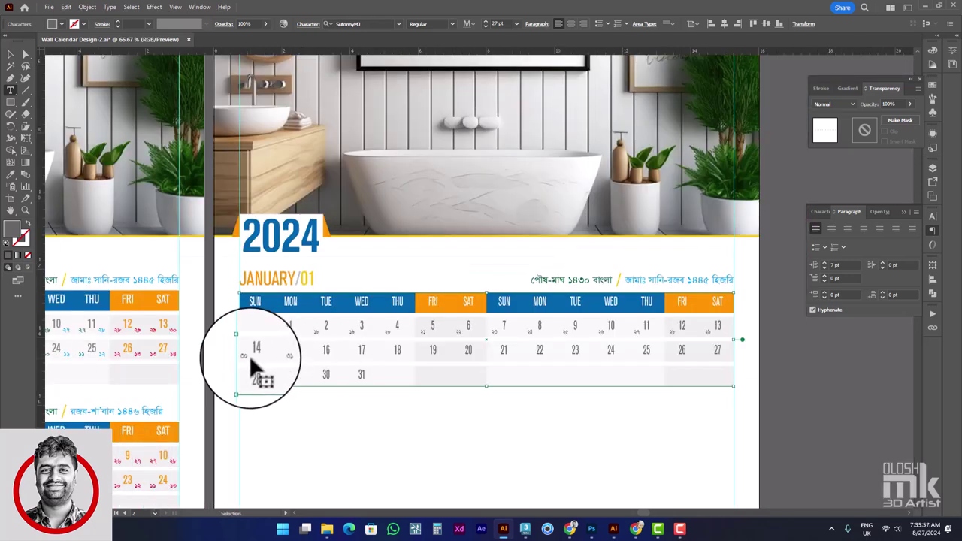
{"action": "scroll", "coordinate": [249, 355], "scroll_direction": "left", "scroll_amount": 1}
{"action": "scroll", "coordinate": [249, 355], "scroll_direction": "left", "scroll_amount": 3}
{"action": "scroll", "coordinate": [290, 371], "scroll_direction": "left", "scroll_amount": 1}
{"action": "scroll", "coordinate": [143, 362], "scroll_direction": "left", "scroll_amount": 1}
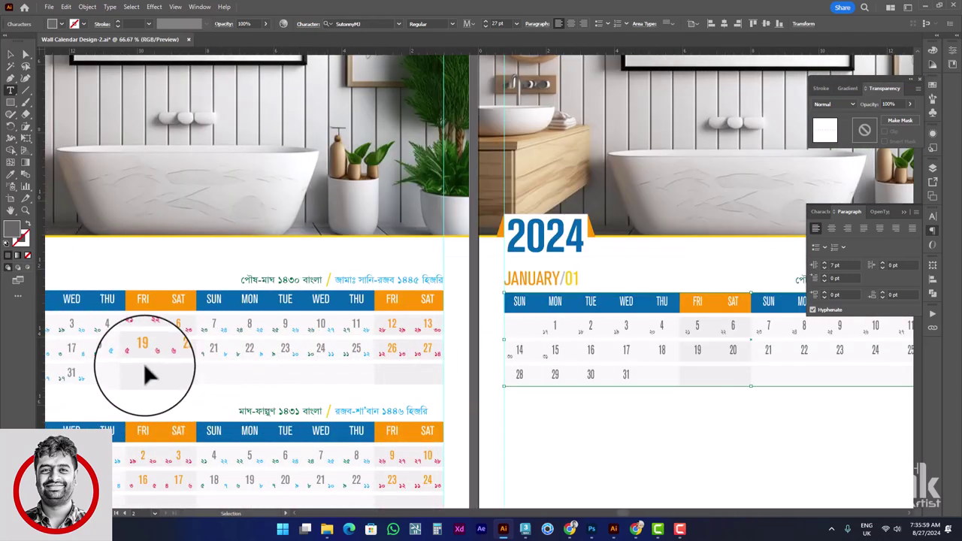
{"action": "scroll", "coordinate": [116, 358], "scroll_direction": "left", "scroll_amount": 1}
{"action": "scroll", "coordinate": [116, 359], "scroll_direction": "left", "scroll_amount": 1}
{"action": "scroll", "coordinate": [643, 383], "scroll_direction": "right", "scroll_amount": 1}
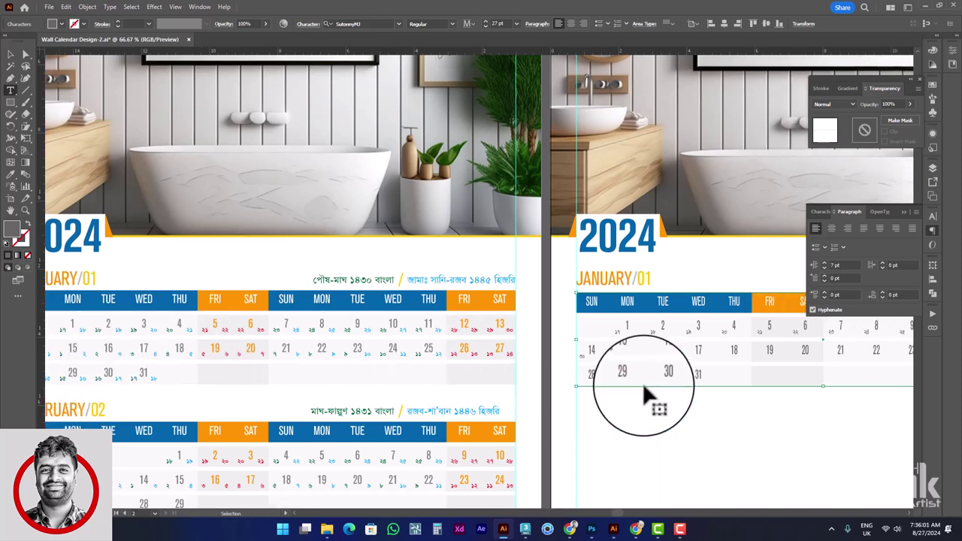
{"action": "scroll", "coordinate": [685, 384], "scroll_direction": "right", "scroll_amount": 1}
{"action": "scroll", "coordinate": [504, 354], "scroll_direction": "right", "scroll_amount": 1}
Type the small Bengali date digits 2, 3, 4, 5 and 14 after the January dates.
{"action": "left_click", "coordinate": [504, 353]}
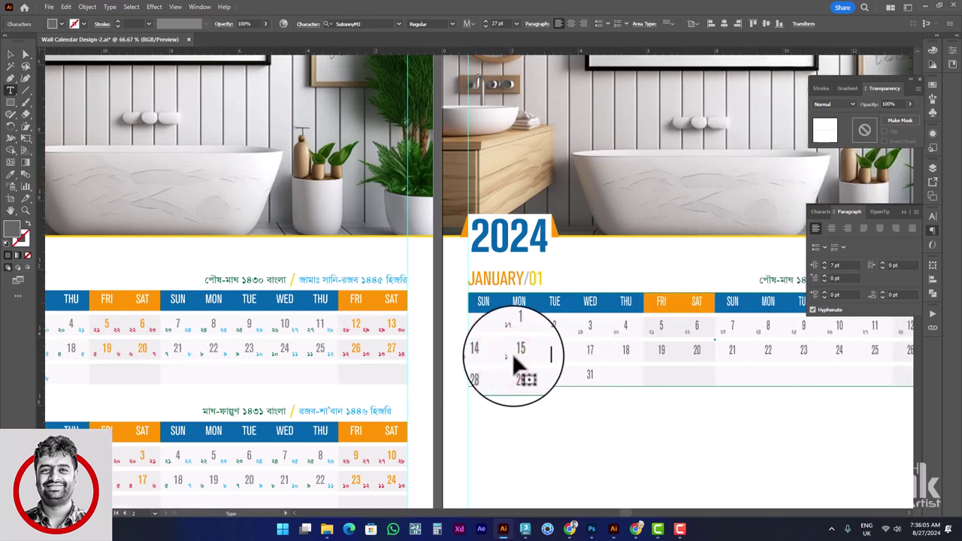
{"action": "type", "text": "2"}
{"action": "key", "text": "Right"}
{"action": "key", "text": "Right"}
{"action": "key", "text": "Right"}
{"action": "type", "text": "3"}
{"action": "key", "text": "Right"}
{"action": "key", "text": "Right"}
{"action": "key", "text": "Right"}
{"action": "type", "text": "4"}
{"action": "key", "text": "Right"}
{"action": "key", "text": "Right"}
{"action": "key", "text": "Right"}
{"action": "type", "text": "5"}
{"action": "type", "text": "14"}
Select the January date text frames and show the Transform panel on the right page.
{"action": "left_click", "coordinate": [12, 48]}
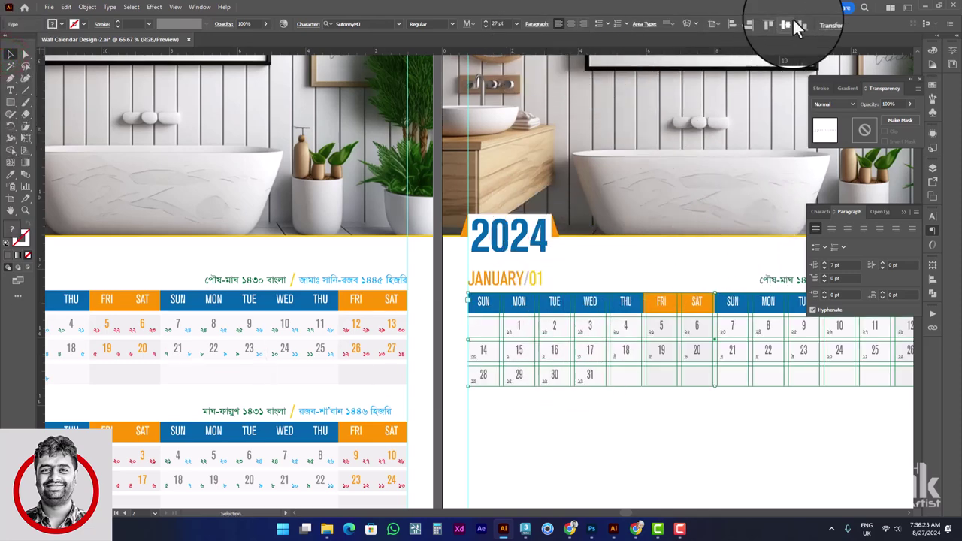
{"action": "left_click", "coordinate": [824, 24]}
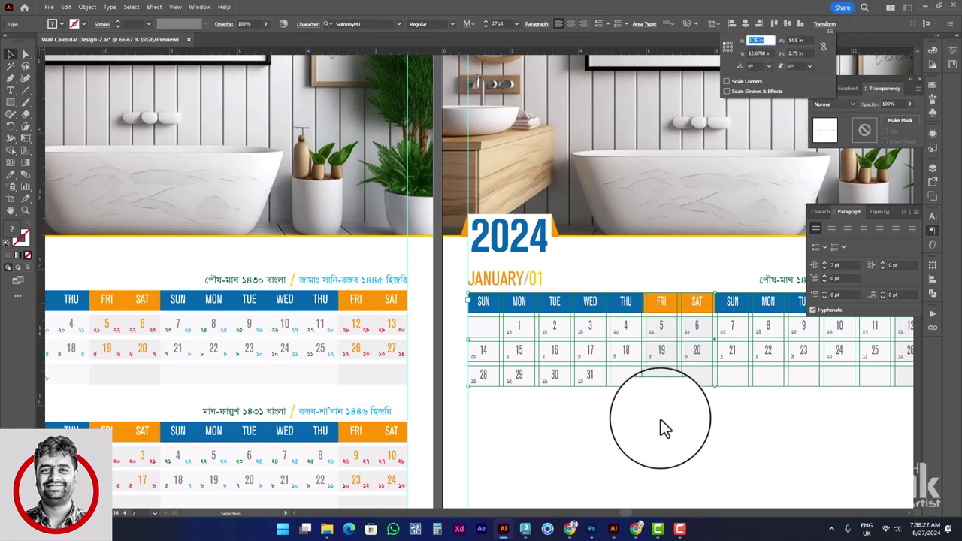
{"action": "left_click_drag", "start_coordinate": [661, 419], "coordinate": [649, 417]}
{"action": "left_click_drag", "start_coordinate": [739, 350], "coordinate": [576, 348]}
Colour the January grid's small Bangla date numbers green from the Swatches panel.
{"action": "left_click", "coordinate": [586, 369]}
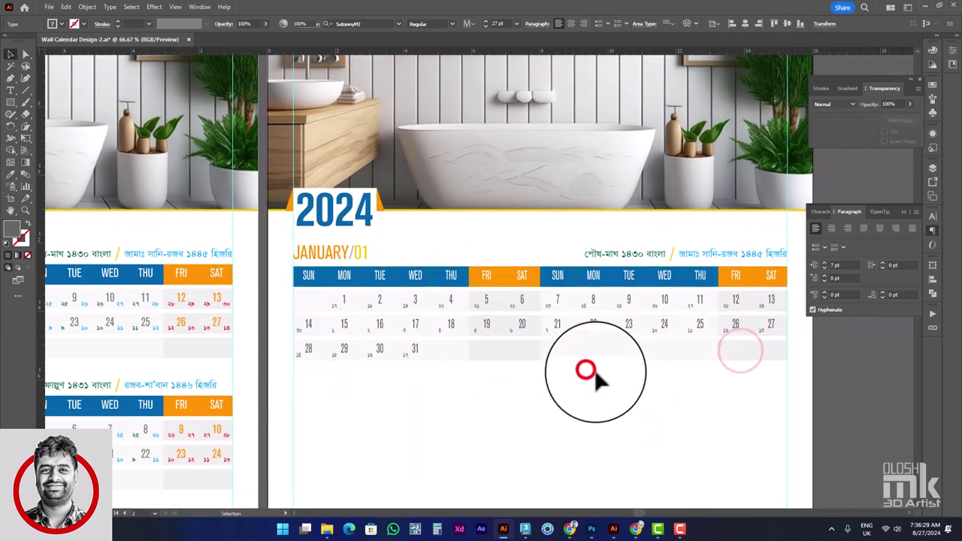
{"action": "left_click_drag", "start_coordinate": [633, 336], "coordinate": [406, 357]}
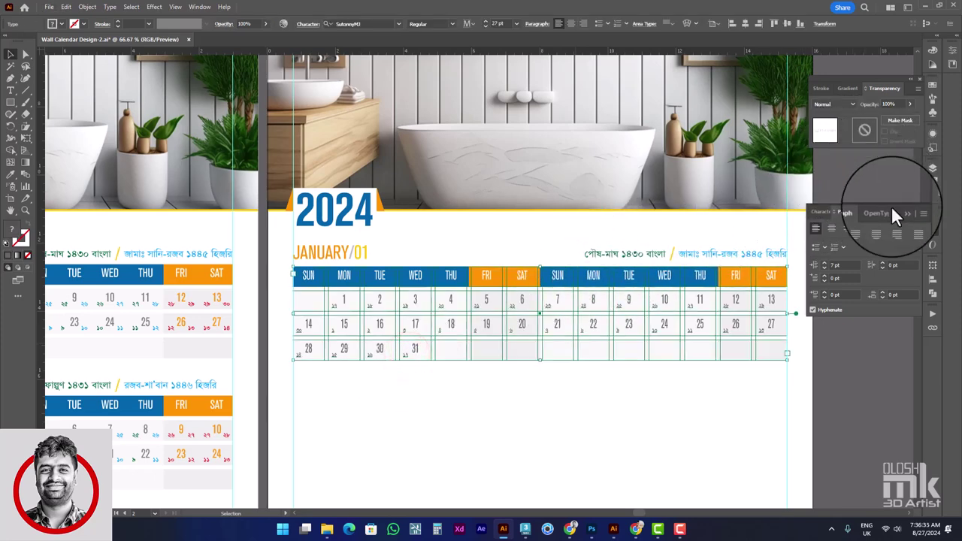
{"action": "left_click", "coordinate": [932, 80]}
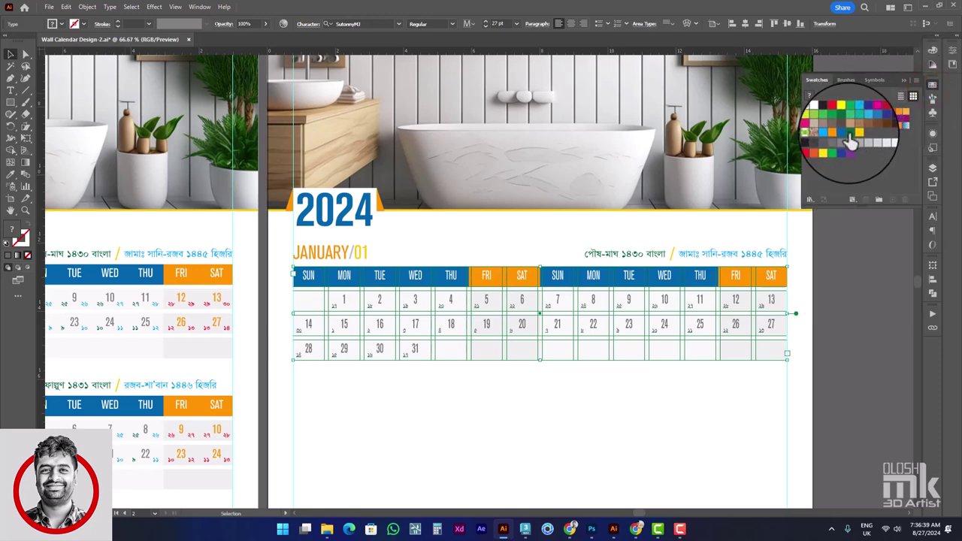
{"action": "left_click", "coordinate": [850, 135]}
{"action": "scroll", "coordinate": [628, 252], "scroll_direction": "up", "scroll_amount": 2}
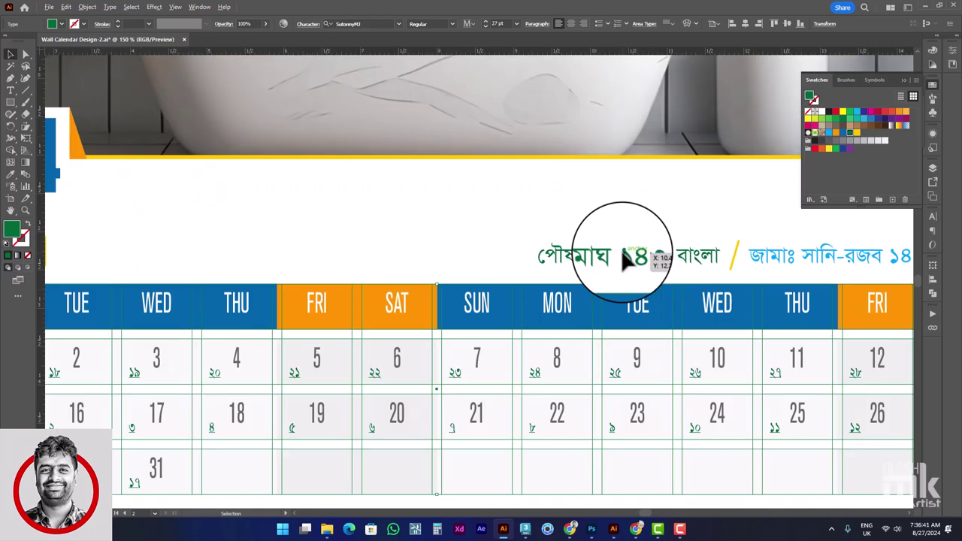
{"action": "left_click", "coordinate": [639, 239]}
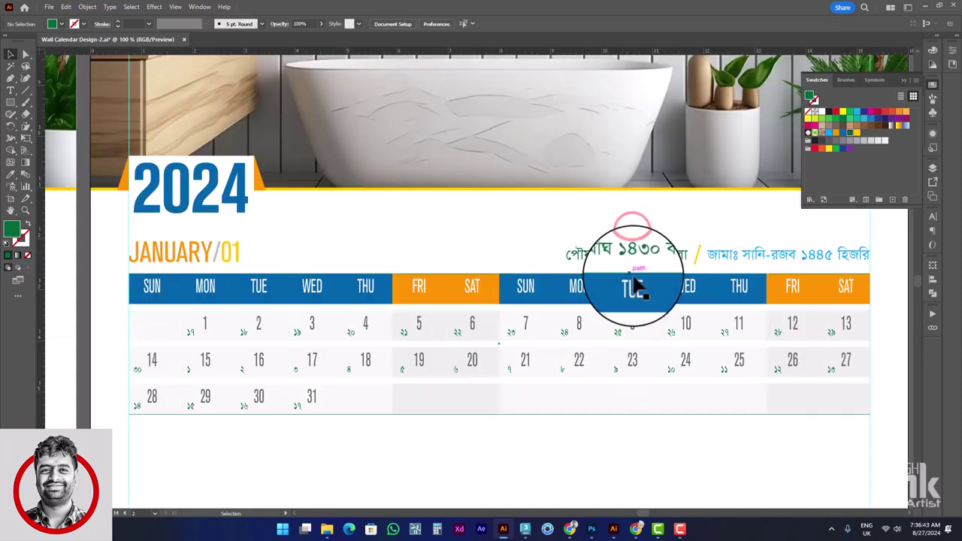
Show and unlock the Arabic date layer above the locked Bangla layer, and reselect the date grid.
{"action": "left_click", "coordinate": [721, 255]}
{"action": "left_click", "coordinate": [621, 334]}
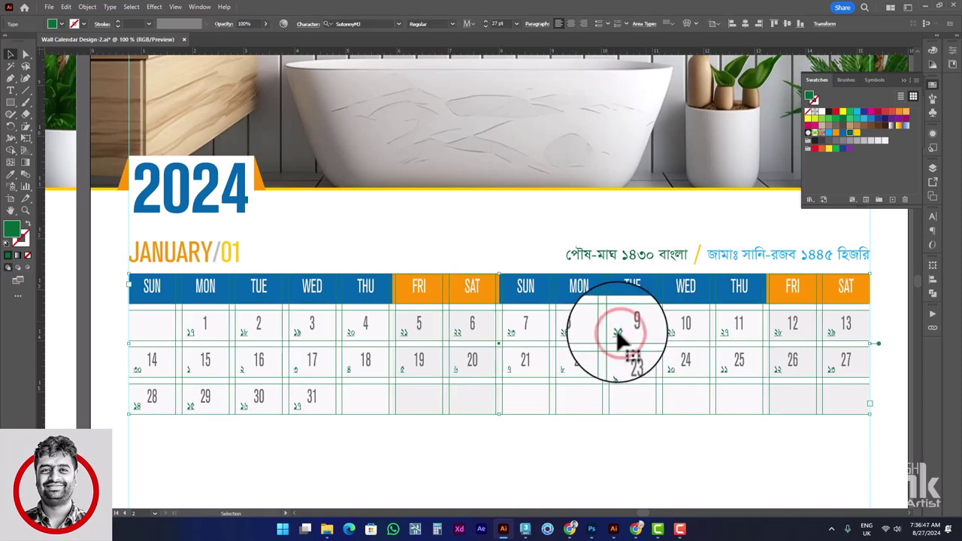
{"action": "key", "text": "v"}
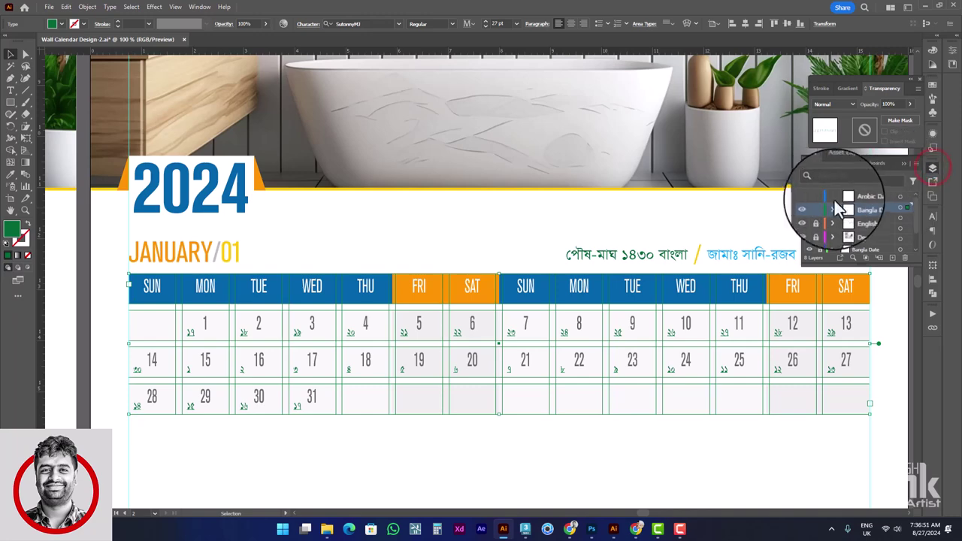
{"action": "left_click", "coordinate": [809, 193]}
{"action": "left_click", "coordinate": [820, 209]}
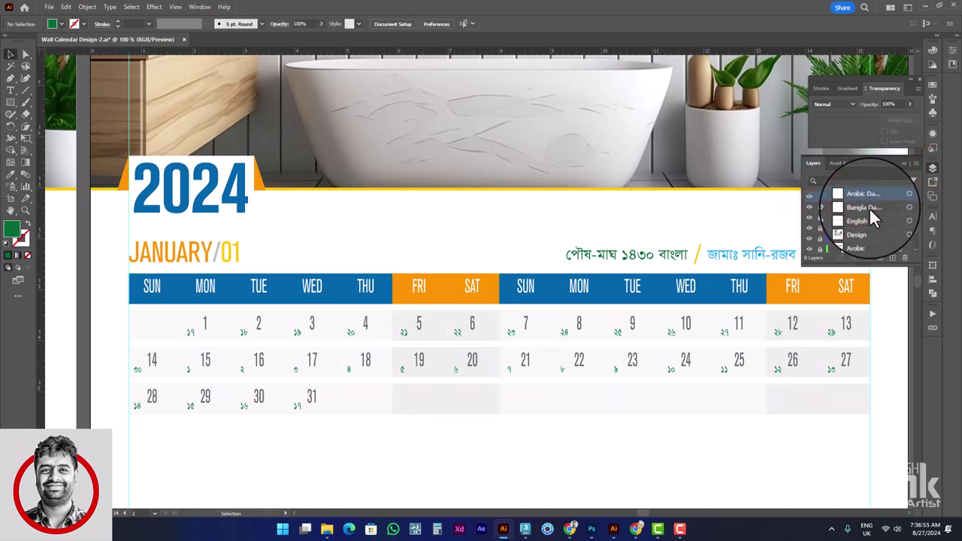
{"action": "left_click", "coordinate": [870, 207]}
{"action": "left_click", "coordinate": [695, 245]}
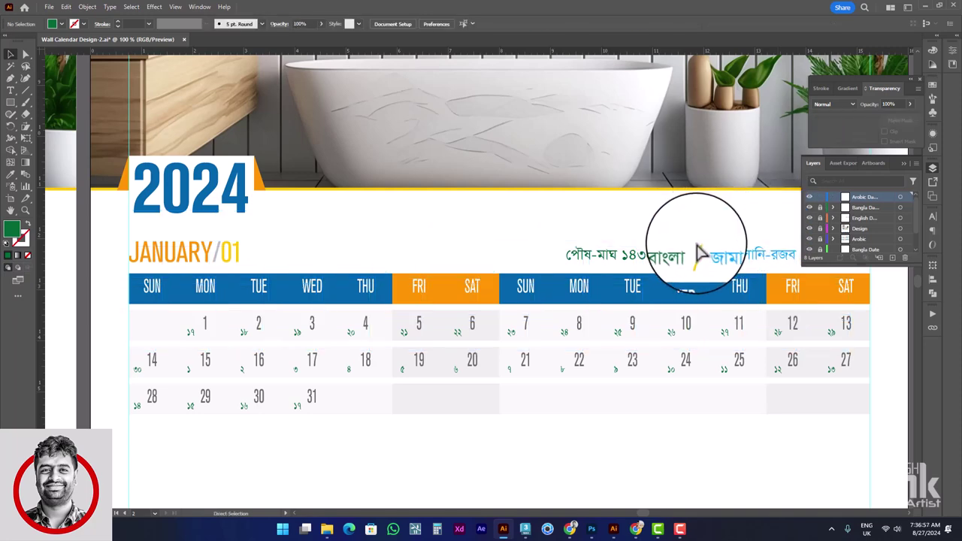
{"action": "left_click", "coordinate": [654, 248]}
{"action": "key", "text": "v"}
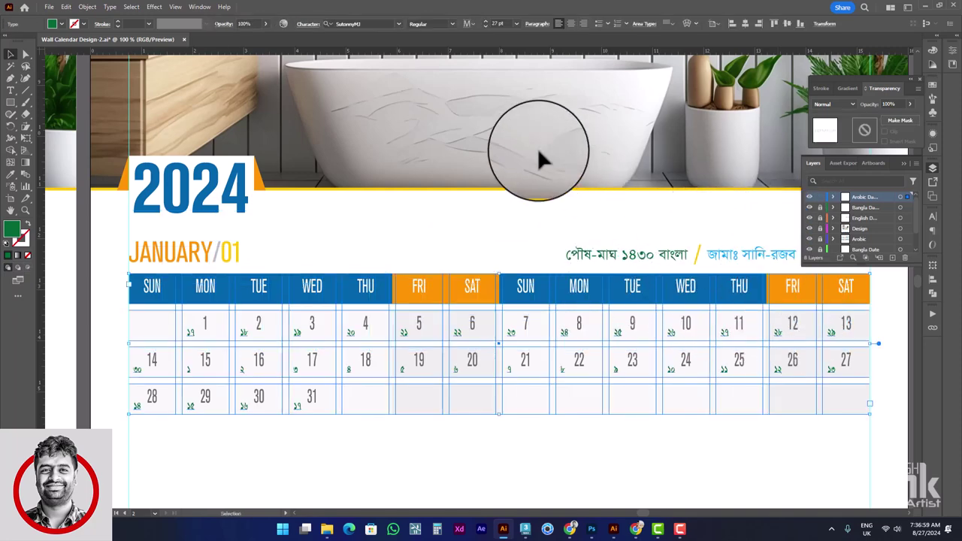
Right-align the copied small dates with a 7 pt right indent and colour them blue.
{"action": "left_click", "coordinate": [584, 23]}
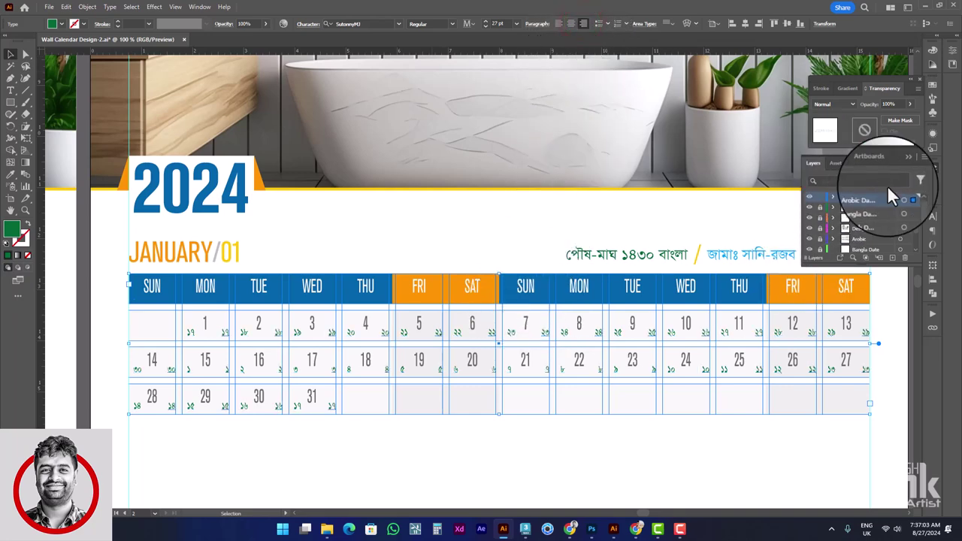
{"action": "left_click", "coordinate": [932, 216]}
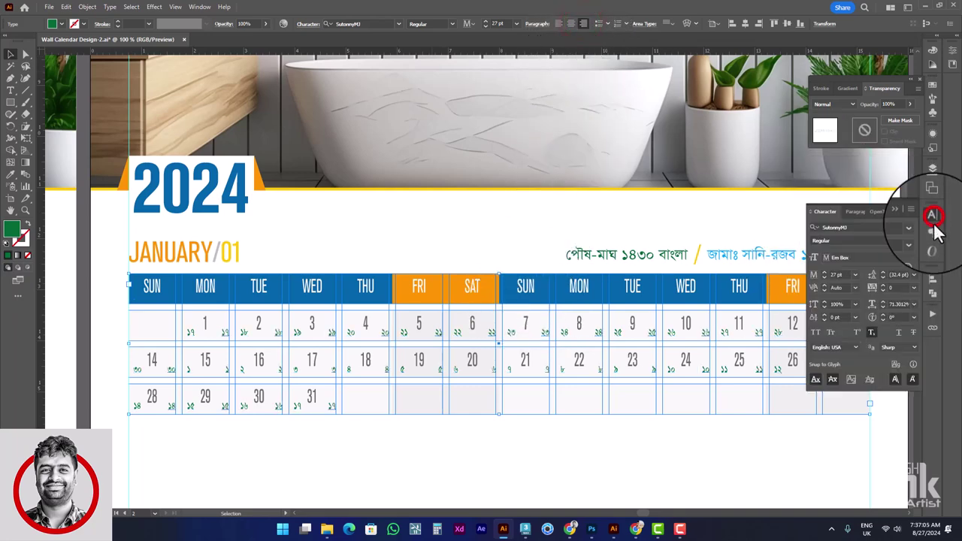
{"action": "left_click", "coordinate": [856, 213]}
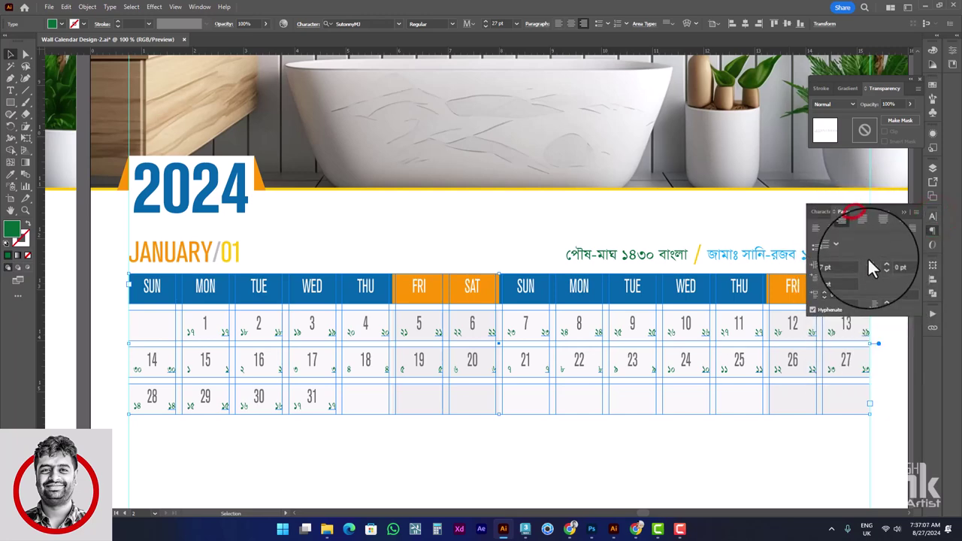
{"action": "left_click", "coordinate": [824, 267]}
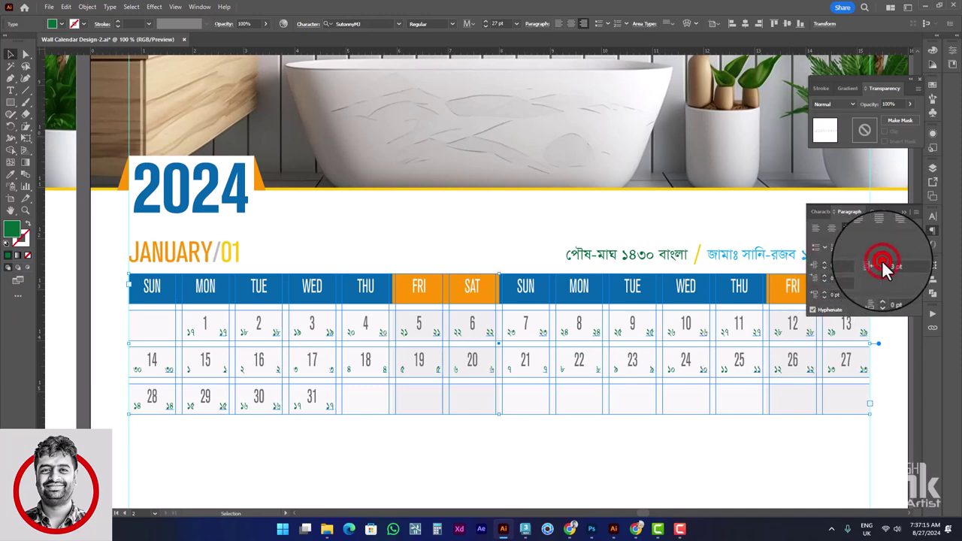
{"action": "left_click", "coordinate": [882, 262]}
{"action": "left_click", "coordinate": [882, 261]}
{"action": "left_click", "coordinate": [882, 262]}
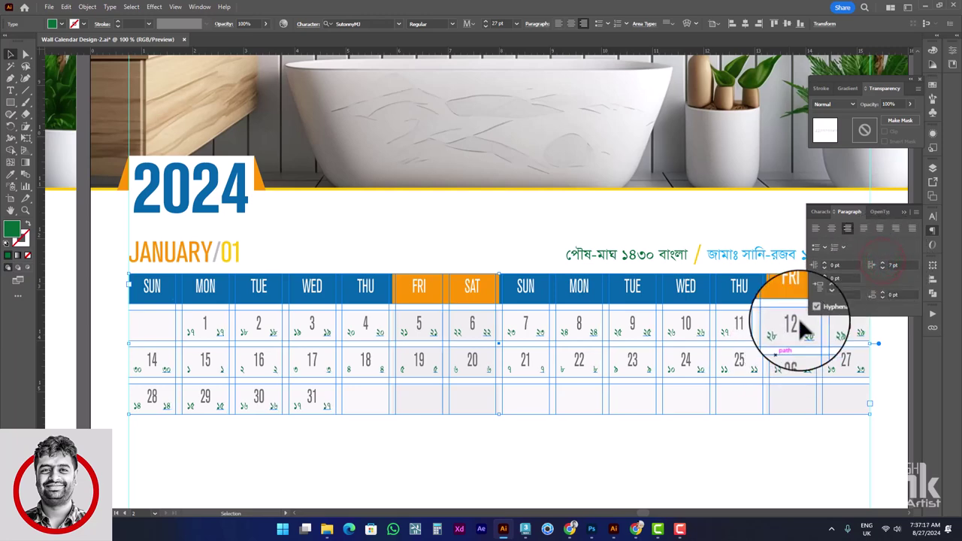
{"action": "left_click", "coordinate": [933, 85]}
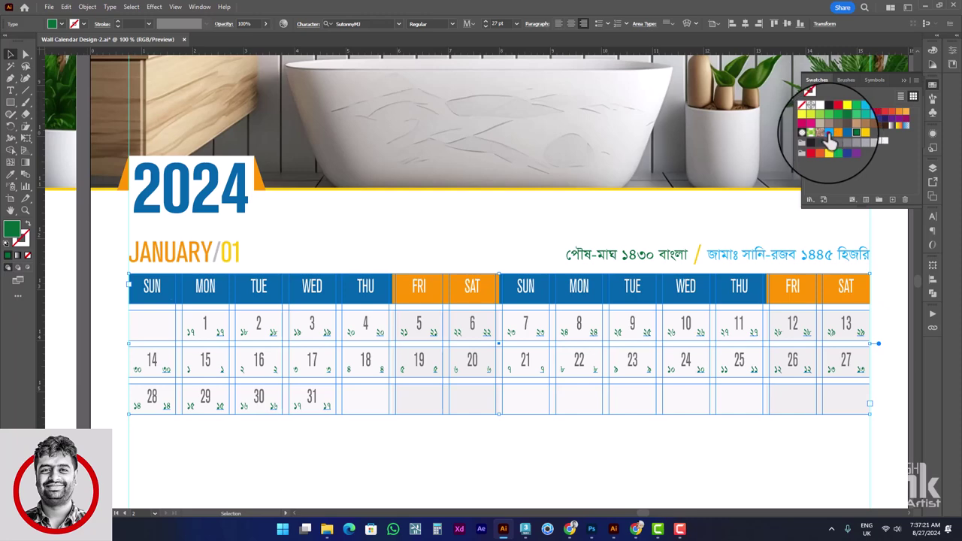
{"action": "left_click", "coordinate": [828, 134]}
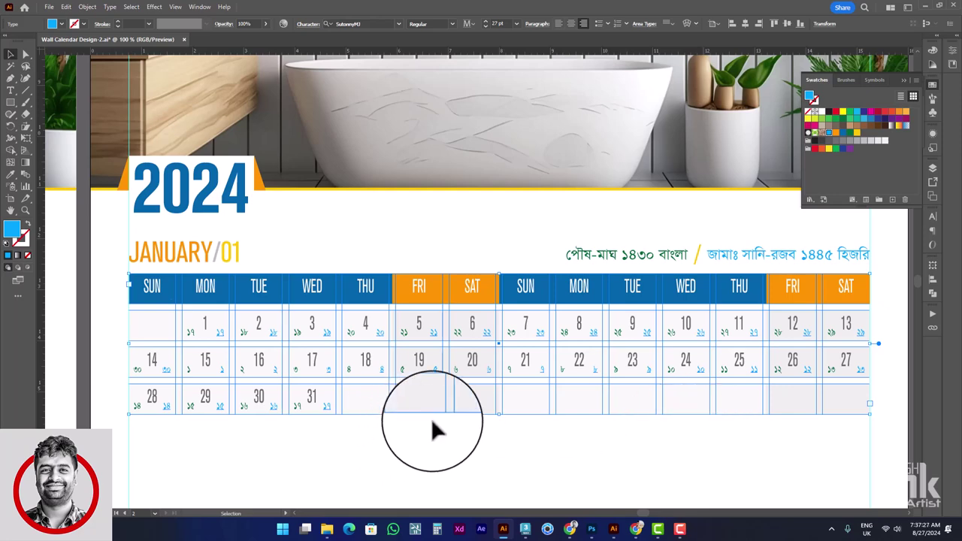
{"action": "mouse_move", "coordinate": [466, 407]}
{"action": "left_mouse_down"}
{"action": "mouse_move", "coordinate": [272, 339]}
{"action": "mouse_move", "coordinate": [444, 339]}
{"action": "left_mouse_up"}
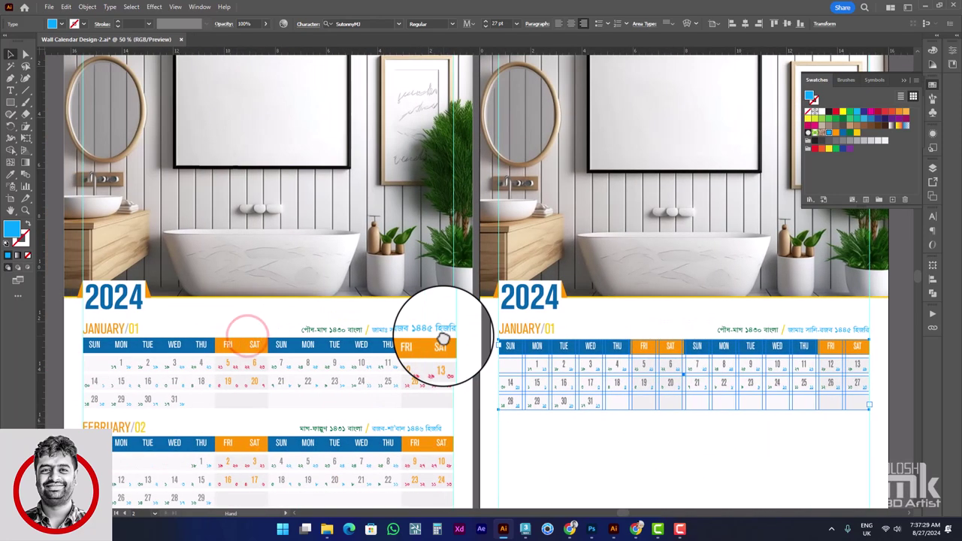
Retype the blue small date in the first Monday cell of the January grid.
{"action": "left_click_drag", "start_coordinate": [494, 385], "coordinate": [579, 379]}
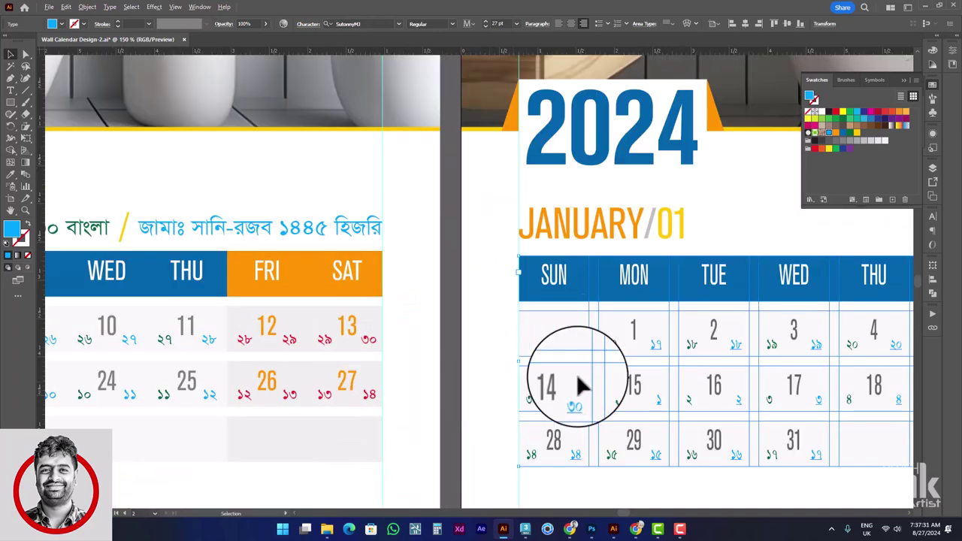
{"action": "left_click", "coordinate": [9, 128]}
{"action": "left_click", "coordinate": [11, 91]}
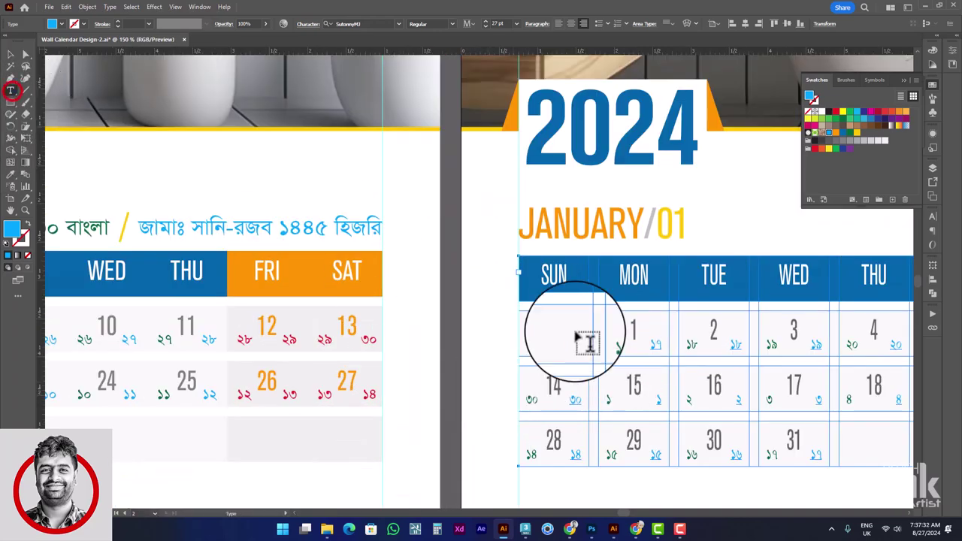
{"action": "double_click", "coordinate": [648, 340]}
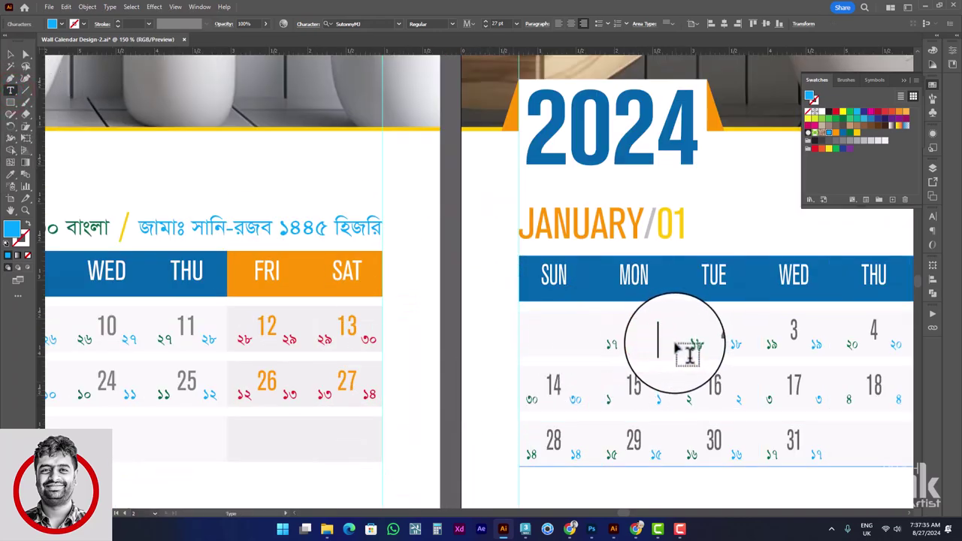
{"action": "key", "text": "Escape"}
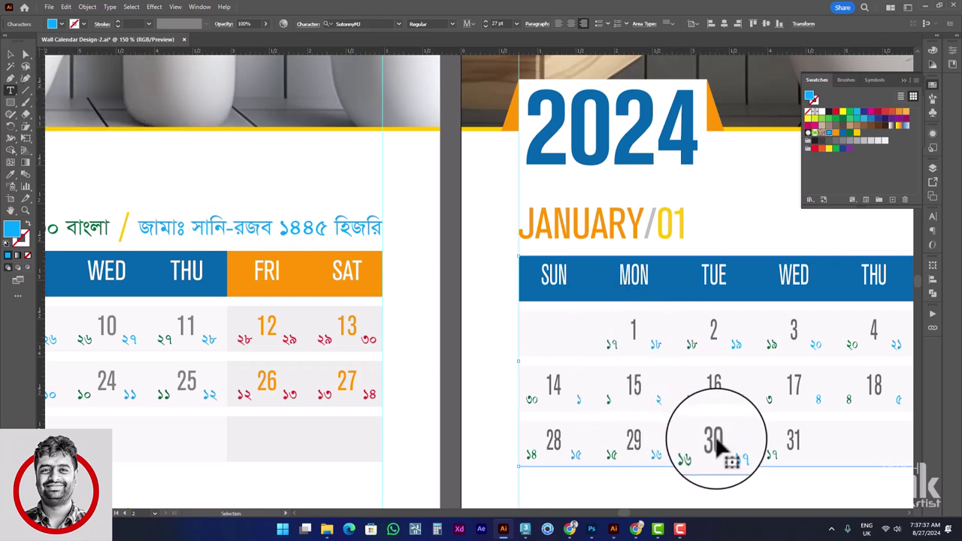
Retype the blue date under 30 so Hijri numbers end at ১৮ on the 31st.
{"action": "scroll", "coordinate": [715, 447], "scroll_direction": "right", "scroll_amount": 3}
{"action": "scroll", "coordinate": [713, 455], "scroll_direction": "right", "scroll_amount": 1}
{"action": "left_click", "coordinate": [620, 454]}
{"action": "type", "text": "১৮"}
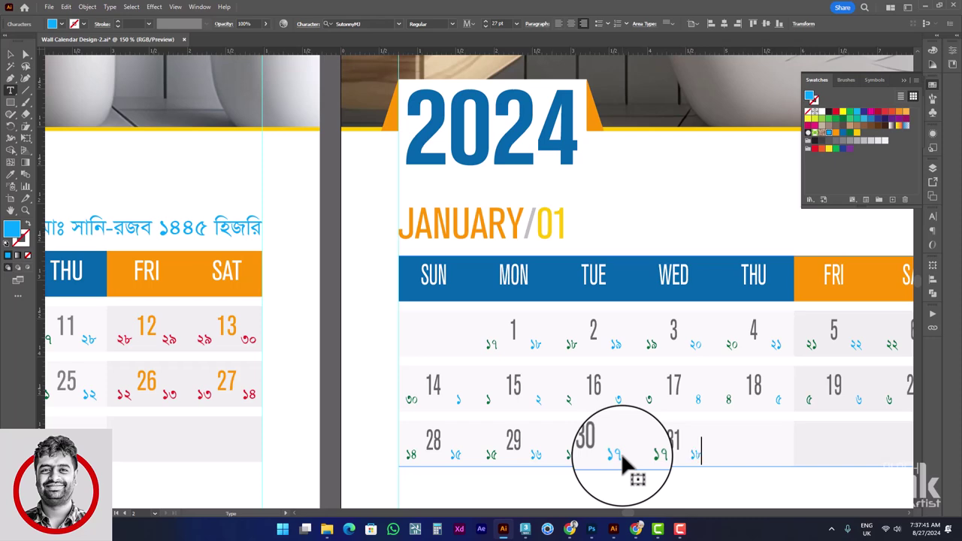
{"action": "left_click", "coordinate": [10, 52]}
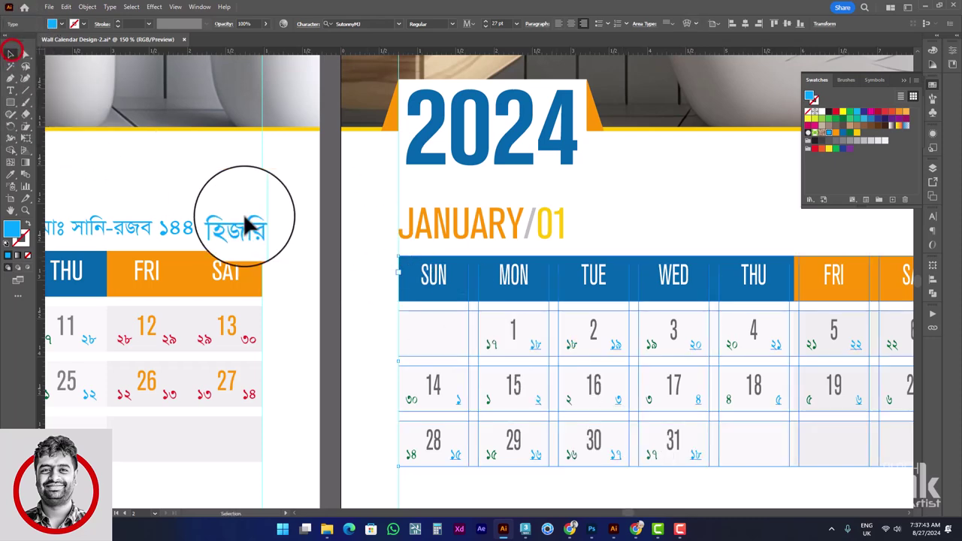
{"action": "key", "text": "ctrl+minus"}
{"action": "key", "text": "ctrl+minus"}
{"action": "key", "text": "ctrl+minus"}
{"action": "left_click", "coordinate": [520, 419]}
{"action": "mouse_move", "coordinate": [655, 336]}
{"action": "left_mouse_down"}
{"action": "mouse_move", "coordinate": [607, 343]}
{"action": "mouse_move", "coordinate": [605, 365]}
{"action": "left_mouse_up"}
{"action": "key", "text": "ctrl+plus"}
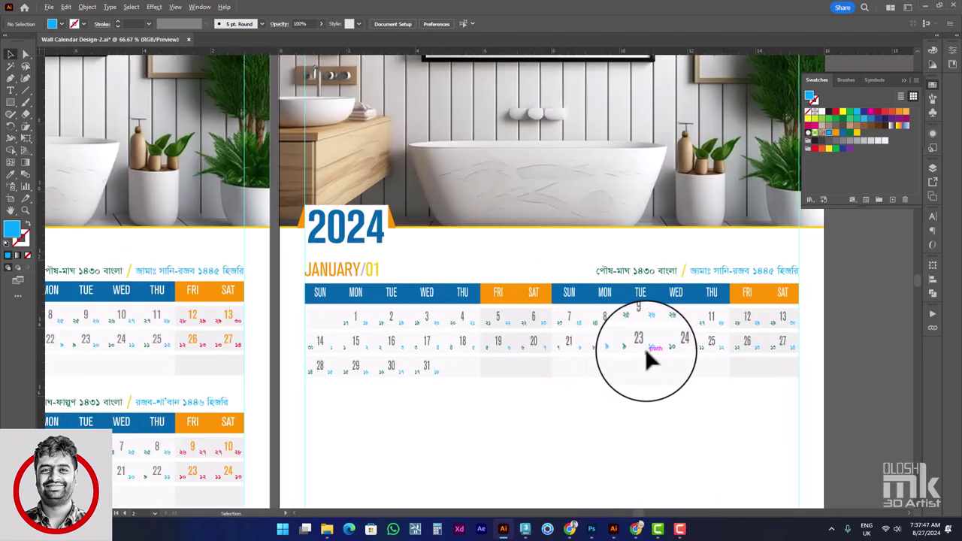
Unlock the Design layer artwork and select the January grid with its header.
{"action": "left_click", "coordinate": [933, 169]}
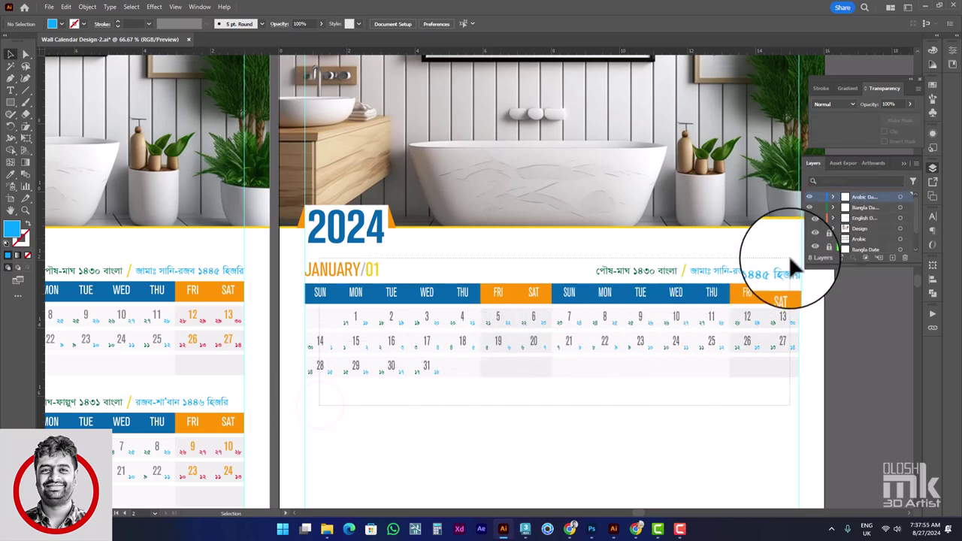
{"action": "left_click_drag", "start_coordinate": [350, 405], "coordinate": [789, 255]}
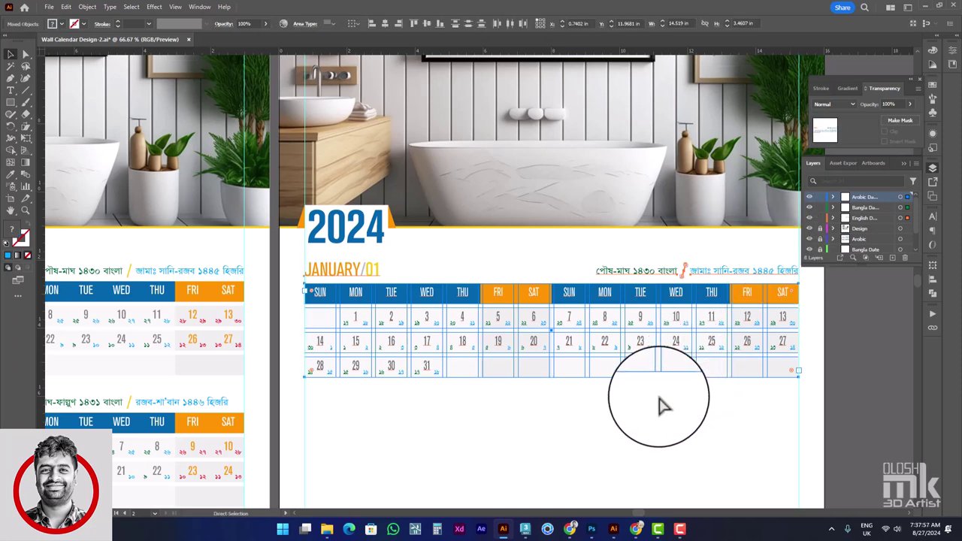
{"action": "left_click_drag", "start_coordinate": [638, 304], "coordinate": [798, 297]}
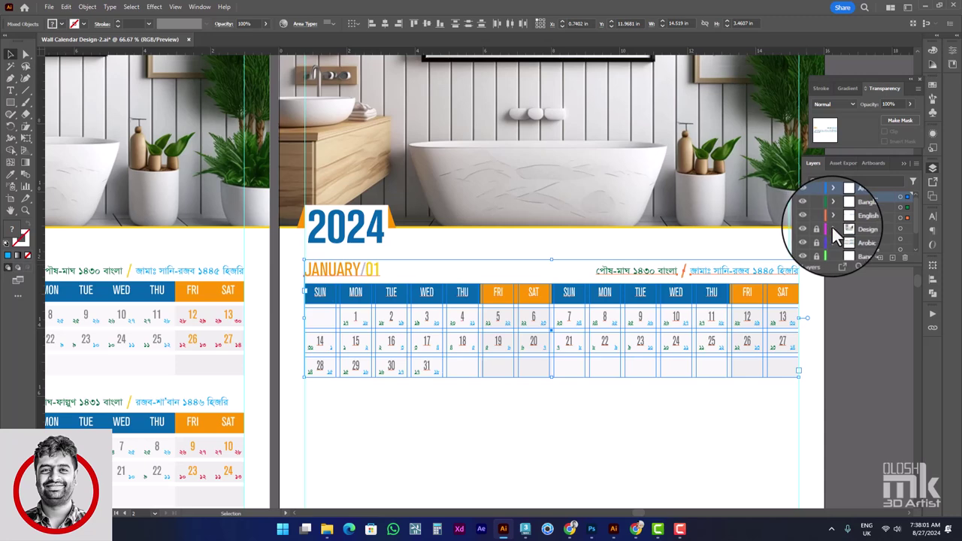
{"action": "left_click", "coordinate": [834, 229]}
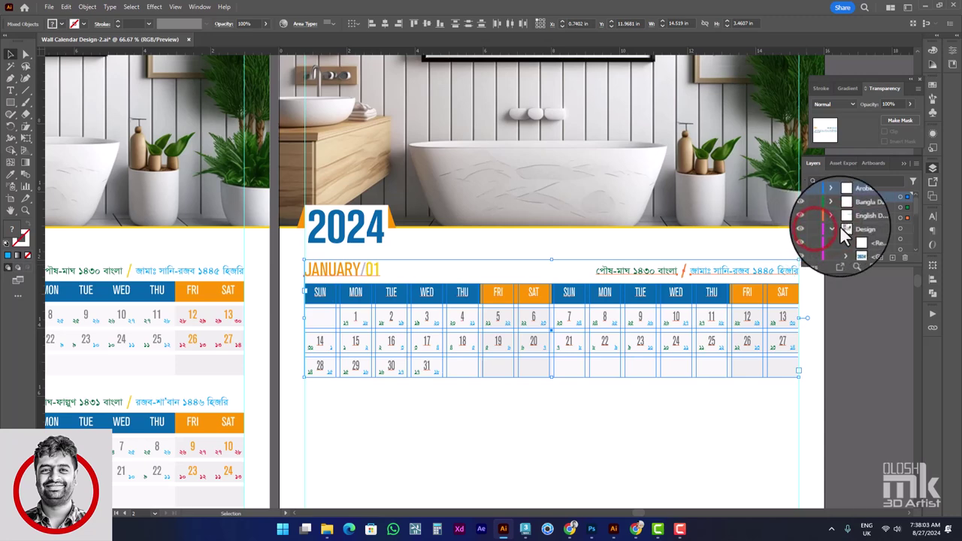
{"action": "left_click", "coordinate": [316, 405]}
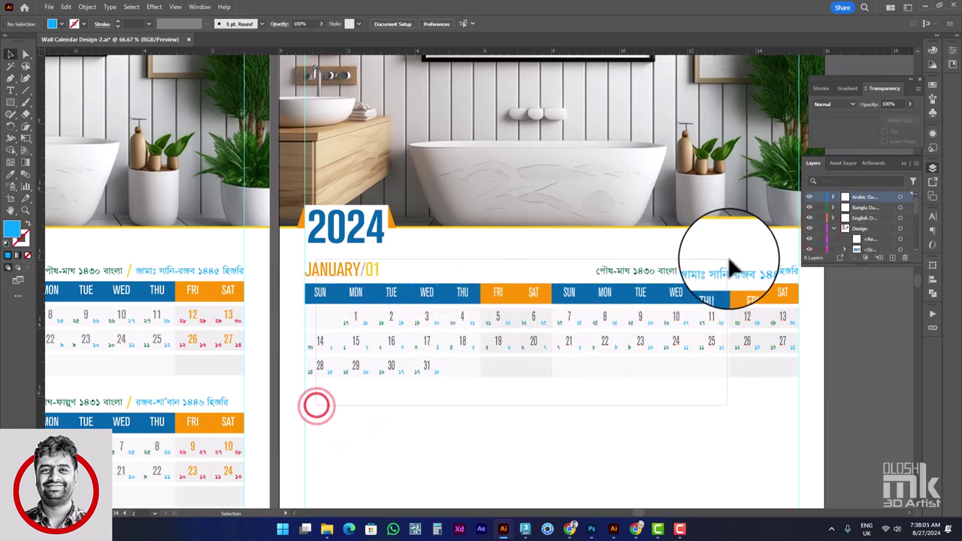
{"action": "left_click", "coordinate": [778, 268]}
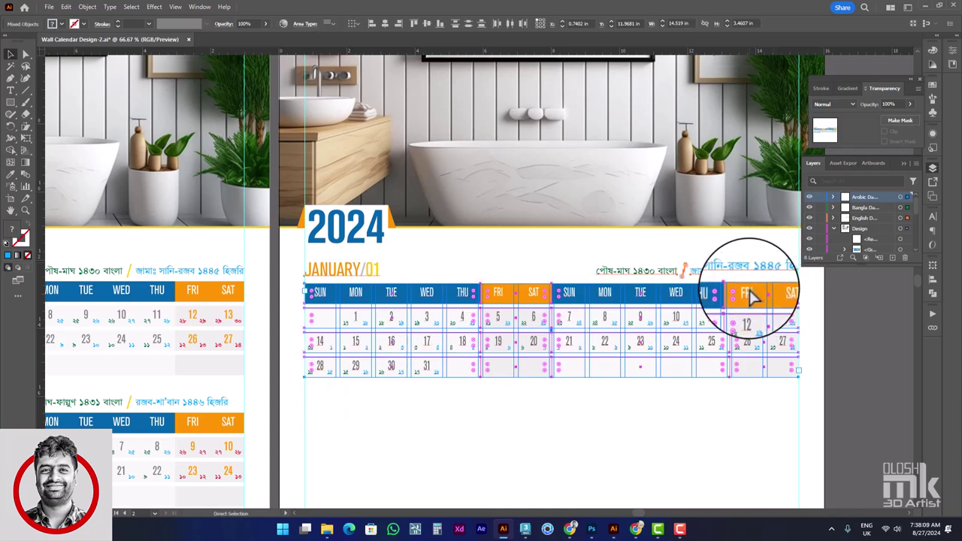
{"action": "key", "text": "v"}
Reselect the January grid as one group and adjust the THU and FRI header cells.
{"action": "left_click", "coordinate": [658, 426]}
{"action": "left_click", "coordinate": [654, 375]}
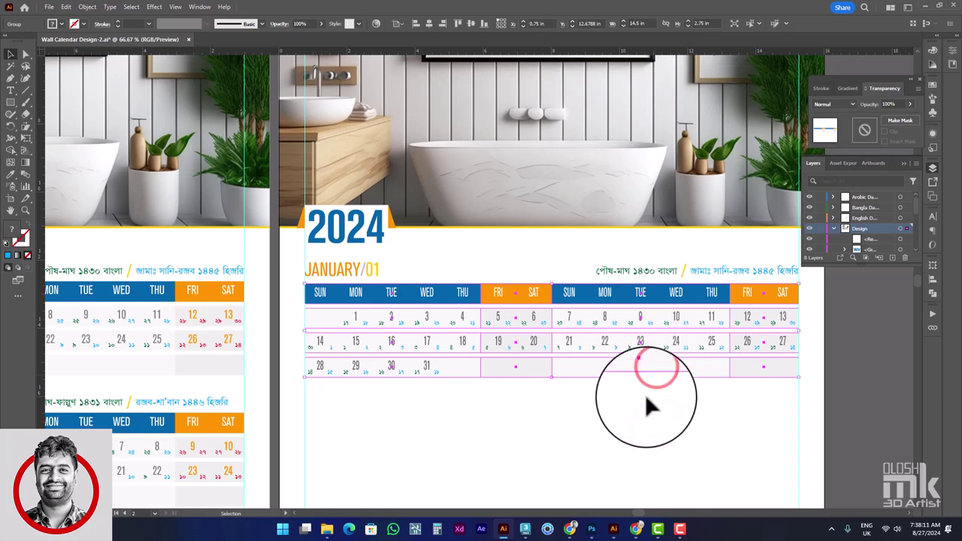
{"action": "left_click", "coordinate": [316, 401]}
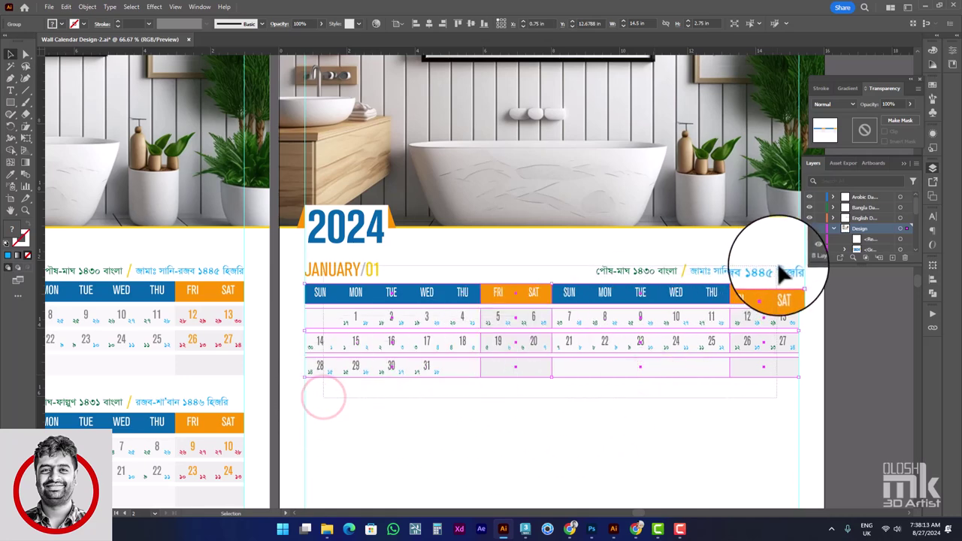
{"action": "left_click", "coordinate": [777, 266]}
{"action": "left_click_drag", "start_coordinate": [607, 295], "coordinate": [639, 278]}
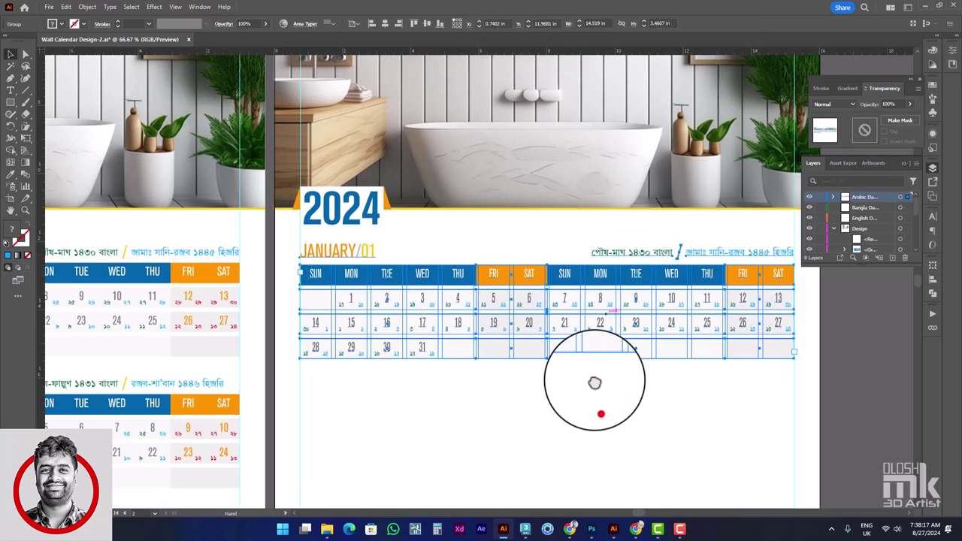
{"action": "left_click_drag", "start_coordinate": [595, 414], "coordinate": [594, 349]}
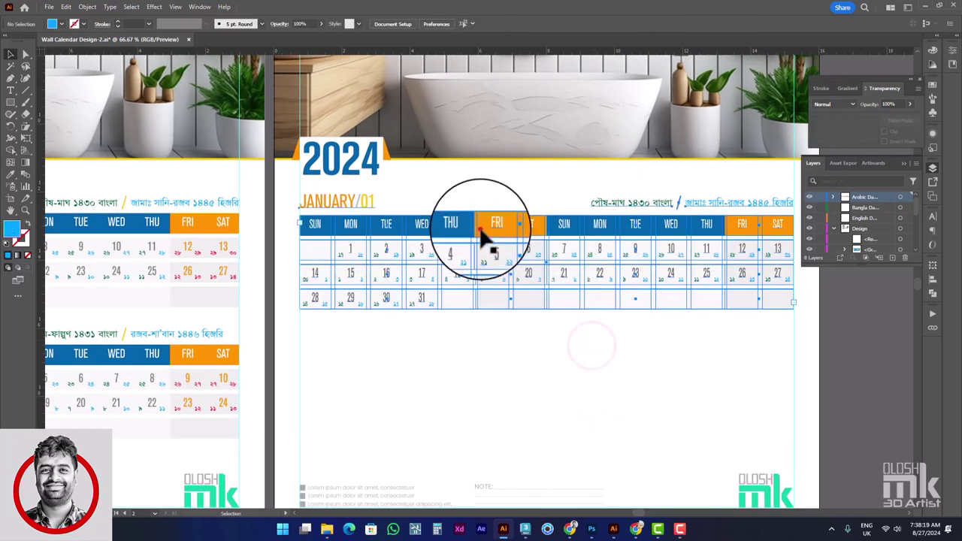
{"action": "left_click_drag", "start_coordinate": [481, 239], "coordinate": [485, 233]}
Align the orange FRI–SAT header band cleanly with the blue THU cell, then reselect the grid group.
{"action": "scroll", "coordinate": [481, 239], "scroll_direction": "up", "scroll_amount": 1}
{"action": "scroll", "coordinate": [481, 240], "scroll_direction": "up", "scroll_amount": 2}
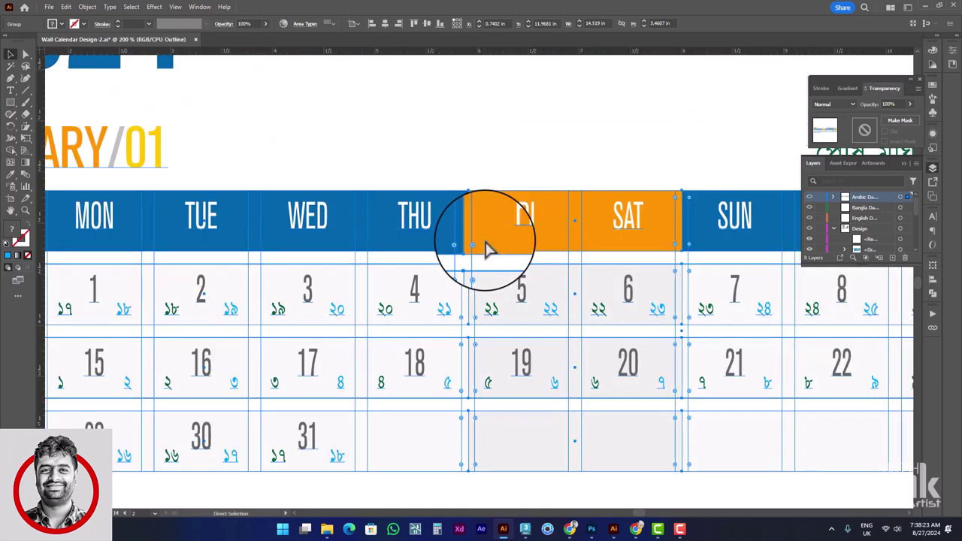
{"action": "left_click", "coordinate": [522, 499]}
{"action": "key", "text": "a"}
{"action": "left_click", "coordinate": [504, 242]}
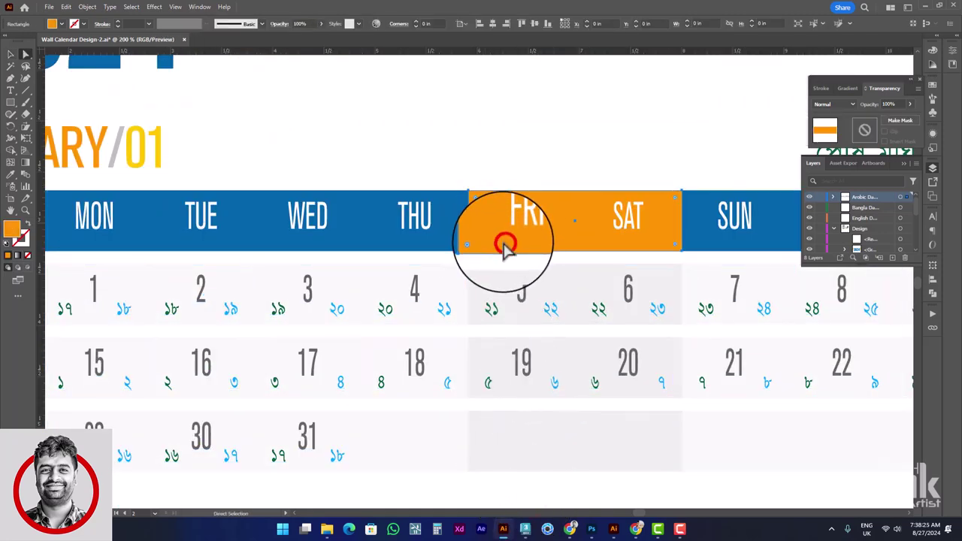
{"action": "left_click", "coordinate": [455, 235]}
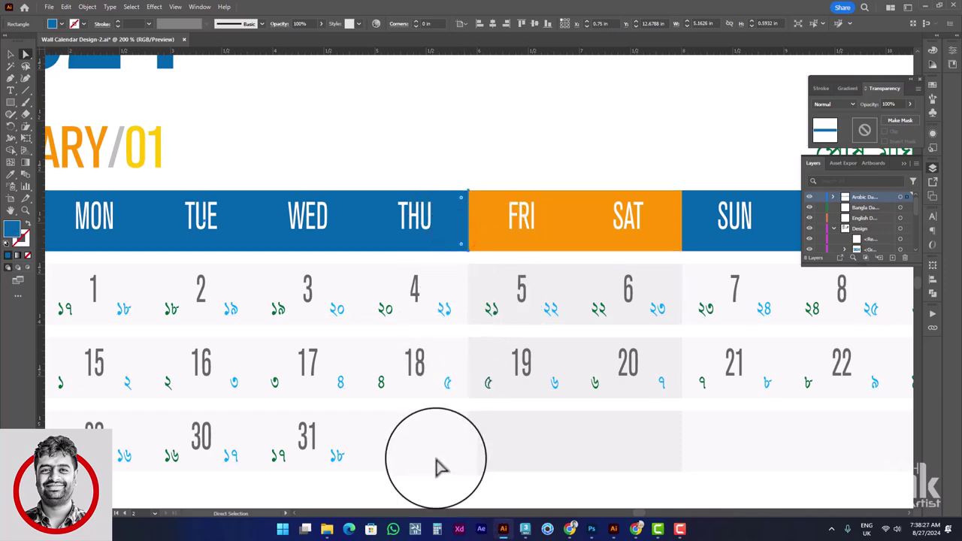
{"action": "left_click", "coordinate": [10, 55]}
{"action": "key", "text": "ctrl+1"}
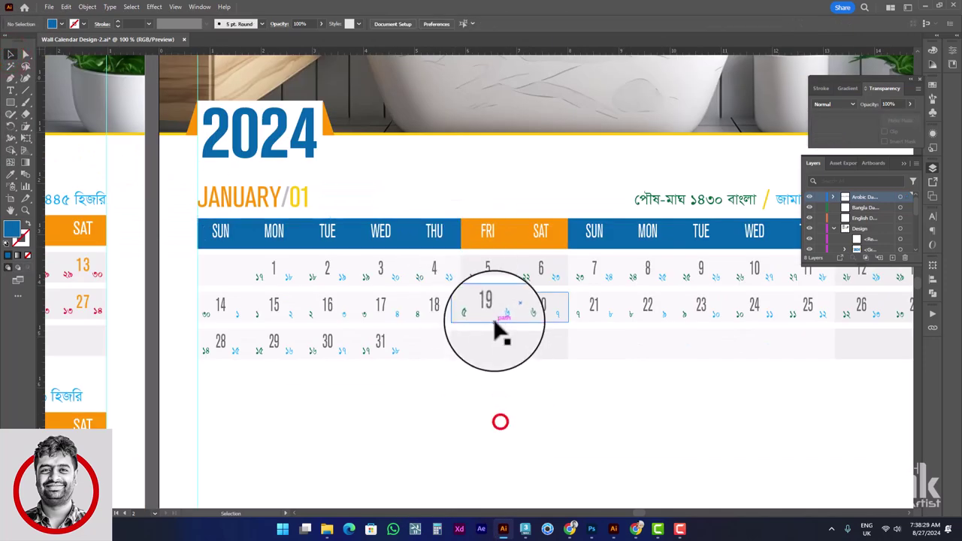
{"action": "left_click_drag", "start_coordinate": [501, 421], "coordinate": [509, 301]}
{"action": "scroll", "coordinate": [585, 274], "scroll_direction": "down", "scroll_amount": 2}
{"action": "scroll", "coordinate": [581, 195], "scroll_direction": "down", "scroll_amount": 2}
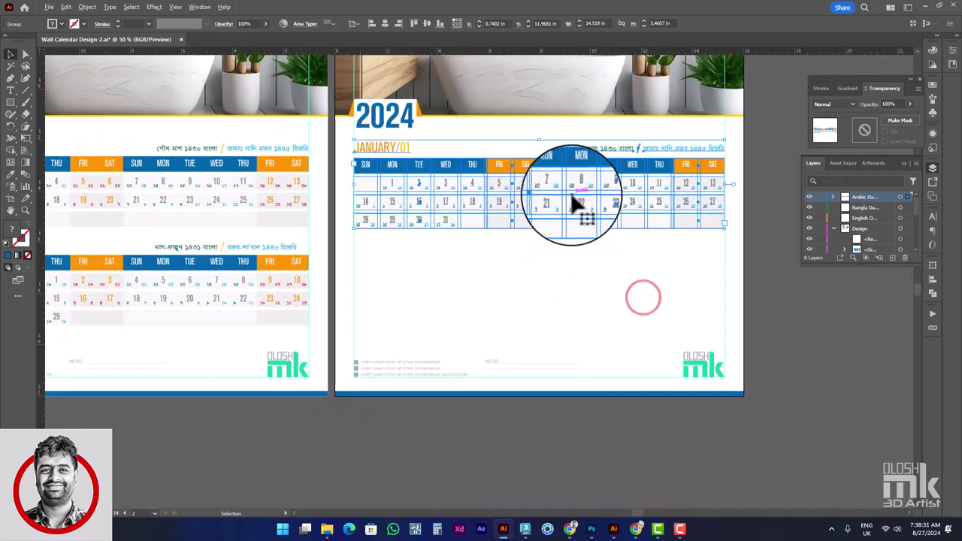
Alt-drag a copy of the January block below it and retitle the copy FEBRUARY/02.
{"action": "left_click_drag", "start_coordinate": [575, 177], "coordinate": [575, 272]}
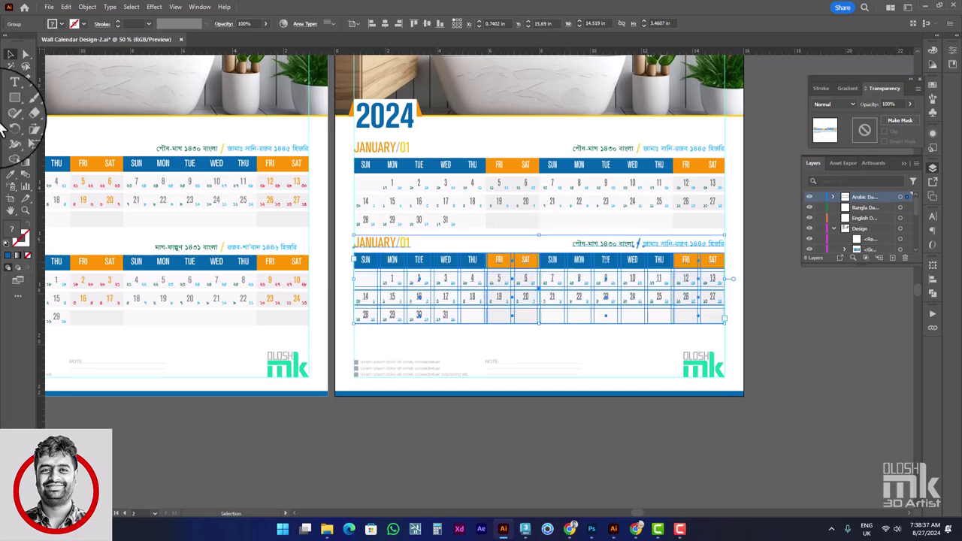
{"action": "left_click", "coordinate": [9, 91]}
{"action": "scroll", "coordinate": [322, 247], "scroll_direction": "up", "scroll_amount": 2}
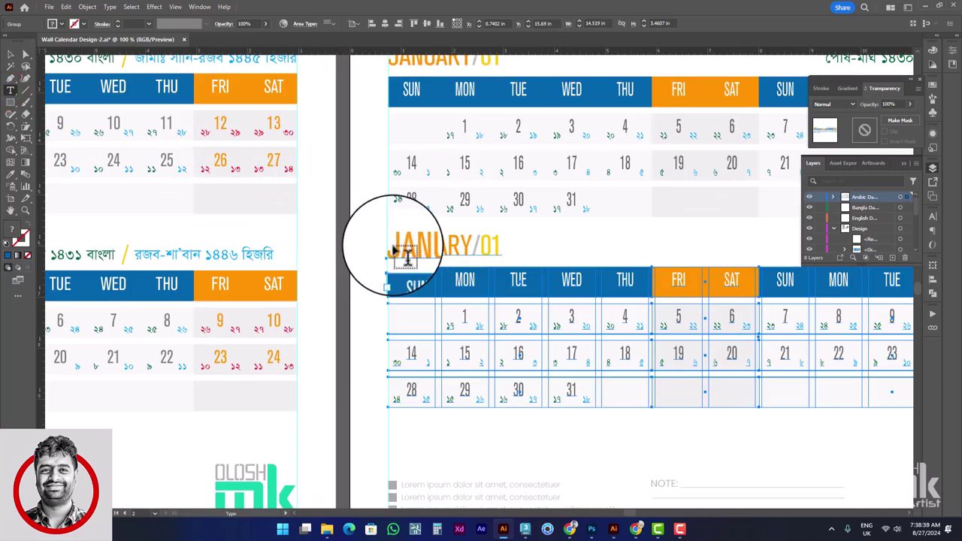
{"action": "left_click_drag", "start_coordinate": [377, 246], "coordinate": [437, 257]}
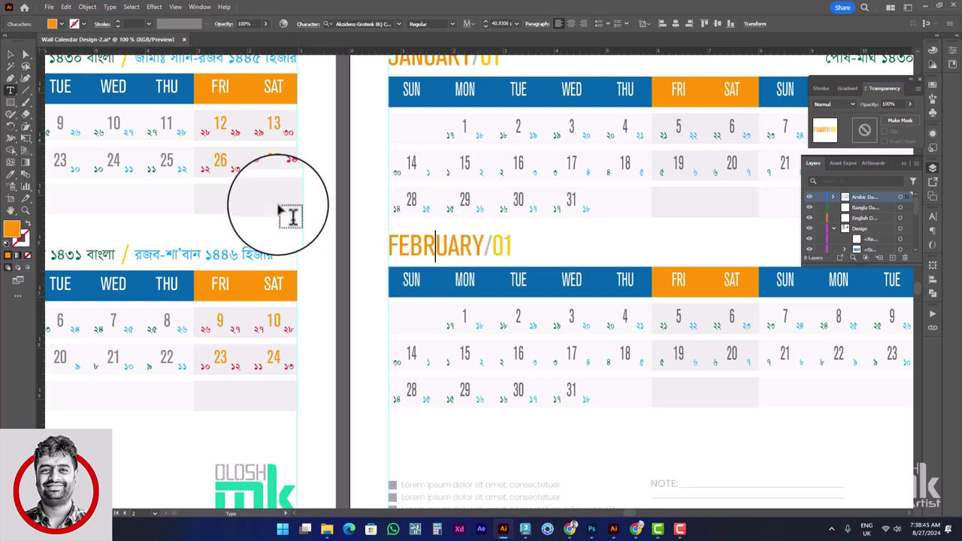
{"action": "left_click_drag", "start_coordinate": [515, 246], "coordinate": [501, 246]}
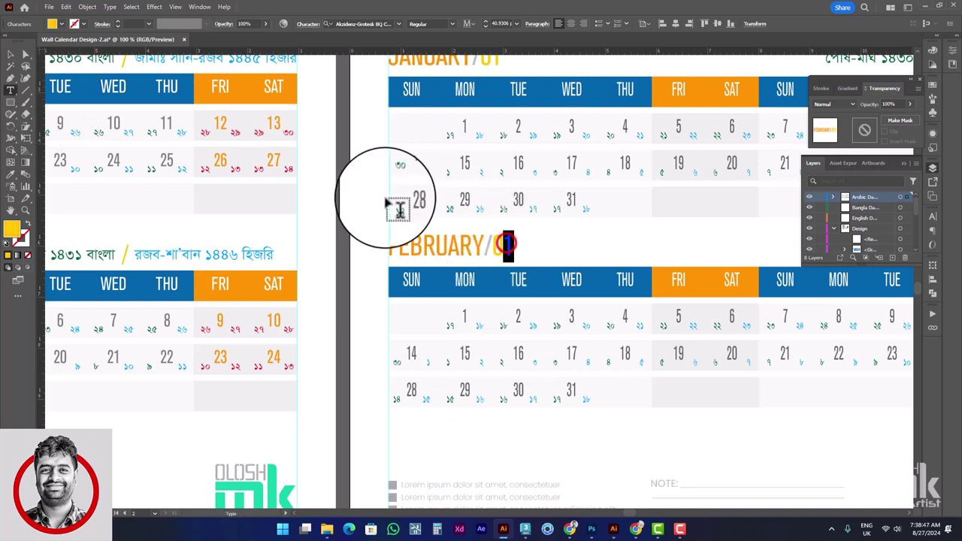
{"action": "type", "text": "2"}
{"action": "left_click", "coordinate": [11, 55]}
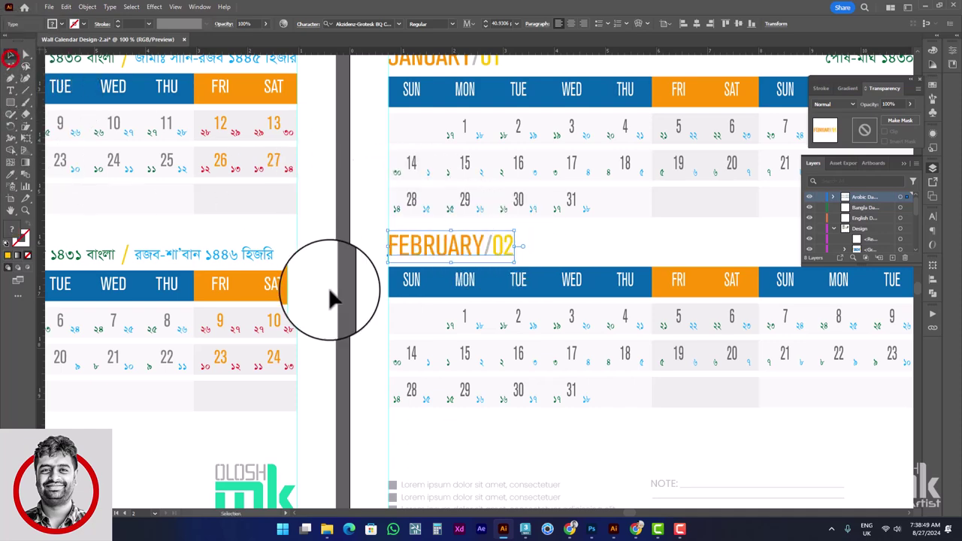
{"action": "scroll", "coordinate": [630, 448], "scroll_direction": "down", "scroll_amount": 3}
{"action": "scroll", "coordinate": [715, 366], "scroll_direction": "up", "scroll_amount": 1}
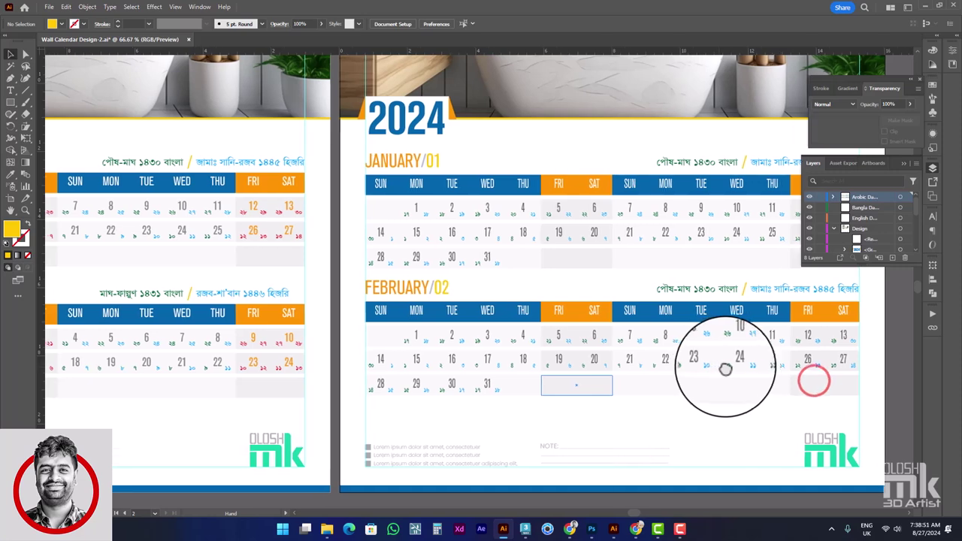
{"action": "left_click_drag", "start_coordinate": [726, 370], "coordinate": [783, 374]}
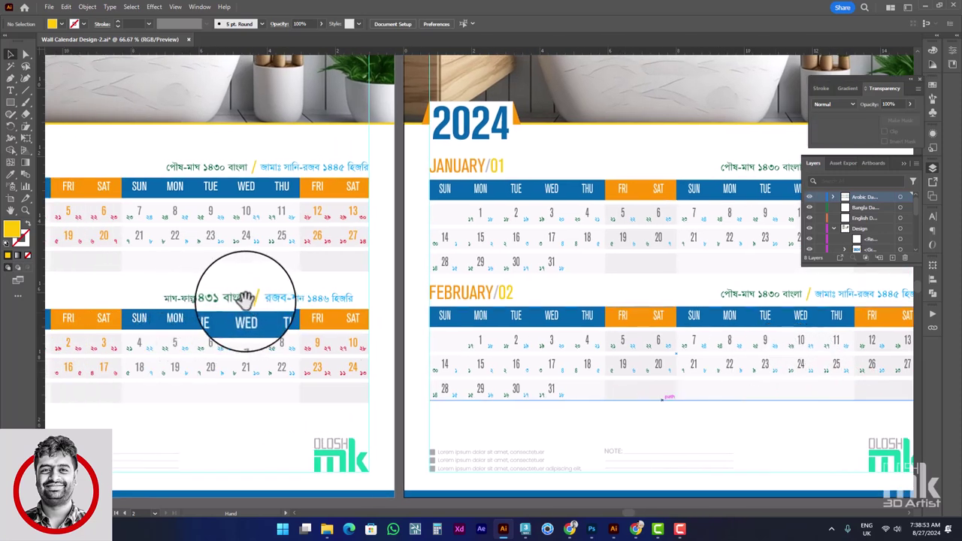
{"action": "left_click_drag", "start_coordinate": [392, 312], "coordinate": [381, 314]}
Lock the background layers and isolate the reference page's February Bangla and Hijri heading texts.
{"action": "left_click", "coordinate": [276, 296]}
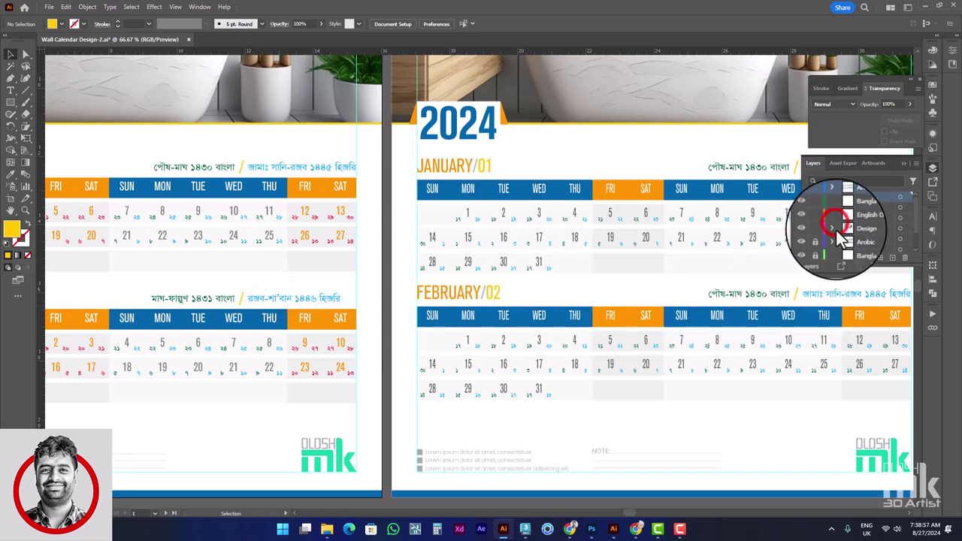
{"action": "left_click_drag", "start_coordinate": [819, 216], "coordinate": [821, 245]}
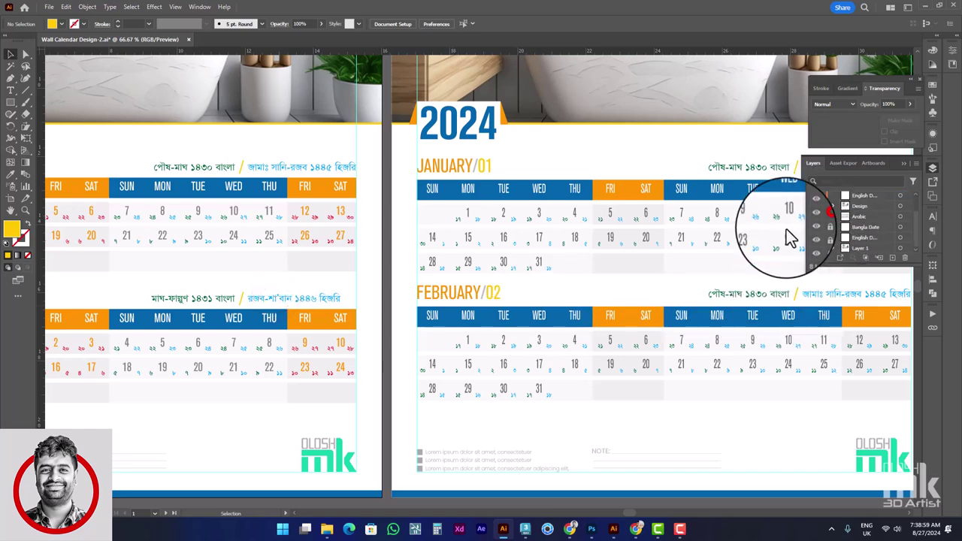
{"action": "left_click_drag", "start_coordinate": [329, 303], "coordinate": [325, 300]}
{"action": "double_click", "coordinate": [325, 301]}
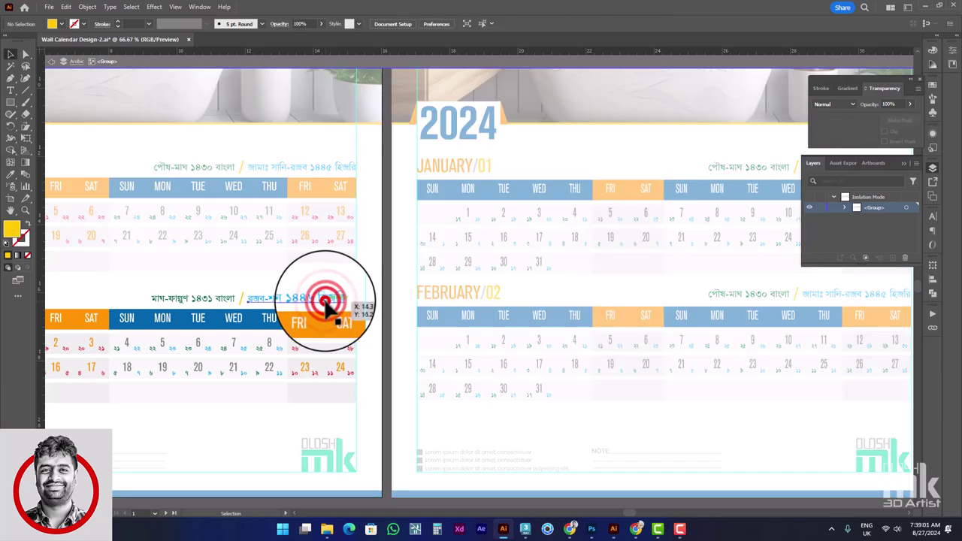
{"action": "scroll", "coordinate": [441, 311], "scroll_direction": "left", "scroll_amount": 5}
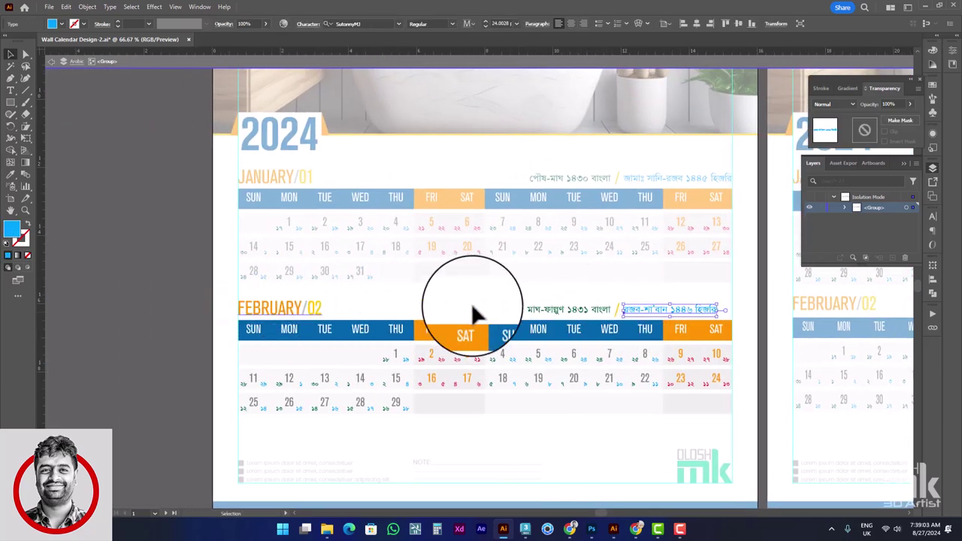
{"action": "left_click", "coordinate": [545, 309]}
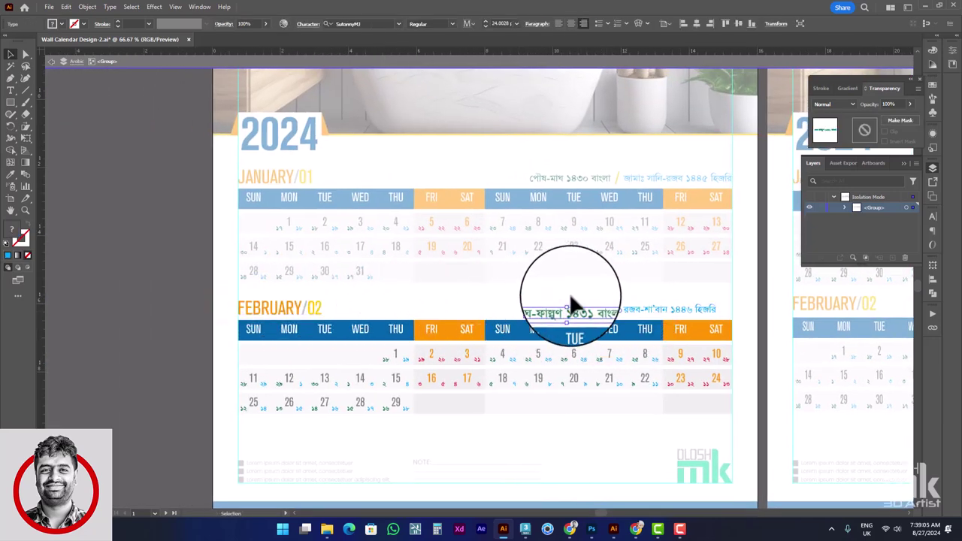
{"action": "left_click_drag", "start_coordinate": [567, 294], "coordinate": [640, 325]}
{"action": "key", "text": "Escape"}
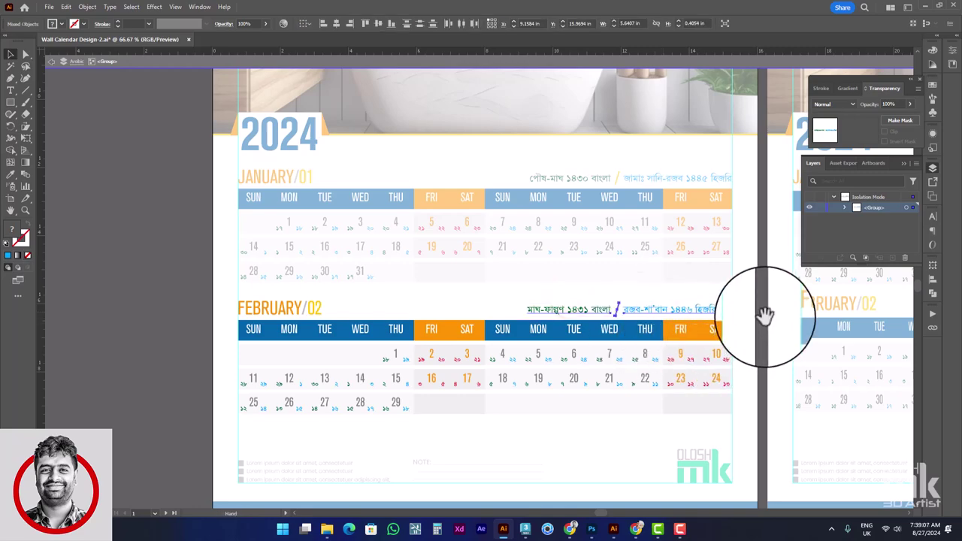
{"action": "left_click_drag", "start_coordinate": [763, 318], "coordinate": [619, 318]}
{"action": "left_click", "coordinate": [727, 297]}
{"action": "left_click_drag", "start_coordinate": [807, 304], "coordinate": [491, 300]}
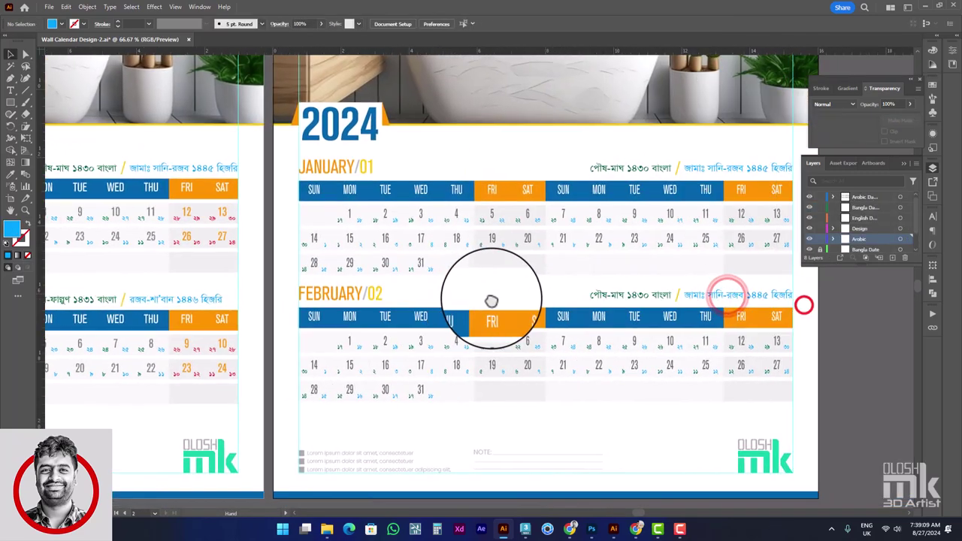
{"action": "left_click", "coordinate": [640, 297]}
{"action": "double_click", "coordinate": [641, 297]}
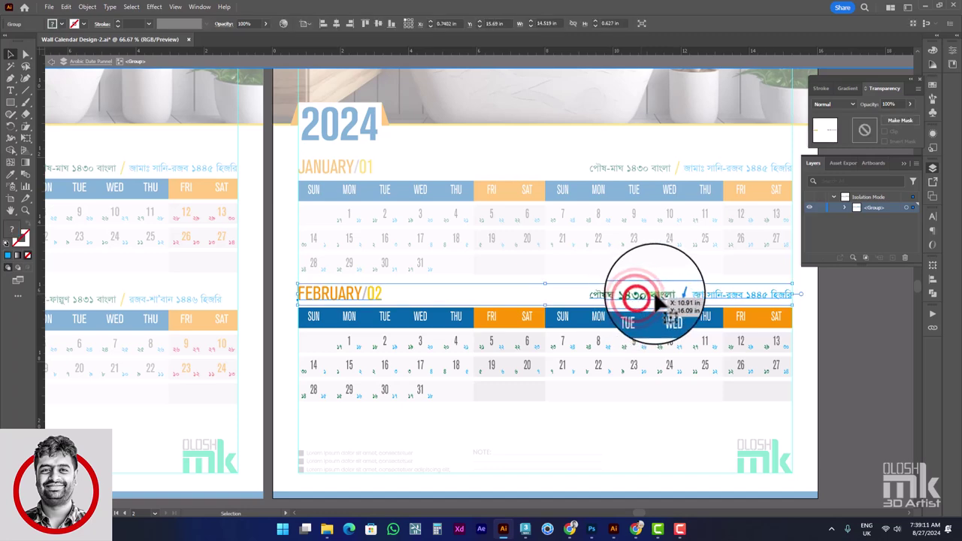
{"action": "double_click", "coordinate": [841, 351]}
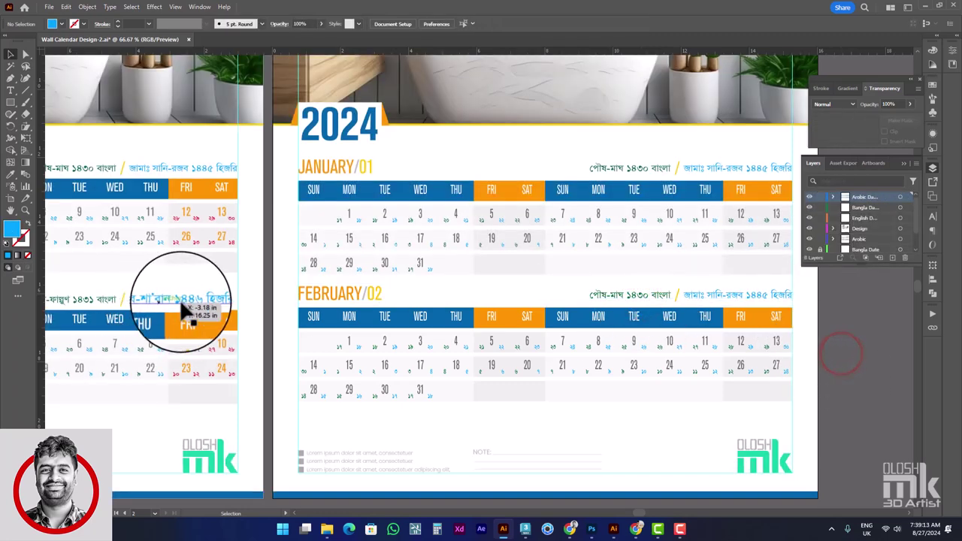
{"action": "left_click", "coordinate": [821, 239]}
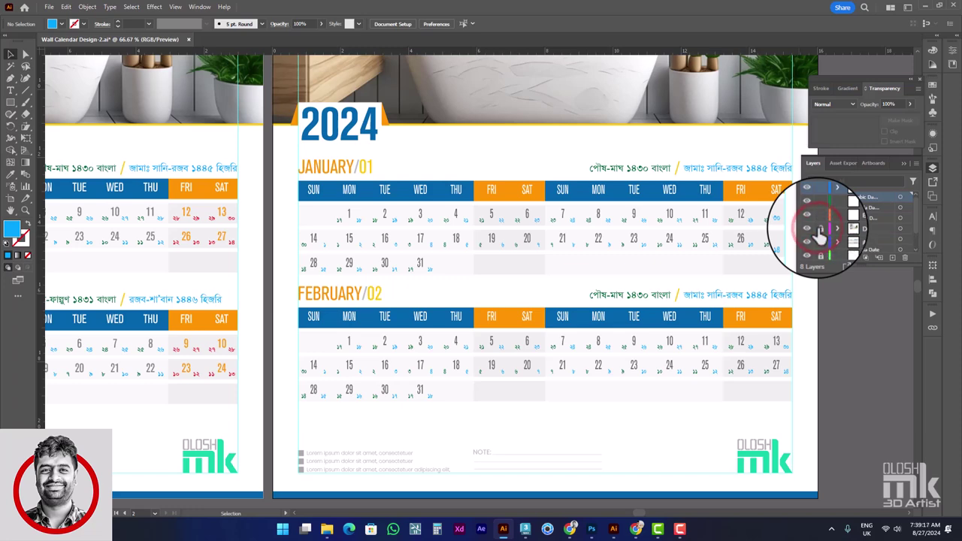
{"action": "left_click", "coordinate": [818, 197]}
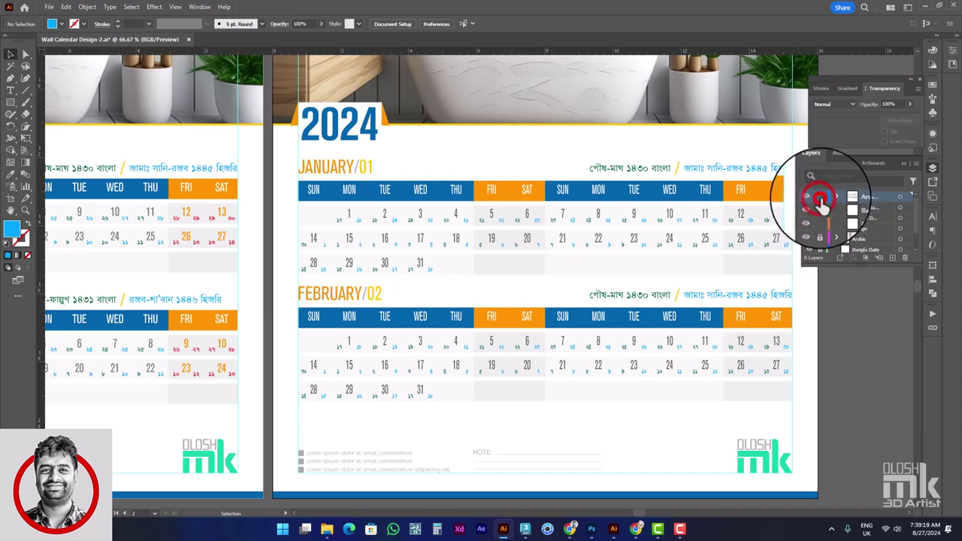
{"action": "left_click", "coordinate": [810, 198]}
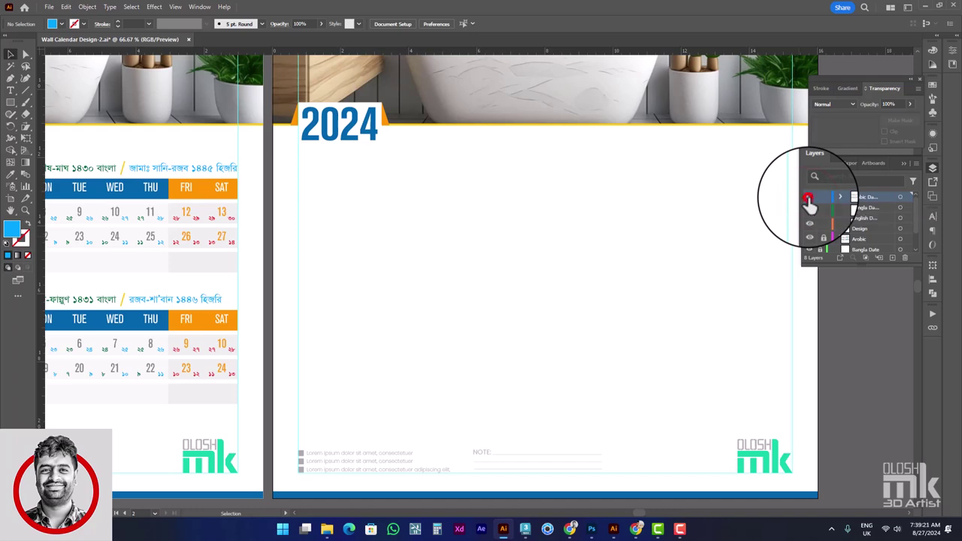
{"action": "left_click", "coordinate": [810, 199]}
{"action": "left_click", "coordinate": [809, 199]}
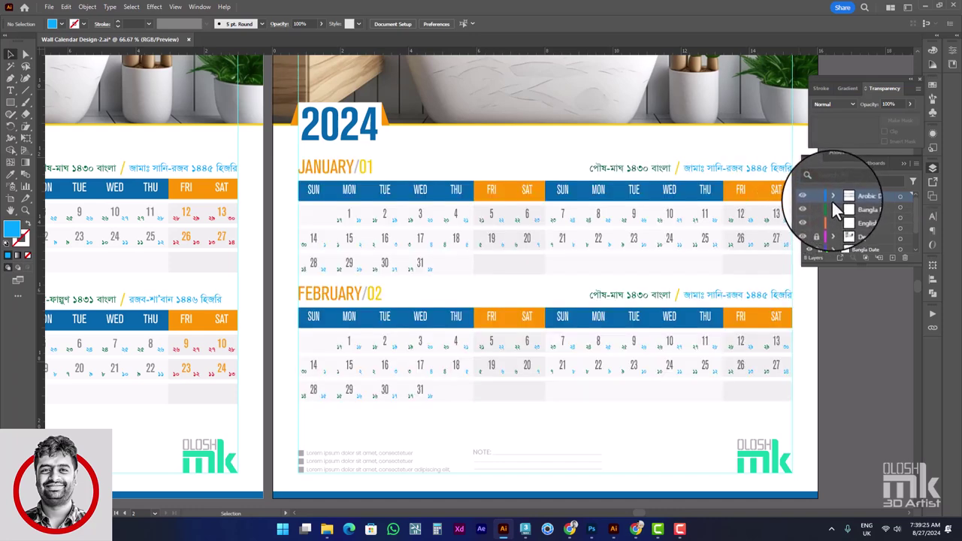
{"action": "left_click", "coordinate": [665, 269]}
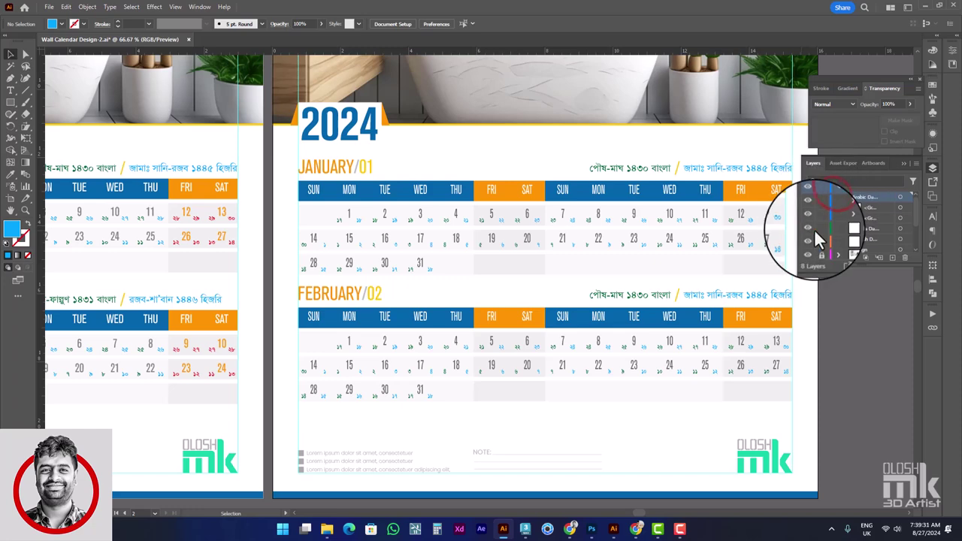
Ungroup the January calendar group from the right-click menu.
{"action": "left_click", "coordinate": [551, 246]}
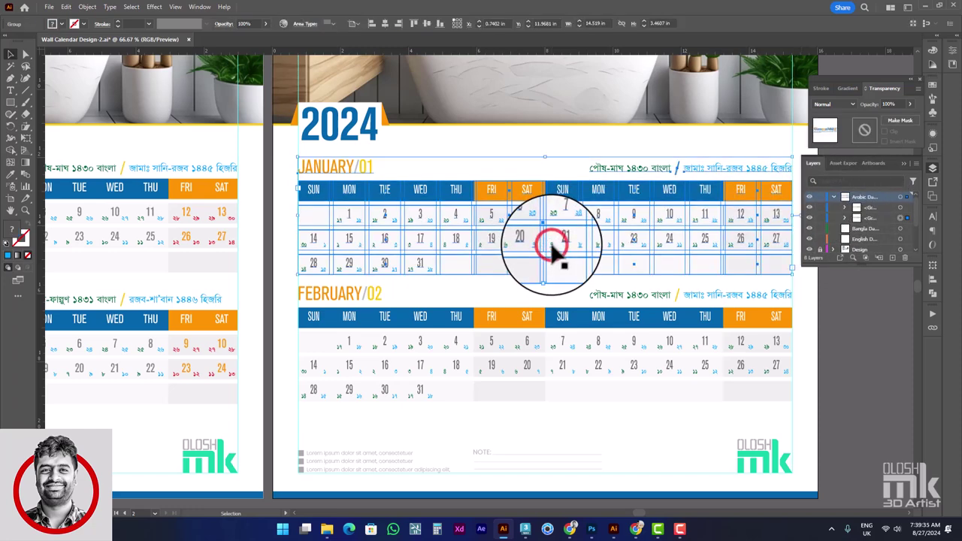
{"action": "key", "text": "a"}
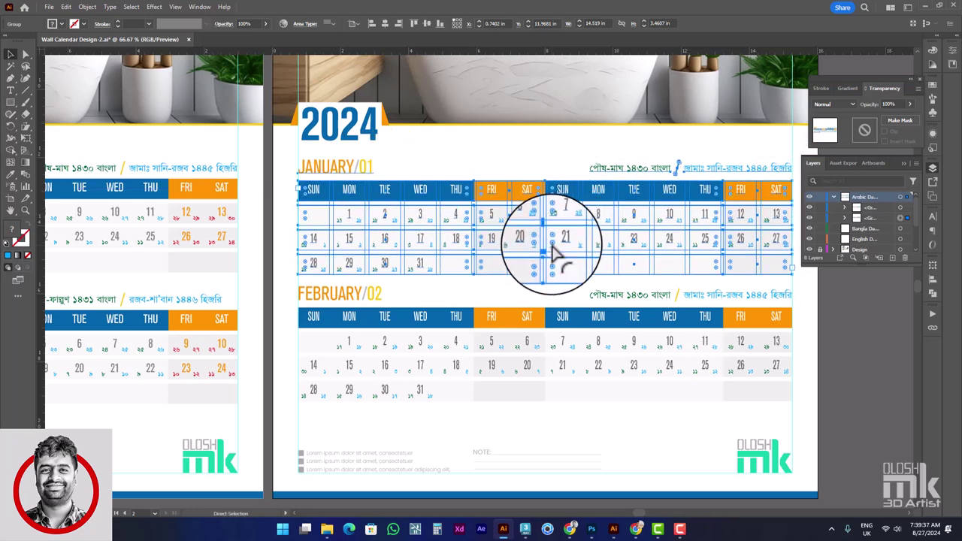
{"action": "right_click", "coordinate": [551, 248]}
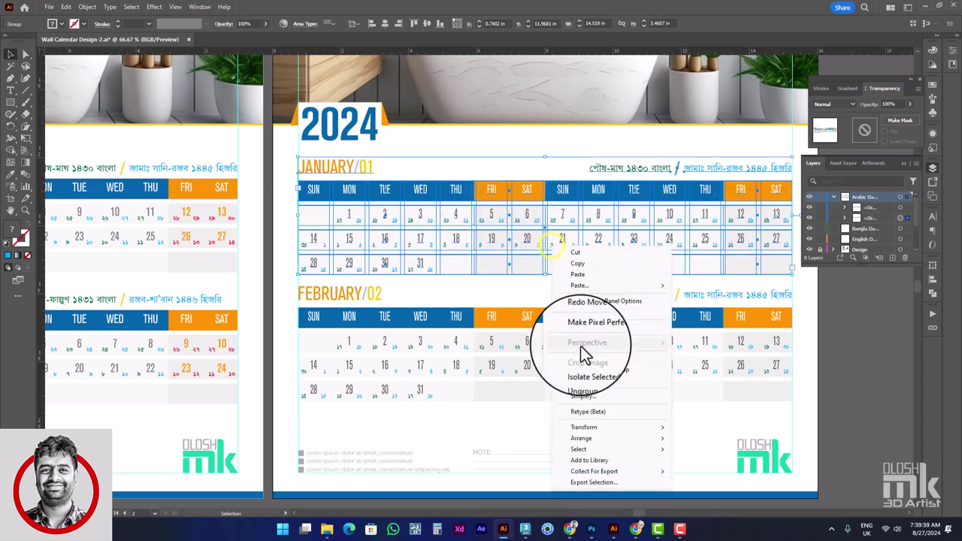
{"action": "left_click", "coordinate": [583, 381]}
{"action": "left_click", "coordinate": [844, 329]}
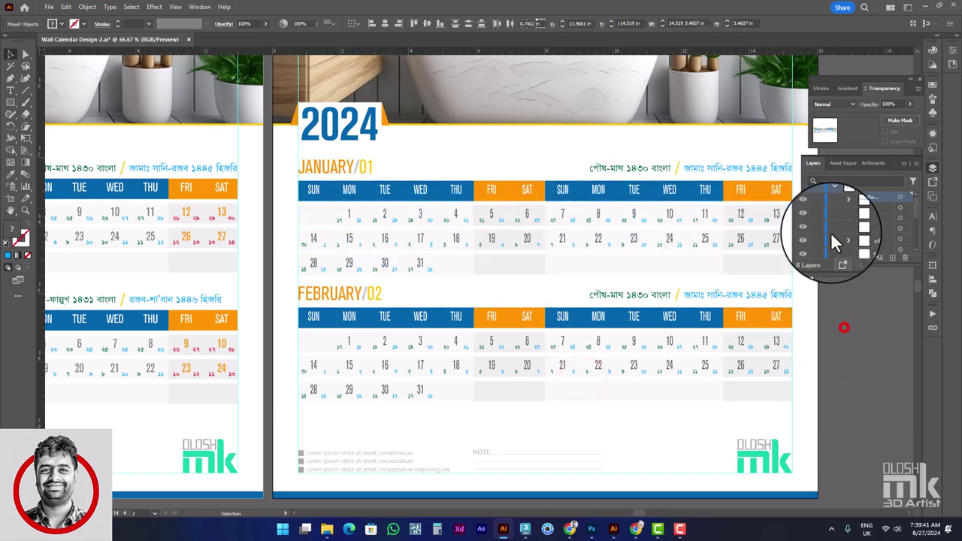
{"action": "left_click", "coordinate": [833, 197]}
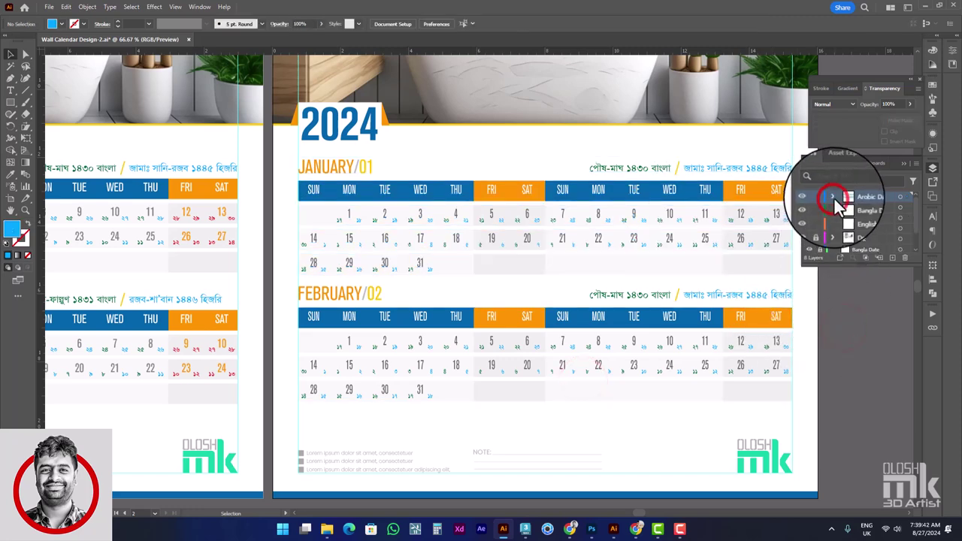
Inspect the January date rows and text frames with Direct Selection, then pick the Bangla date layer.
{"action": "left_click", "coordinate": [610, 245]}
{"action": "key", "text": "a"}
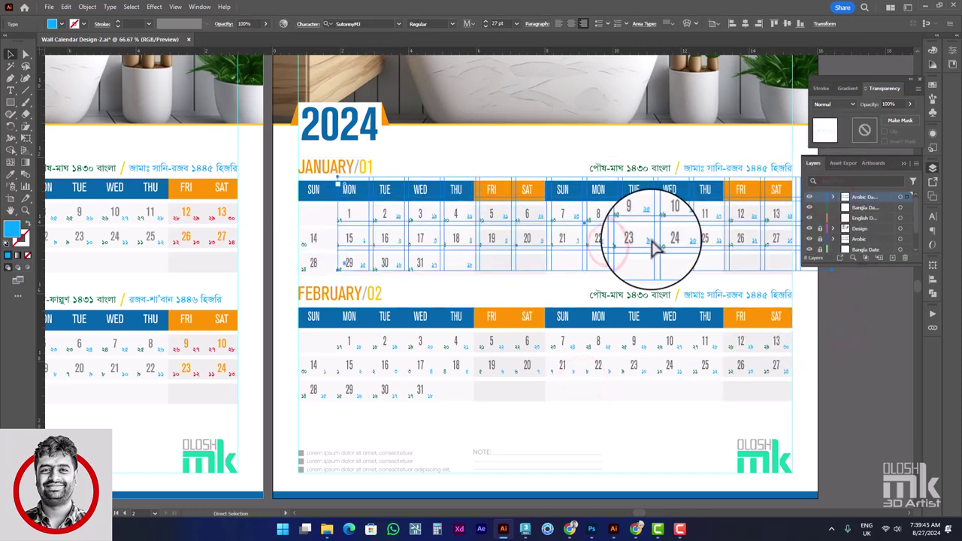
{"action": "key", "text": "v"}
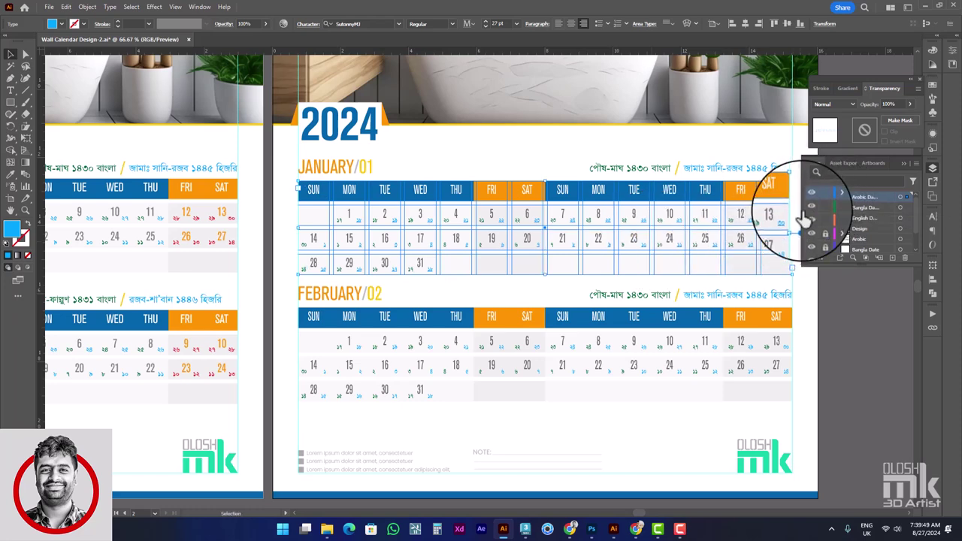
{"action": "left_click", "coordinate": [798, 211]}
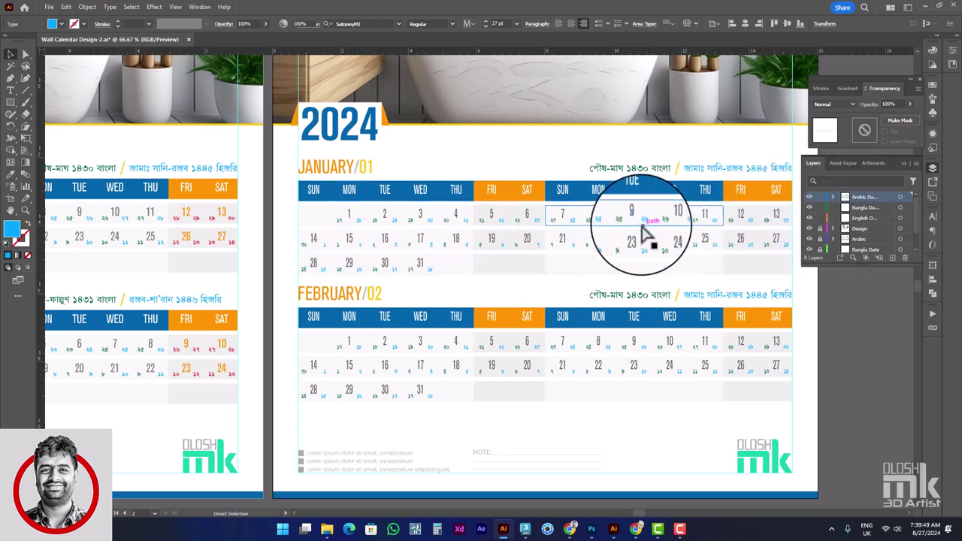
{"action": "left_click", "coordinate": [566, 233]}
{"action": "key", "text": "a"}
{"action": "left_click", "coordinate": [862, 219]}
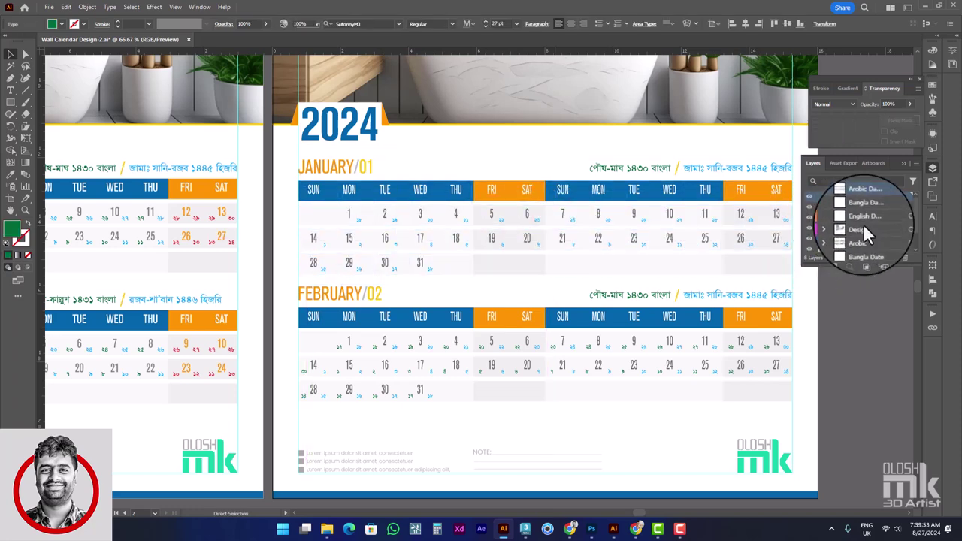
Lock the Arabic, English and Bangla date layers and delete January's English date frames.
{"action": "left_click", "coordinate": [816, 191]}
{"action": "left_click", "coordinate": [816, 218]}
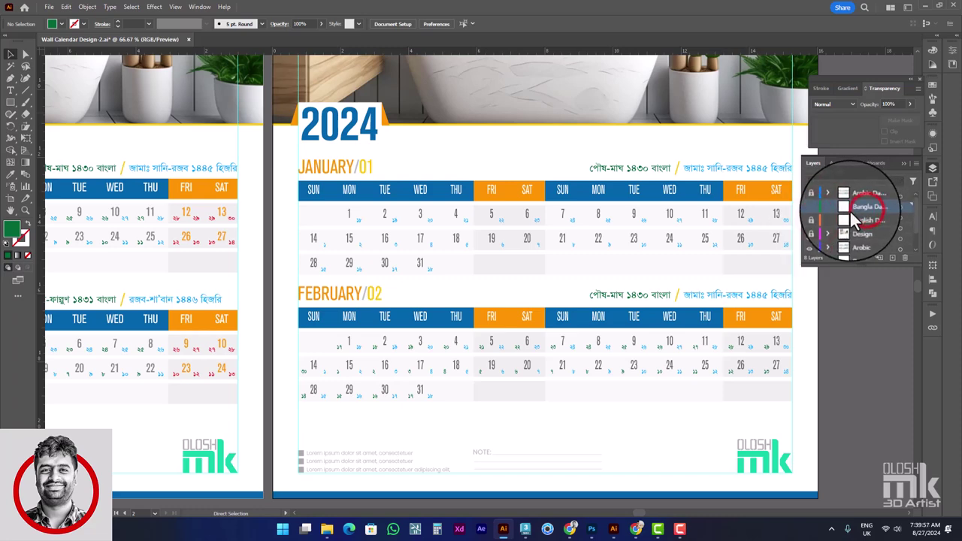
{"action": "left_click", "coordinate": [900, 207]}
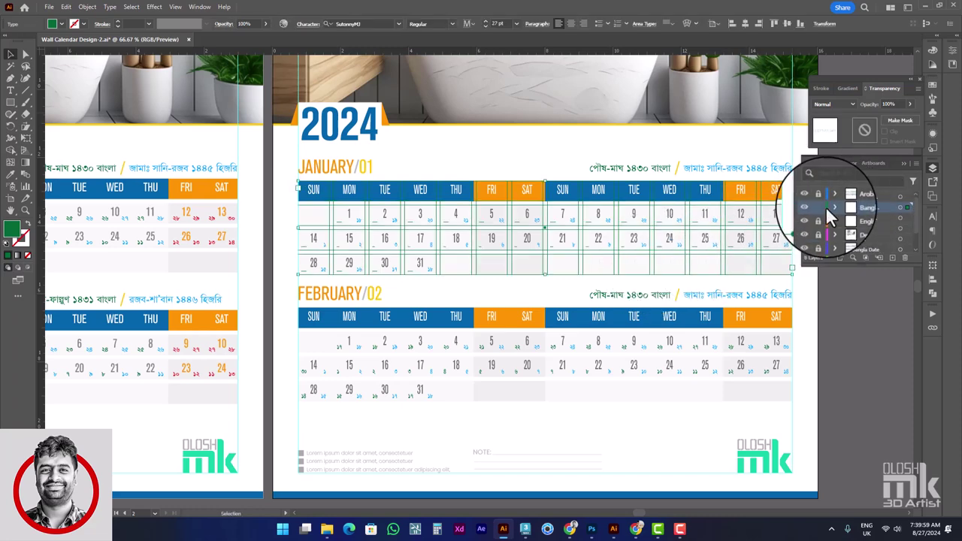
{"action": "left_click", "coordinate": [820, 207]}
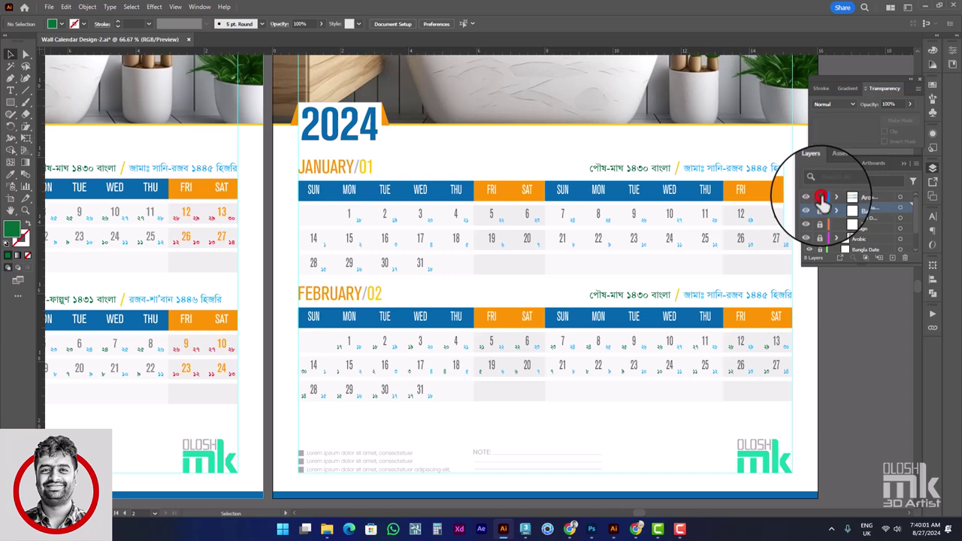
{"action": "left_click", "coordinate": [856, 197]}
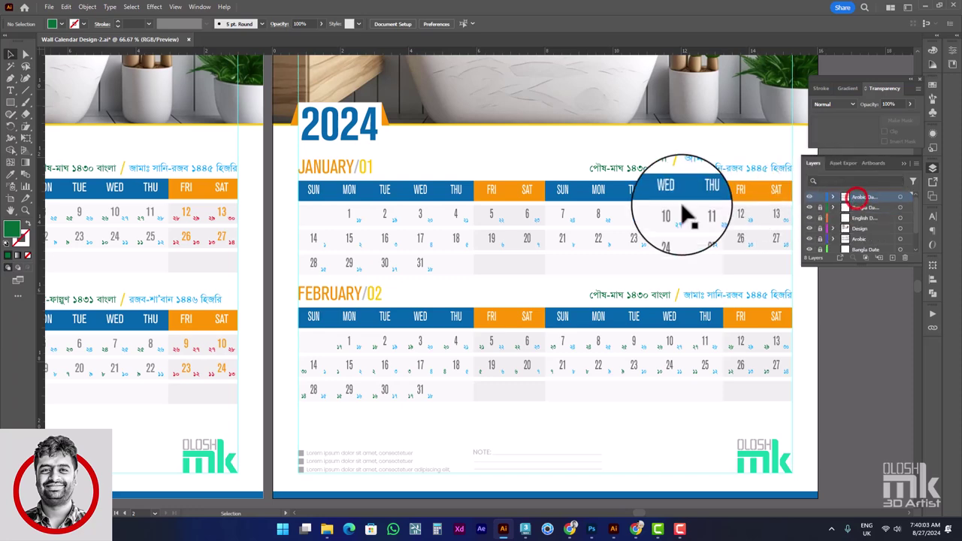
{"action": "left_click", "coordinate": [528, 241]}
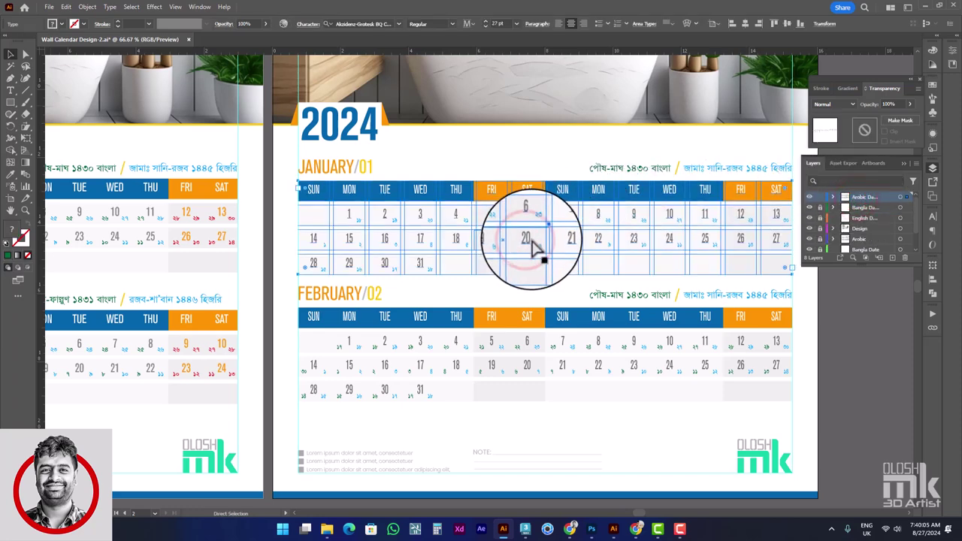
{"action": "key", "text": "Delete"}
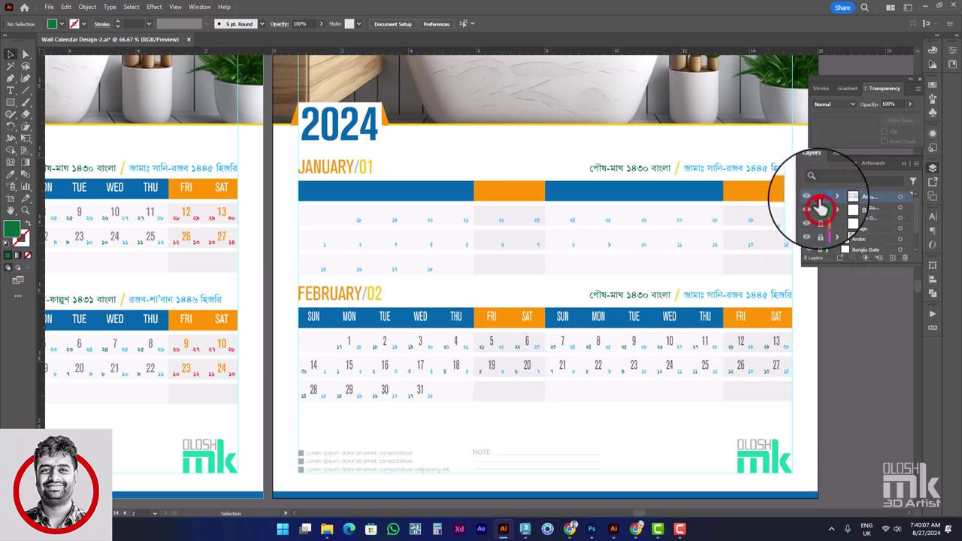
Lock the Arabic date layer and select the English Date layer's January objects.
{"action": "left_click", "coordinate": [820, 196]}
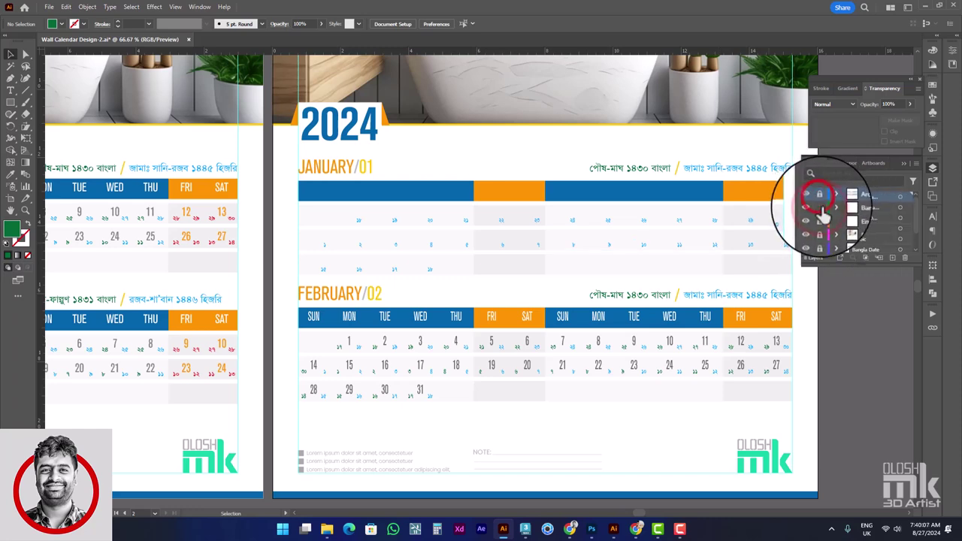
{"action": "left_click", "coordinate": [859, 218]}
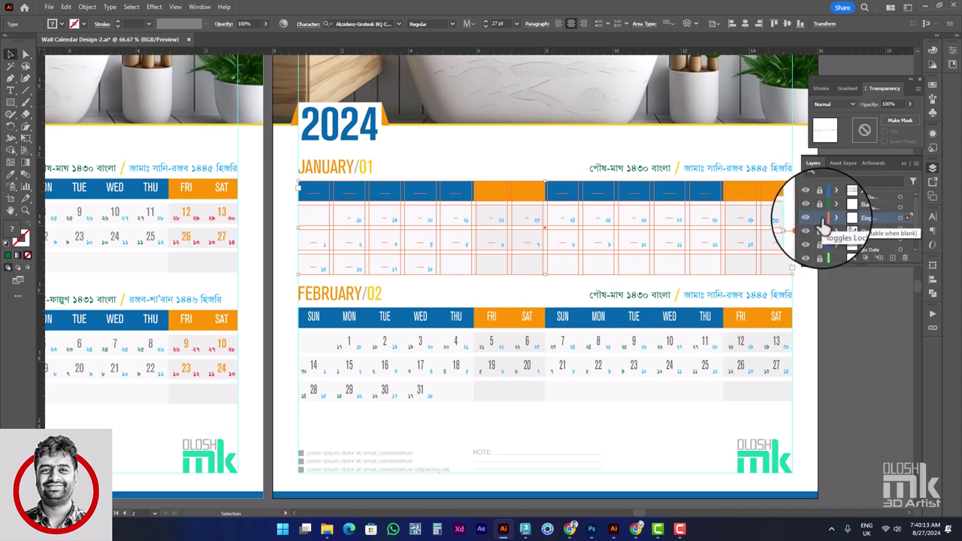
{"action": "key", "text": "ctrl+shift+a"}
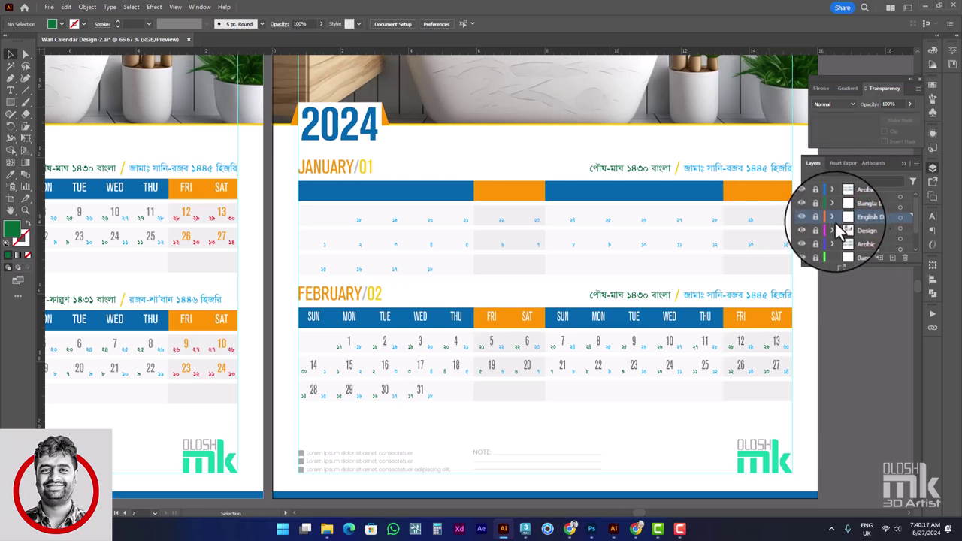
{"action": "left_click", "coordinate": [835, 225], "text": "alt"}
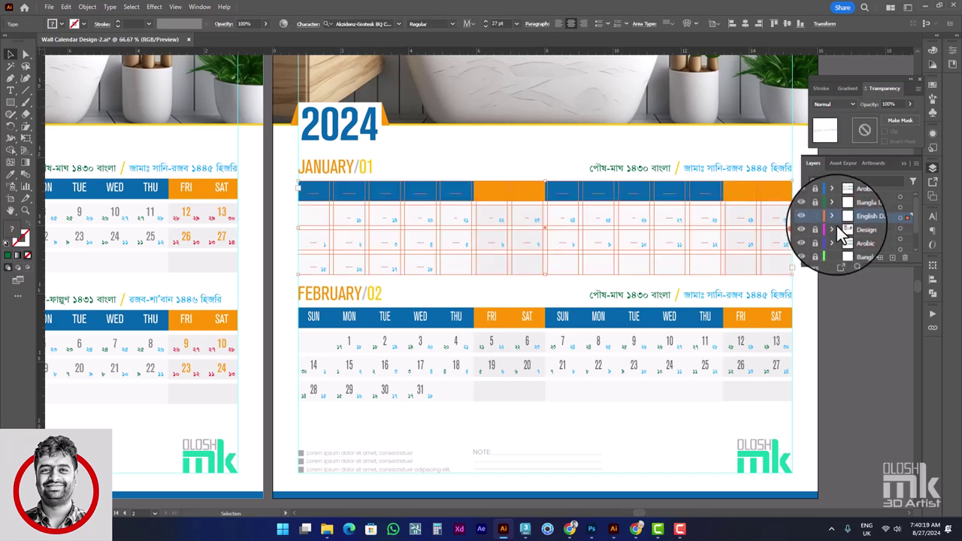
{"action": "left_click", "coordinate": [863, 295]}
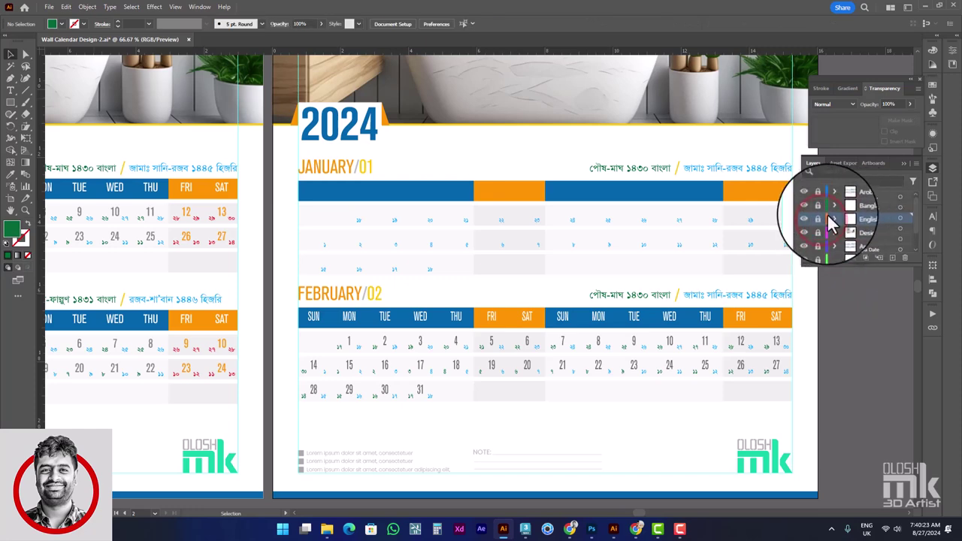
{"action": "left_click", "coordinate": [871, 218]}
{"action": "left_click", "coordinate": [858, 221], "text": "alt"}
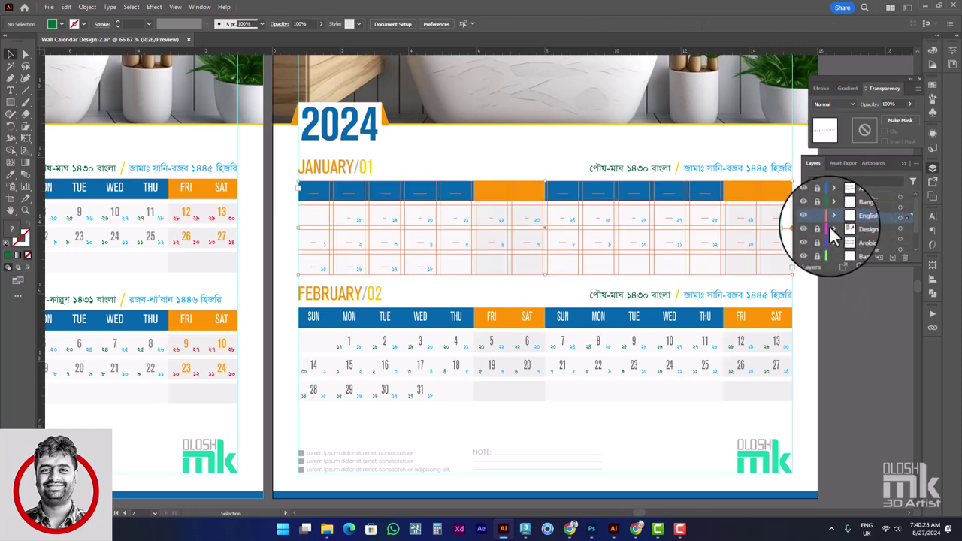
{"action": "key", "text": "ctrl"}
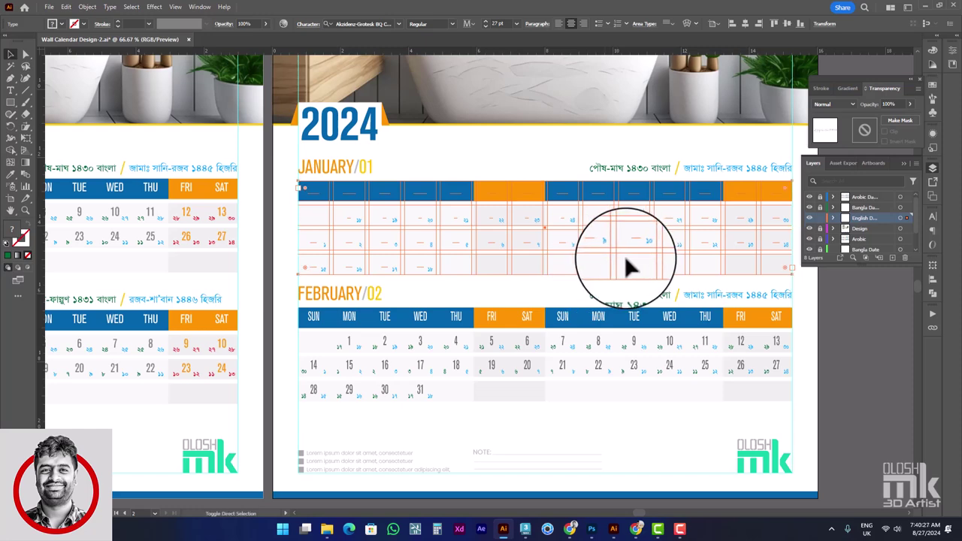
{"action": "left_click", "coordinate": [832, 196]}
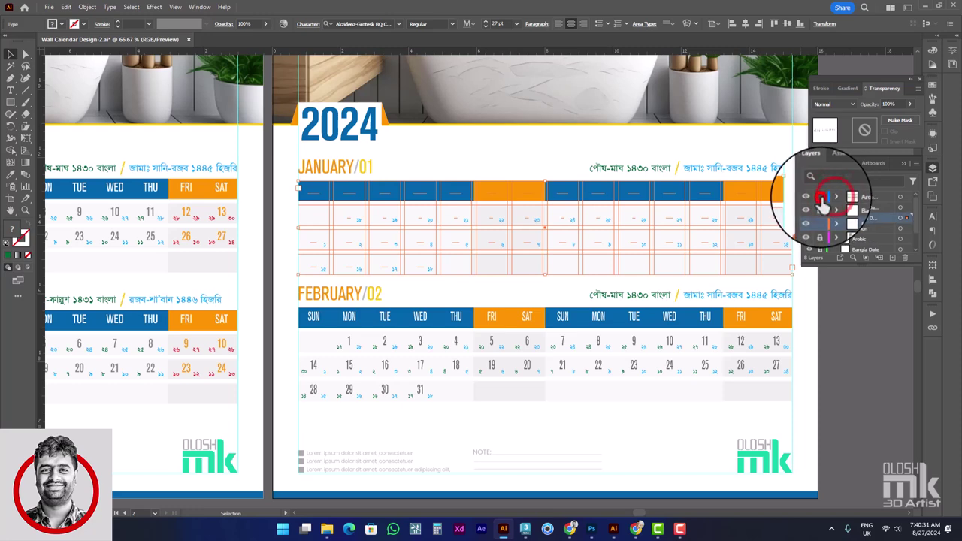
Delete the January header bars, lock the Bangla date layer, and leave only Design unlocked.
{"action": "left_click", "coordinate": [763, 194]}
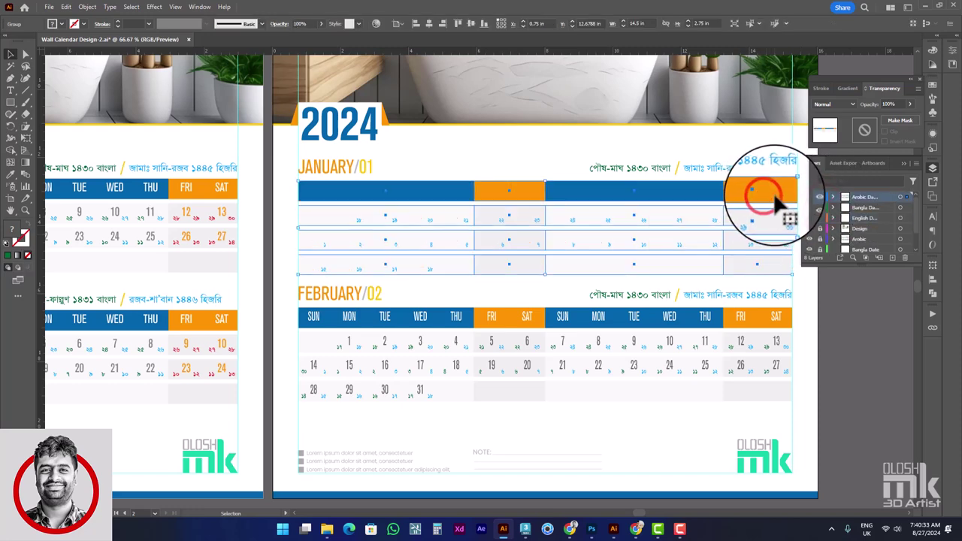
{"action": "key", "text": "Delete"}
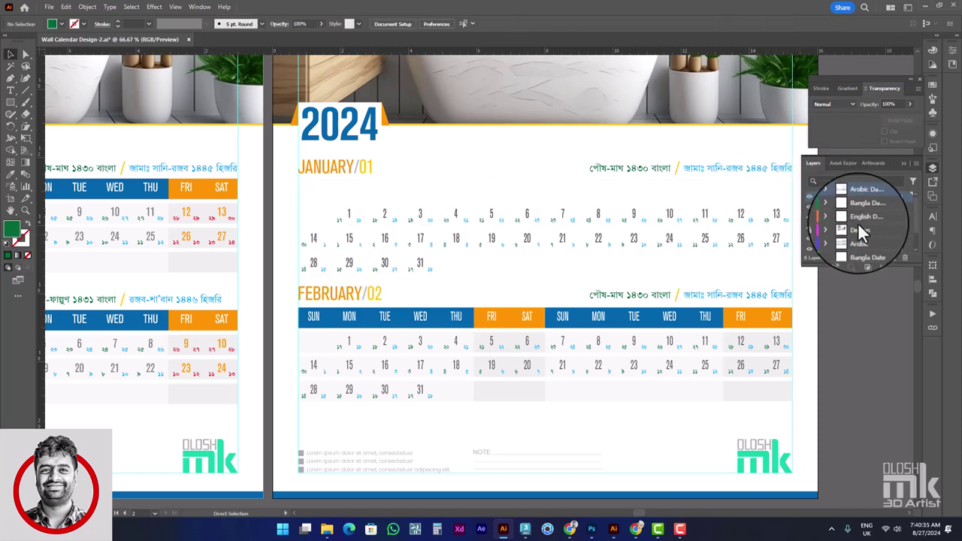
{"action": "left_click", "coordinate": [859, 227]}
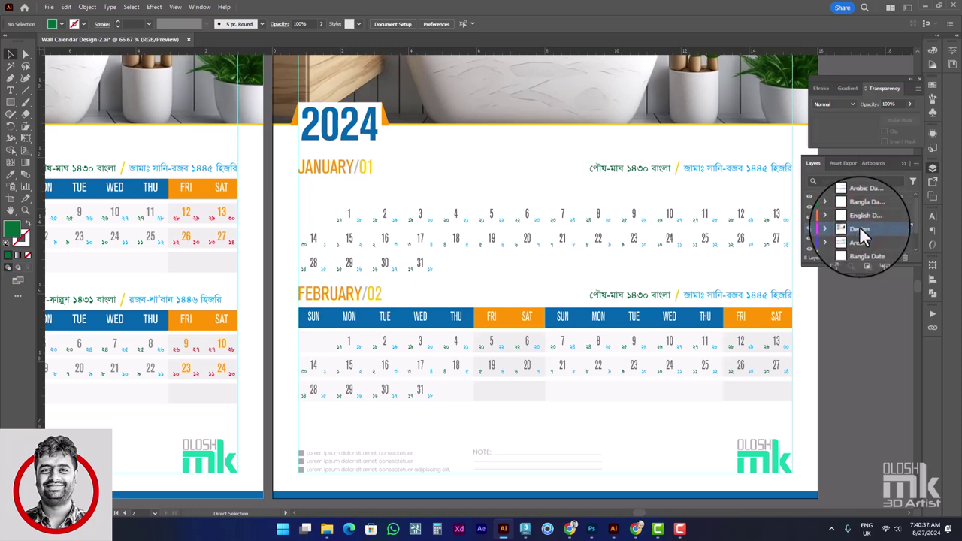
{"action": "left_click", "coordinate": [818, 202]}
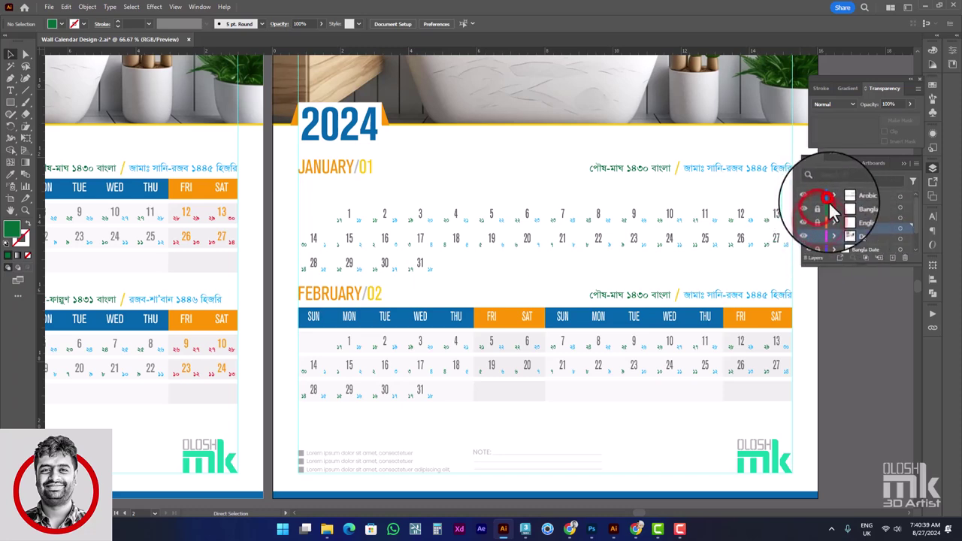
{"action": "left_click", "coordinate": [870, 235]}
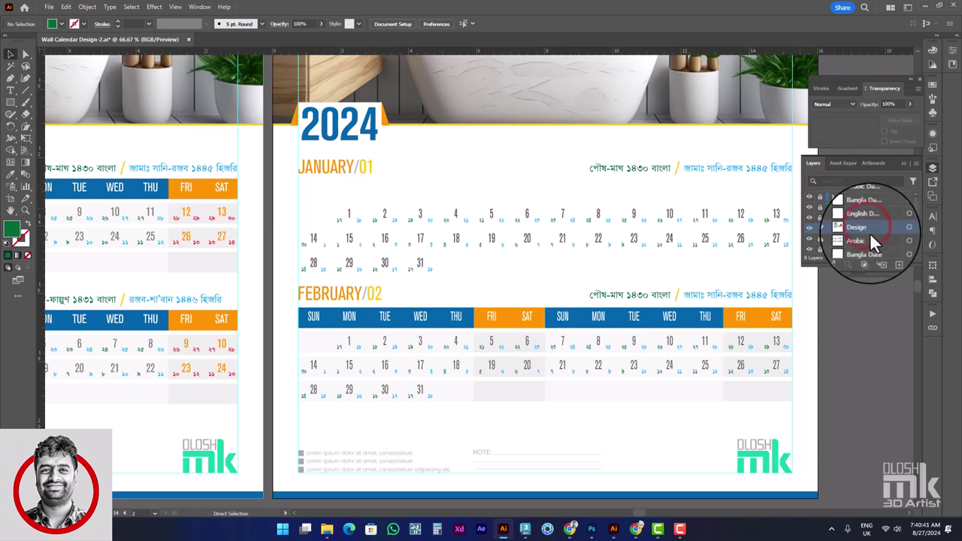
{"action": "left_click", "coordinate": [865, 290]}
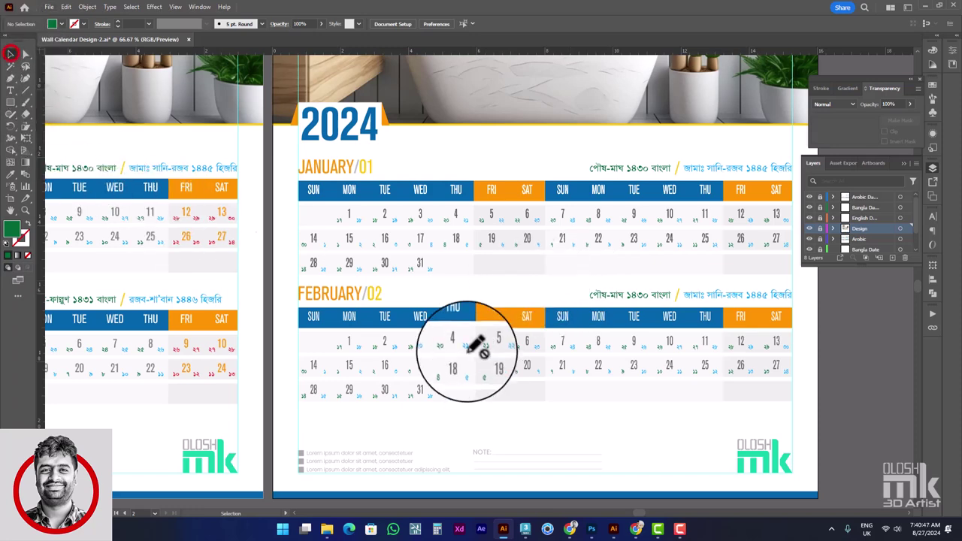
{"action": "left_click", "coordinate": [820, 229]}
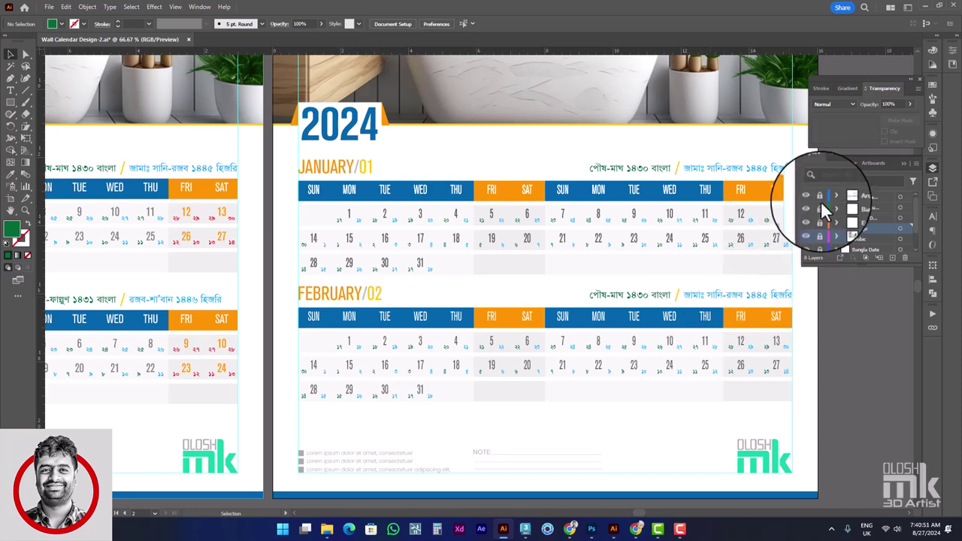
{"action": "left_click", "coordinate": [820, 227]}
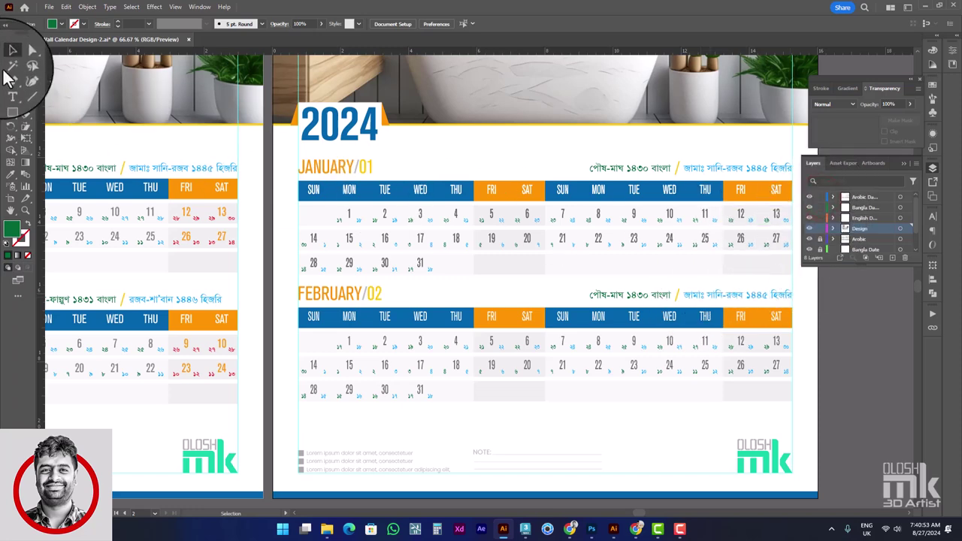
Delete the old February table and Alt-drag a fresh January copy into its place.
{"action": "left_click", "coordinate": [430, 330]}
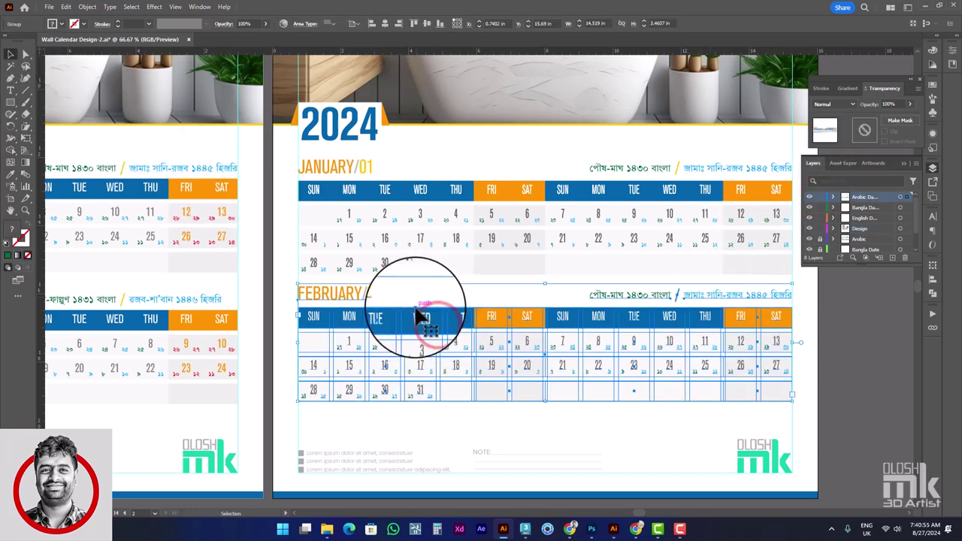
{"action": "key", "text": "Delete"}
{"action": "mouse_move", "coordinate": [777, 179]}
{"action": "left_mouse_down"}
{"action": "mouse_move", "coordinate": [756, 226]}
{"action": "mouse_move", "coordinate": [760, 292]}
{"action": "left_mouse_up"}
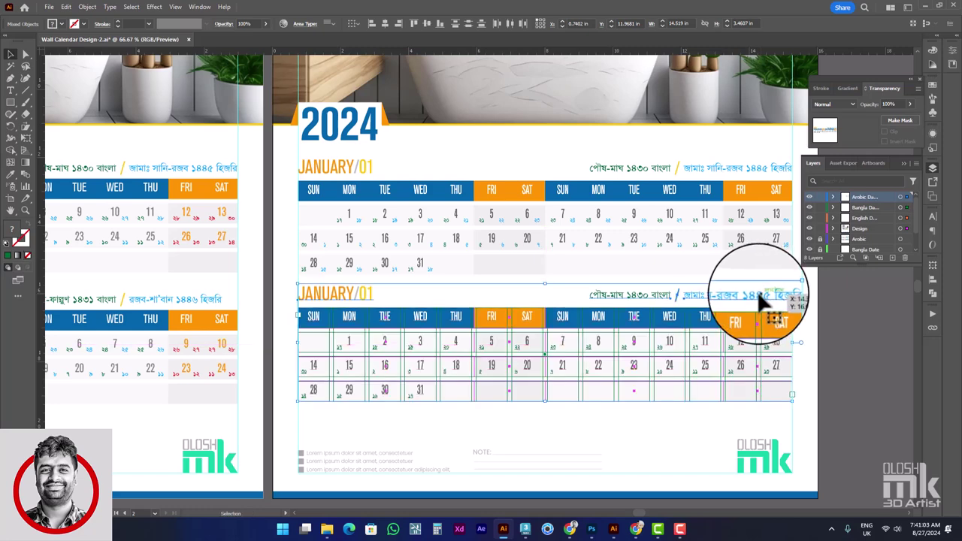
{"action": "left_click_drag", "start_coordinate": [387, 316], "coordinate": [427, 299]}
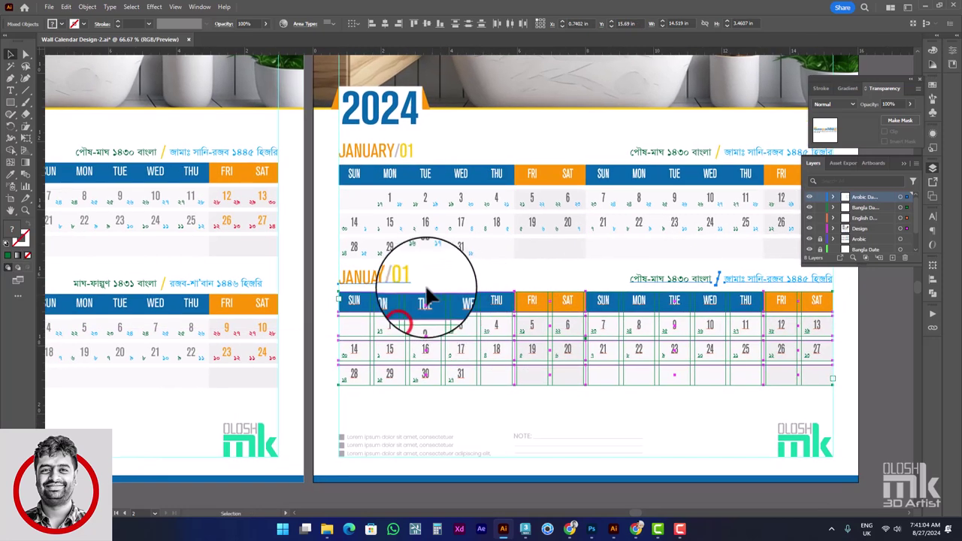
{"action": "left_click", "coordinate": [129, 276]}
{"action": "left_click", "coordinate": [12, 87]}
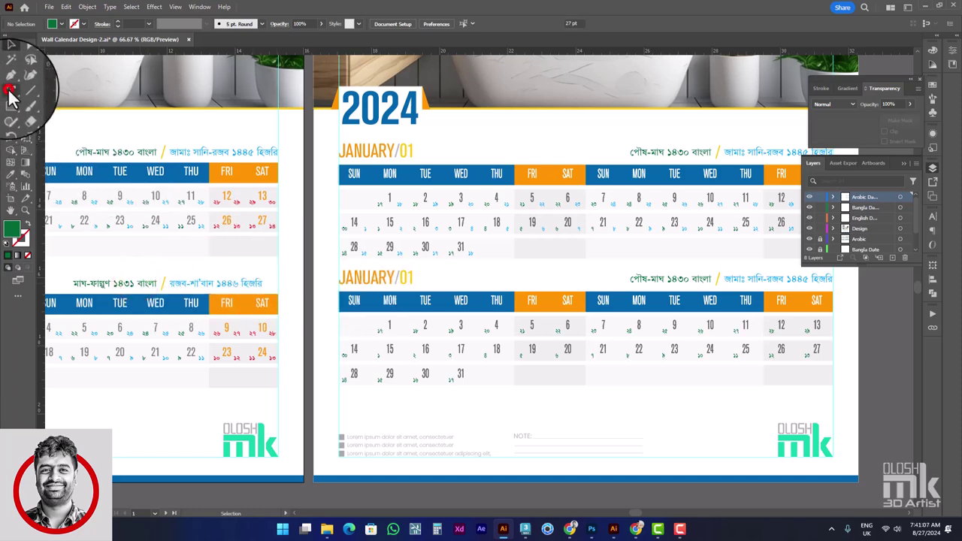
Retitle the lower calendar's month label to FEBRUARY with number 02.
{"action": "double_click", "coordinate": [350, 280]}
{"action": "type", "text": "FEBUA"}
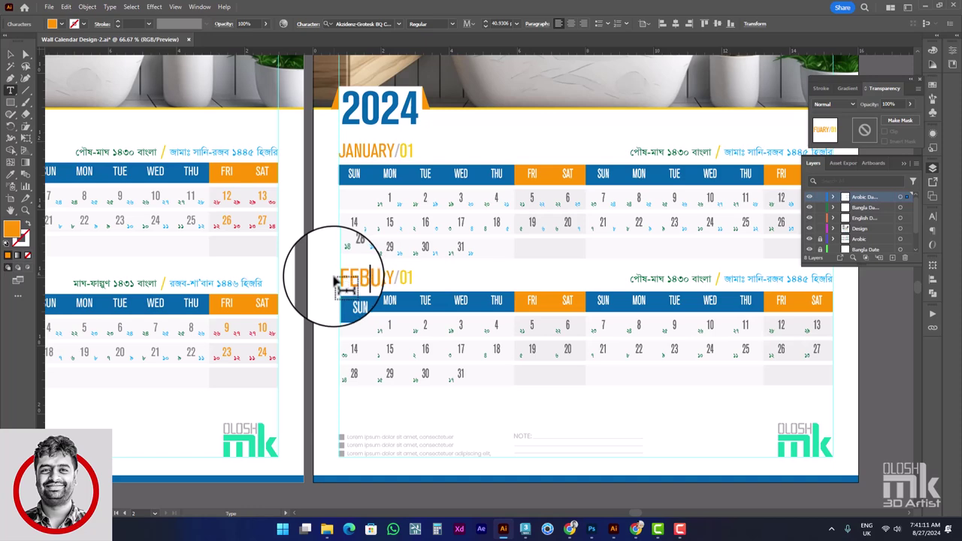
{"action": "key", "text": "BackSpace"}
{"action": "type", "text": "RUARY"}
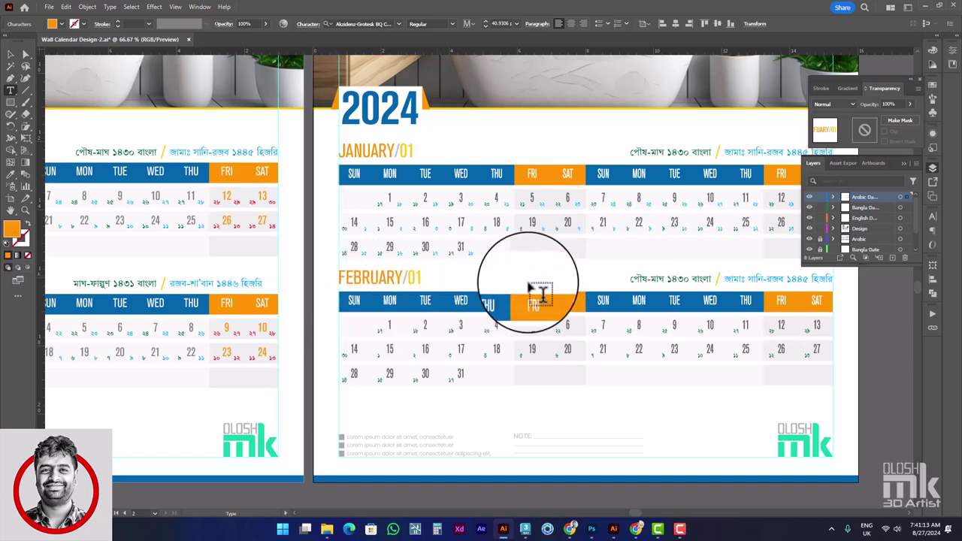
{"action": "double_click", "coordinate": [422, 279]}
{"action": "type", "text": "2"}
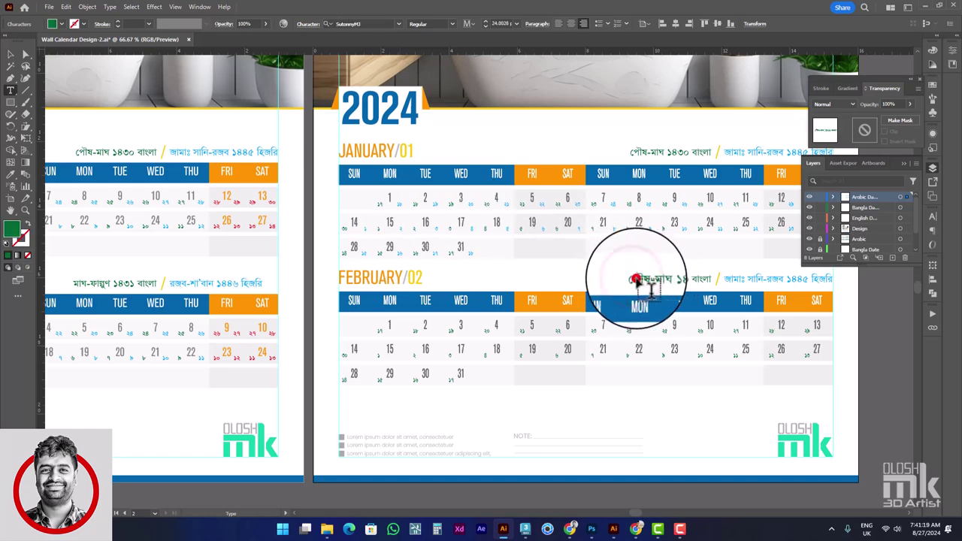
Change the header to মাঘ-ফাল্গুন ১৪৩০ বাংলা / রজব-শা'বান ১৪৪৫ হিজরি.
{"action": "left_click_drag", "start_coordinate": [627, 279], "coordinate": [688, 296]}
{"action": "key", "text": "Escape"}
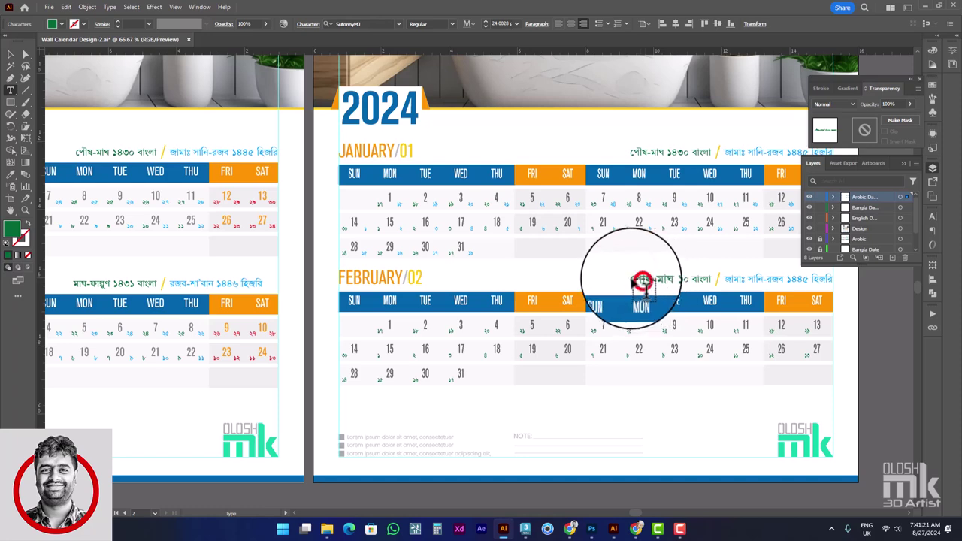
{"action": "mouse_move", "coordinate": [619, 278]}
{"action": "left_mouse_down"}
{"action": "mouse_move", "coordinate": [671, 287]}
{"action": "mouse_move", "coordinate": [662, 280]}
{"action": "left_mouse_up"}
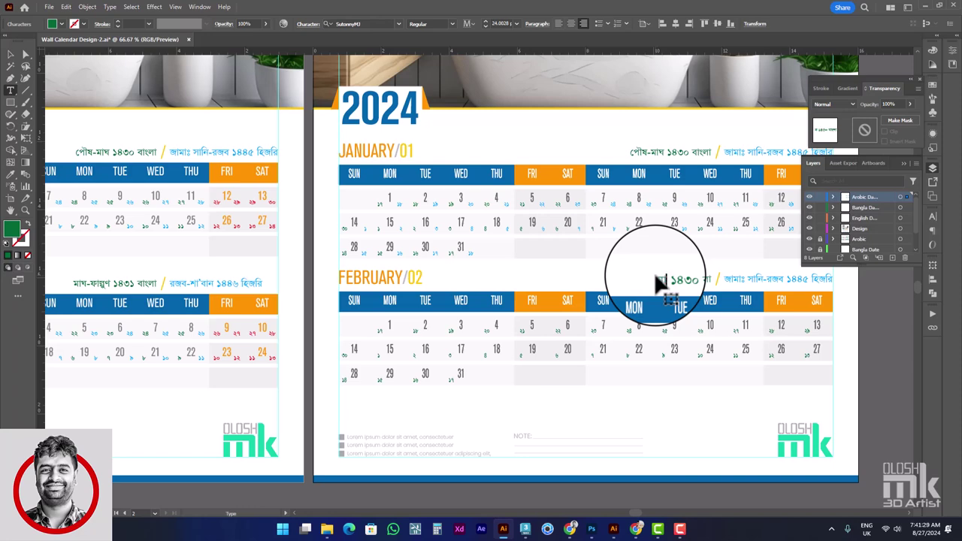
{"action": "type", "text": "g"}
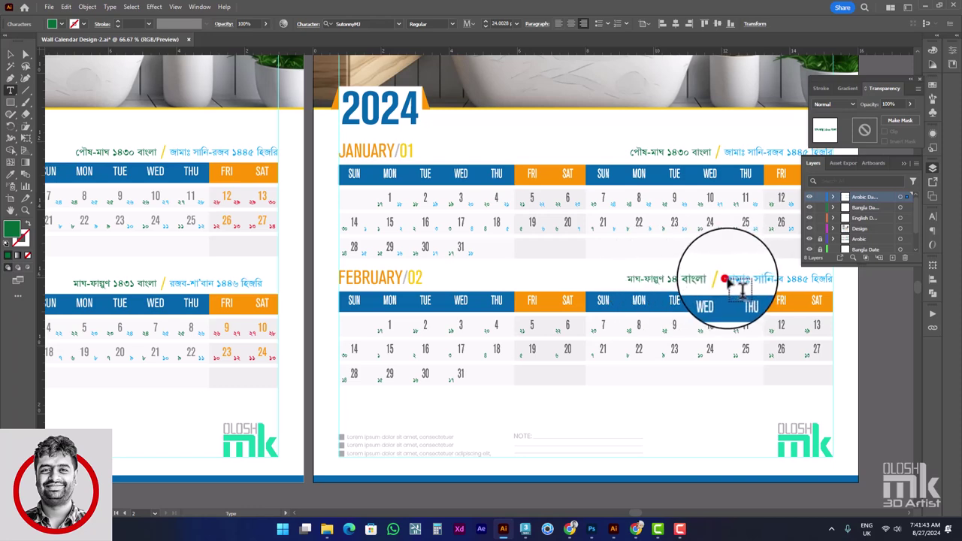
{"action": "left_click_drag", "start_coordinate": [724, 280], "coordinate": [789, 282]}
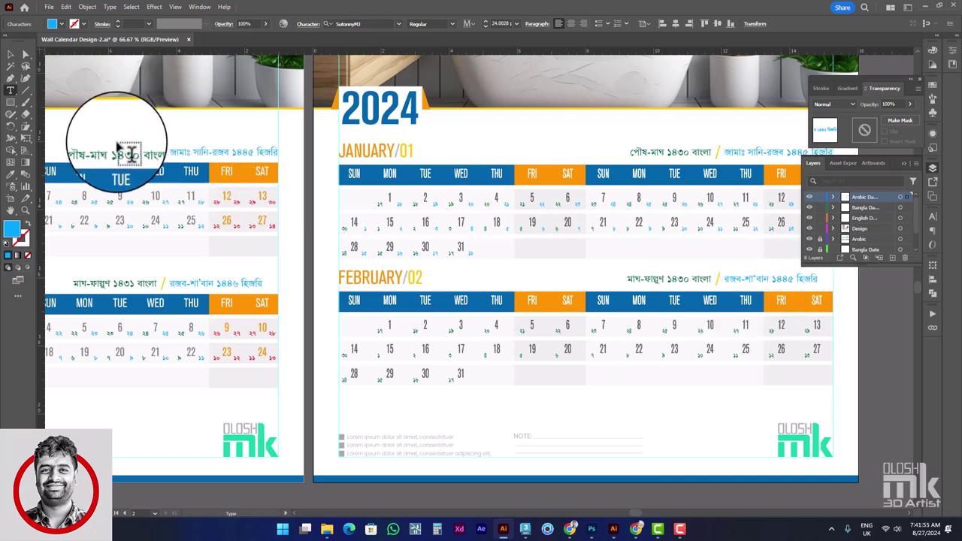
{"action": "key", "text": "Escape"}
Nudge the February header line slightly right inside Isolation Mode.
{"action": "left_click", "coordinate": [10, 53]}
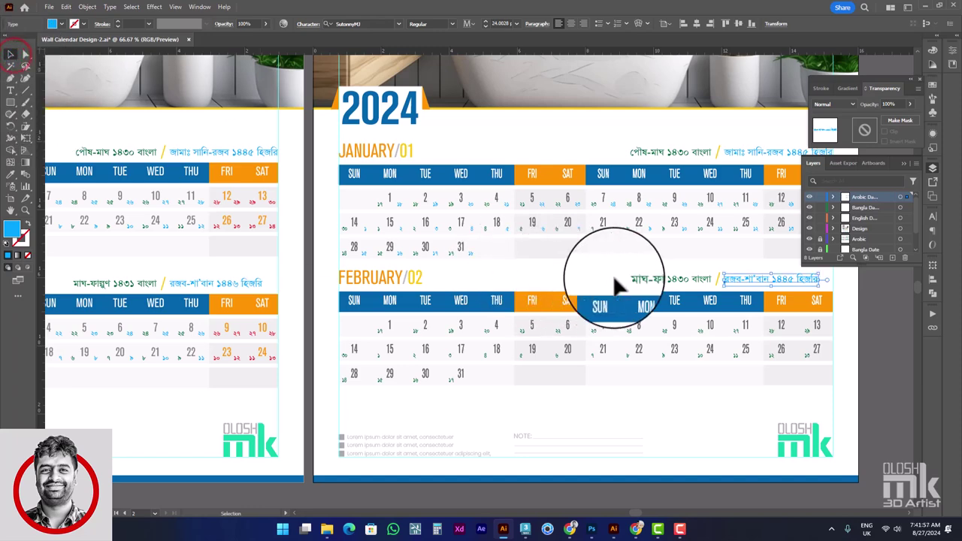
{"action": "left_click", "coordinate": [664, 276]}
{"action": "scroll", "coordinate": [812, 280], "scroll_direction": "up", "scroll_amount": 3}
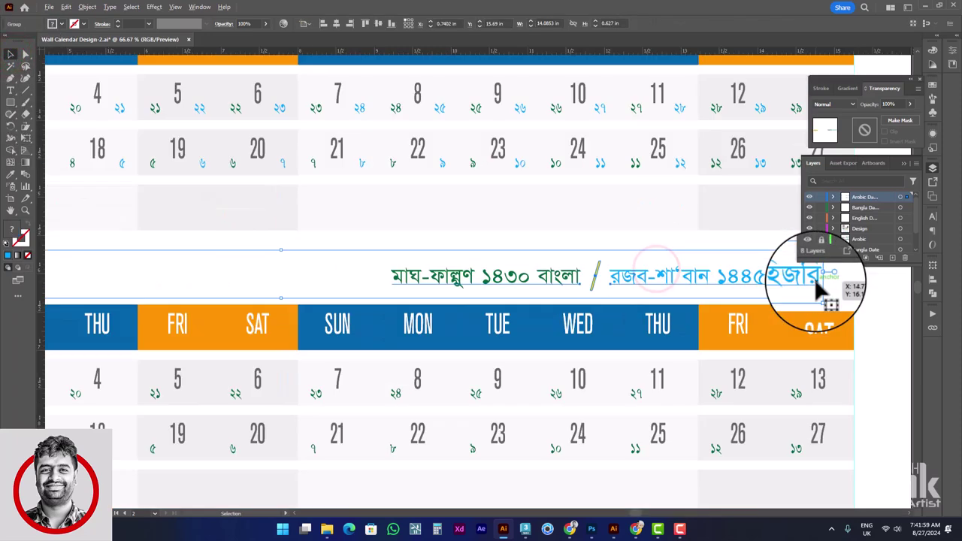
{"action": "scroll", "coordinate": [817, 284], "scroll_direction": "up", "scroll_amount": 2}
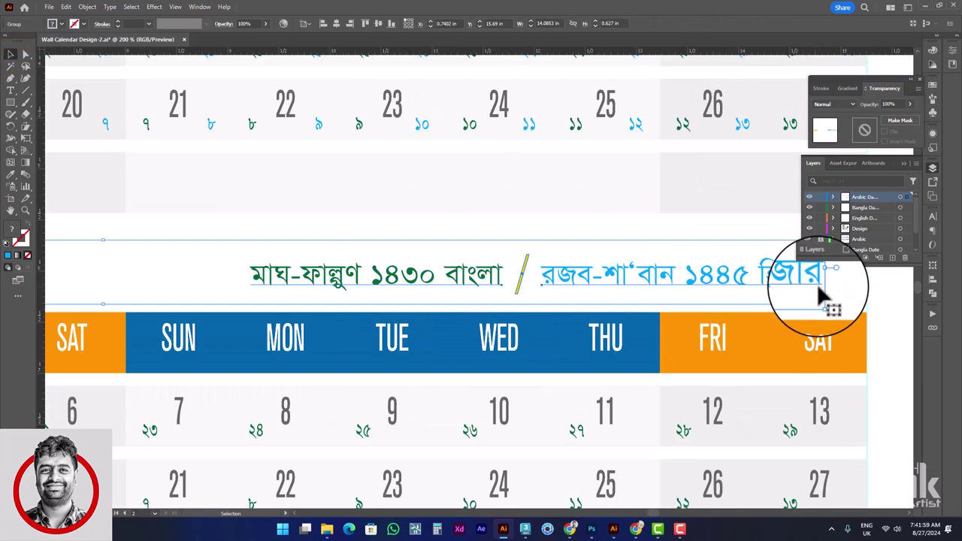
{"action": "double_click", "coordinate": [494, 274]}
{"action": "left_click_drag", "start_coordinate": [599, 287], "coordinate": [738, 280]}
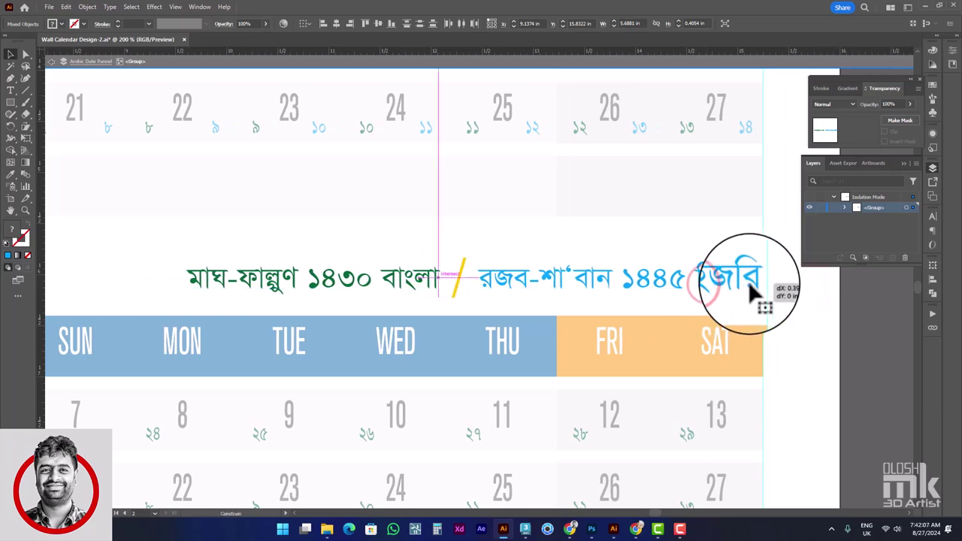
{"action": "left_click_drag", "start_coordinate": [738, 280], "coordinate": [751, 282]}
{"action": "double_click", "coordinate": [791, 282]}
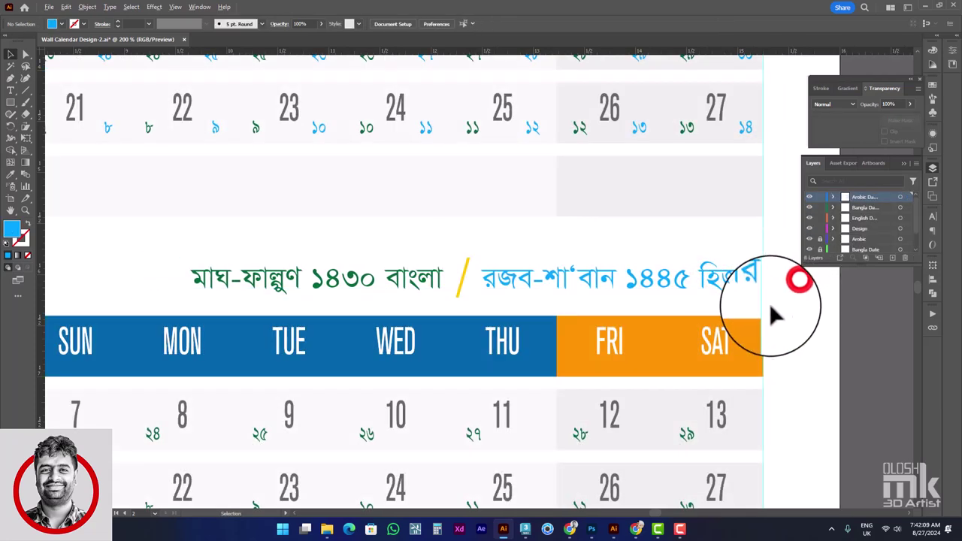
{"action": "scroll", "coordinate": [774, 316], "scroll_direction": "down", "scroll_amount": 4}
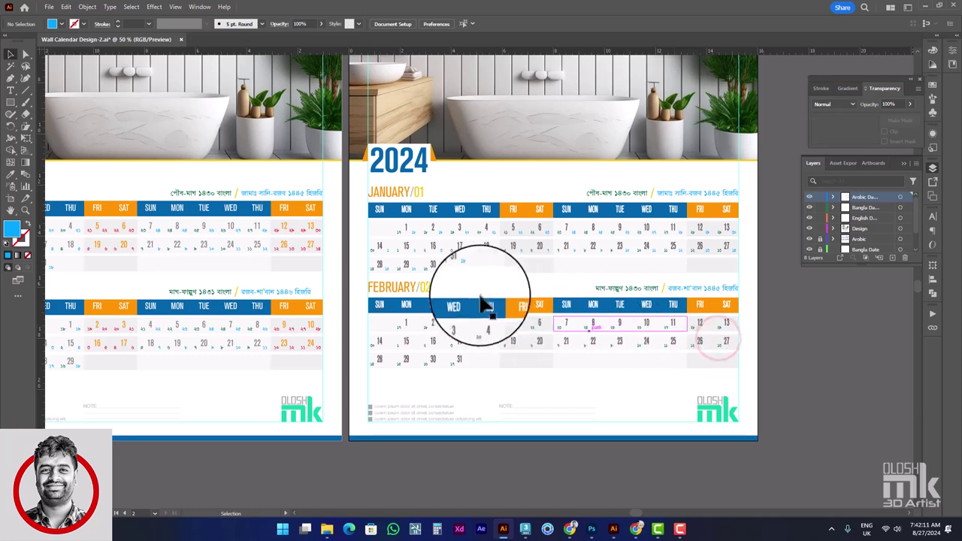
Lock the date and design layers and select February's date table.
{"action": "left_click_drag", "start_coordinate": [489, 308], "coordinate": [579, 286]}
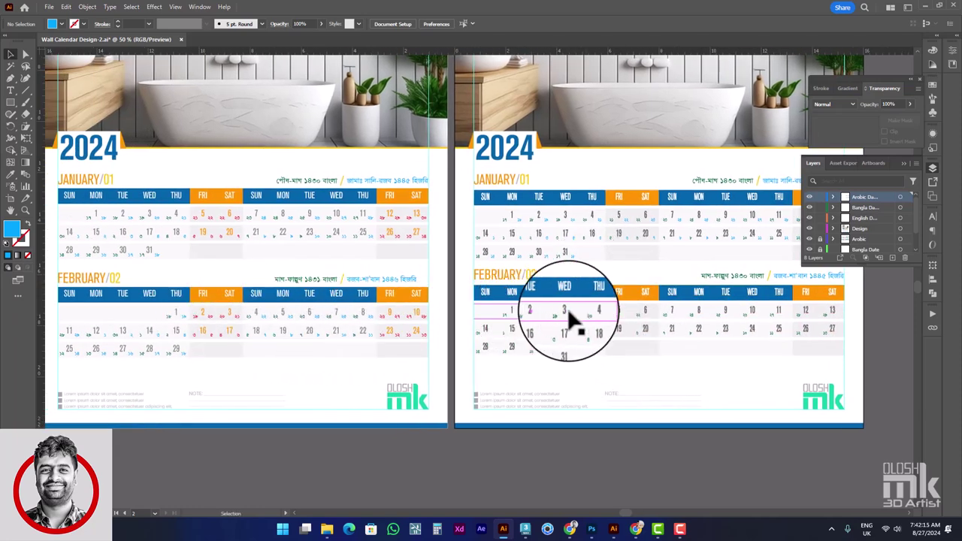
{"action": "left_click_drag", "start_coordinate": [820, 196], "coordinate": [820, 249]}
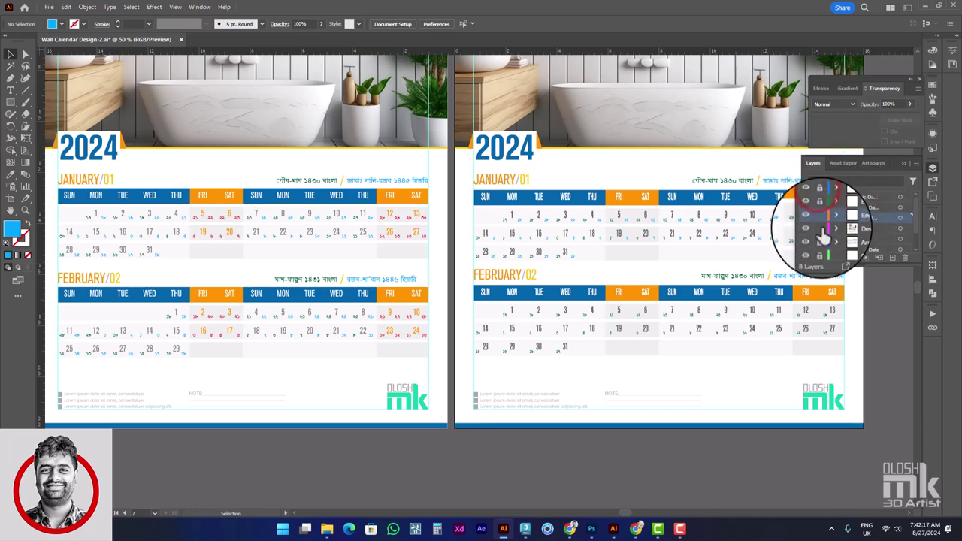
{"action": "left_click", "coordinate": [11, 90]}
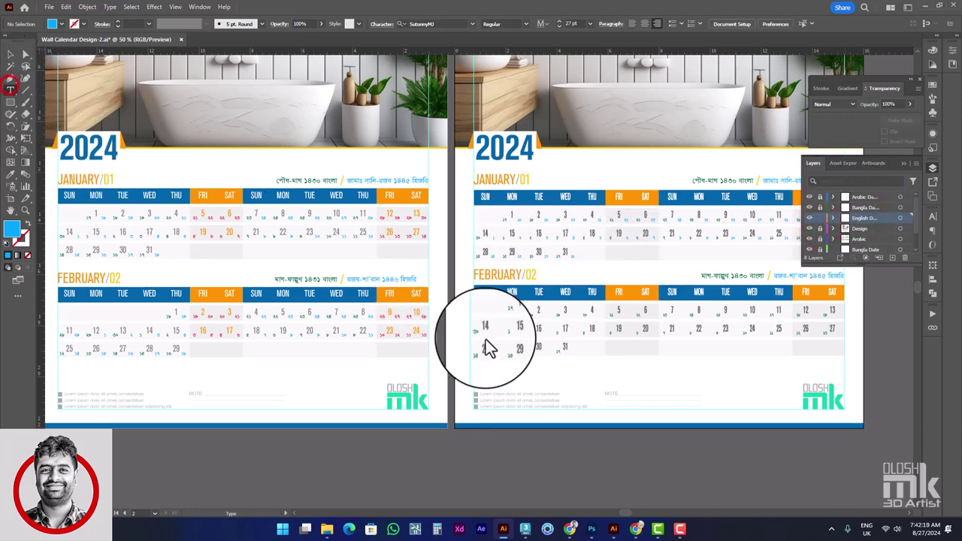
{"action": "left_click", "coordinate": [511, 311]}
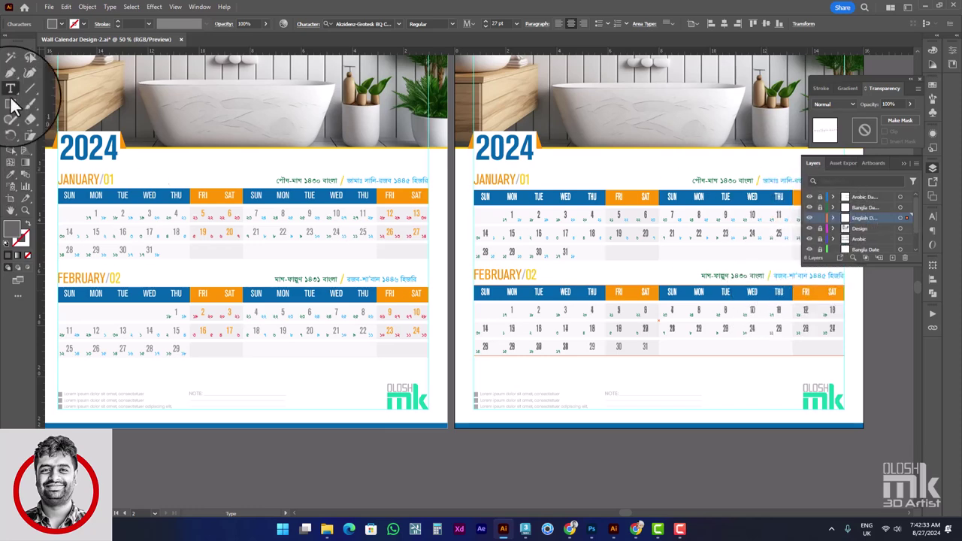
{"action": "left_click", "coordinate": [11, 55]}
{"action": "left_click", "coordinate": [495, 308]}
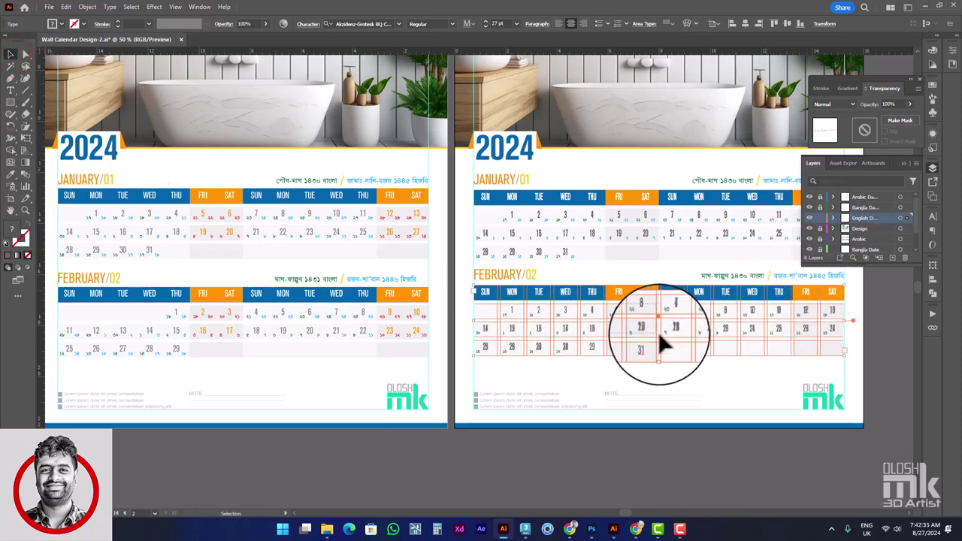
{"action": "left_click", "coordinate": [621, 314], "text": "ctrl"}
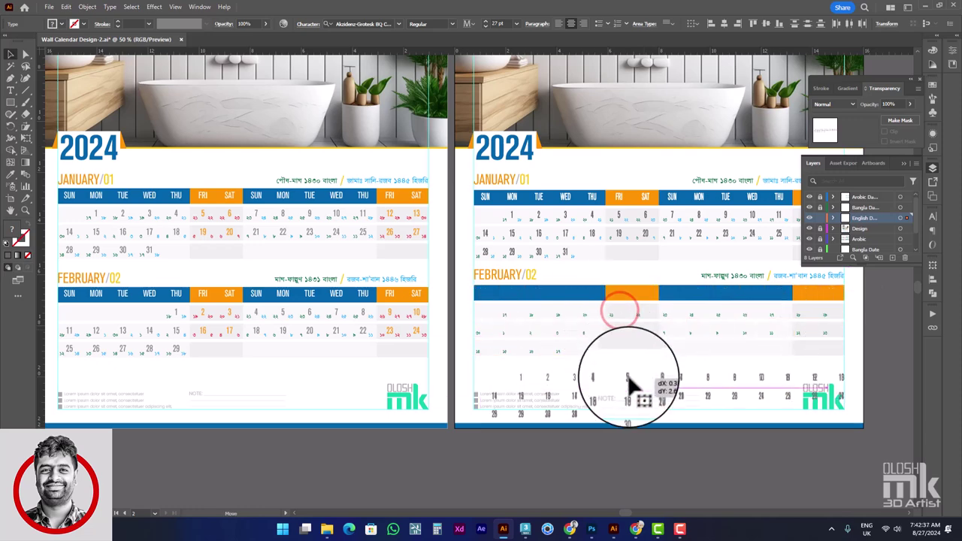
{"action": "left_click", "coordinate": [628, 375]}
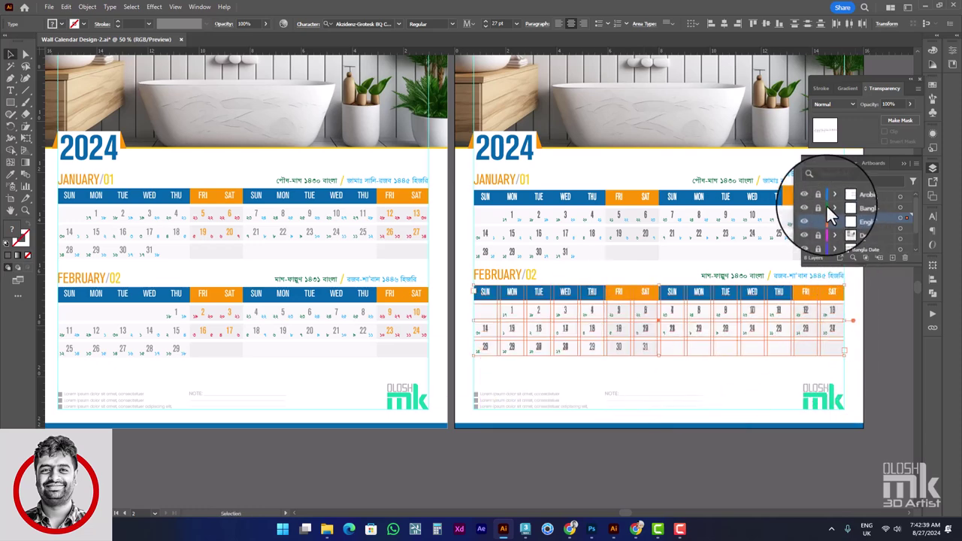
Move the English Date layer so date 4 sits under THU.
{"action": "left_click", "coordinate": [809, 197]}
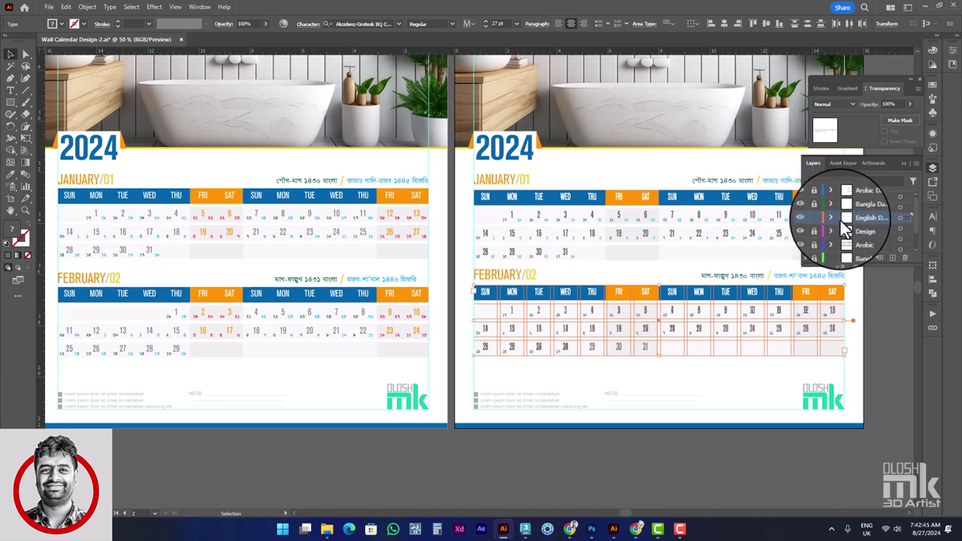
{"action": "left_click", "coordinate": [820, 218]}
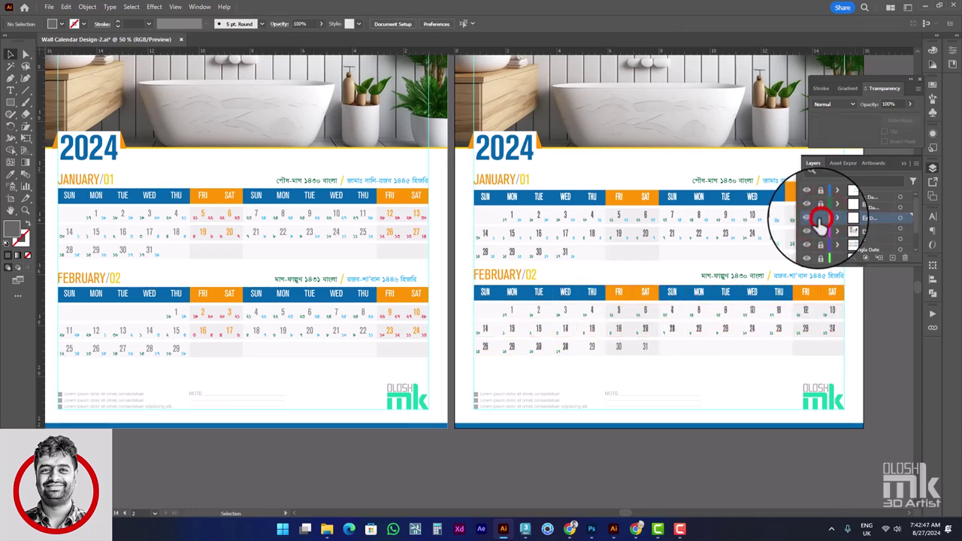
{"action": "left_click", "coordinate": [645, 311]}
{"action": "double_click", "coordinate": [646, 311]}
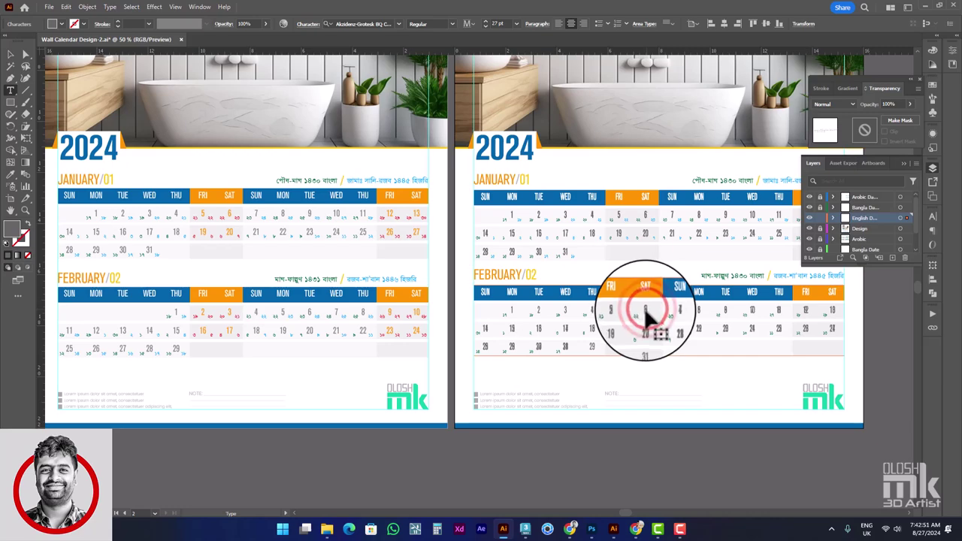
{"action": "scroll", "coordinate": [591, 307], "scroll_direction": "up", "scroll_amount": 3}
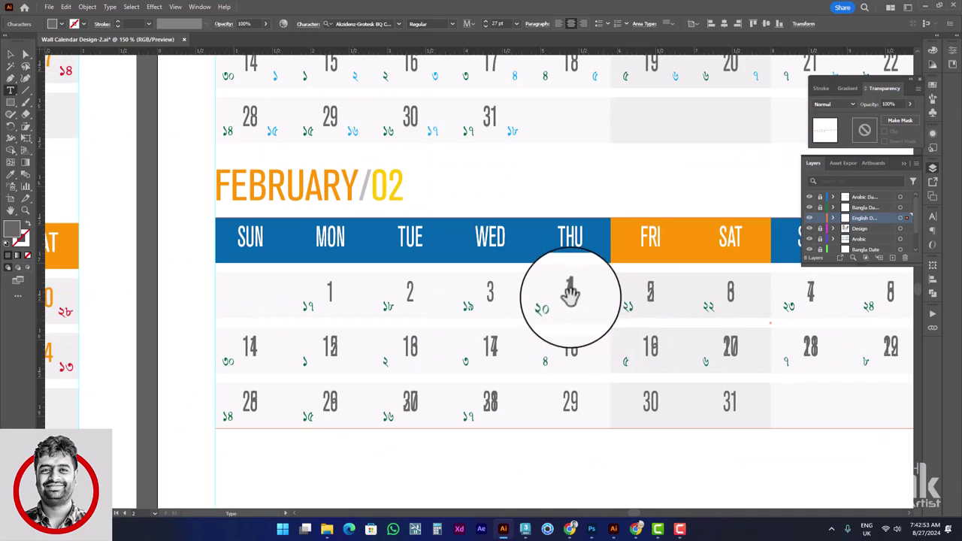
{"action": "left_click", "coordinate": [11, 53]}
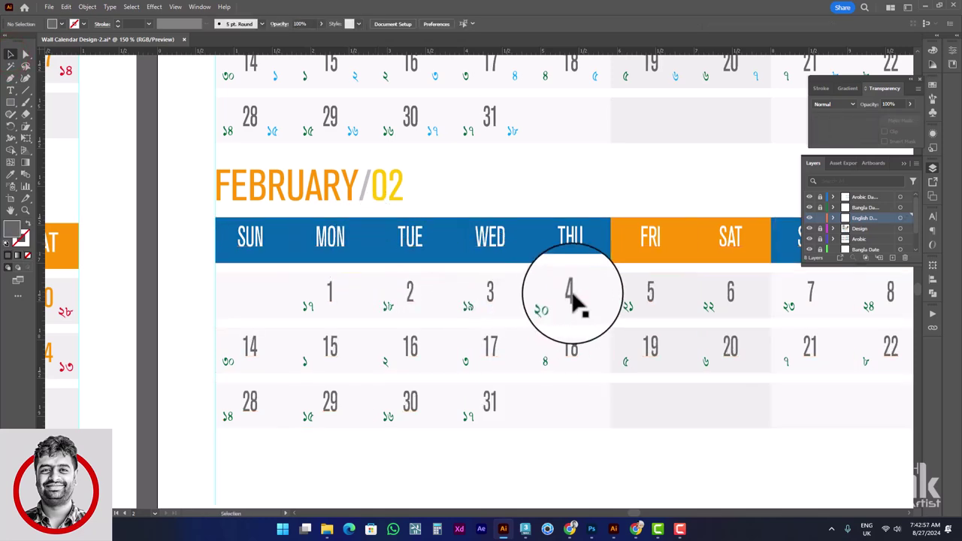
{"action": "left_click_drag", "start_coordinate": [382, 252], "coordinate": [575, 297]}
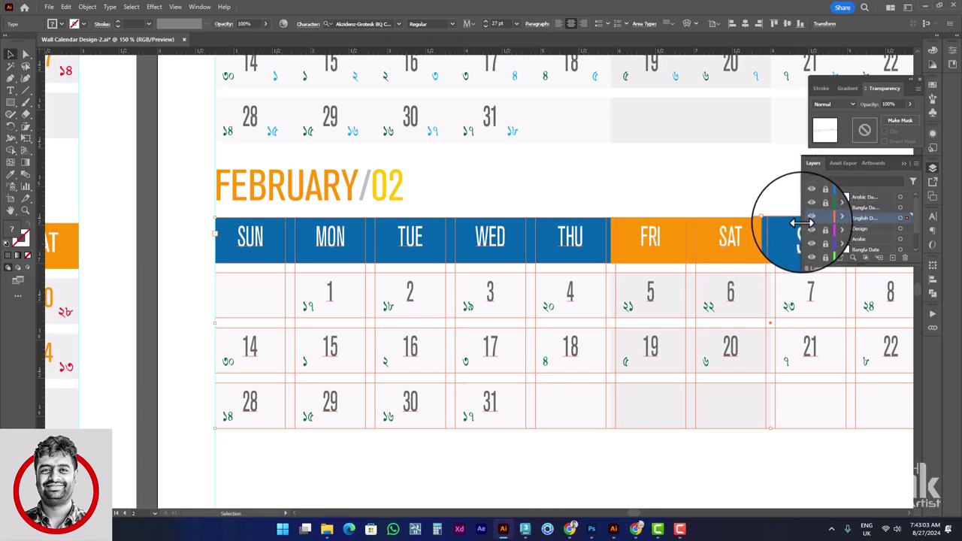
Reveal the remaining date layer and unlock all three date layers together.
{"action": "left_click", "coordinate": [803, 228]}
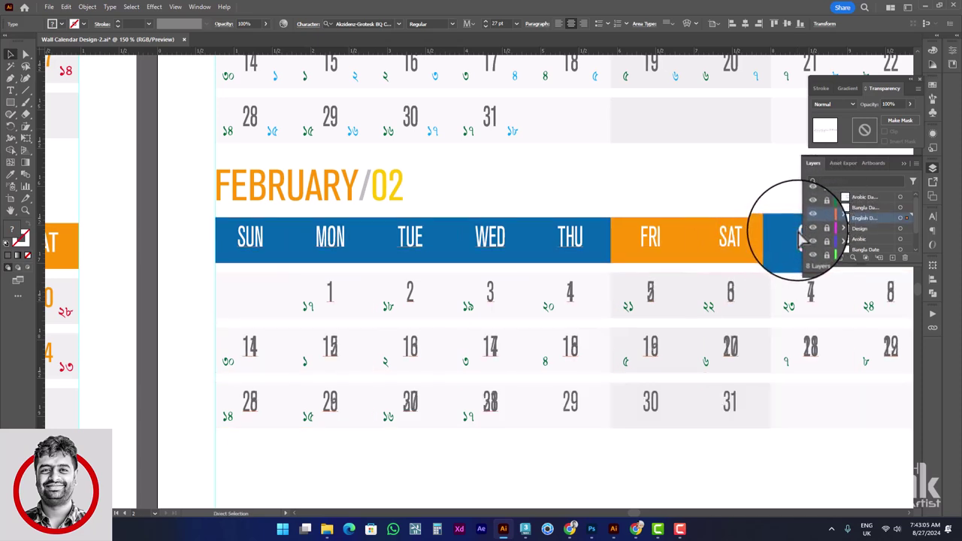
{"action": "left_click", "coordinate": [785, 247]}
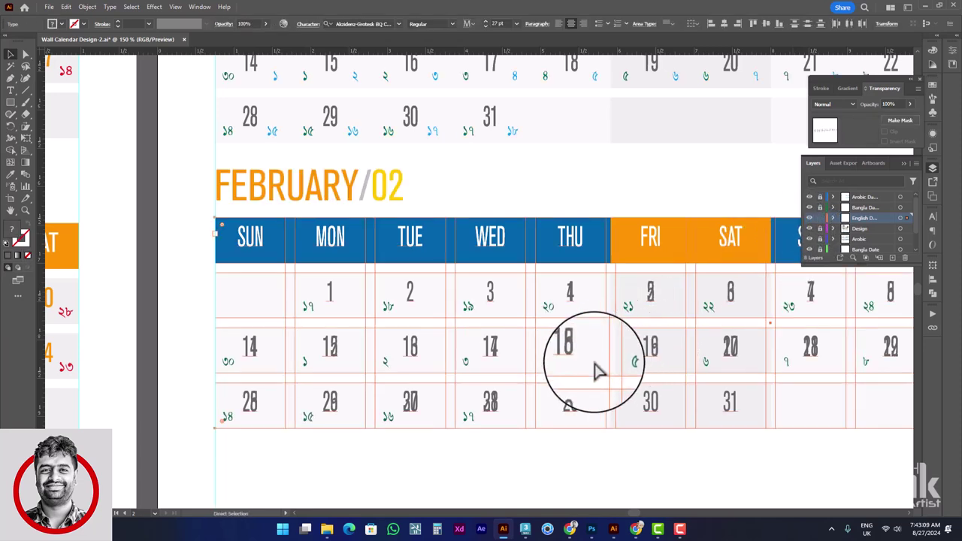
{"action": "left_click", "coordinate": [547, 404]}
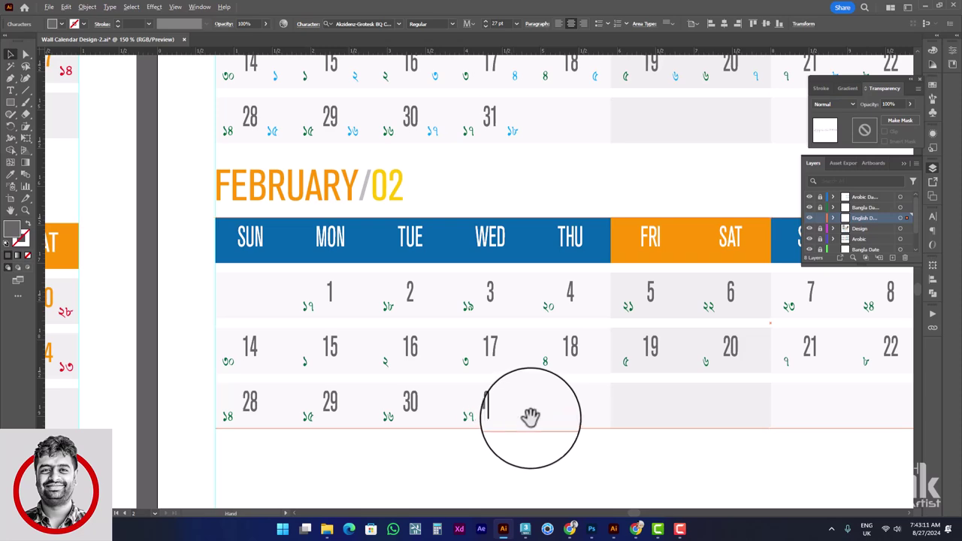
{"action": "left_click_drag", "start_coordinate": [819, 196], "coordinate": [819, 218]}
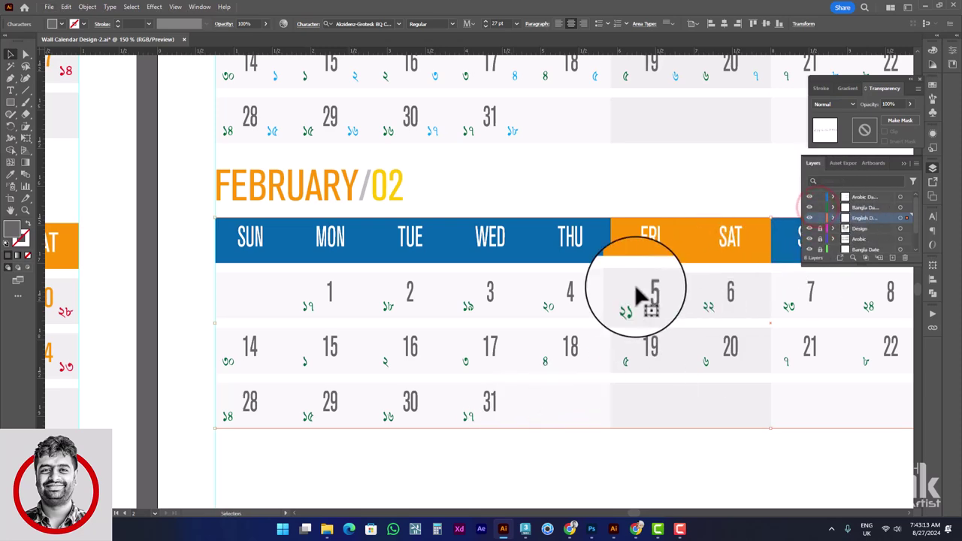
{"action": "scroll", "coordinate": [634, 284], "scroll_direction": "down", "scroll_amount": 3}
{"action": "left_click", "coordinate": [10, 54]}
{"action": "left_click", "coordinate": [513, 359]}
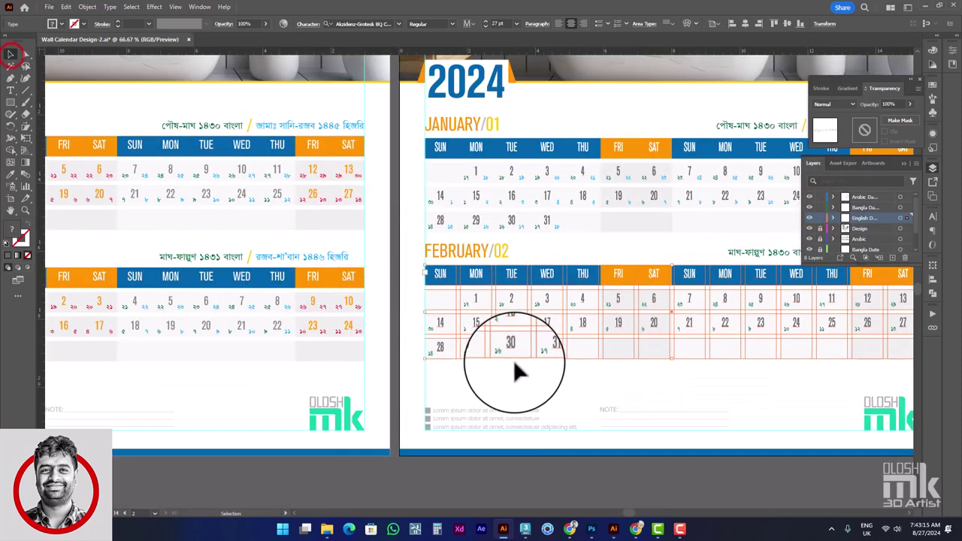
{"action": "left_click", "coordinate": [531, 298]}
{"action": "left_click_drag", "start_coordinate": [715, 307], "coordinate": [616, 307]}
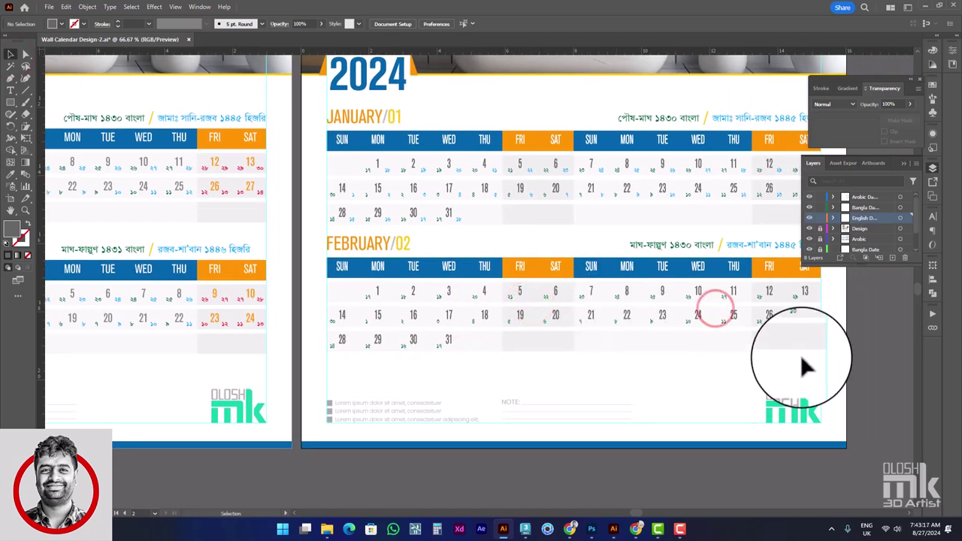
Delete February's grid and copy January's date grid and header straight down into February.
{"action": "left_click", "coordinate": [351, 270]}
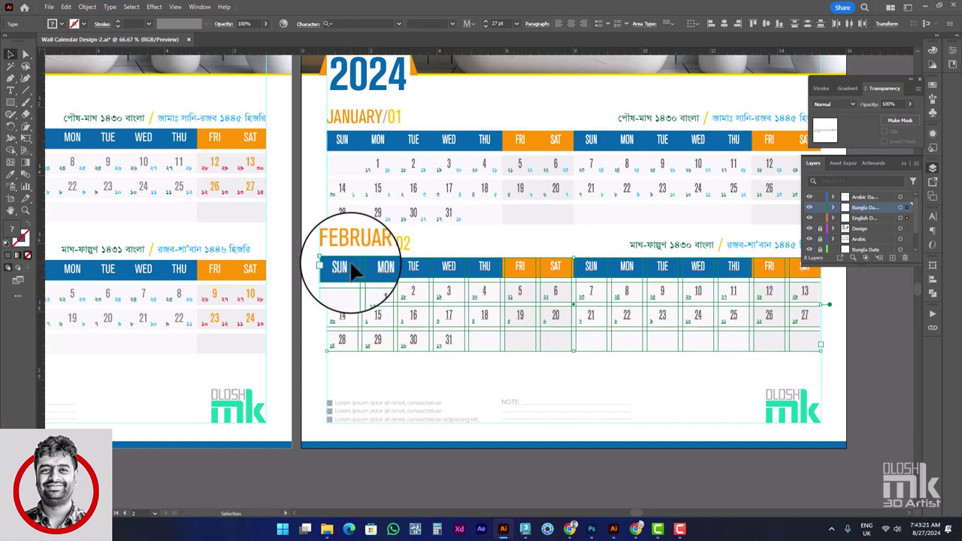
{"action": "key", "text": "Delete"}
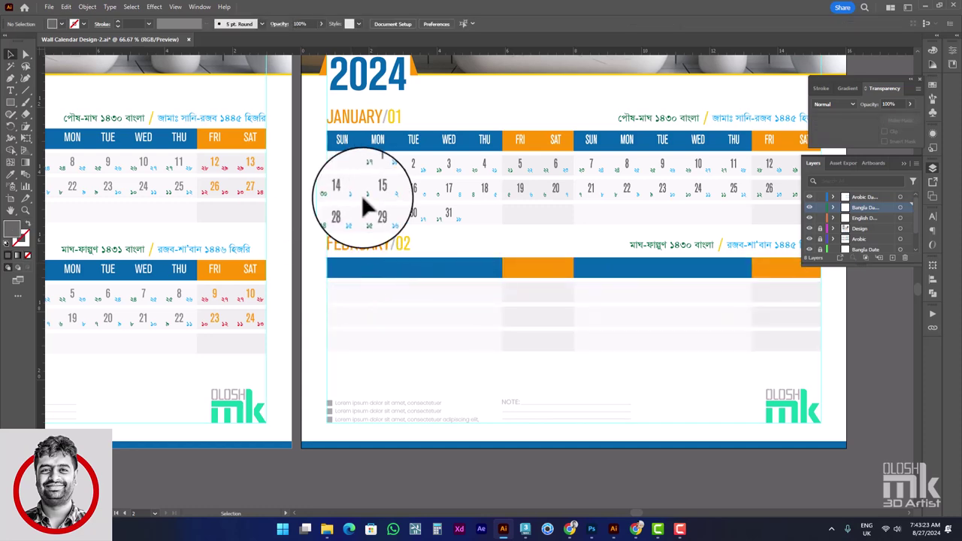
{"action": "mouse_move", "coordinate": [337, 221]}
{"action": "left_mouse_down"}
{"action": "mouse_move", "coordinate": [430, 223]}
{"action": "mouse_move", "coordinate": [301, 244]}
{"action": "left_mouse_up"}
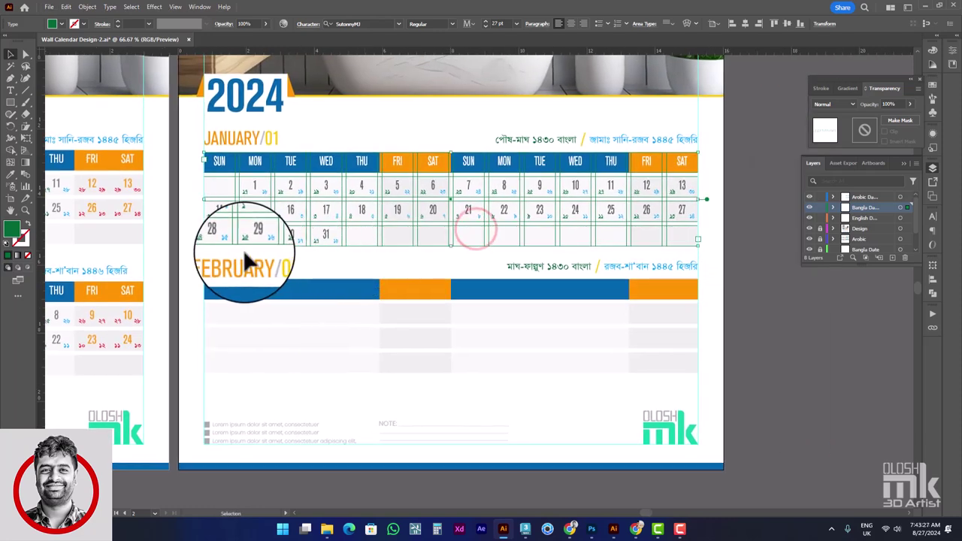
{"action": "left_click", "coordinate": [683, 164], "text": "shift"}
{"action": "left_click_drag", "start_coordinate": [683, 158], "coordinate": [679, 176]}
{"action": "left_click_drag", "start_coordinate": [680, 272], "coordinate": [684, 290]}
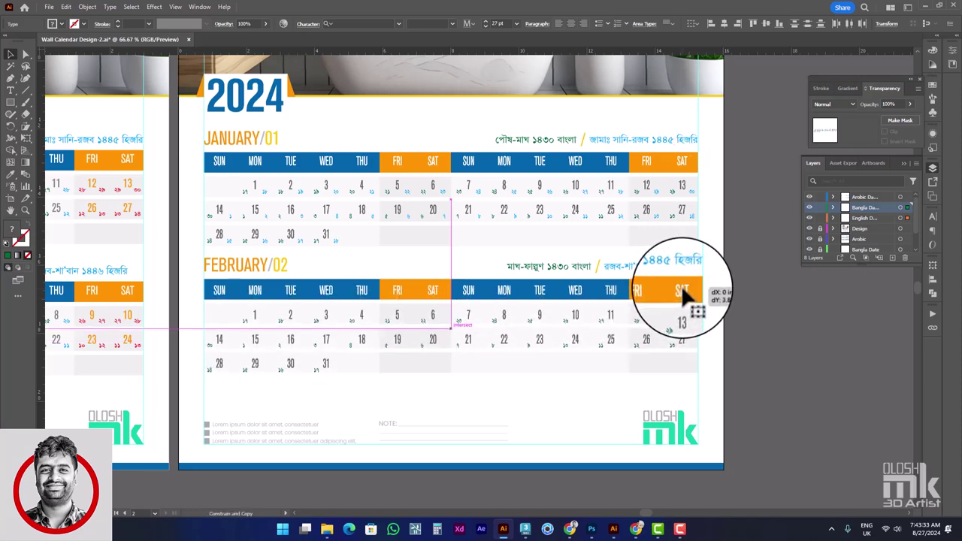
{"action": "left_click_drag", "start_coordinate": [684, 294], "coordinate": [684, 287]}
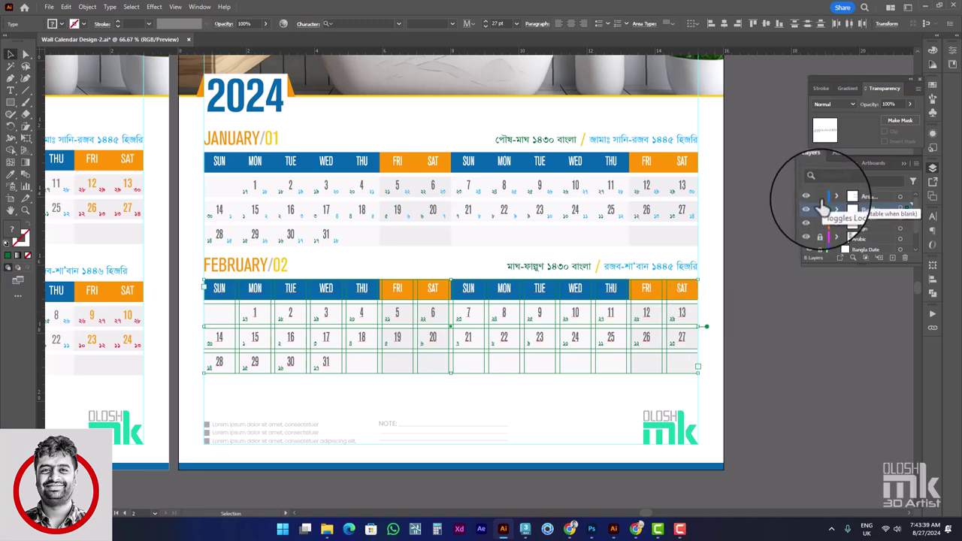
Copy January's Arabic date layer into February, then start editing date 1.
{"action": "left_click", "coordinate": [821, 210]}
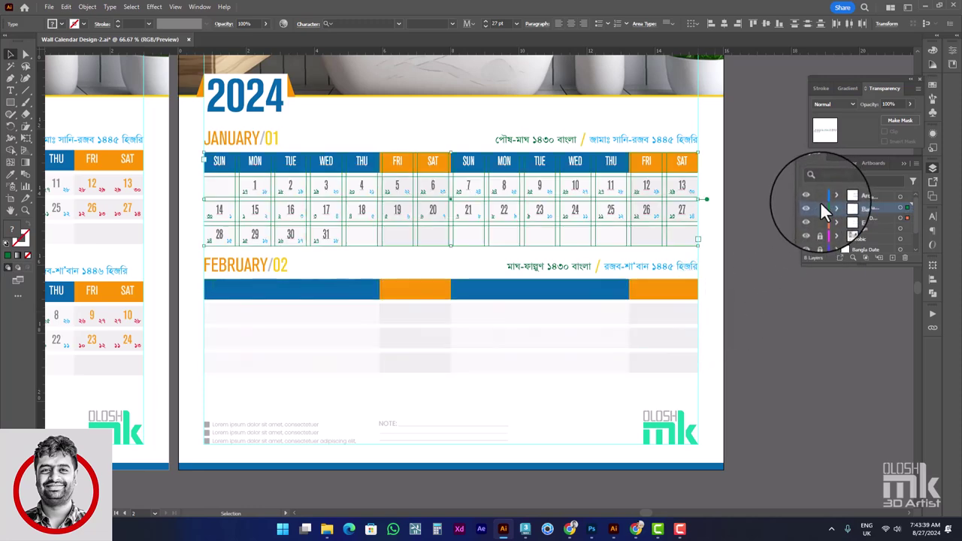
{"action": "left_click", "coordinate": [459, 247]}
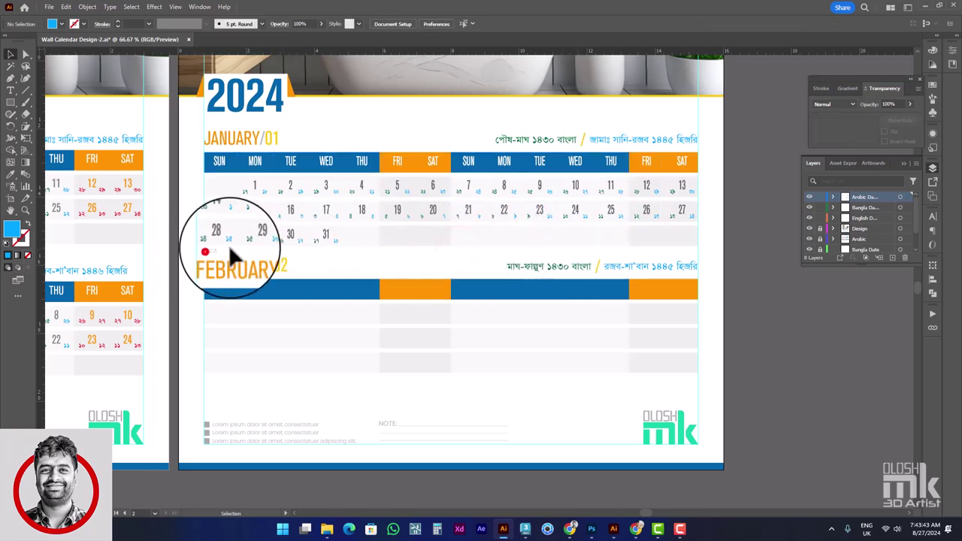
{"action": "mouse_move", "coordinate": [230, 250]}
{"action": "left_mouse_down"}
{"action": "mouse_move", "coordinate": [679, 167]}
{"action": "mouse_move", "coordinate": [686, 284]}
{"action": "left_mouse_up"}
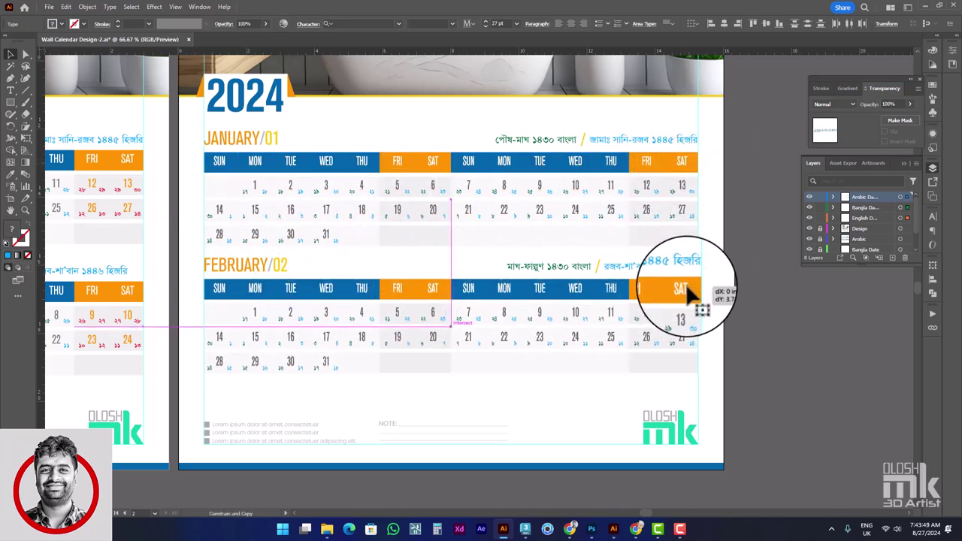
{"action": "left_click_drag", "start_coordinate": [687, 283], "coordinate": [687, 282]}
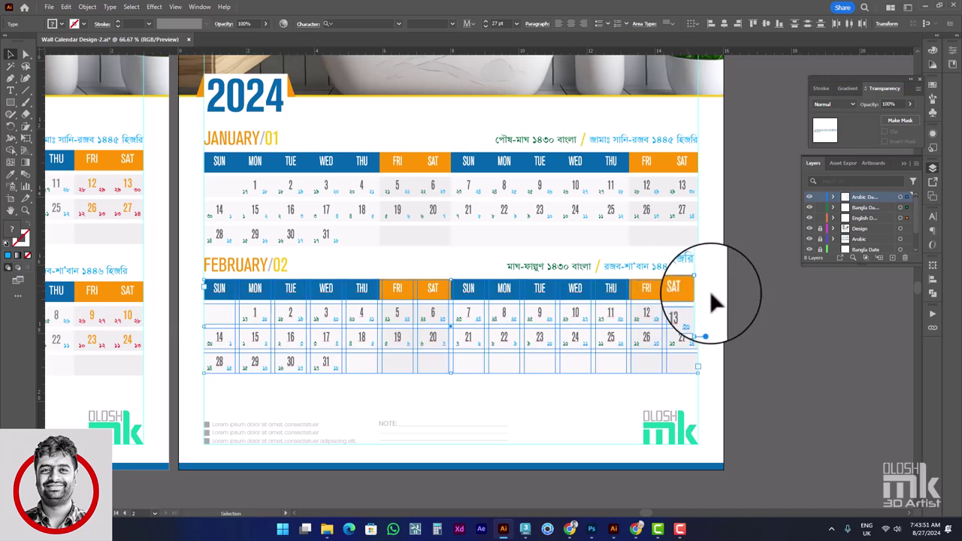
{"action": "left_click", "coordinate": [748, 298]}
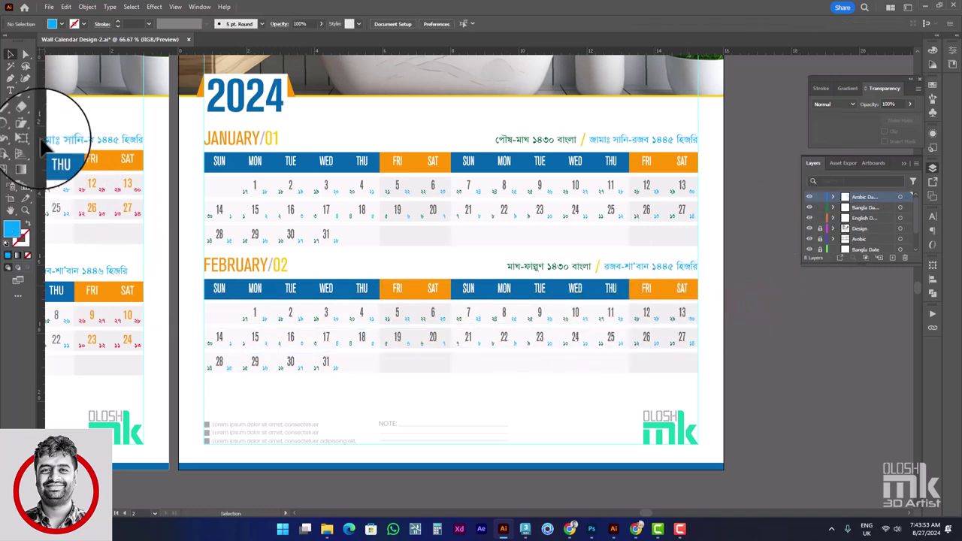
{"action": "left_click", "coordinate": [10, 89]}
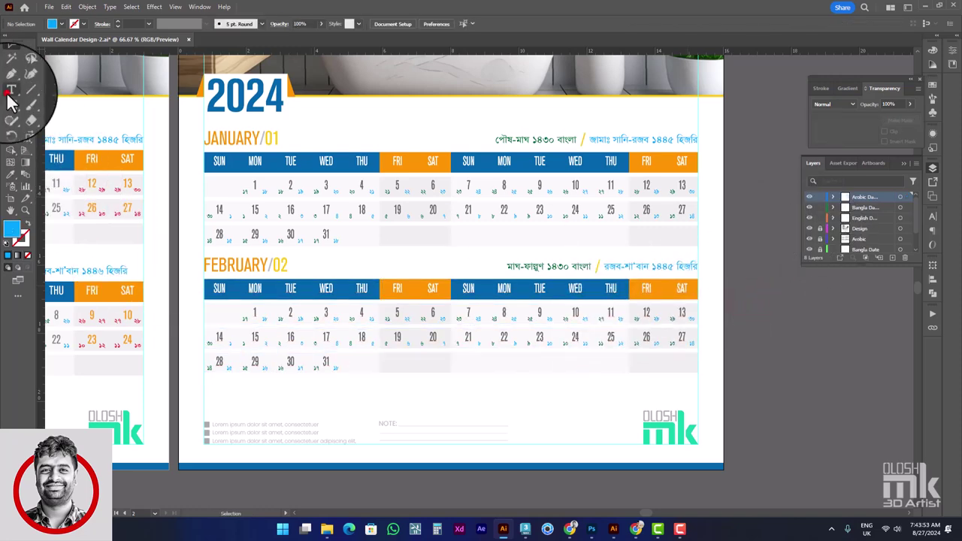
{"action": "left_click", "coordinate": [255, 312]}
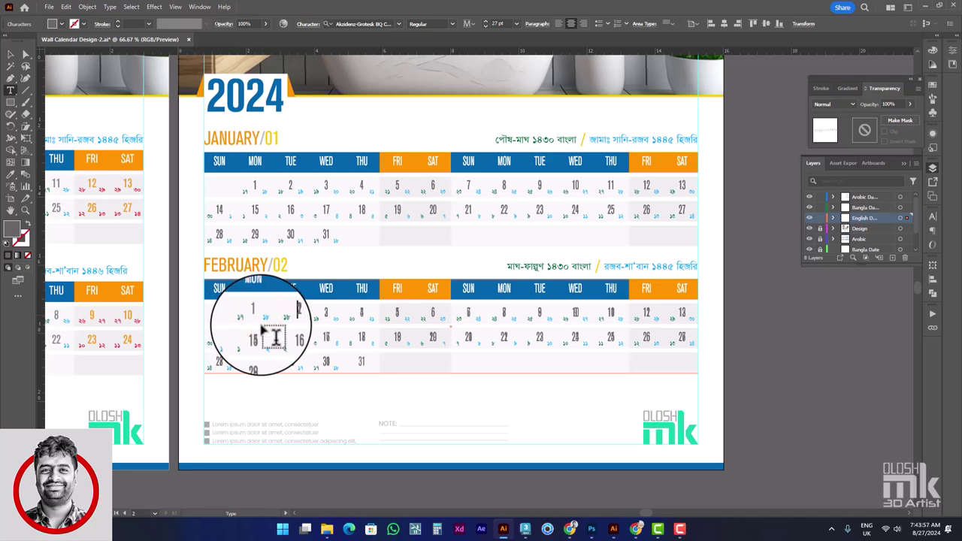
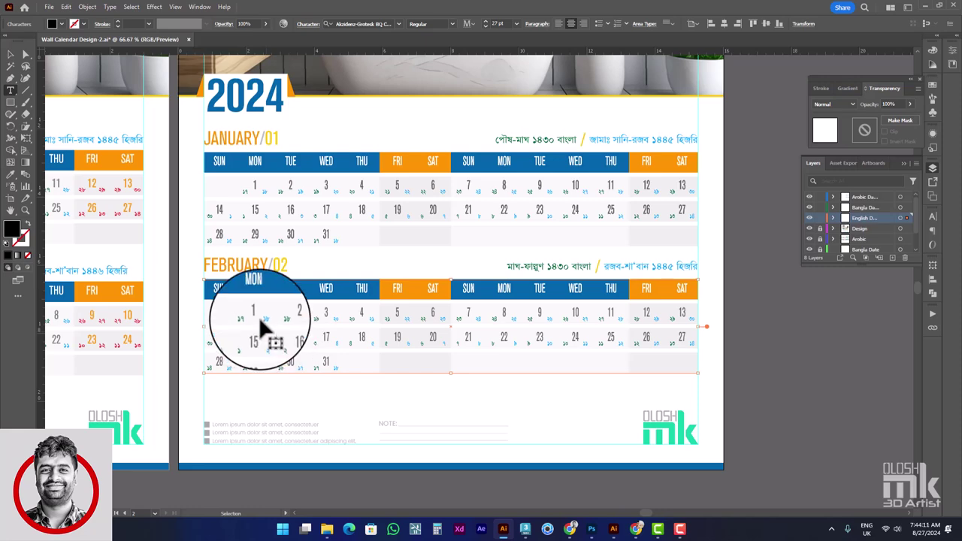
Hide the header, Bangla Date and Arabic Date layers, leaving only English Date visible.
{"action": "scroll", "coordinate": [322, 370], "scroll_direction": "down", "scroll_amount": 3}
{"action": "scroll", "coordinate": [322, 369], "scroll_direction": "up", "scroll_amount": 4}
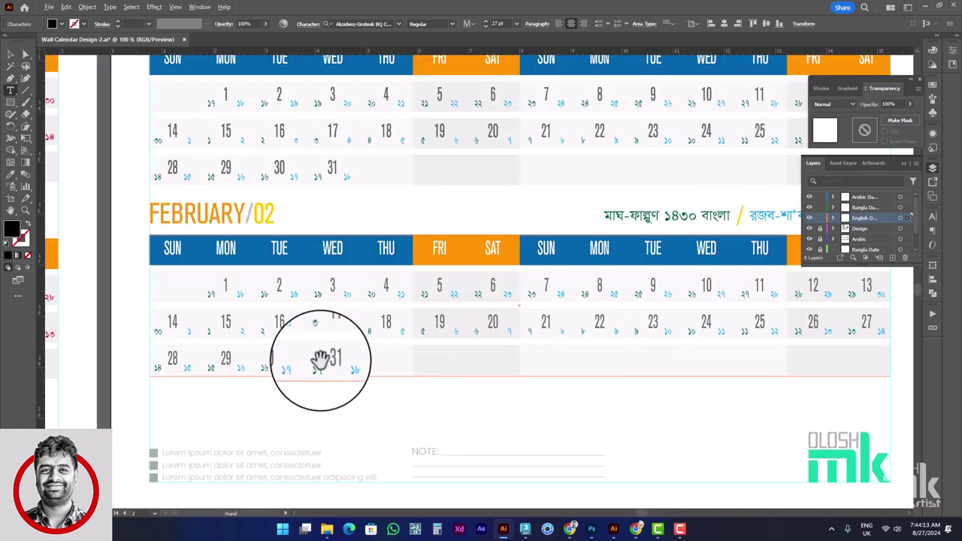
{"action": "scroll", "coordinate": [822, 245], "scroll_direction": "down", "scroll_amount": 1}
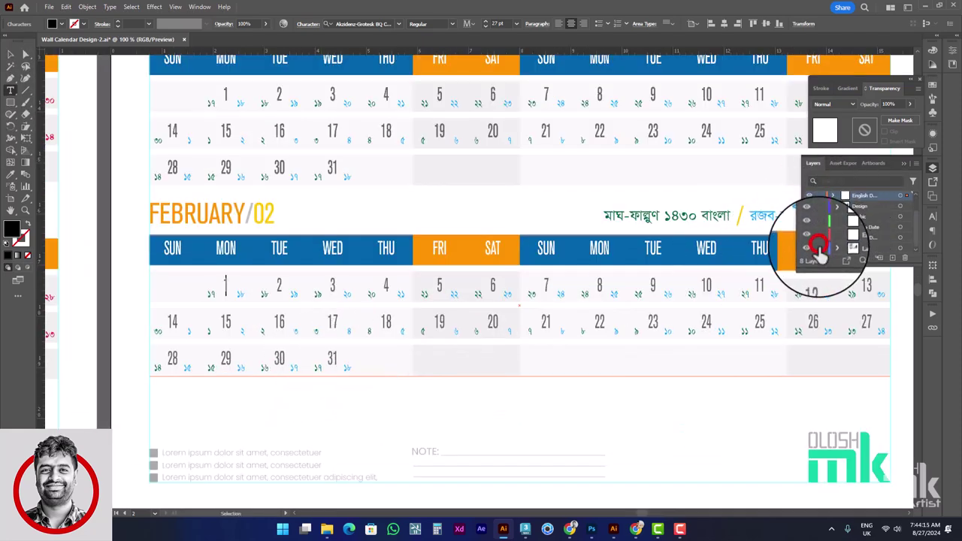
{"action": "left_click", "coordinate": [810, 251]}
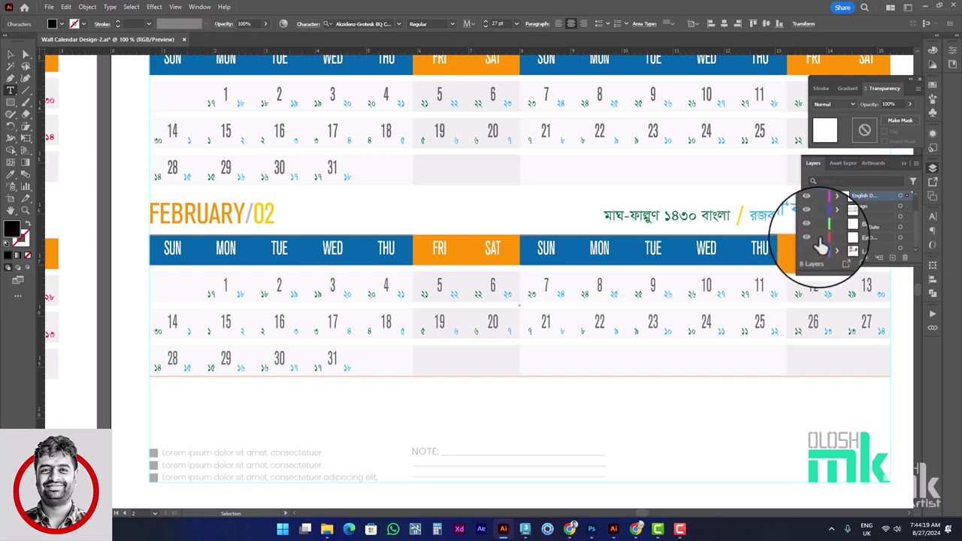
{"action": "left_click", "coordinate": [810, 238]}
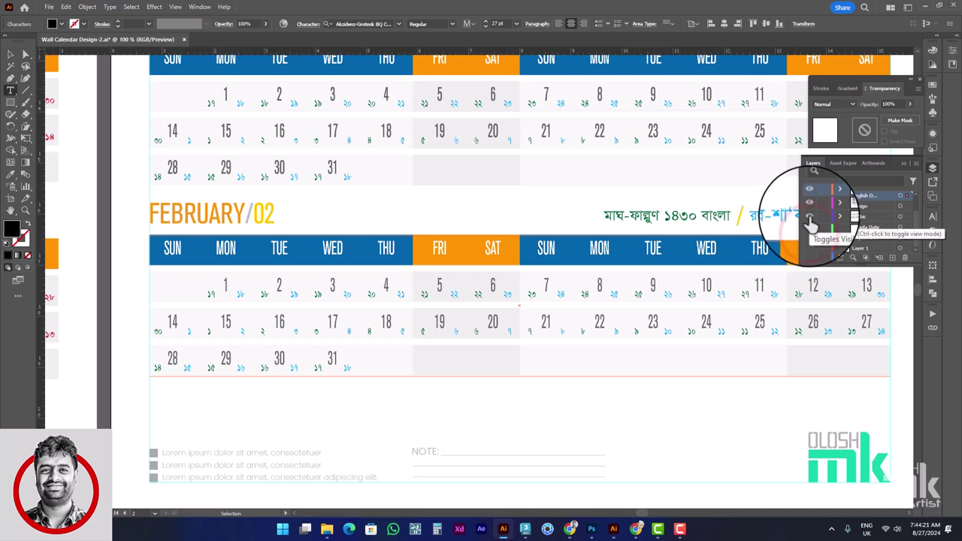
{"action": "left_click", "coordinate": [809, 218]}
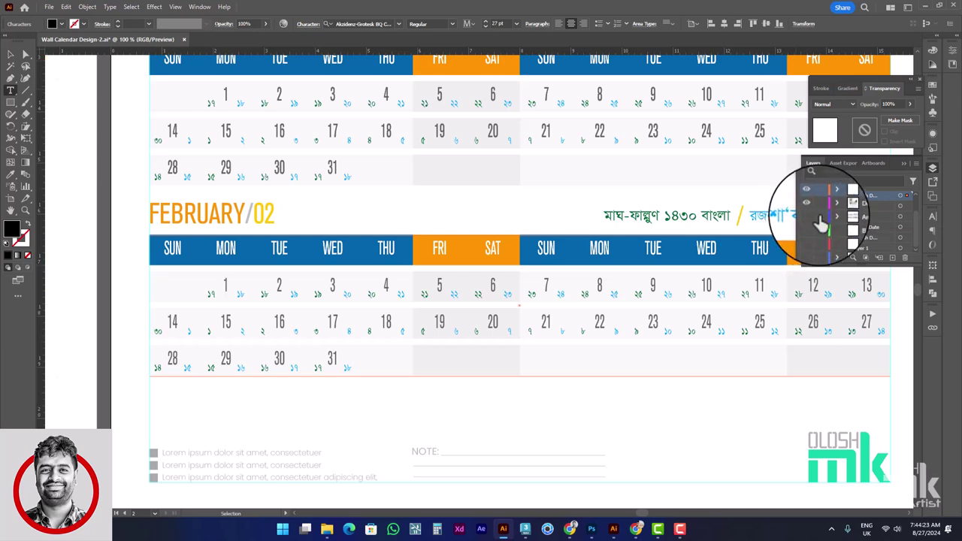
{"action": "left_click", "coordinate": [809, 218]}
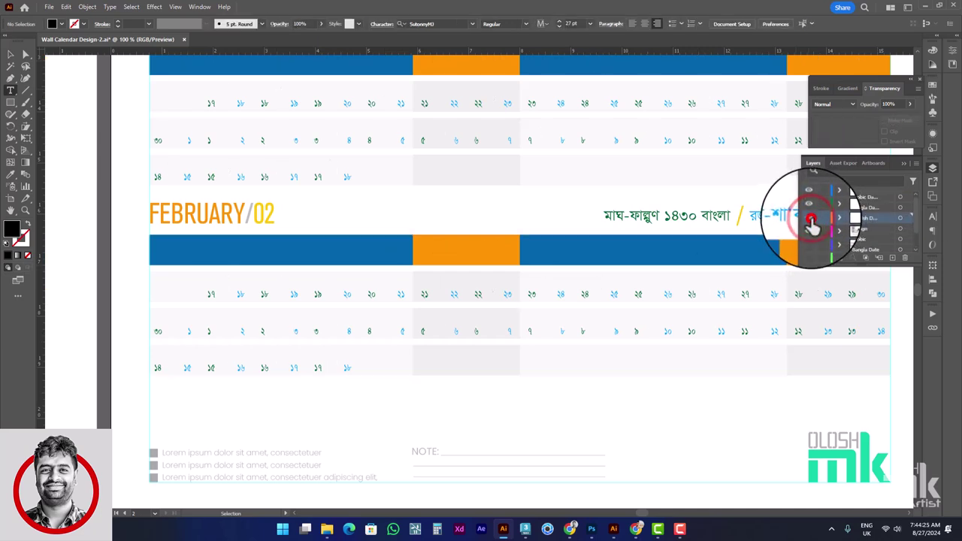
{"action": "left_click", "coordinate": [810, 218]}
{"action": "left_click", "coordinate": [811, 218]}
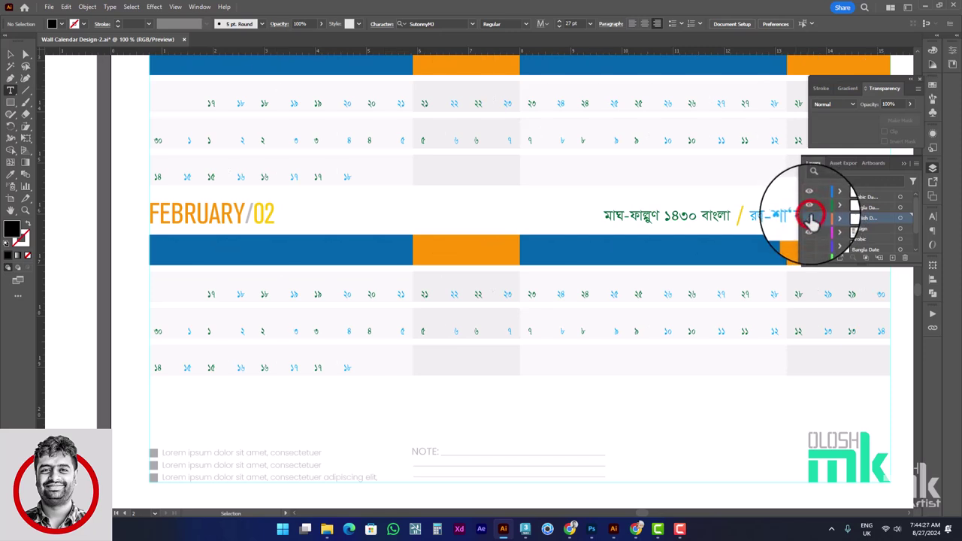
{"action": "left_click", "coordinate": [810, 218]}
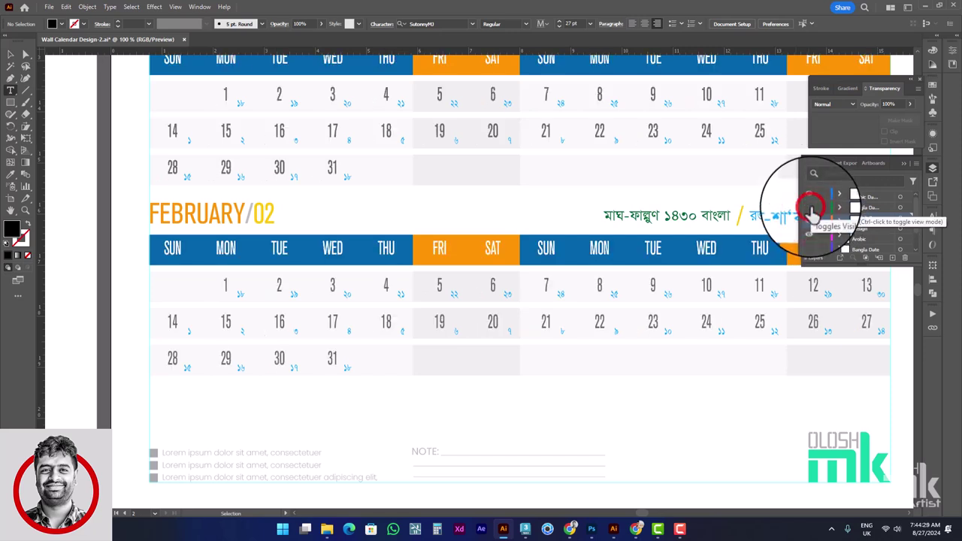
{"action": "left_click", "coordinate": [810, 206]}
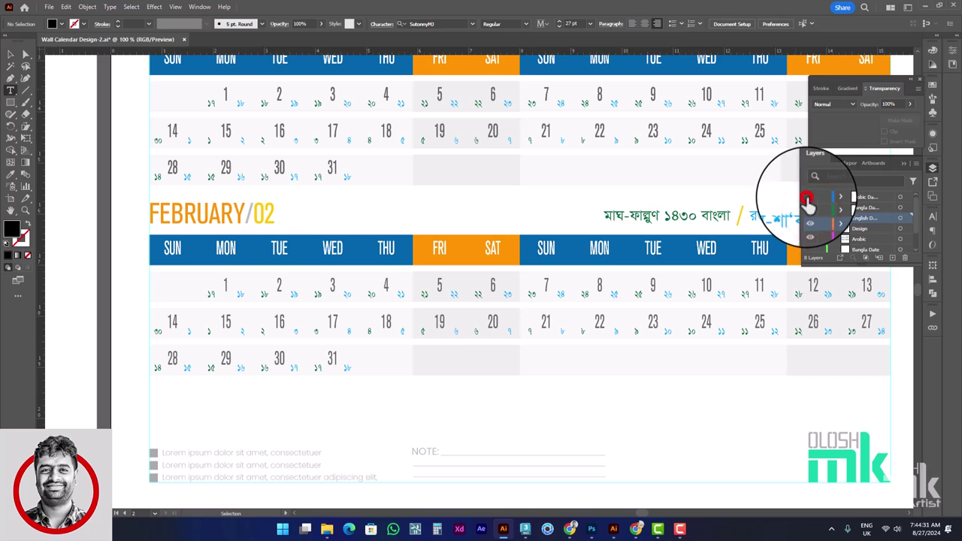
{"action": "left_click_drag", "start_coordinate": [808, 201], "coordinate": [810, 238]}
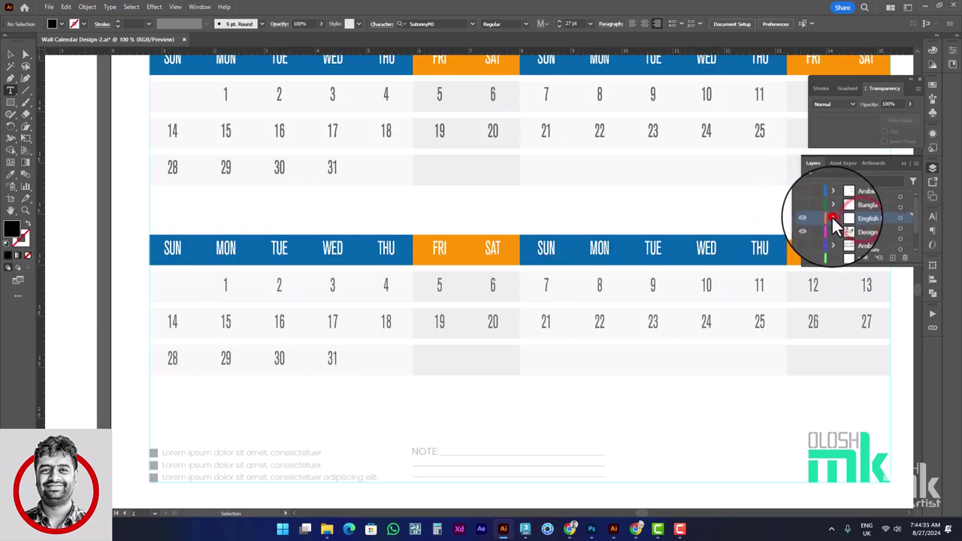
Tab February's English dates forward so the 1st is Thursday, and select the surplus 31.
{"action": "left_click", "coordinate": [831, 216]}
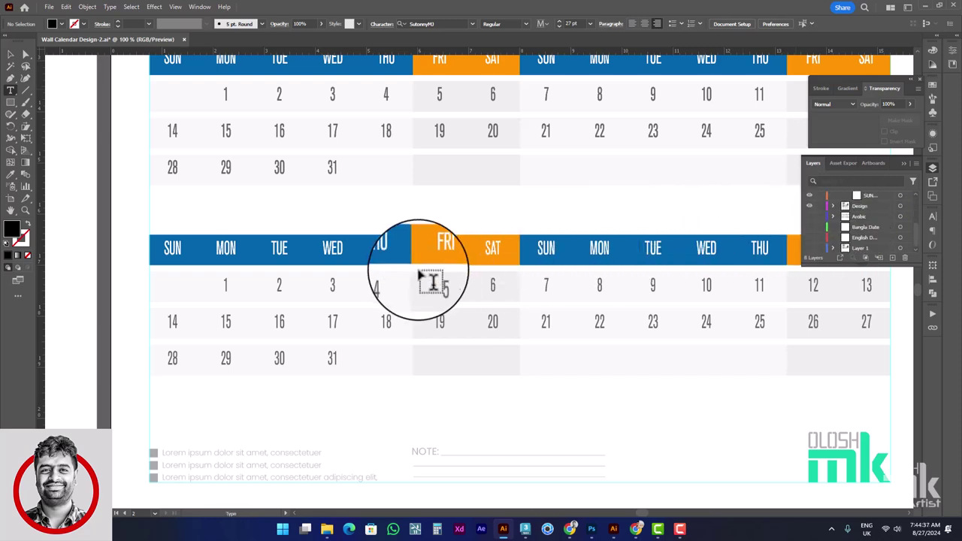
{"action": "double_click", "coordinate": [384, 286]}
{"action": "left_click", "coordinate": [224, 285]}
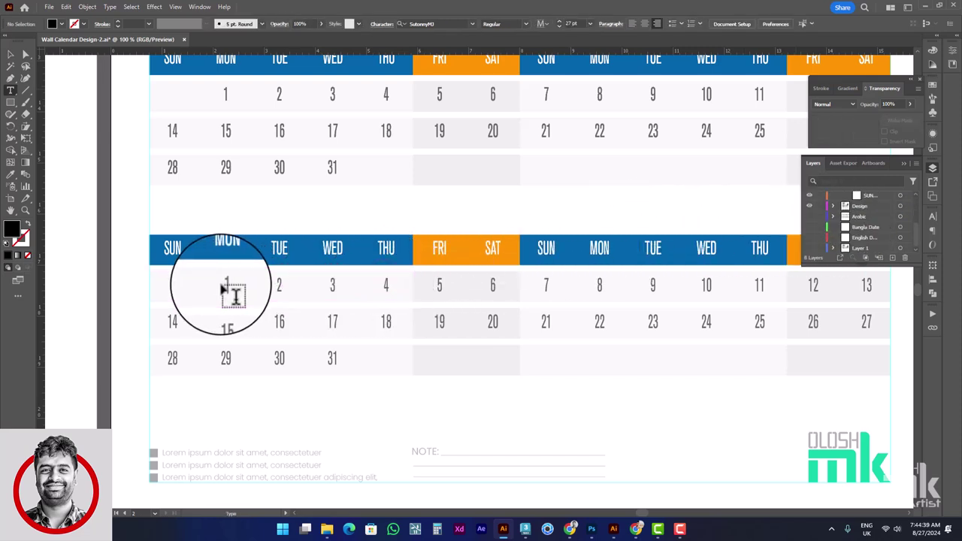
{"action": "key", "text": "Tab"}
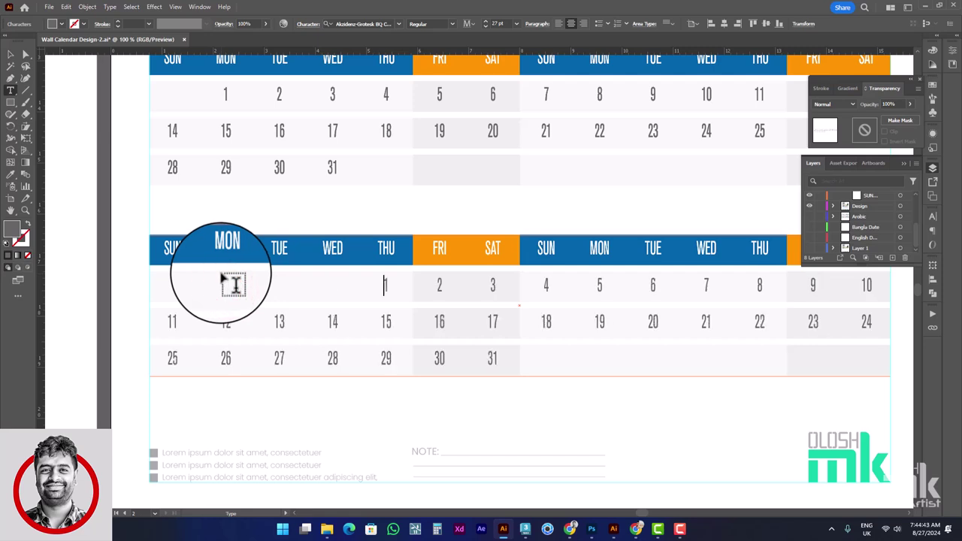
{"action": "scroll", "coordinate": [382, 328], "scroll_direction": "down", "scroll_amount": 1}
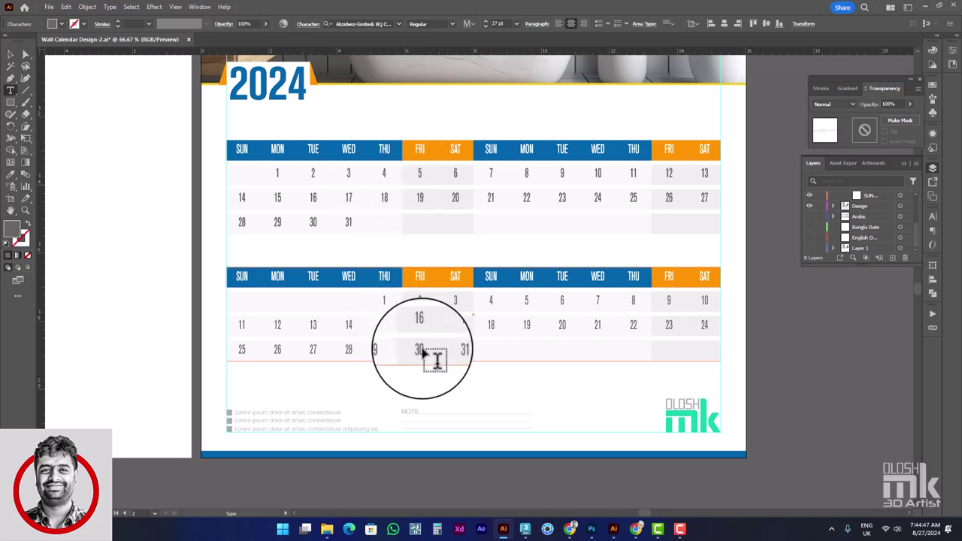
{"action": "double_click", "coordinate": [460, 352]}
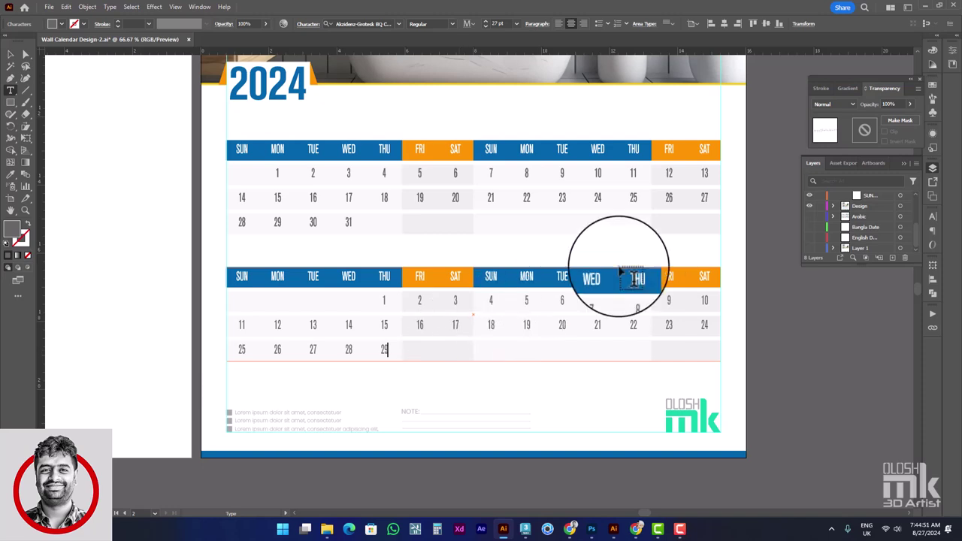
Collapse and lock English Date, and show the Bangla Date and first page's design layers.
{"action": "scroll", "coordinate": [818, 223], "scroll_direction": "up", "scroll_amount": 2}
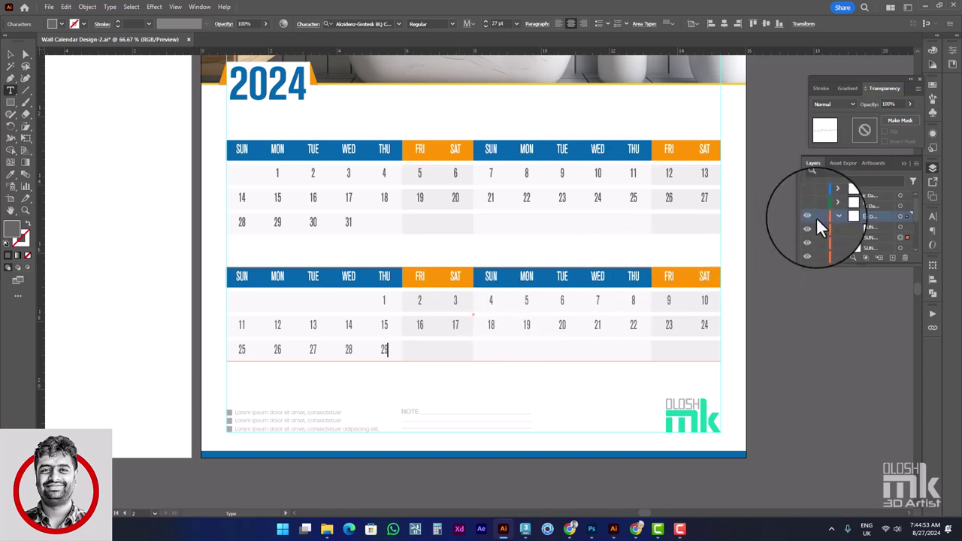
{"action": "left_click", "coordinate": [836, 219]}
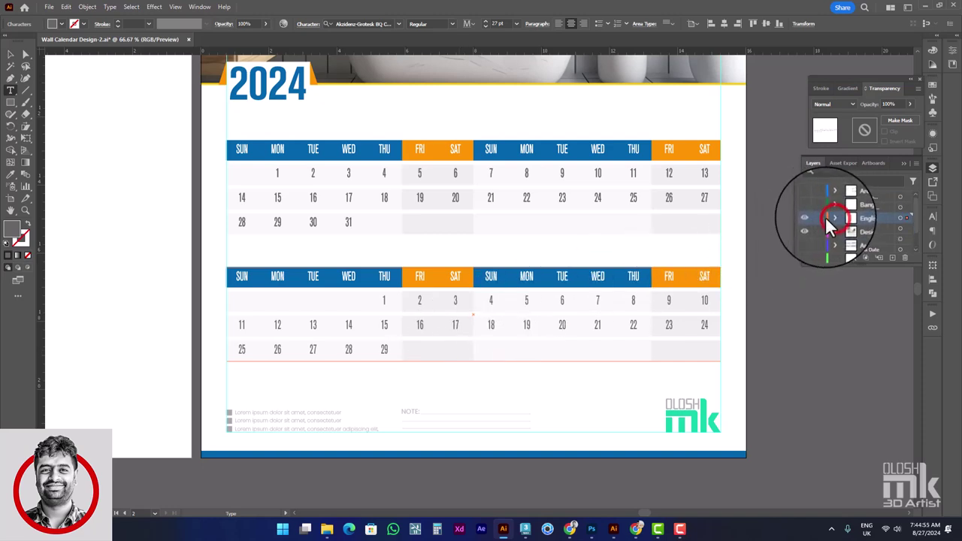
{"action": "left_click", "coordinate": [811, 218]}
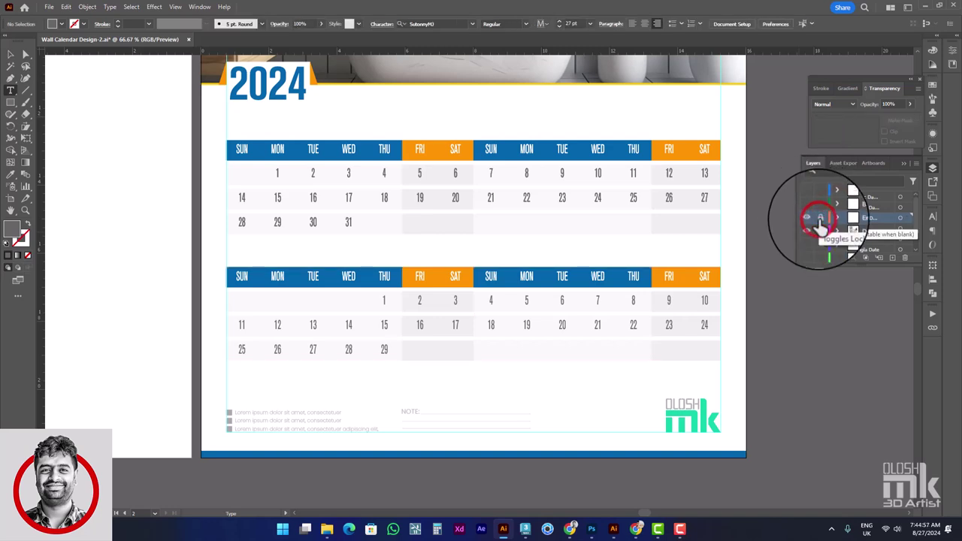
{"action": "left_click", "coordinate": [808, 206]}
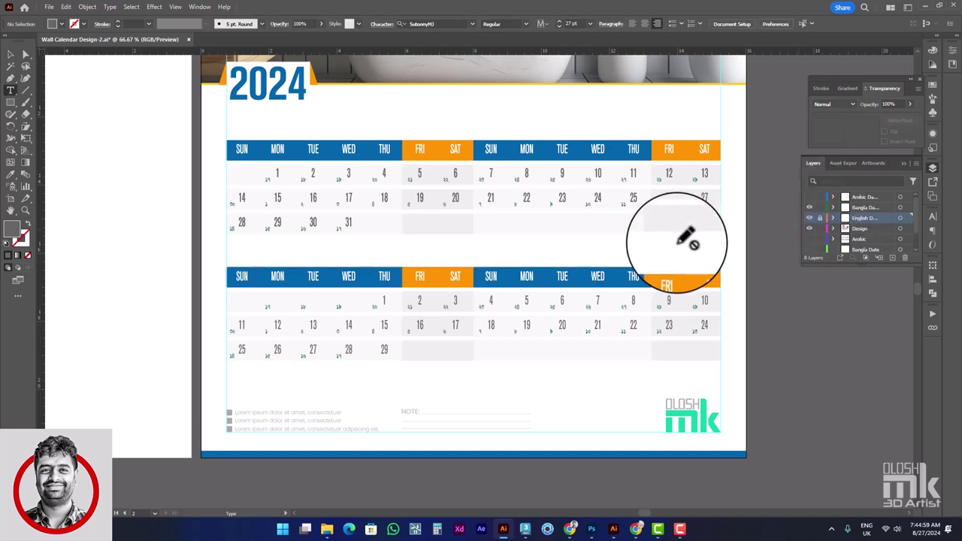
{"action": "scroll", "coordinate": [821, 248], "scroll_direction": "down", "scroll_amount": 2}
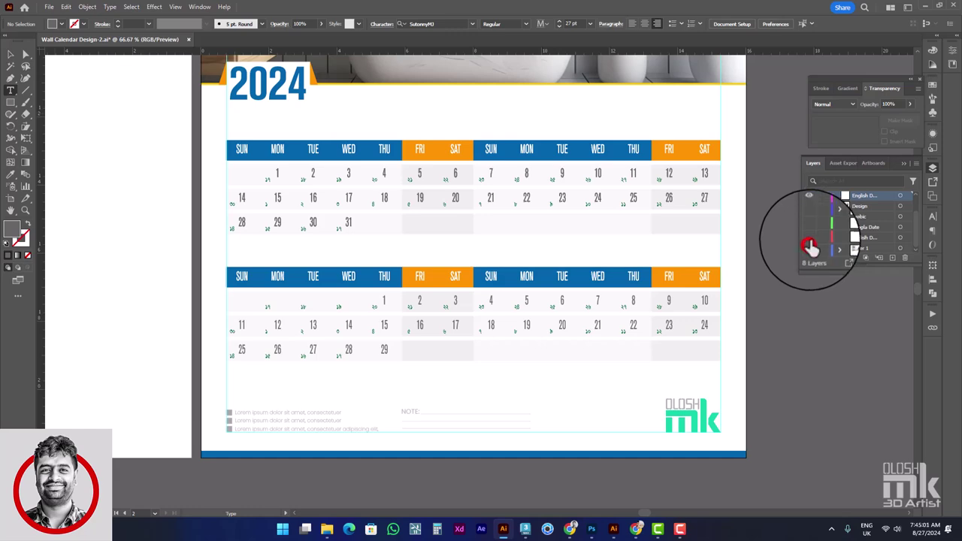
{"action": "left_click", "coordinate": [809, 246]}
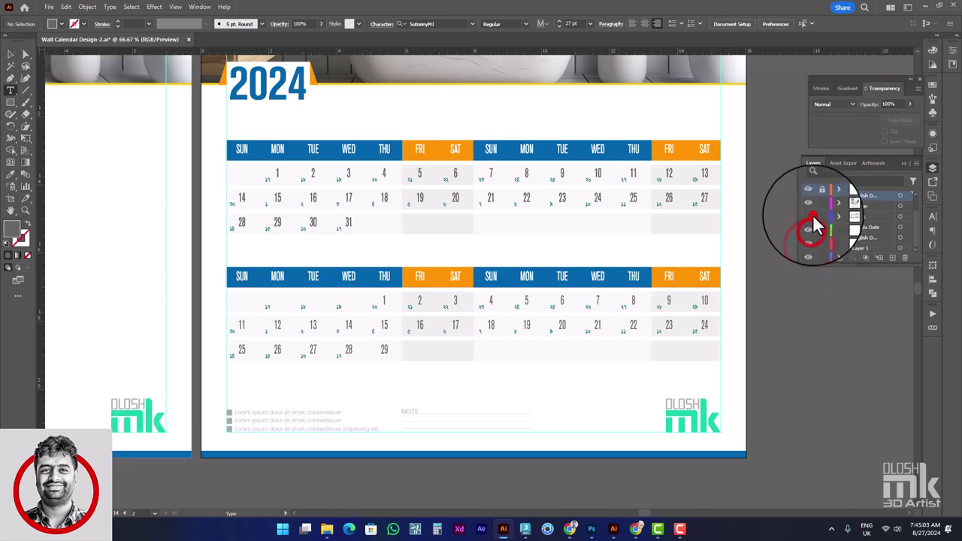
{"action": "left_click", "coordinate": [811, 222]}
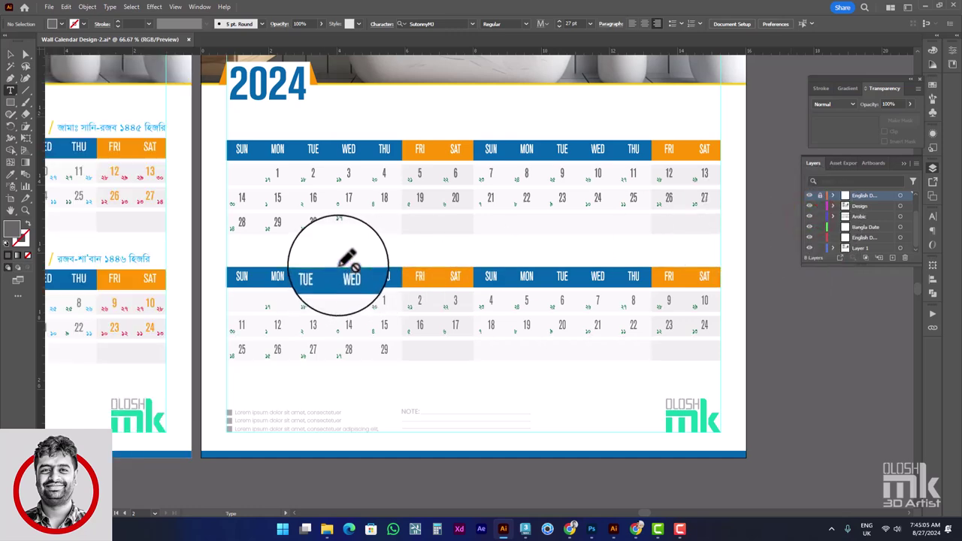
{"action": "scroll", "coordinate": [323, 275], "scroll_direction": "down", "scroll_amount": 2}
{"action": "scroll", "coordinate": [300, 268], "scroll_direction": "up", "scroll_amount": 1}
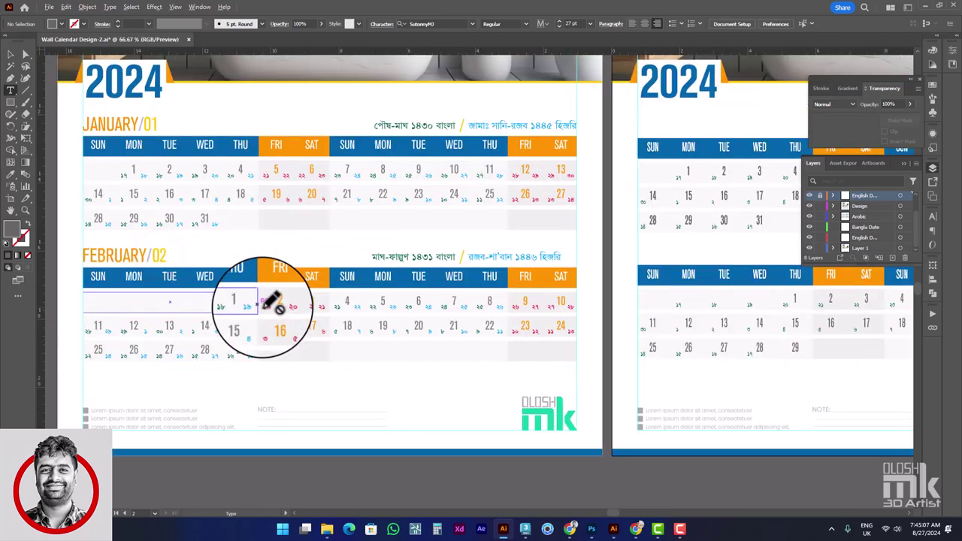
{"action": "scroll", "coordinate": [268, 311], "scroll_direction": "up", "scroll_amount": 1}
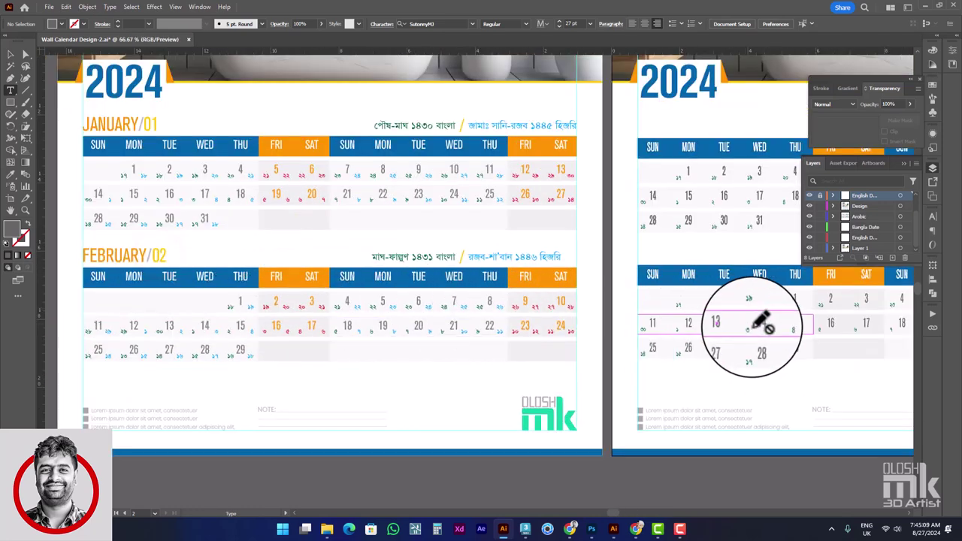
Select the February Friday dates object and check its alignment across the page.
{"action": "key", "text": "v"}
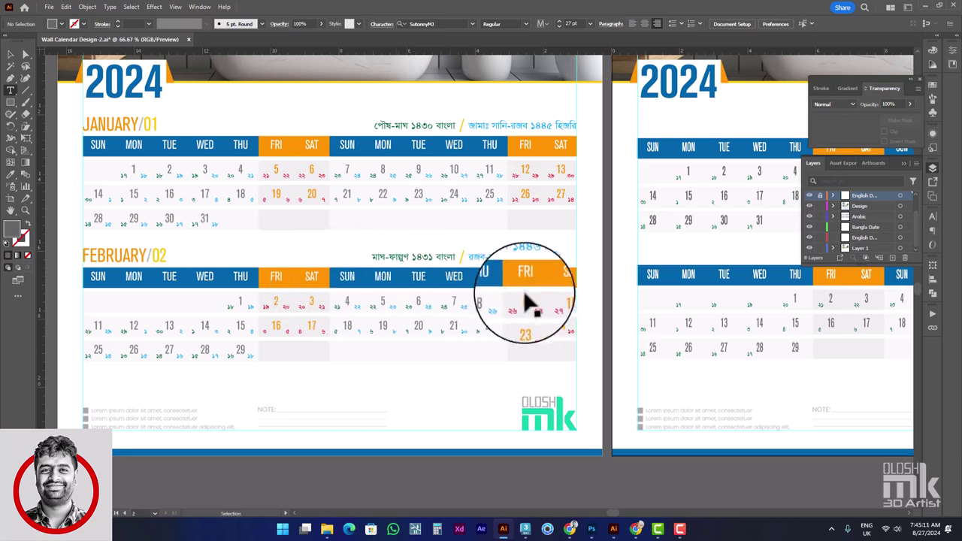
{"action": "left_click", "coordinate": [541, 302]}
{"action": "scroll", "coordinate": [489, 301], "scroll_direction": "right", "scroll_amount": 1}
{"action": "scroll", "coordinate": [623, 343], "scroll_direction": "right", "scroll_amount": 1}
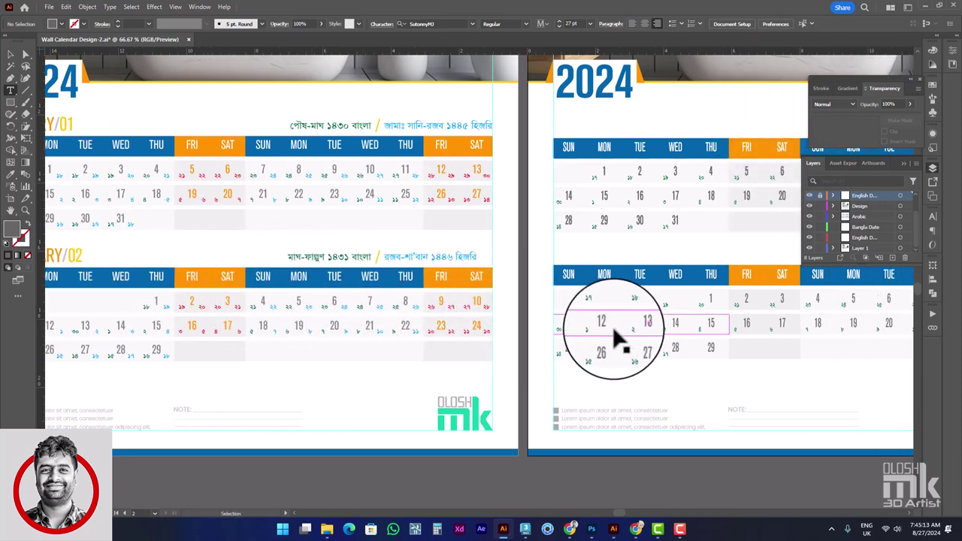
{"action": "scroll", "coordinate": [616, 339], "scroll_direction": "right", "scroll_amount": 1}
{"action": "scroll", "coordinate": [624, 331], "scroll_direction": "right", "scroll_amount": 1}
{"action": "scroll", "coordinate": [873, 214], "scroll_direction": "up", "scroll_amount": 1}
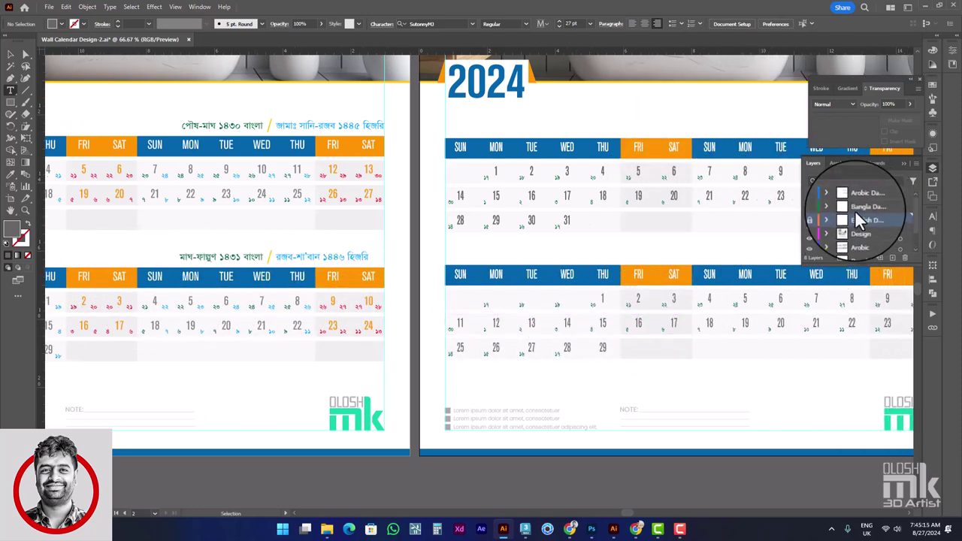
{"action": "key", "text": "t"}
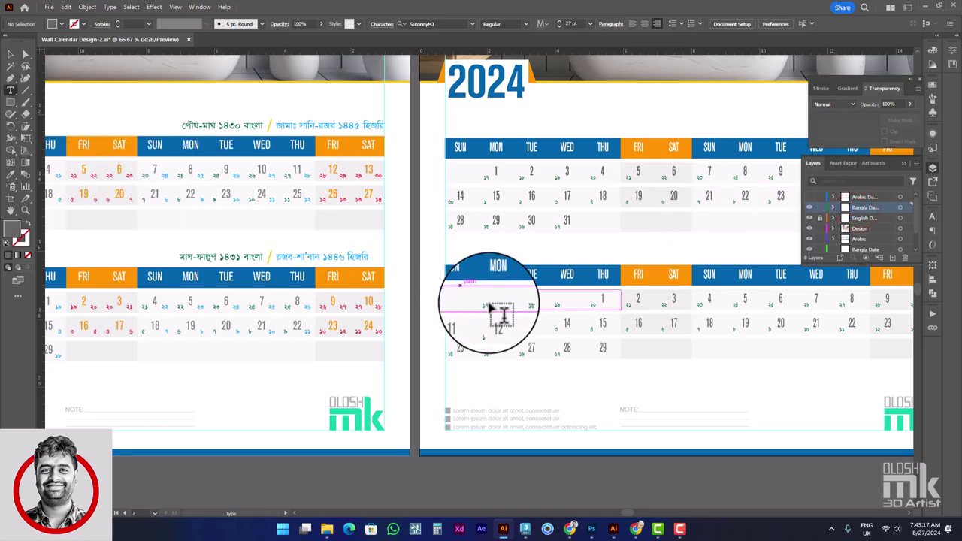
Edit the February Bangla date text to match Thursday start, then show the Arabic Date layer.
{"action": "left_click", "coordinate": [485, 309]}
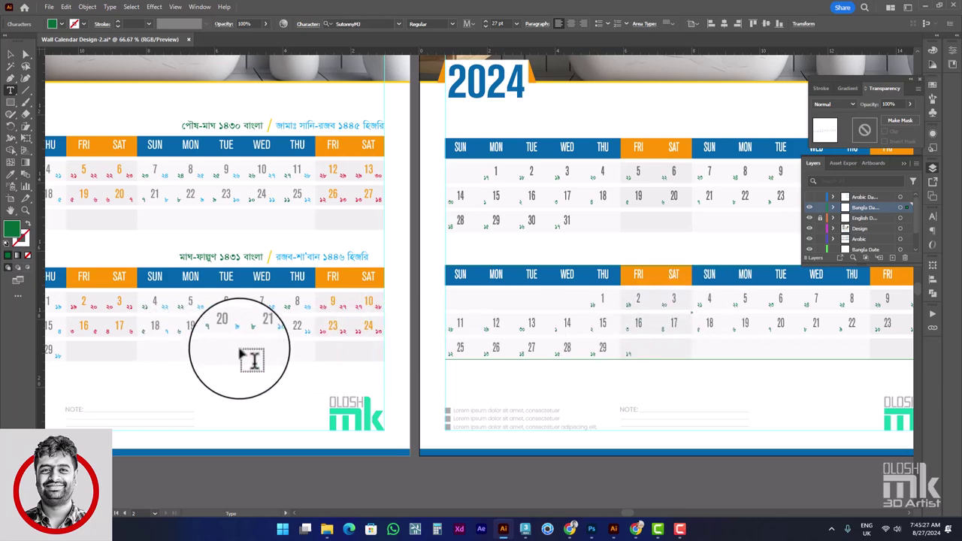
{"action": "scroll", "coordinate": [279, 291], "scroll_direction": "left", "scroll_amount": 1}
{"action": "scroll", "coordinate": [294, 302], "scroll_direction": "left", "scroll_amount": 1}
{"action": "scroll", "coordinate": [297, 312], "scroll_direction": "left", "scroll_amount": 1}
{"action": "scroll", "coordinate": [299, 310], "scroll_direction": "left", "scroll_amount": 2}
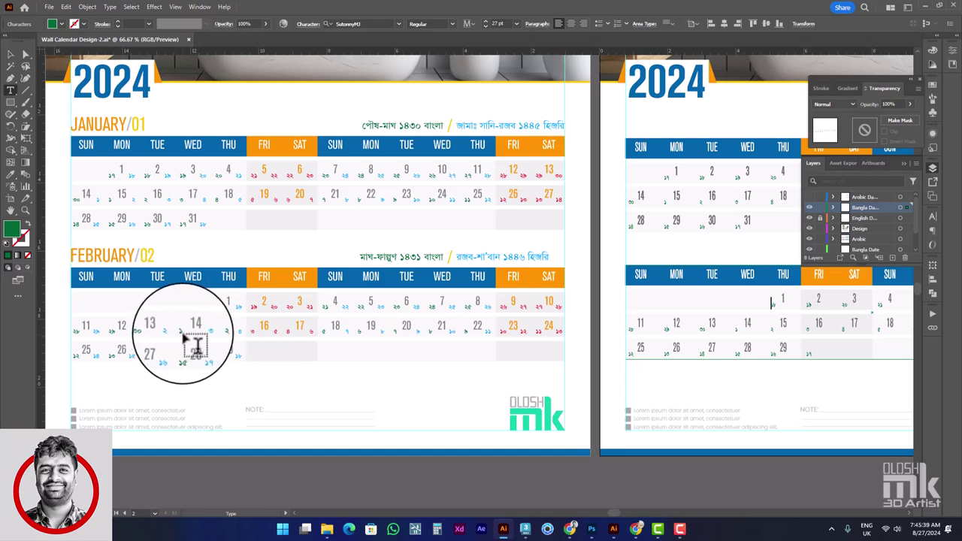
{"action": "scroll", "coordinate": [597, 318], "scroll_direction": "right", "scroll_amount": 2}
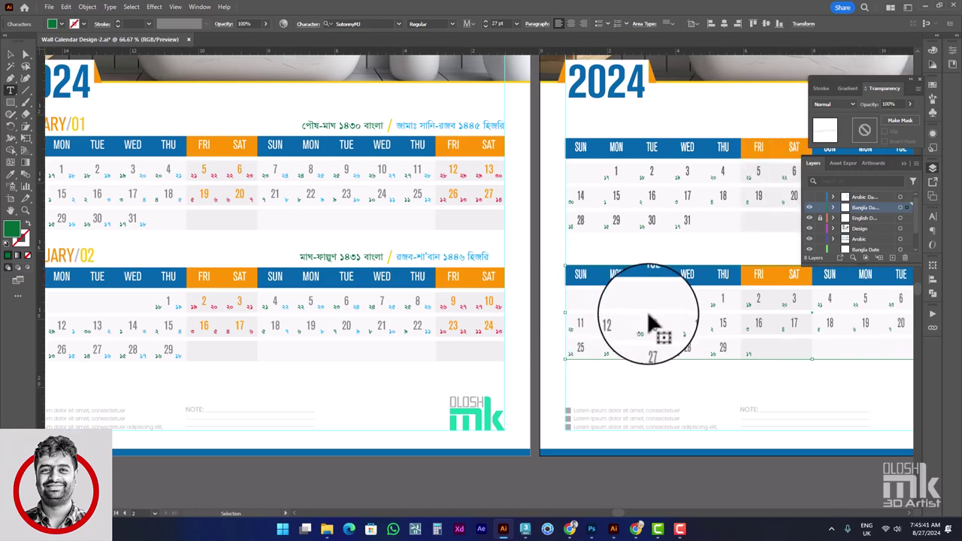
{"action": "scroll", "coordinate": [647, 311], "scroll_direction": "right", "scroll_amount": 2}
{"action": "scroll", "coordinate": [717, 301], "scroll_direction": "right", "scroll_amount": 2}
{"action": "left_click", "coordinate": [805, 196]}
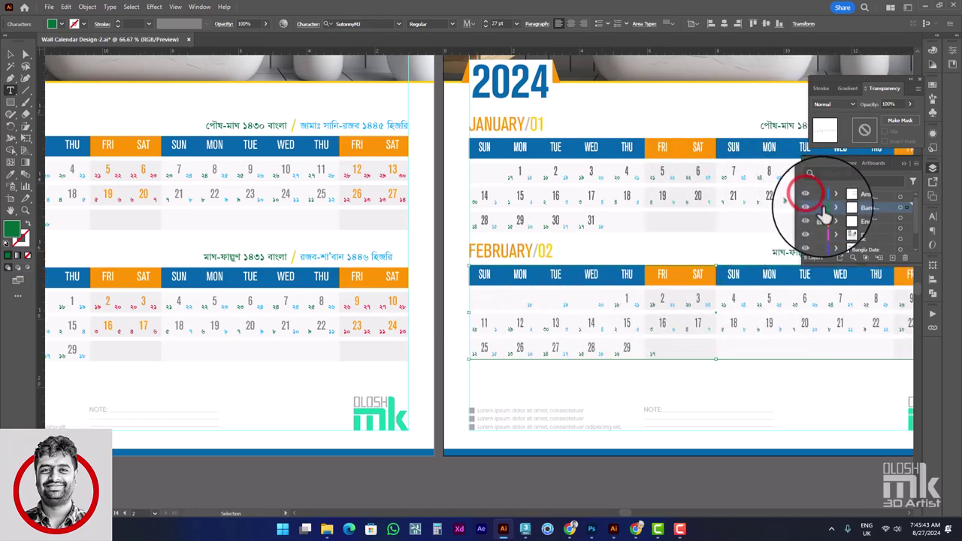
Make Arabic Date active and edit the small date text beside February 12 and 29.
{"action": "left_click", "coordinate": [869, 196]}
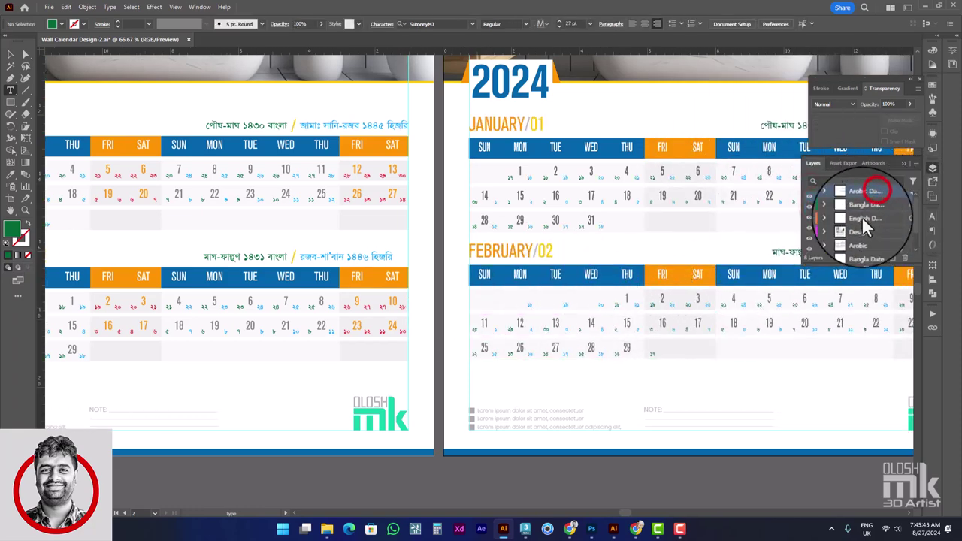
{"action": "left_click", "coordinate": [528, 306]}
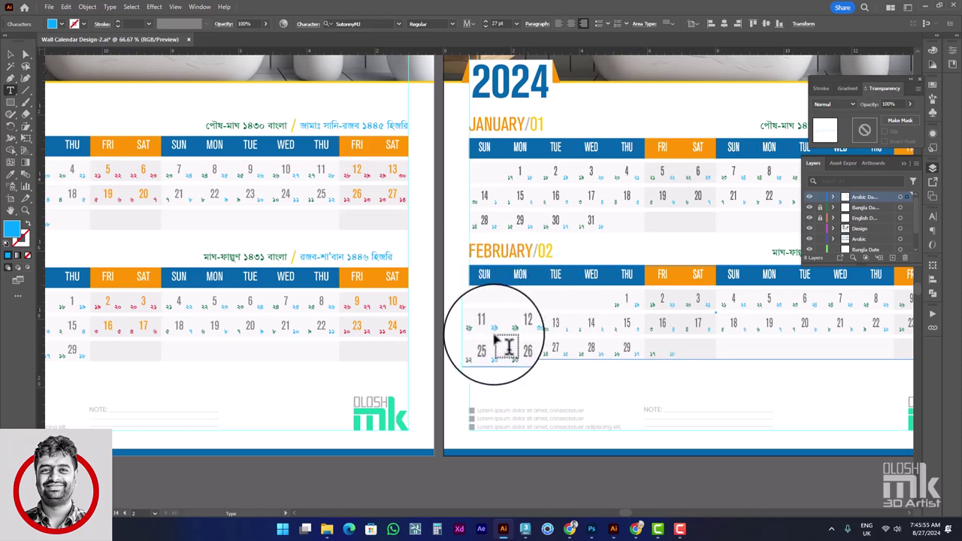
{"action": "left_click", "coordinate": [532, 331]}
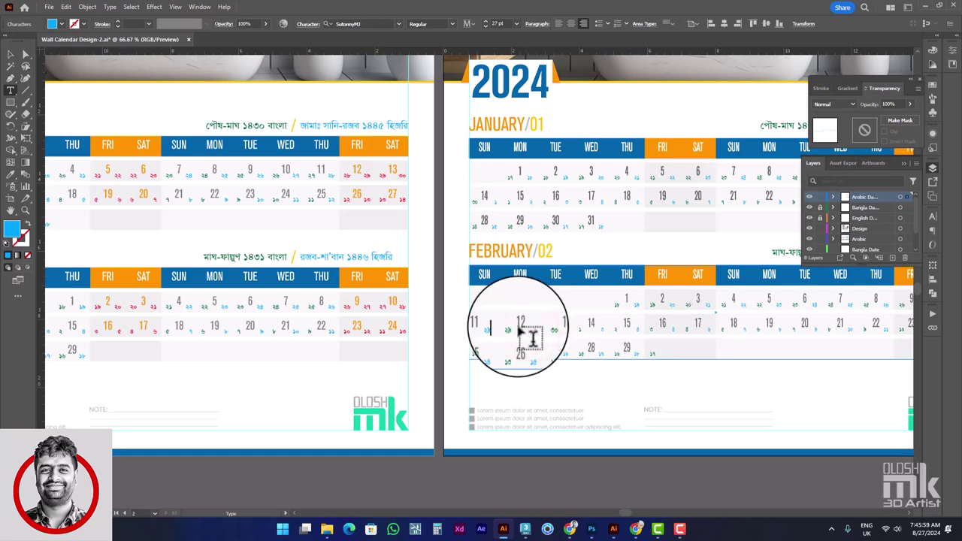
{"action": "left_click", "coordinate": [647, 356]}
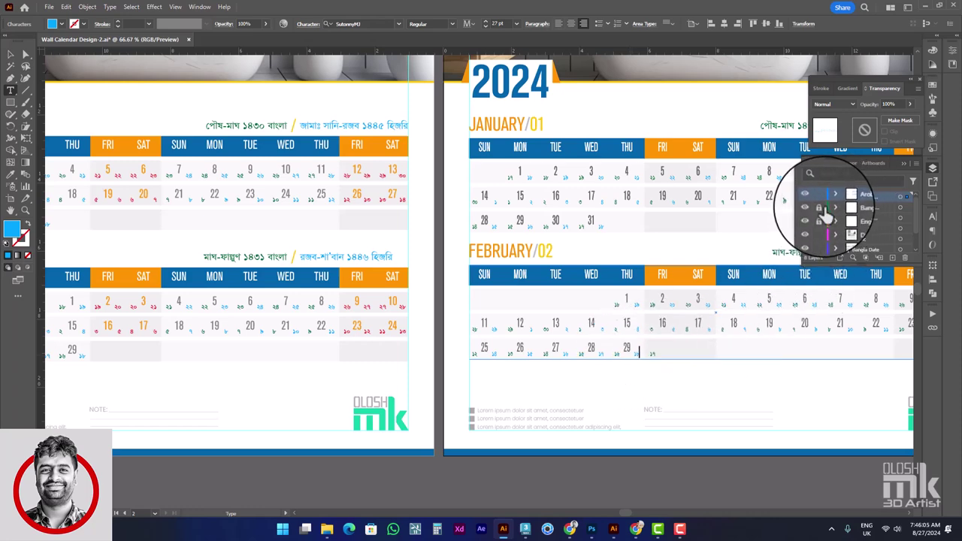
Unlock Bangla Date, edit the small date beside February 29, then deselect.
{"action": "left_click", "coordinate": [821, 208]}
{"action": "left_click", "coordinate": [841, 207]}
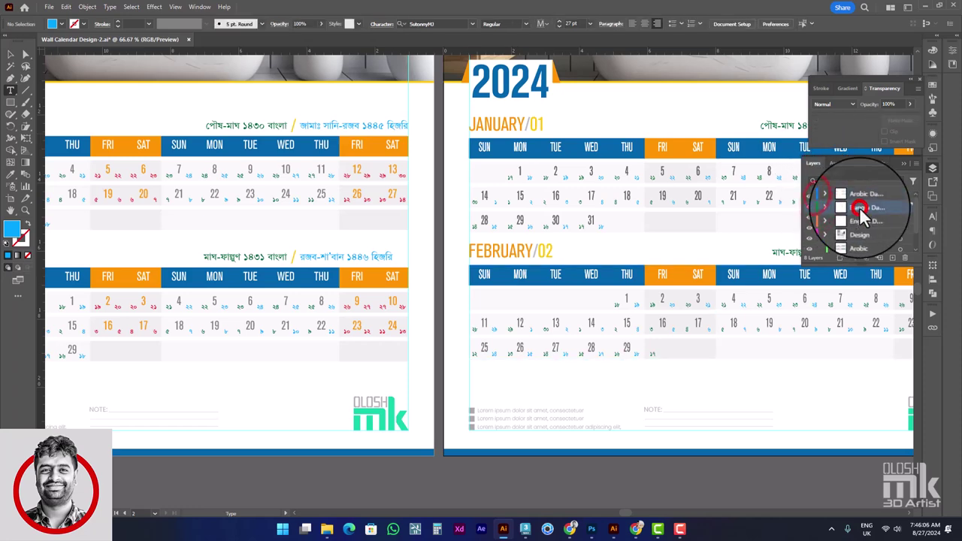
{"action": "double_click", "coordinate": [650, 356]}
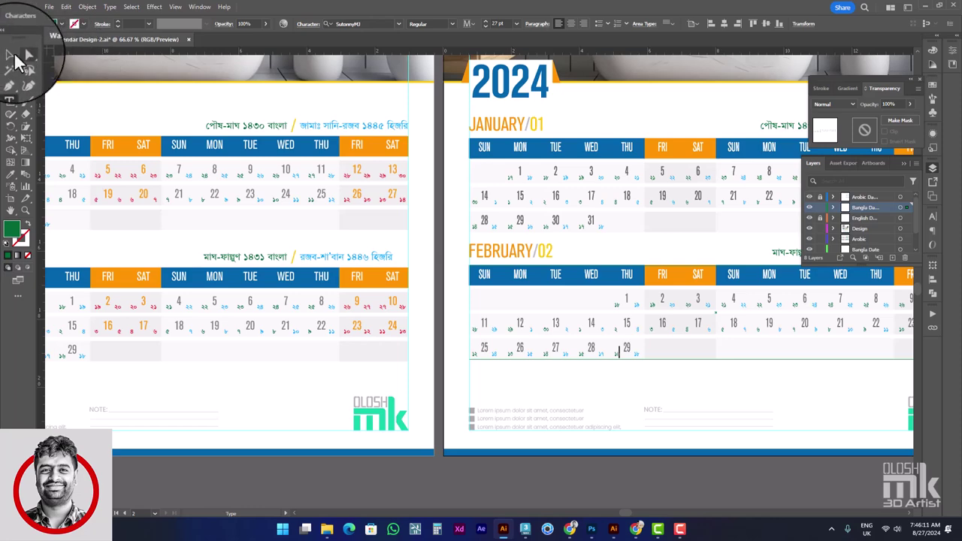
{"action": "left_click", "coordinate": [11, 52]}
{"action": "left_click", "coordinate": [698, 376]}
{"action": "scroll", "coordinate": [698, 369], "scroll_direction": "right", "scroll_amount": 5}
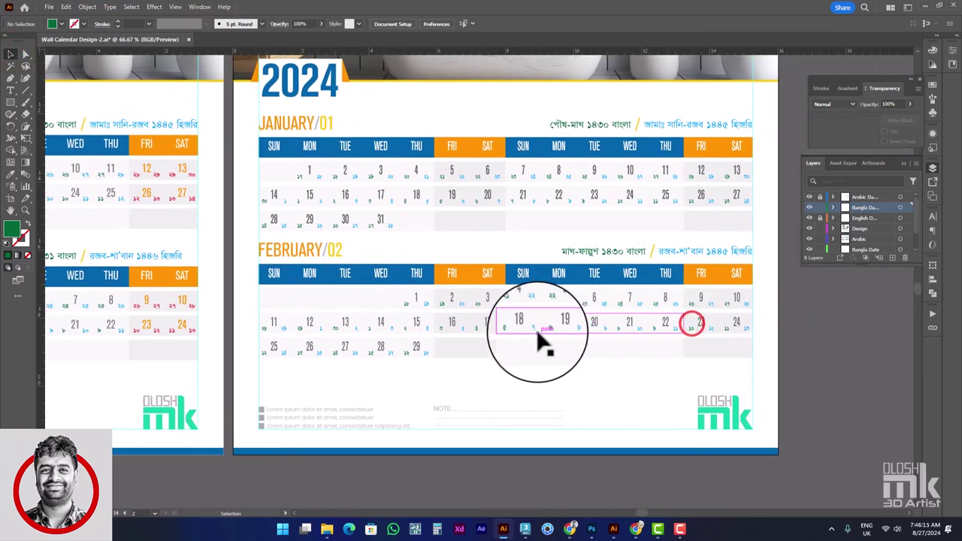
{"action": "scroll", "coordinate": [542, 342], "scroll_direction": "up", "scroll_amount": 2}
{"action": "scroll", "coordinate": [543, 342], "scroll_direction": "down", "scroll_amount": 1}
{"action": "scroll", "coordinate": [666, 300], "scroll_direction": "right", "scroll_amount": 1}
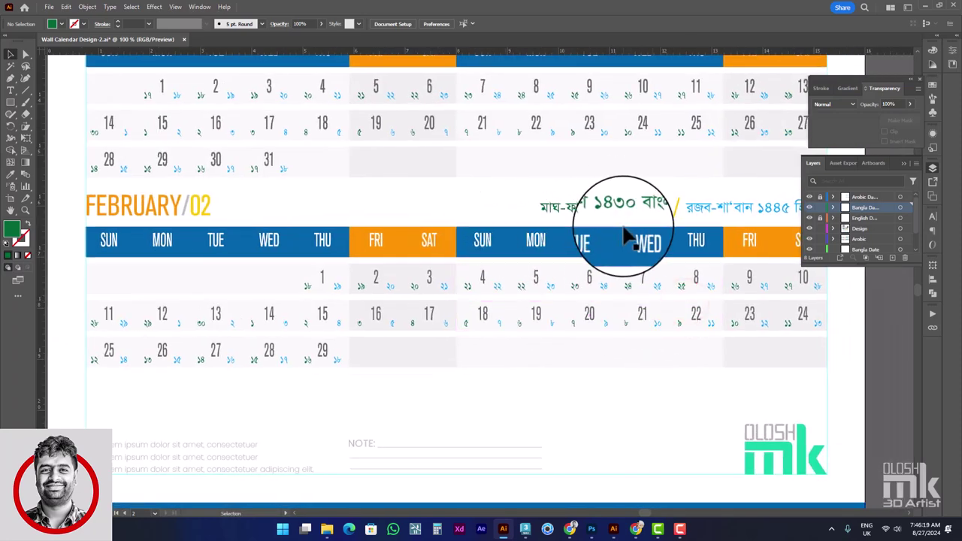
{"action": "scroll", "coordinate": [626, 236], "scroll_direction": "down", "scroll_amount": 1}
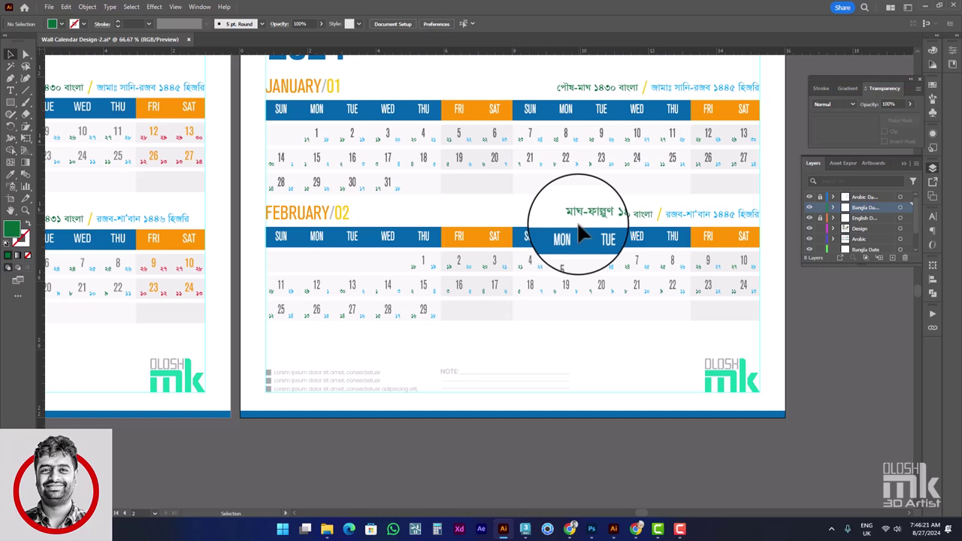
Vertically center the February Bangla header line with the FEBRUARY/02 title.
{"action": "left_click", "coordinate": [809, 211]}
{"action": "left_click", "coordinate": [673, 216]}
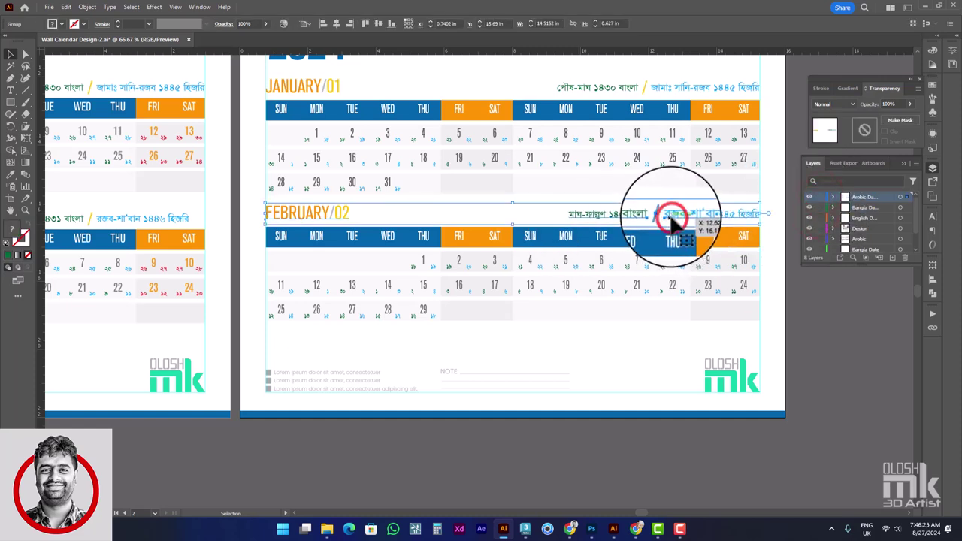
{"action": "double_click", "coordinate": [671, 217]}
{"action": "left_click", "coordinate": [636, 214]}
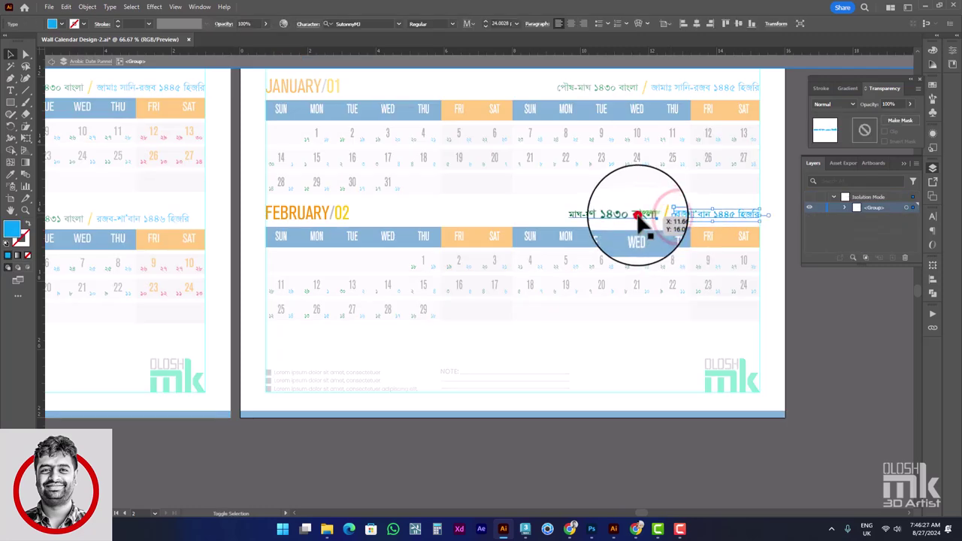
{"action": "left_click", "coordinate": [663, 215]}
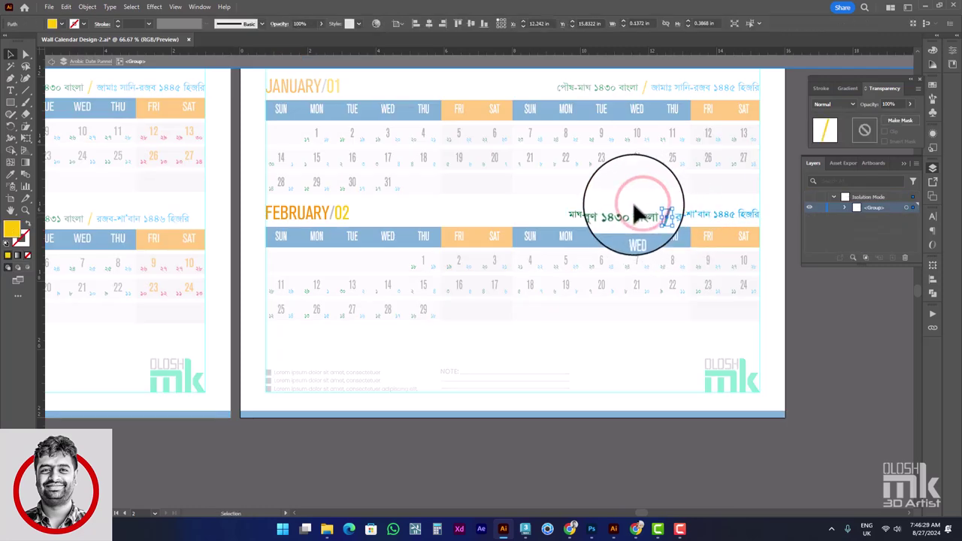
{"action": "key", "text": "ctrl+a"}
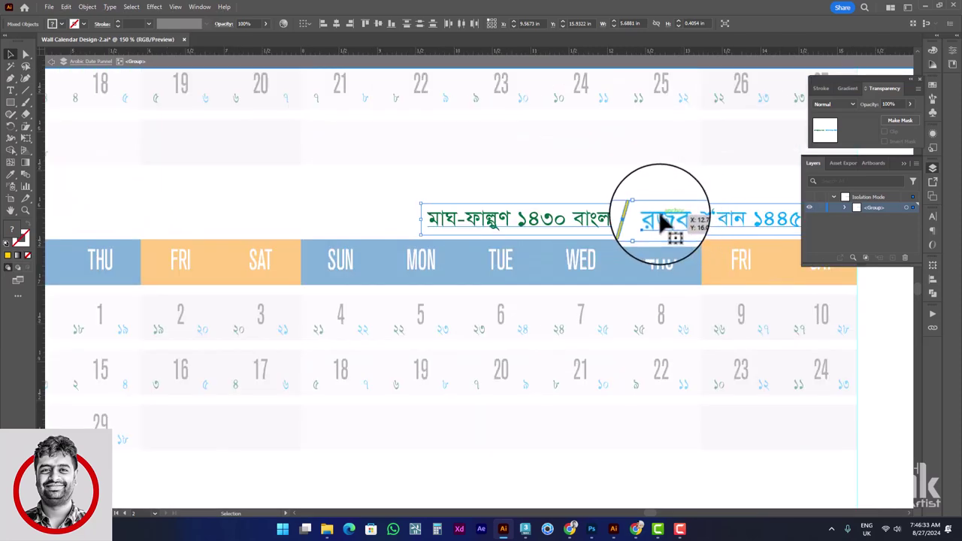
{"action": "left_click_drag", "start_coordinate": [683, 212], "coordinate": [654, 215]}
{"action": "key", "text": "a"}
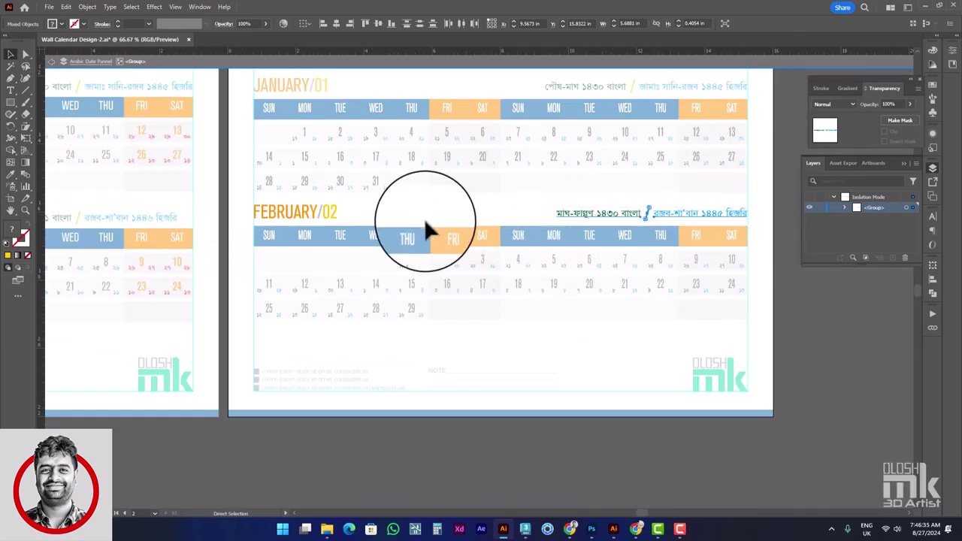
{"action": "left_click", "coordinate": [329, 211]}
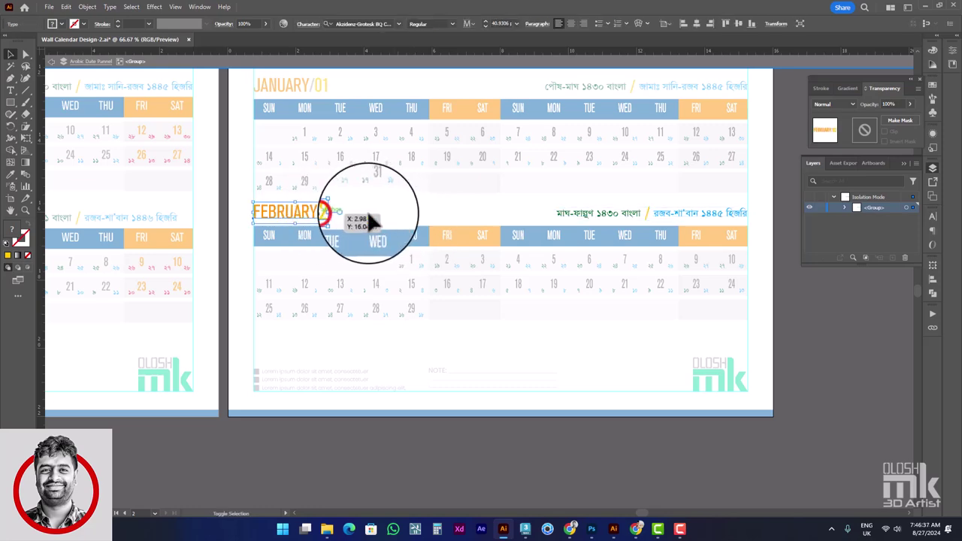
{"action": "left_click", "coordinate": [560, 215]}
{"action": "left_click", "coordinate": [326, 211], "text": "shift"}
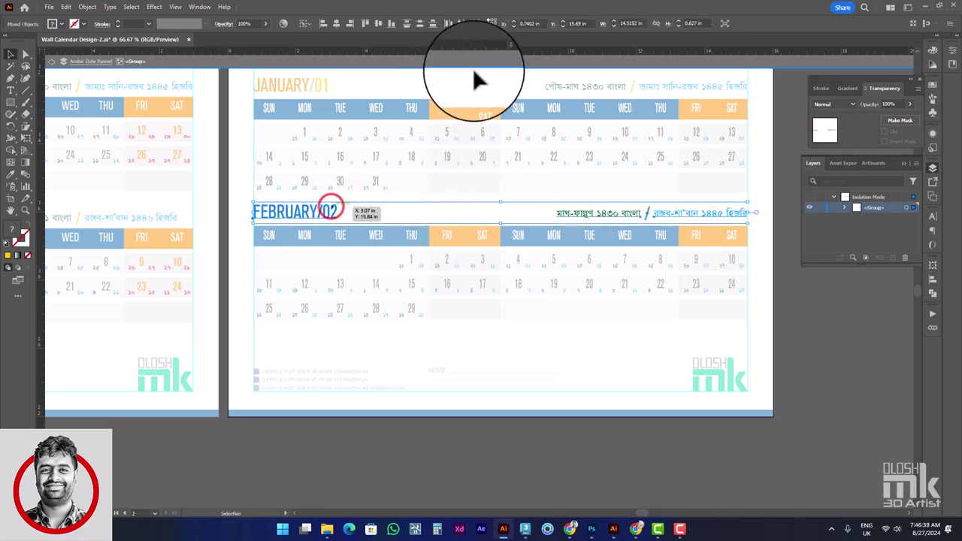
{"action": "left_click", "coordinate": [375, 22]}
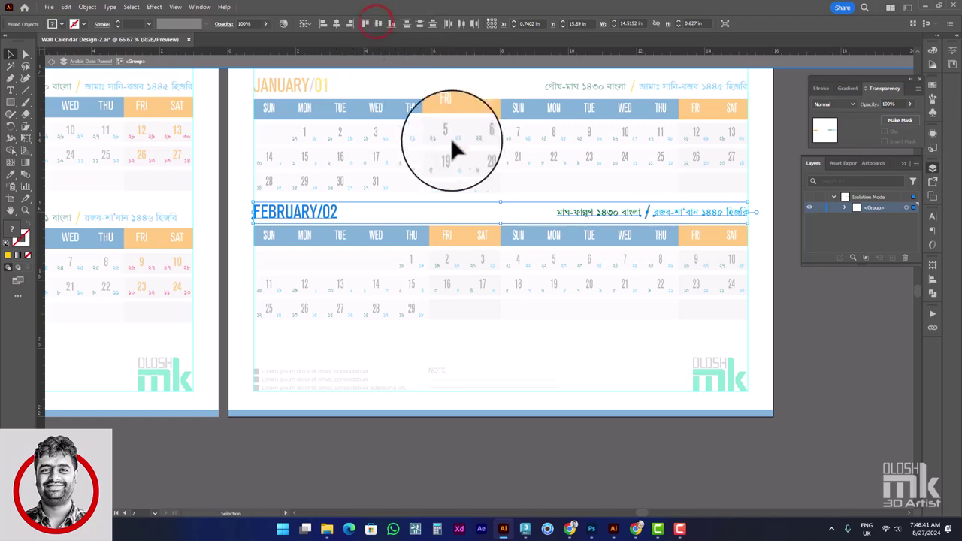
{"action": "double_click", "coordinate": [791, 228]}
Vertically center the January Bangla and Arabic header texts with the JANUARY/01 title.
{"action": "double_click", "coordinate": [654, 88]}
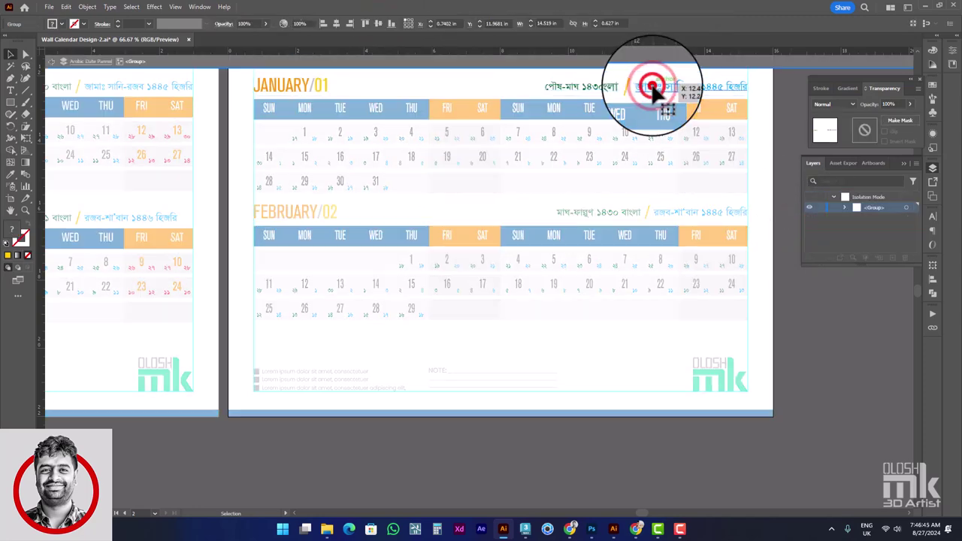
{"action": "left_click", "coordinate": [654, 87]}
{"action": "left_click_drag", "start_coordinate": [536, 76], "coordinate": [673, 89]}
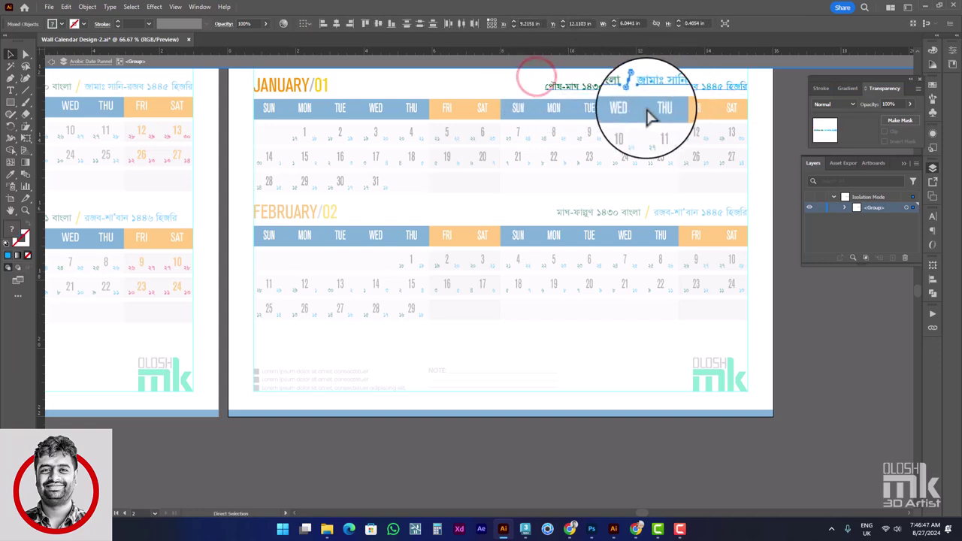
{"action": "left_click", "coordinate": [321, 86], "text": "shift"}
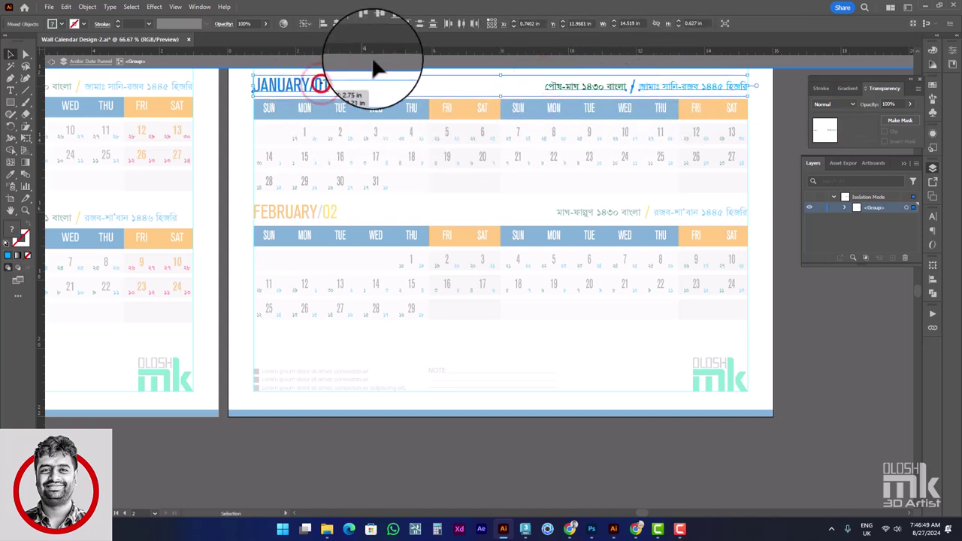
{"action": "left_click", "coordinate": [377, 22]}
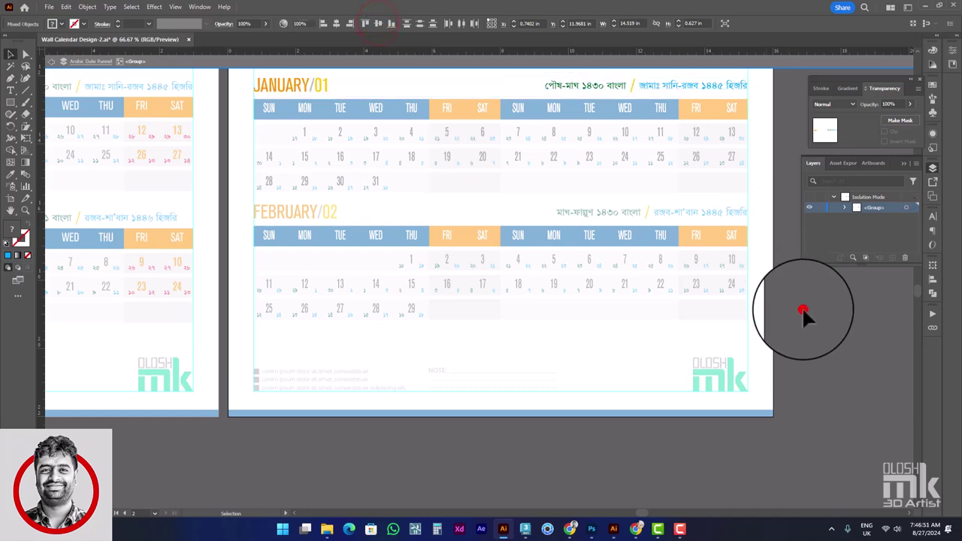
{"action": "double_click", "coordinate": [802, 307]}
Zoom and pan across both artboards to review the finished 2024 calendar pages.
{"action": "key", "text": "ctrl+minus"}
{"action": "key", "text": "ctrl+minus"}
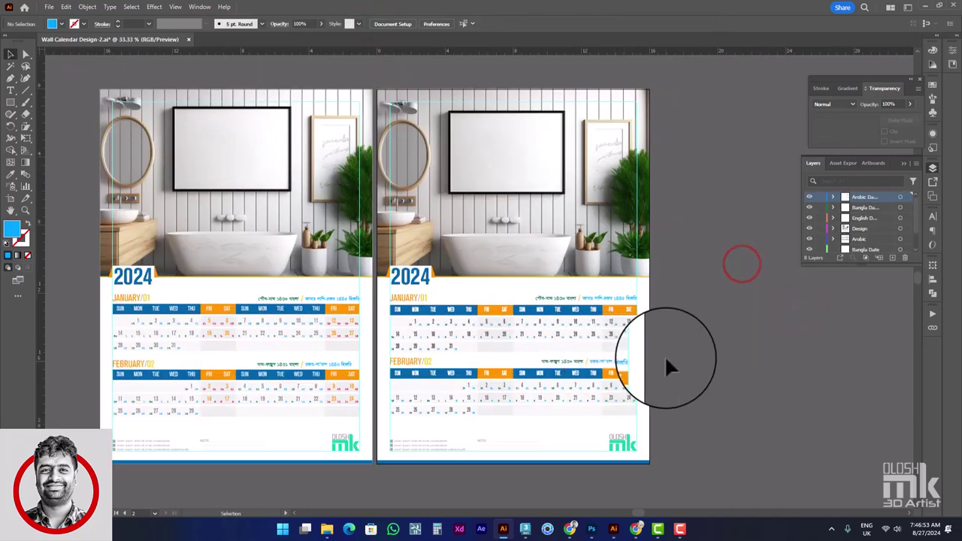
{"action": "left_click_drag", "start_coordinate": [640, 343], "coordinate": [639, 335]}
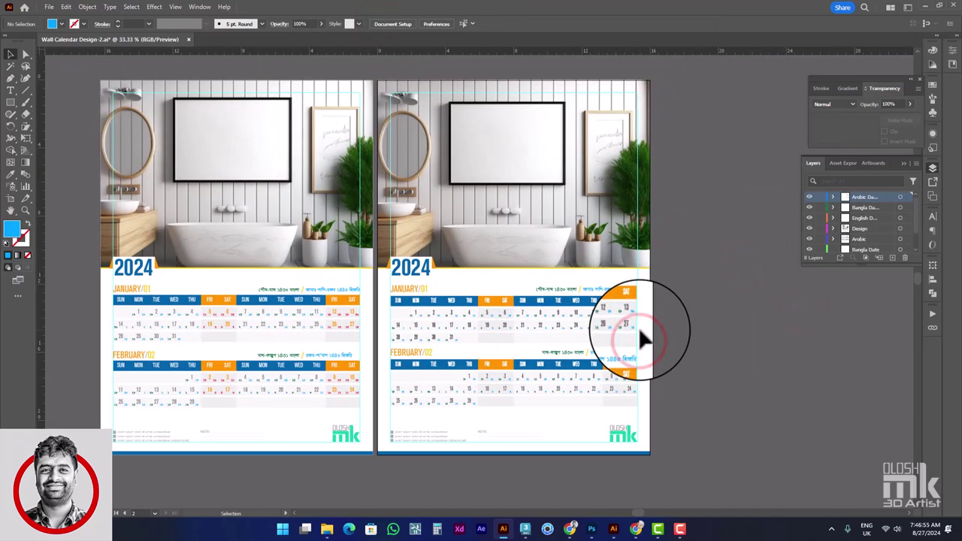
{"action": "scroll", "coordinate": [641, 339], "scroll_direction": "up", "scroll_amount": 1}
{"action": "mouse_move", "coordinate": [715, 376]}
{"action": "left_mouse_down"}
{"action": "mouse_move", "coordinate": [693, 323]}
{"action": "mouse_move", "coordinate": [698, 296]}
{"action": "left_mouse_up"}
{"action": "scroll", "coordinate": [668, 337], "scroll_direction": "up", "scroll_amount": 1}
{"action": "left_click_drag", "start_coordinate": [759, 303], "coordinate": [752, 306]}
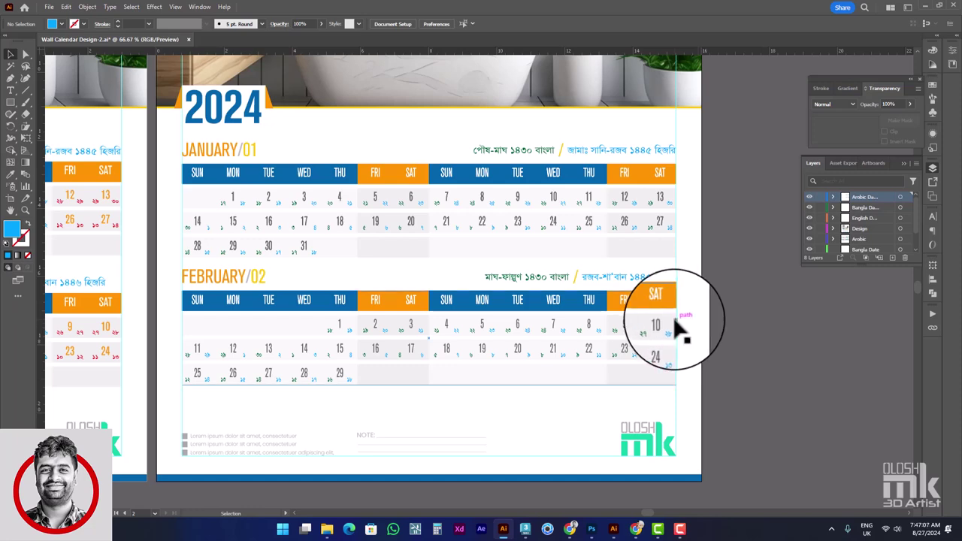
{"action": "scroll", "coordinate": [684, 323], "scroll_direction": "down", "scroll_amount": 1}
{"action": "left_click_drag", "start_coordinate": [703, 229], "coordinate": [677, 256]}
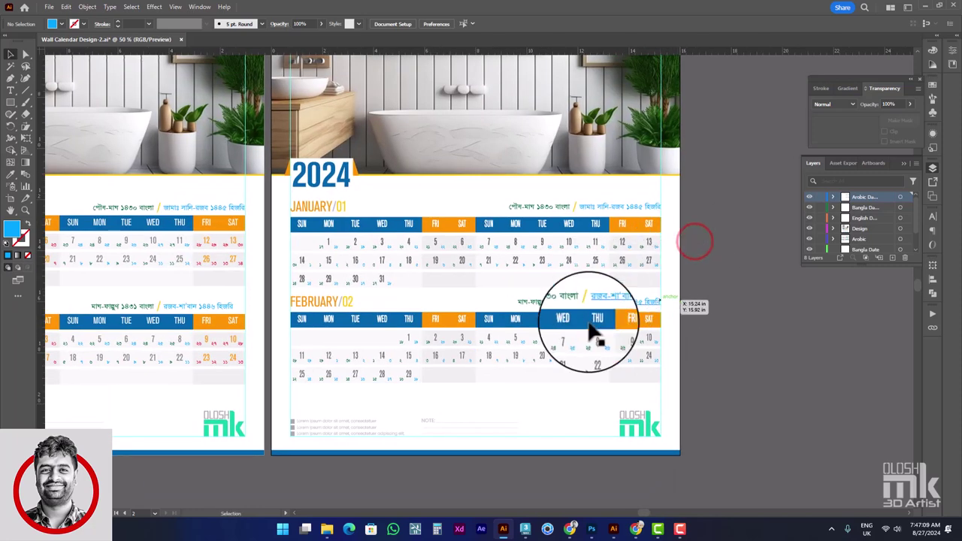
{"action": "scroll", "coordinate": [583, 331], "scroll_direction": "up", "scroll_amount": 1}
{"action": "left_click_drag", "start_coordinate": [749, 342], "coordinate": [755, 331]}
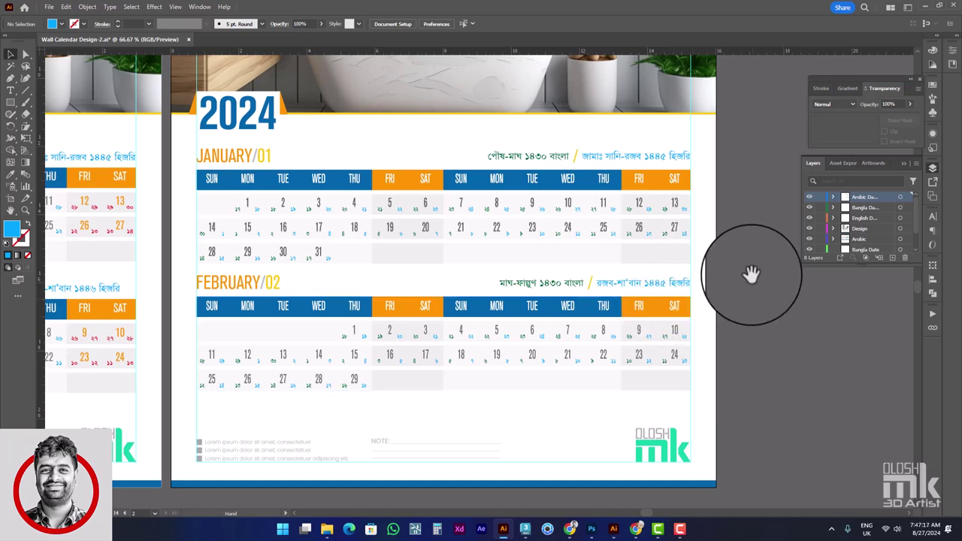
{"action": "left_click_drag", "start_coordinate": [752, 279], "coordinate": [728, 290]}
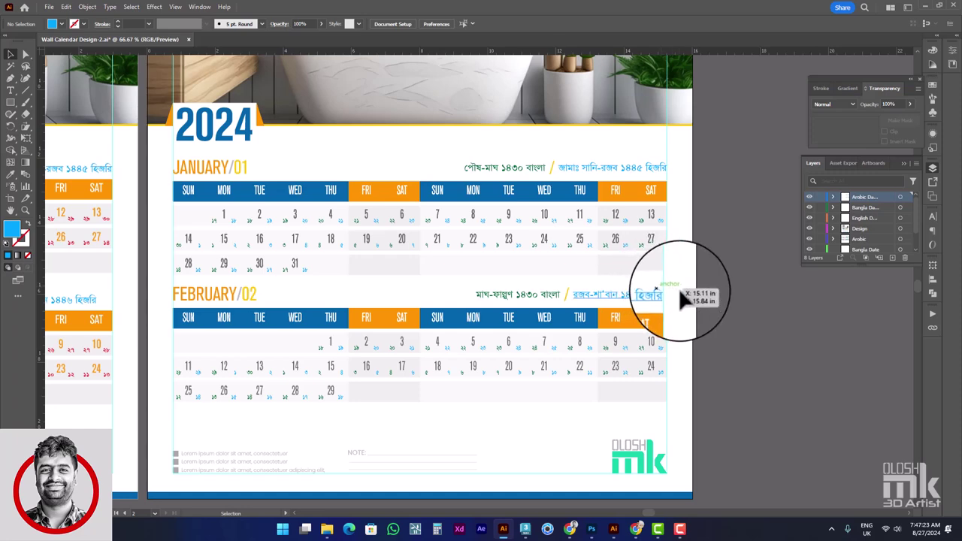
{"action": "scroll", "coordinate": [679, 288], "scroll_direction": "down", "scroll_amount": 1}
{"action": "left_click_drag", "start_coordinate": [709, 215], "coordinate": [760, 203]}
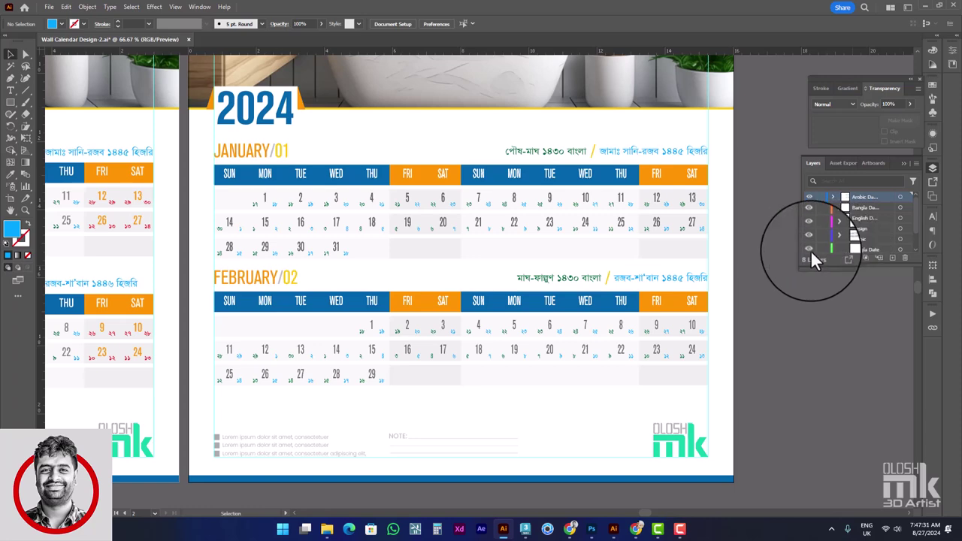
{"action": "left_click_drag", "start_coordinate": [723, 194], "coordinate": [710, 223]}
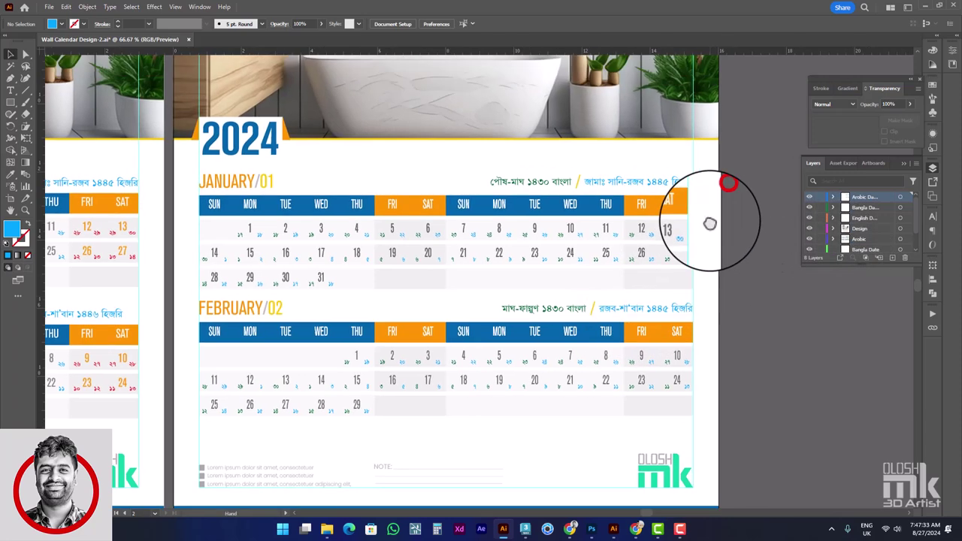
{"action": "scroll", "coordinate": [710, 223], "scroll_direction": "down", "scroll_amount": 2}
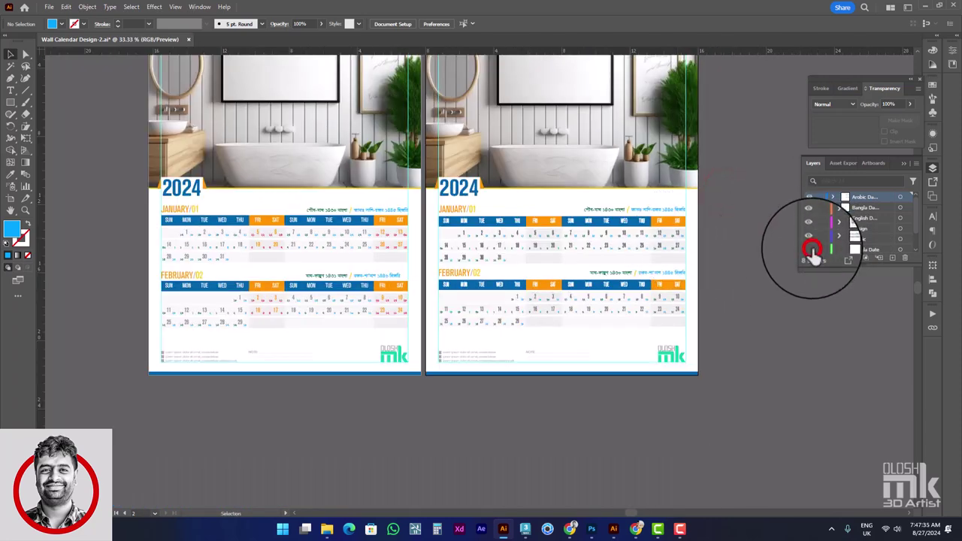
Hide the left artboard's photo, header, footer and calendar table layers.
{"action": "scroll", "coordinate": [814, 257], "scroll_direction": "down", "scroll_amount": 2}
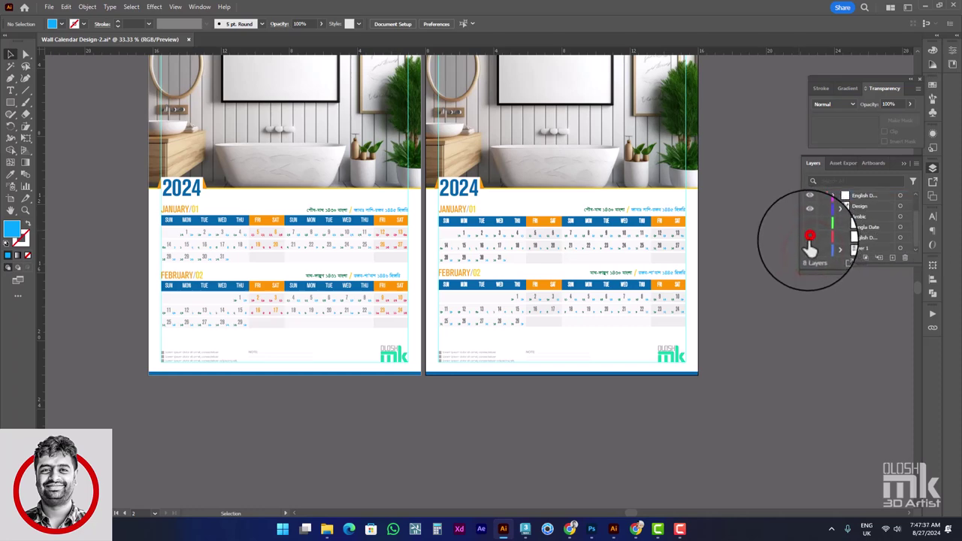
{"action": "left_click", "coordinate": [809, 238]}
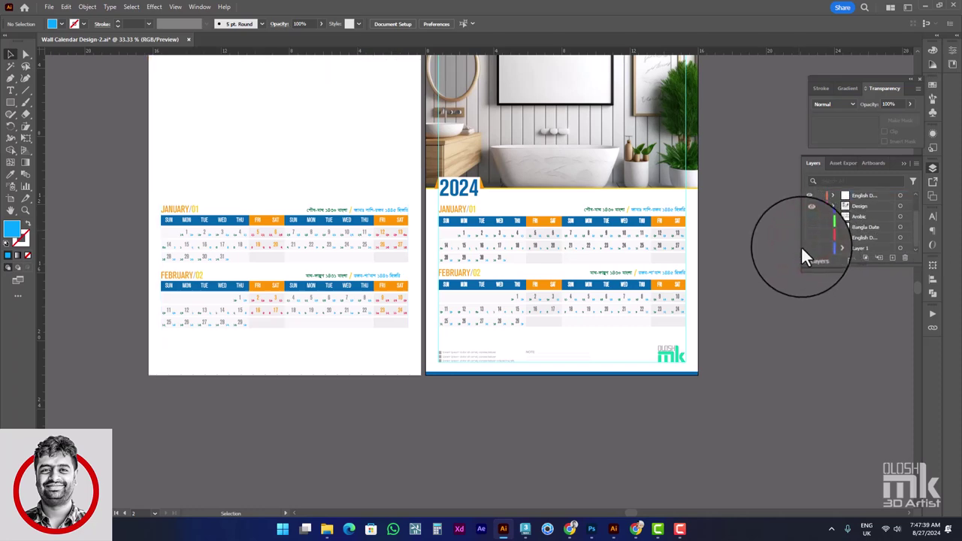
{"action": "left_click", "coordinate": [807, 216]}
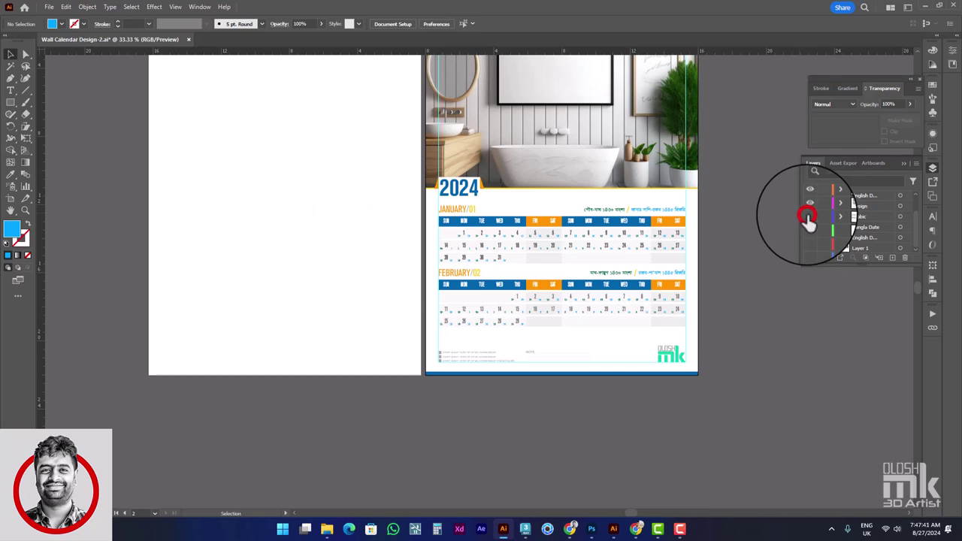
{"action": "left_click", "coordinate": [808, 211]}
{"action": "left_click", "coordinate": [808, 209]}
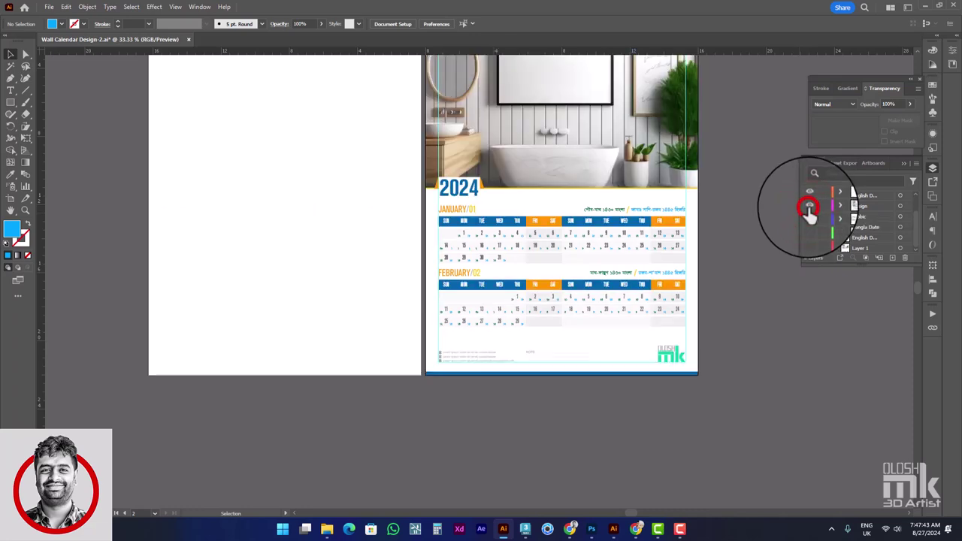
Fit the right artboard's calendar page in view and open Save for Web.
{"action": "left_click_drag", "start_coordinate": [703, 155], "coordinate": [596, 187]}
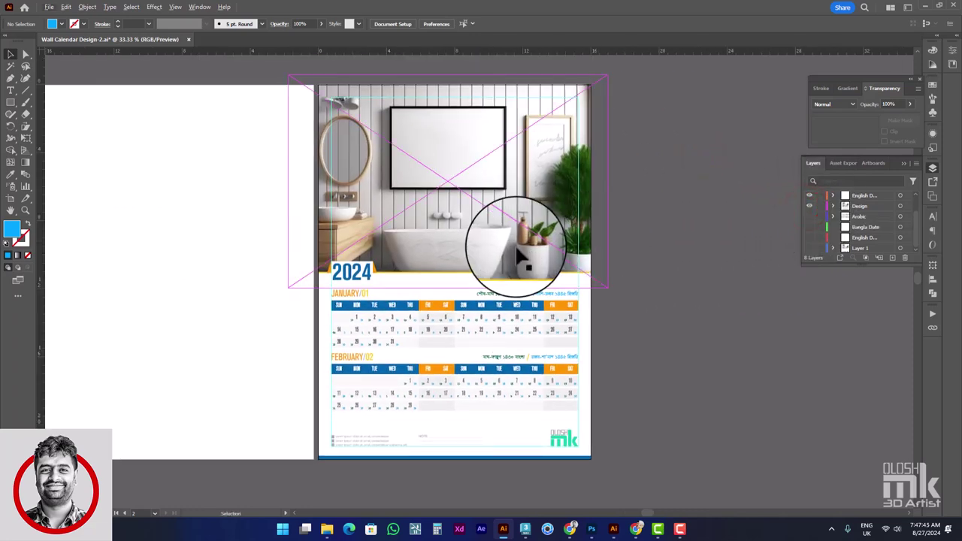
{"action": "left_click_drag", "start_coordinate": [498, 247], "coordinate": [580, 248]}
{"action": "left_click", "coordinate": [688, 240]}
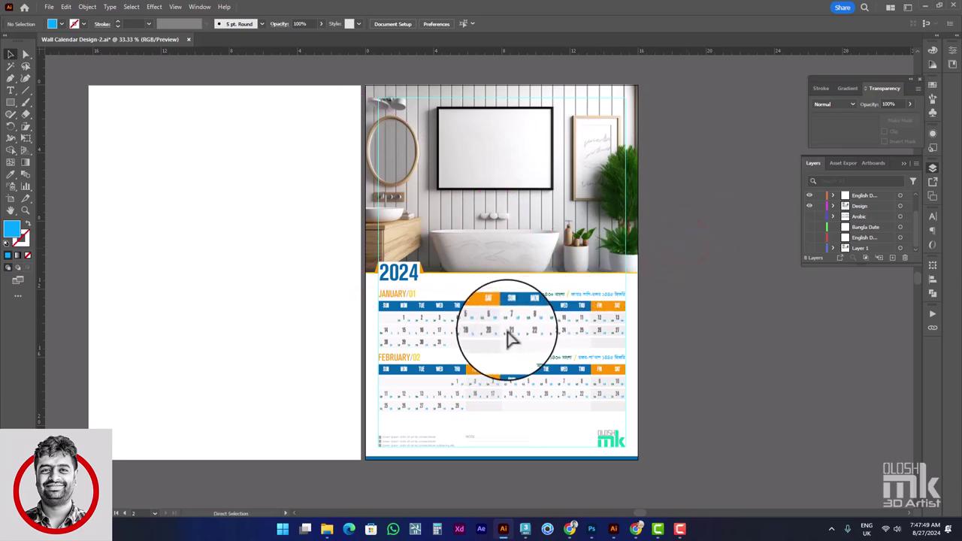
{"action": "scroll", "coordinate": [474, 300], "scroll_direction": "up", "scroll_amount": 2}
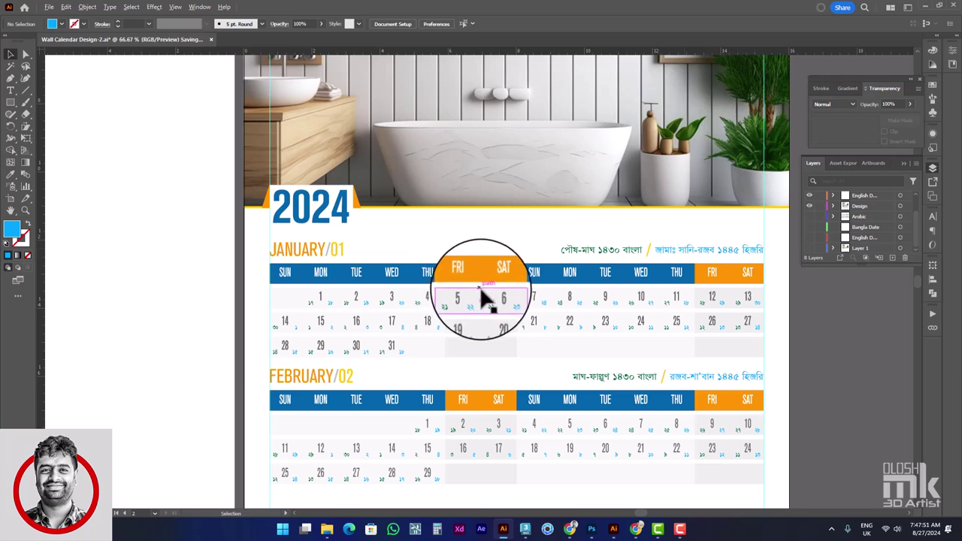
{"action": "key", "text": "ctrl+0"}
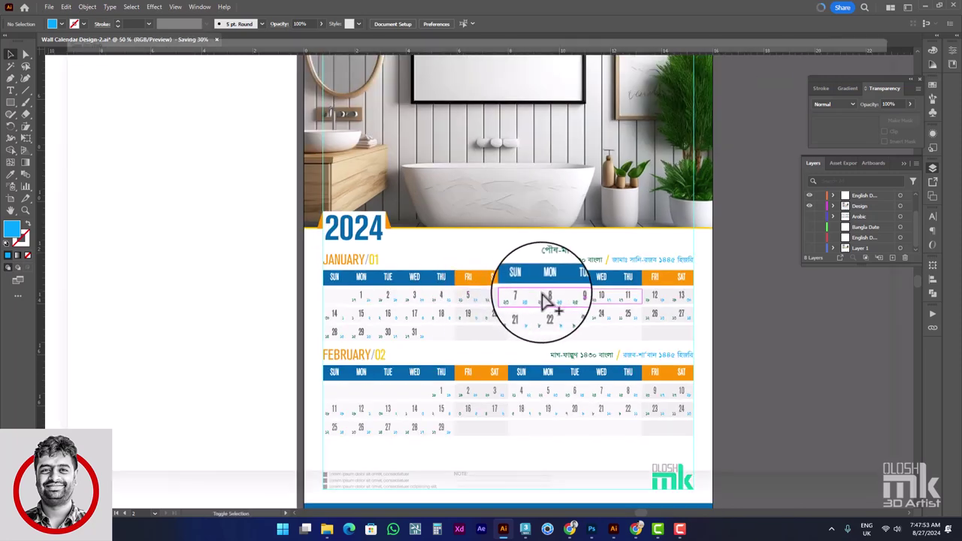
{"action": "key", "text": "ctrl+alt+shift+s"}
Scale the JPEG Maximum export to 300 percent, giving 3456 × 4752 px.
{"action": "left_click", "coordinate": [515, 240], "text": "alt"}
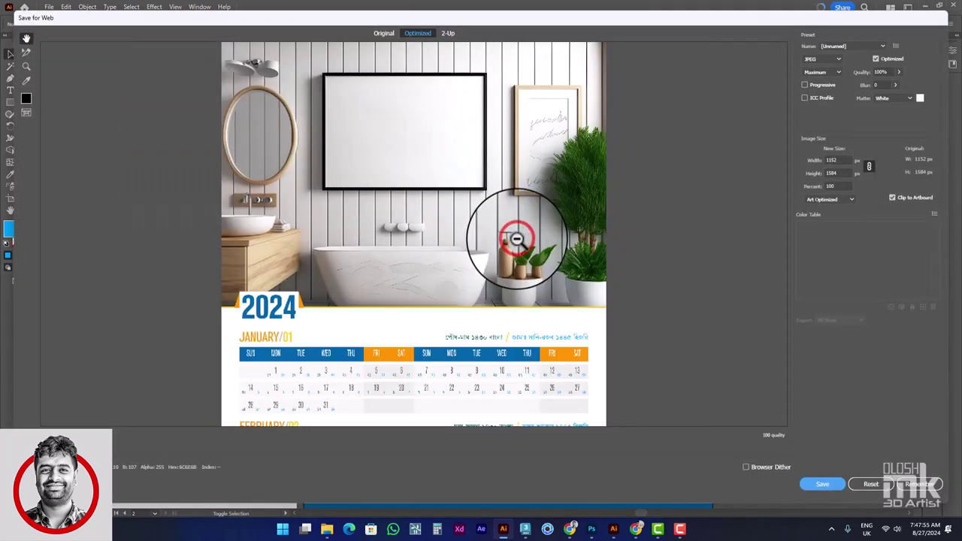
{"action": "left_click", "coordinate": [516, 242], "text": "alt"}
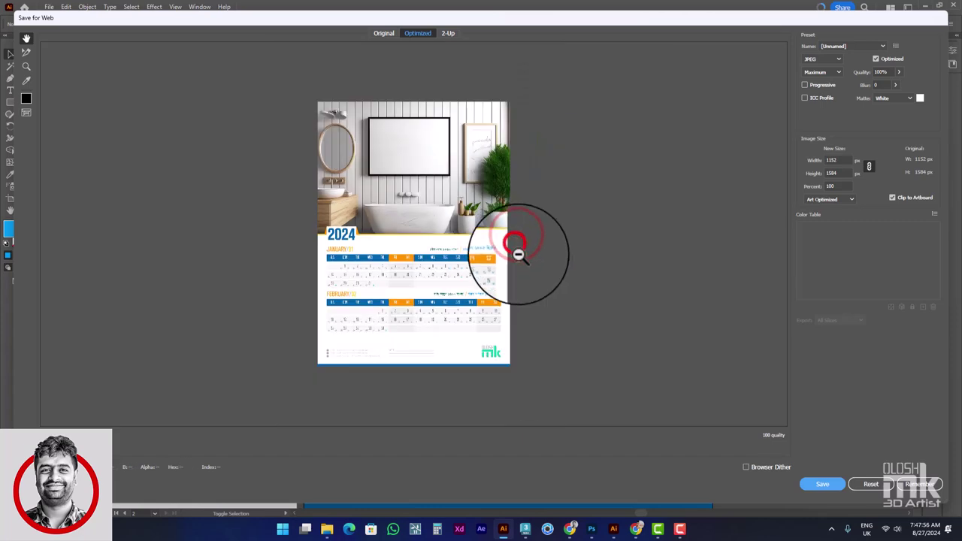
{"action": "left_click", "coordinate": [842, 186]}
{"action": "type", "text": "300"}
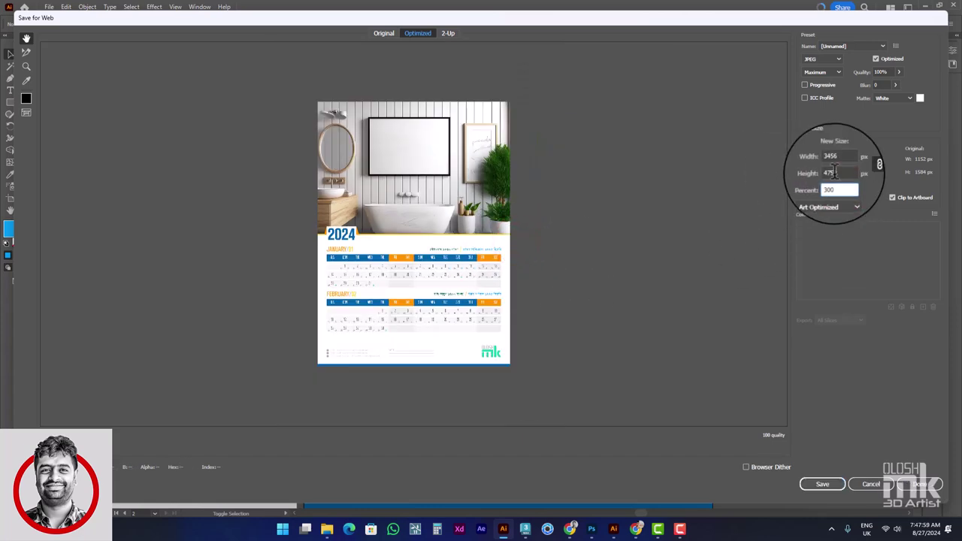
{"action": "left_click", "coordinate": [838, 162]}
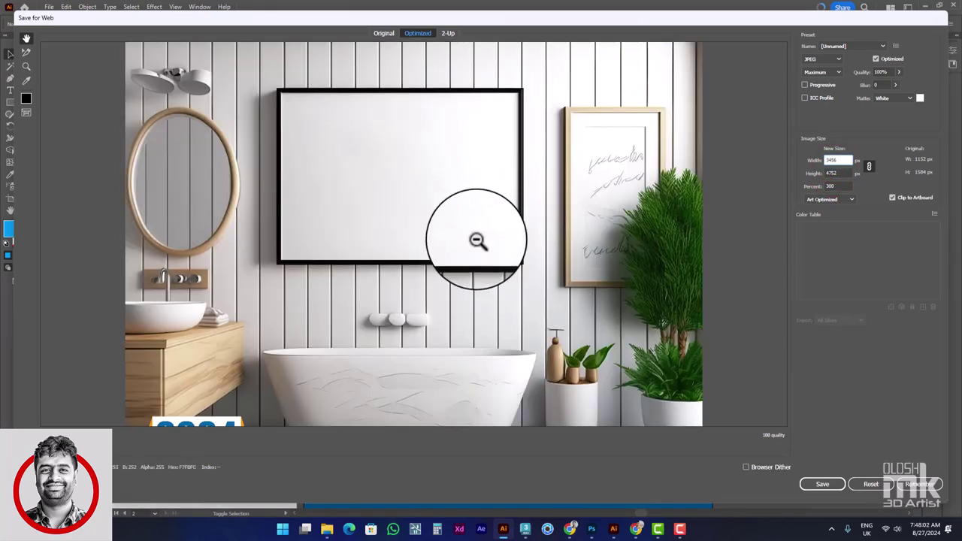
{"action": "left_click", "coordinate": [473, 225], "text": "alt"}
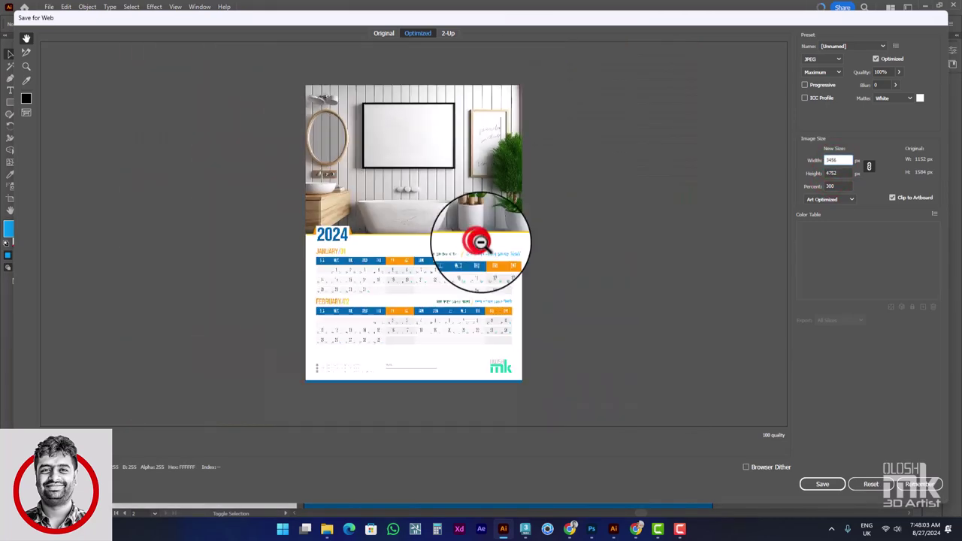
Save the JPEG as Wall-Calendar-Design-2 into the Desktop Recent folder.
{"action": "left_click", "coordinate": [826, 489]}
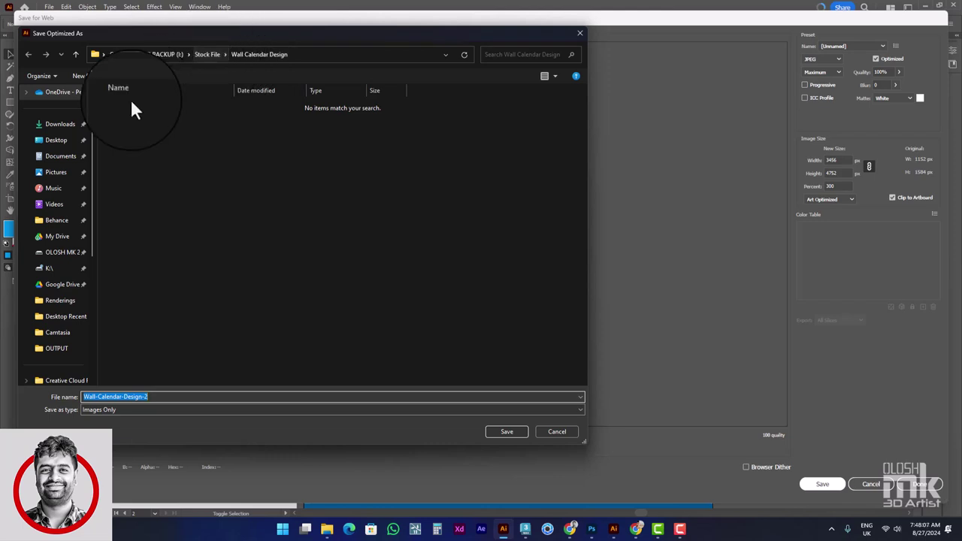
{"action": "left_click", "coordinate": [60, 138]}
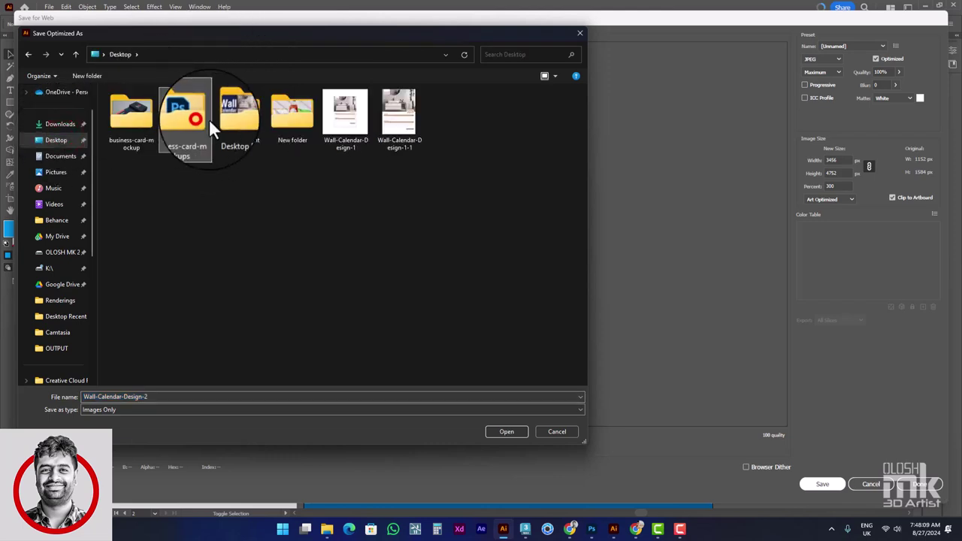
{"action": "double_click", "coordinate": [235, 117]}
{"action": "left_click", "coordinate": [504, 433]}
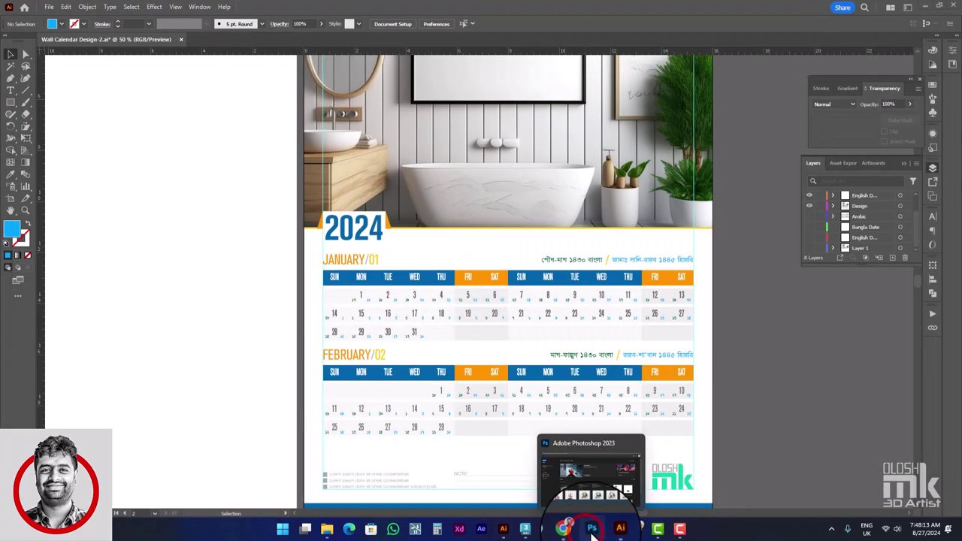
{"action": "left_click", "coordinate": [592, 531]}
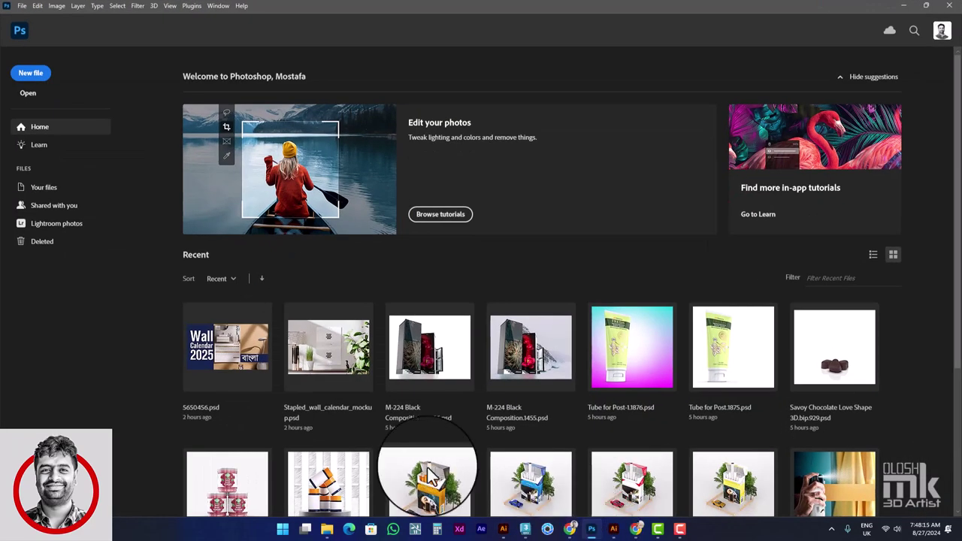
Open 5650456.psd and enter the mockup's design smart object.
{"action": "left_click", "coordinate": [236, 365]}
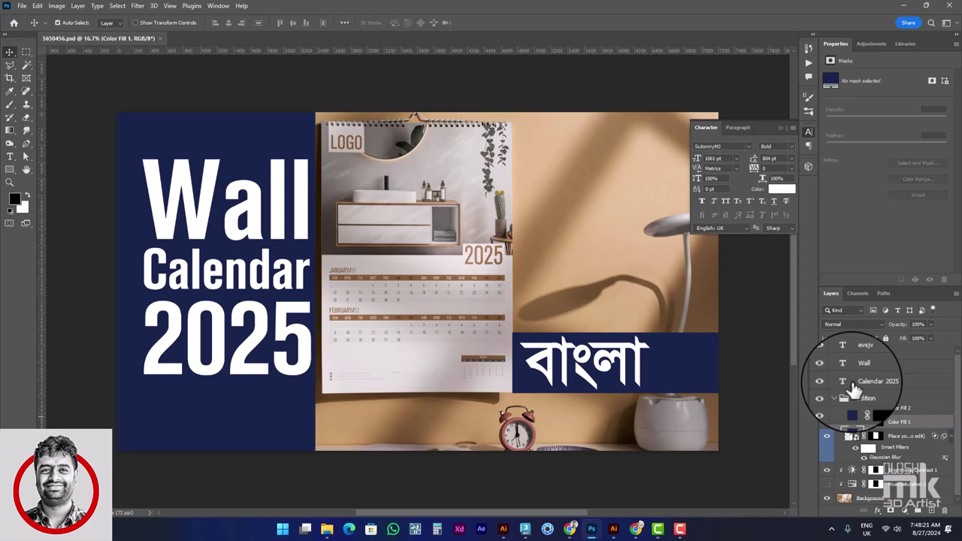
{"action": "left_click", "coordinate": [388, 301]}
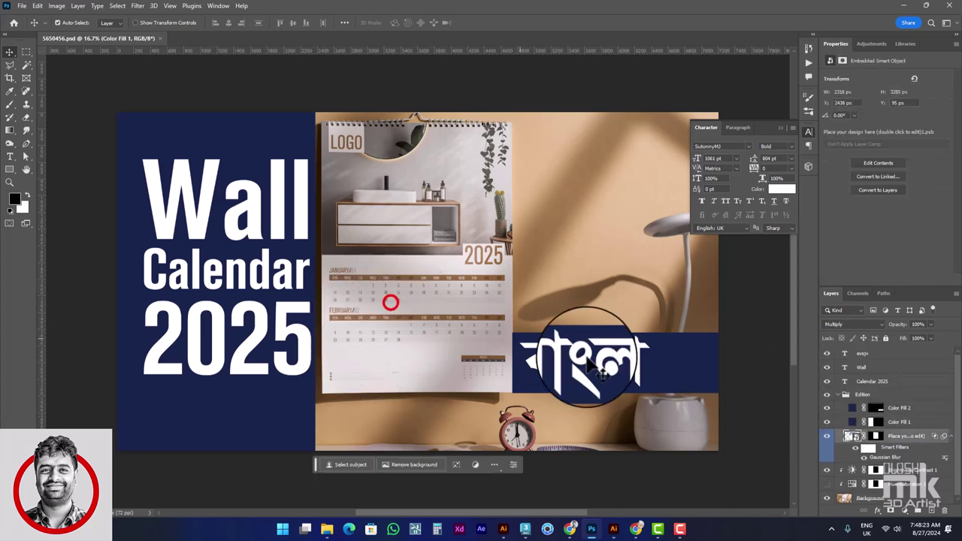
{"action": "double_click", "coordinate": [851, 440]}
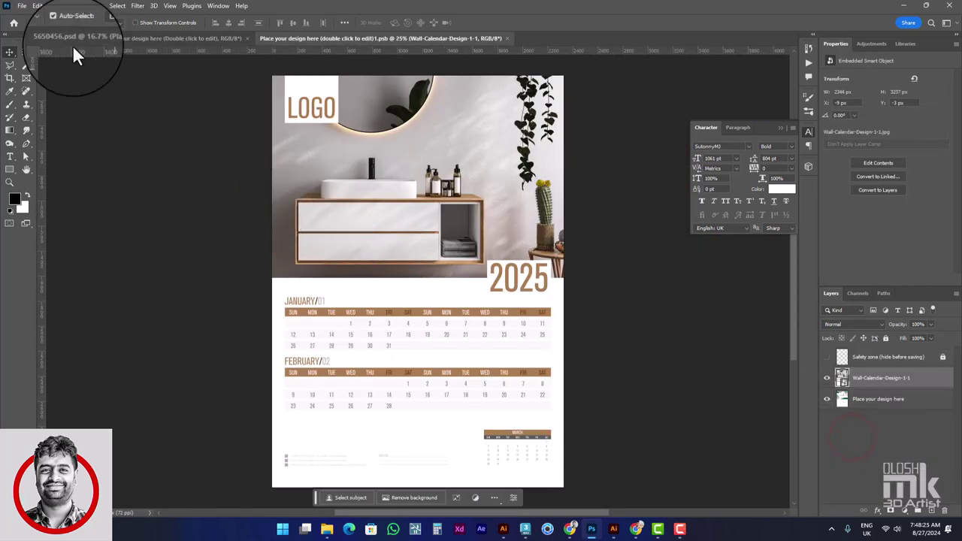
Place Wall-Calendar-Design-2 from Desktop Recent as an embedded image.
{"action": "left_click", "coordinate": [23, 6]}
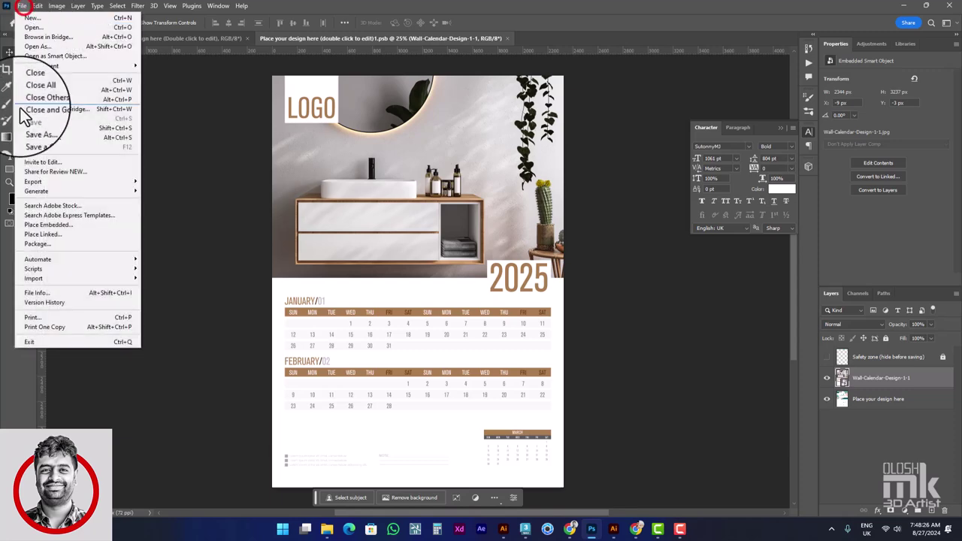
{"action": "left_click", "coordinate": [47, 224]}
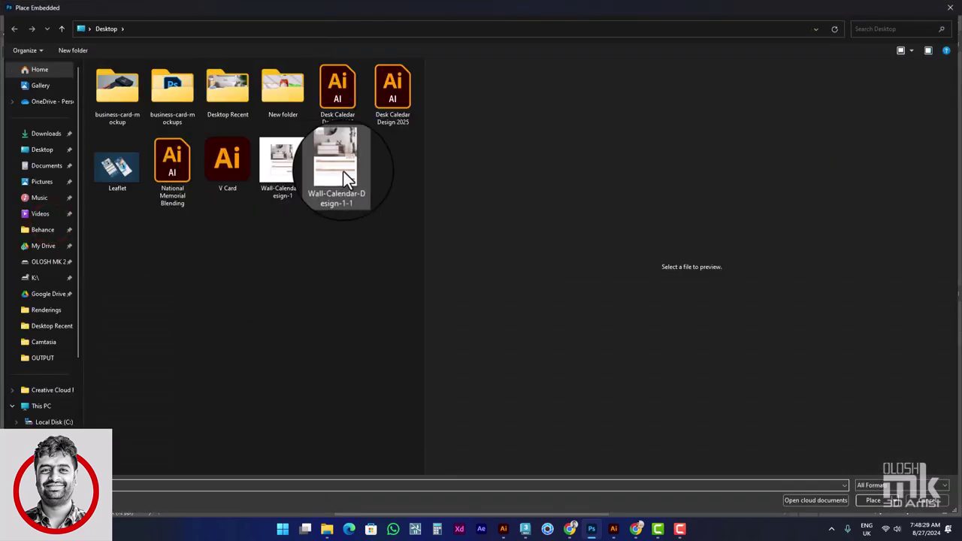
{"action": "double_click", "coordinate": [221, 89]}
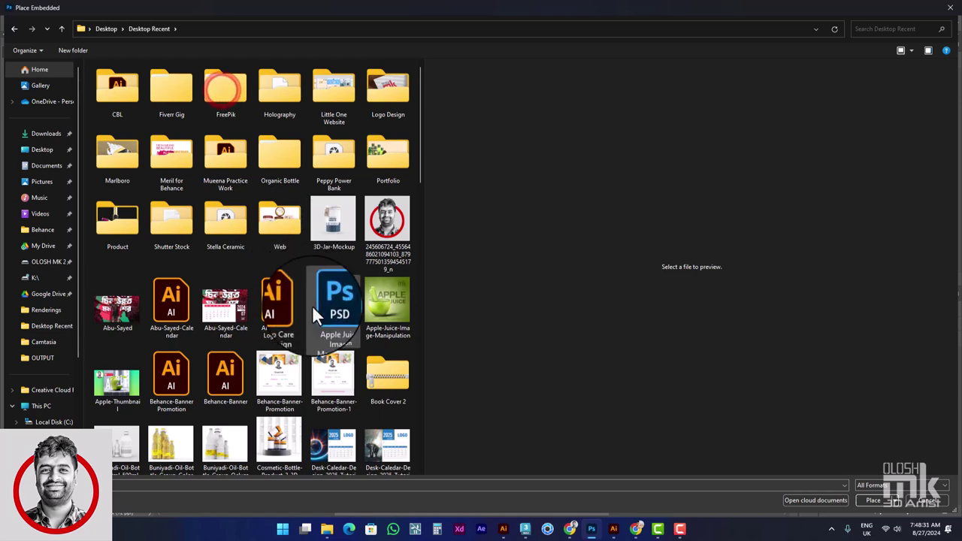
{"action": "scroll", "coordinate": [331, 353], "scroll_direction": "down", "scroll_amount": 2}
{"action": "scroll", "coordinate": [329, 347], "scroll_direction": "down", "scroll_amount": 3}
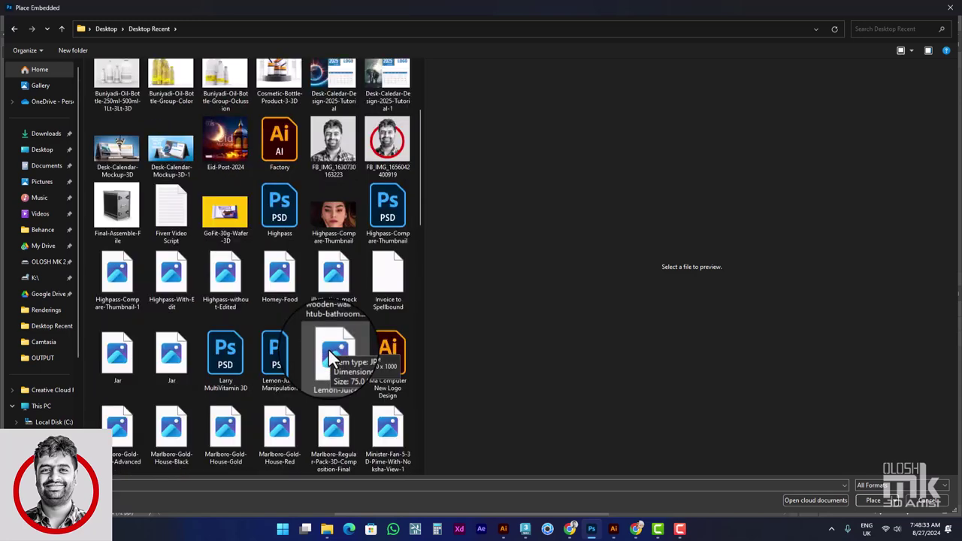
{"action": "scroll", "coordinate": [331, 354], "scroll_direction": "down", "scroll_amount": 5}
{"action": "scroll", "coordinate": [328, 354], "scroll_direction": "down", "scroll_amount": 3}
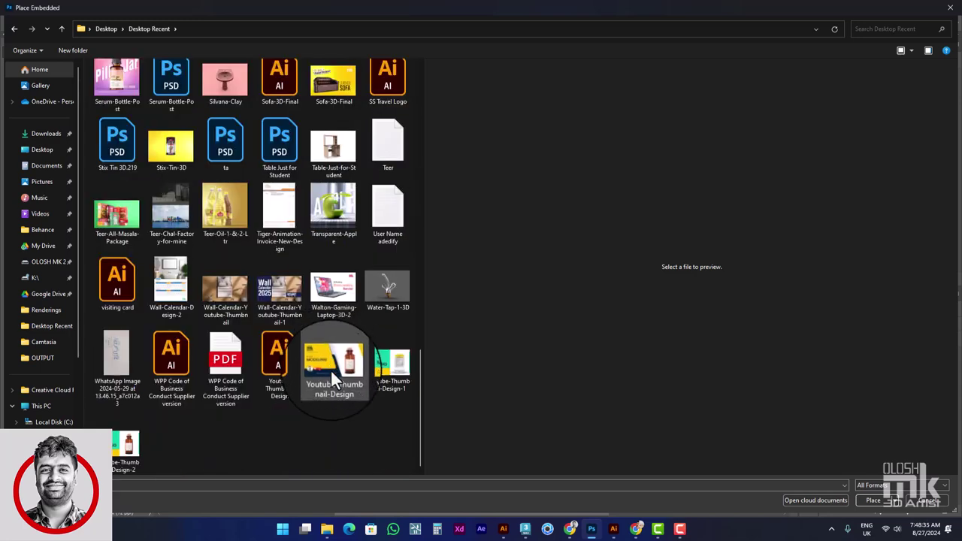
{"action": "double_click", "coordinate": [180, 293]}
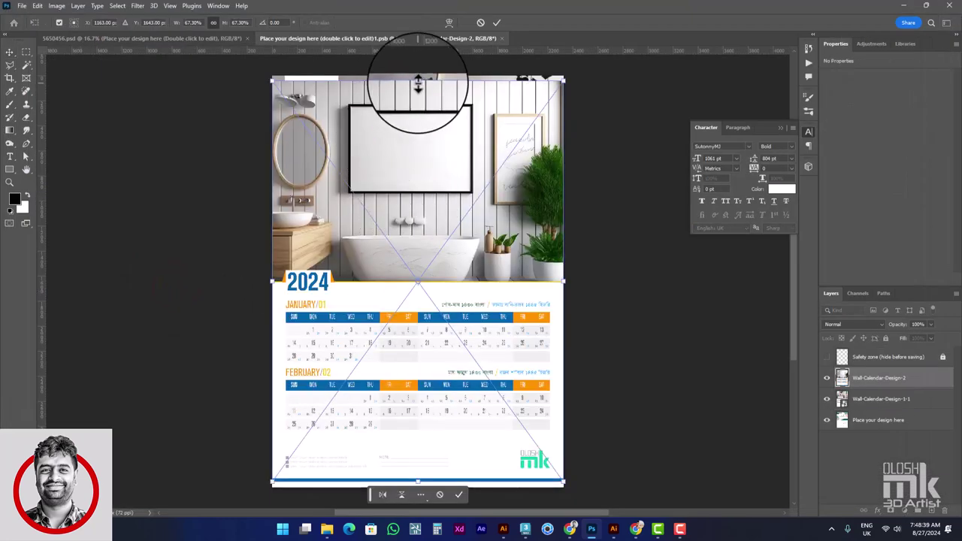
Stretch the placed design to the page's top and bottom edges and commit.
{"action": "left_click_drag", "start_coordinate": [418, 84], "coordinate": [419, 79]}
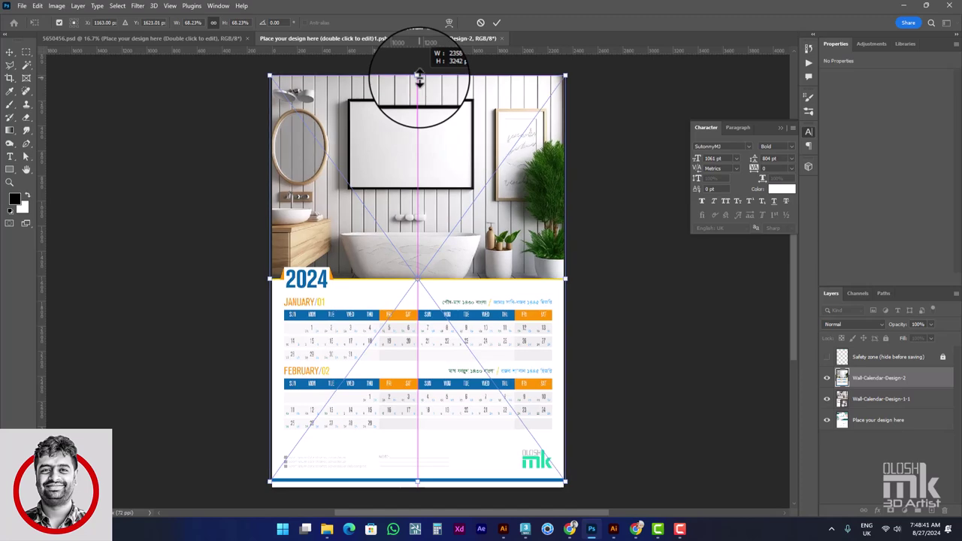
{"action": "left_click_drag", "start_coordinate": [418, 482], "coordinate": [421, 492]}
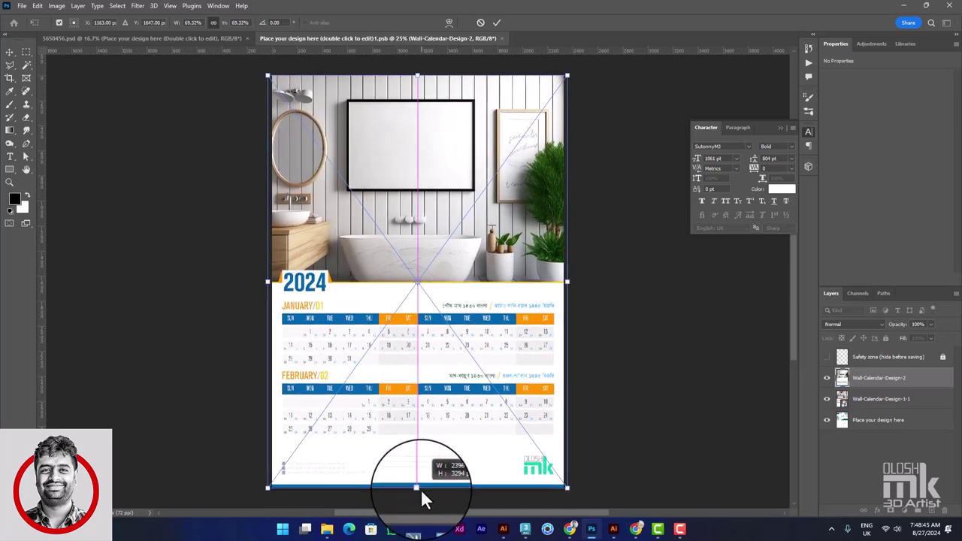
{"action": "left_click_drag", "start_coordinate": [421, 494], "coordinate": [423, 488]}
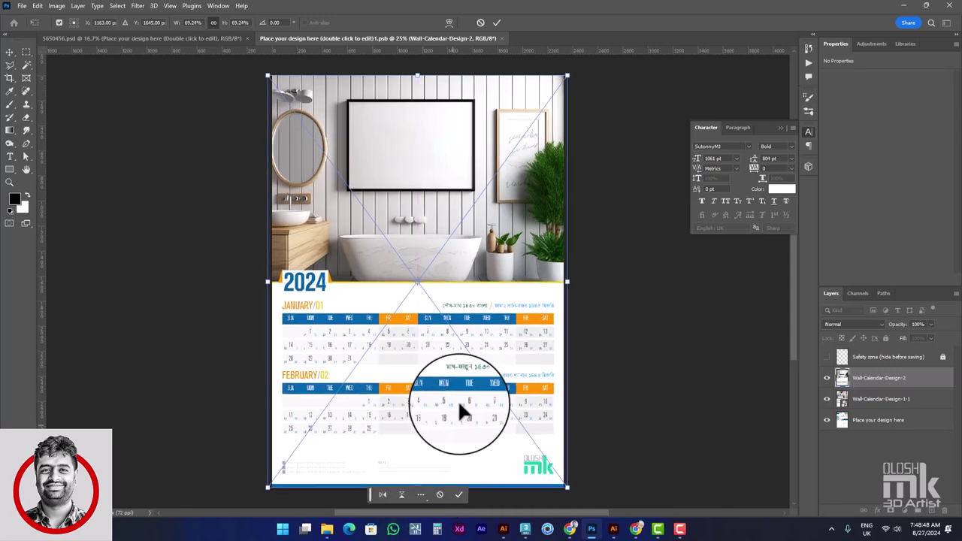
{"action": "double_click", "coordinate": [492, 263]}
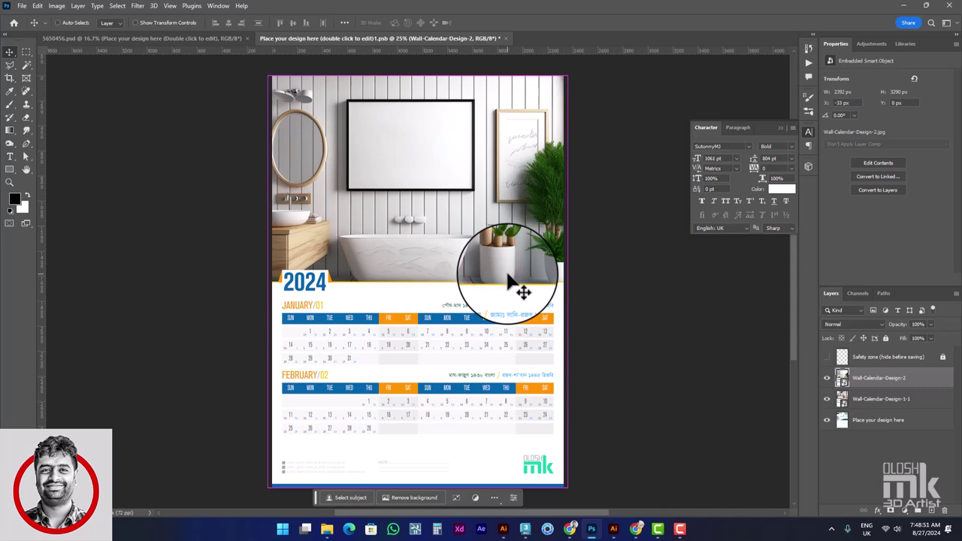
Back in 5650456.psd, collapse the floating Character panel and select the বাংলা text layer.
{"action": "left_click", "coordinate": [210, 40]}
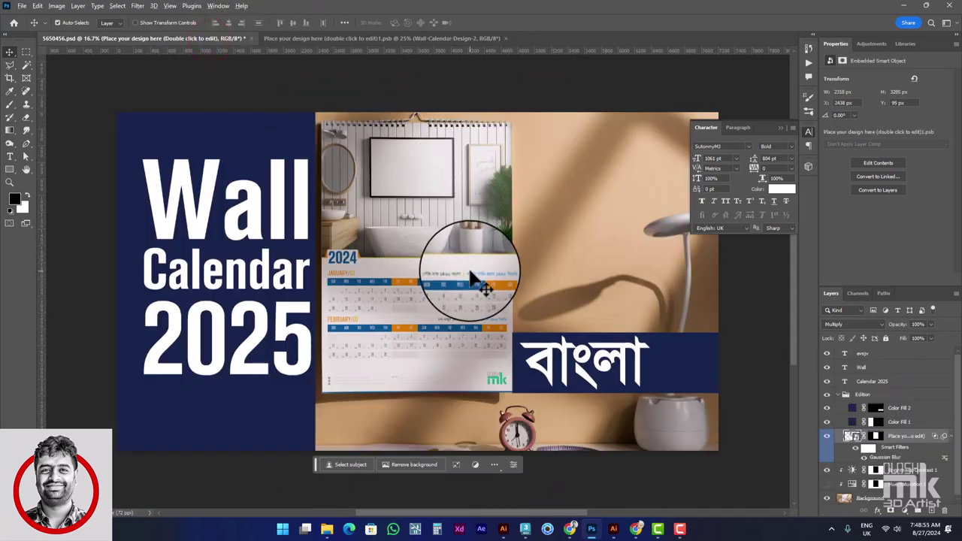
{"action": "scroll", "coordinate": [439, 304], "scroll_direction": "up", "scroll_amount": 2}
{"action": "scroll", "coordinate": [424, 312], "scroll_direction": "up", "scroll_amount": 3}
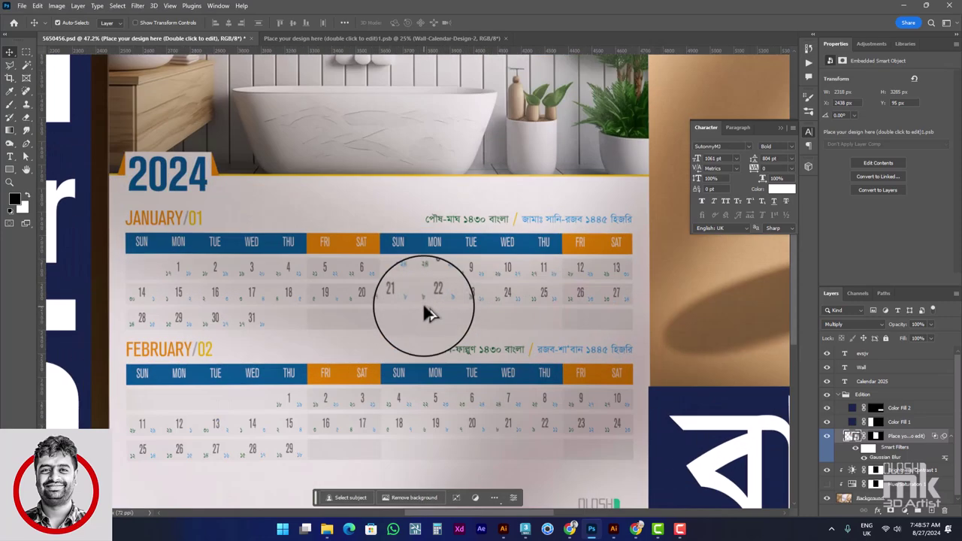
{"action": "scroll", "coordinate": [425, 312], "scroll_direction": "down", "scroll_amount": 2}
{"action": "scroll", "coordinate": [425, 312], "scroll_direction": "down", "scroll_amount": 2}
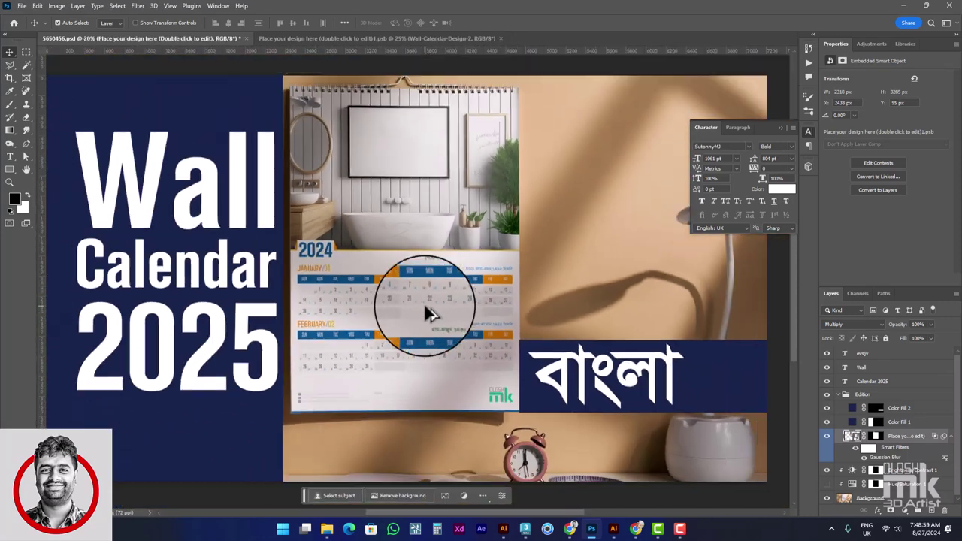
{"action": "left_click_drag", "start_coordinate": [576, 208], "coordinate": [550, 204]}
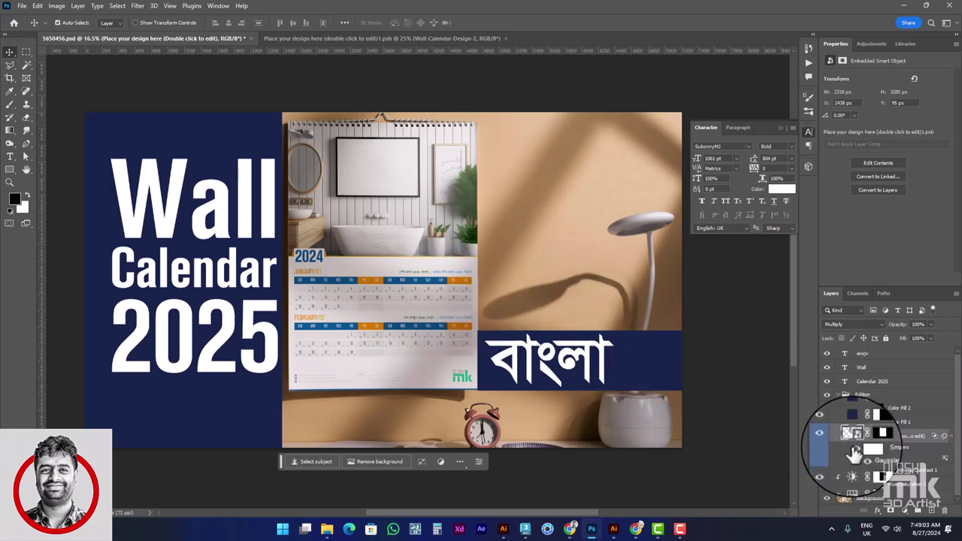
{"action": "left_click", "coordinate": [780, 129]}
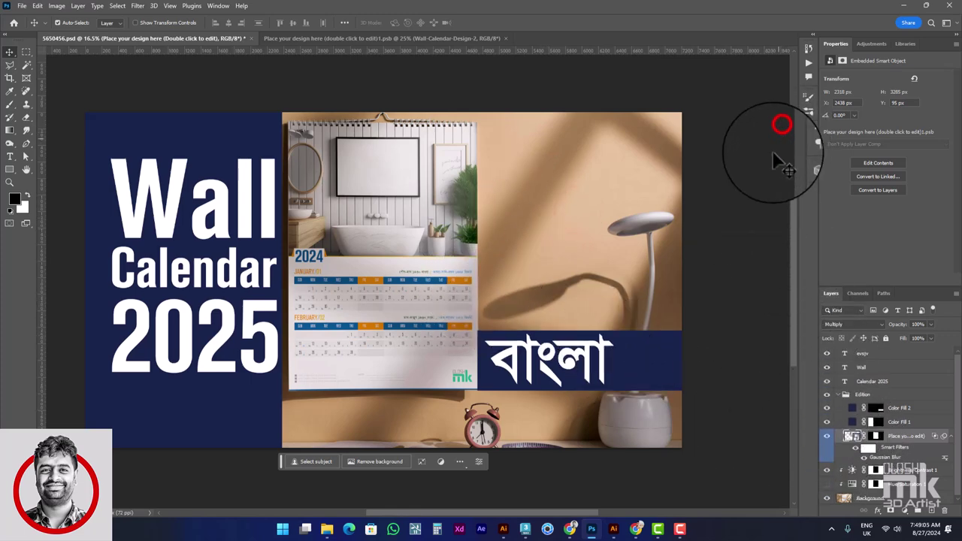
{"action": "left_click", "coordinate": [533, 368]}
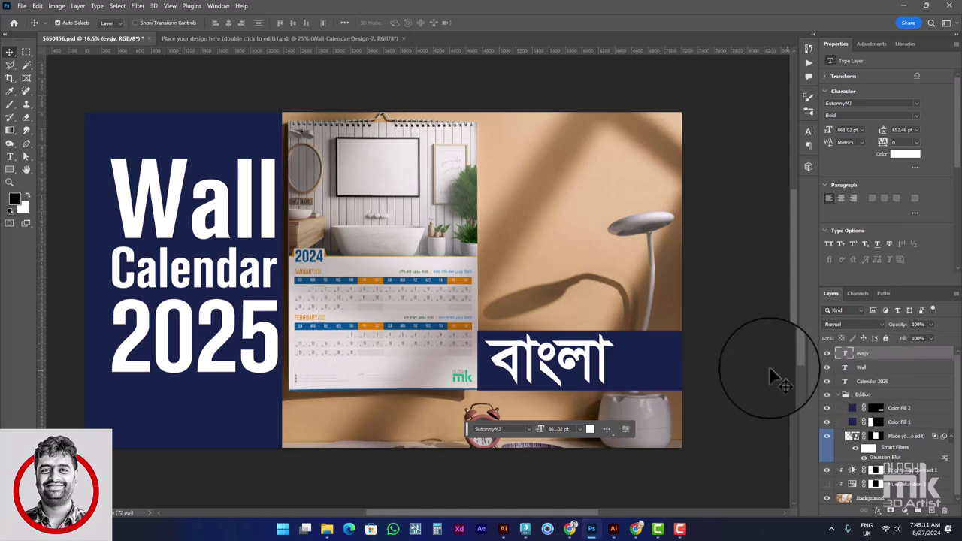
Move বাংলা and the navy band to the top, stretch the band taller, and duplicate বাংলা below.
{"action": "left_click_drag", "start_coordinate": [619, 357], "coordinate": [607, 176]}
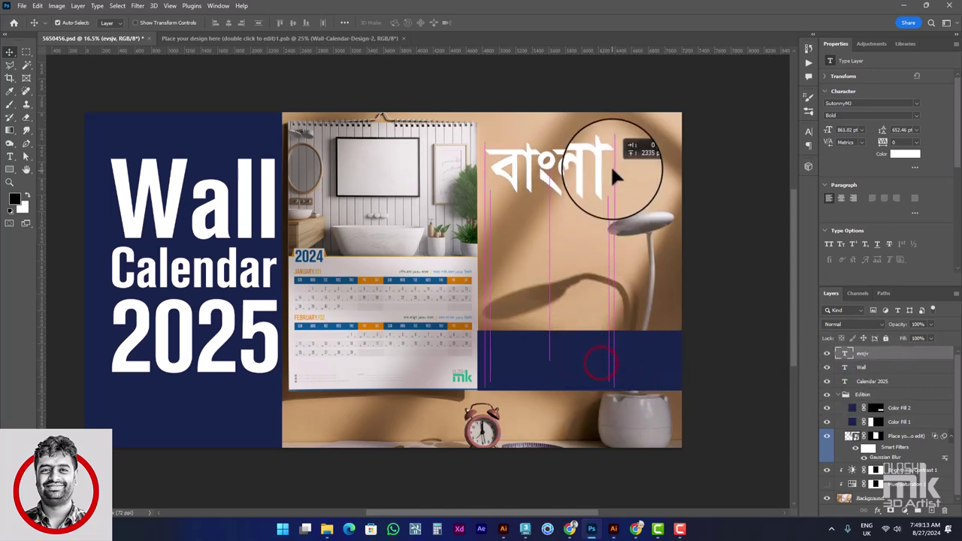
{"action": "left_click_drag", "start_coordinate": [618, 368], "coordinate": [637, 174]}
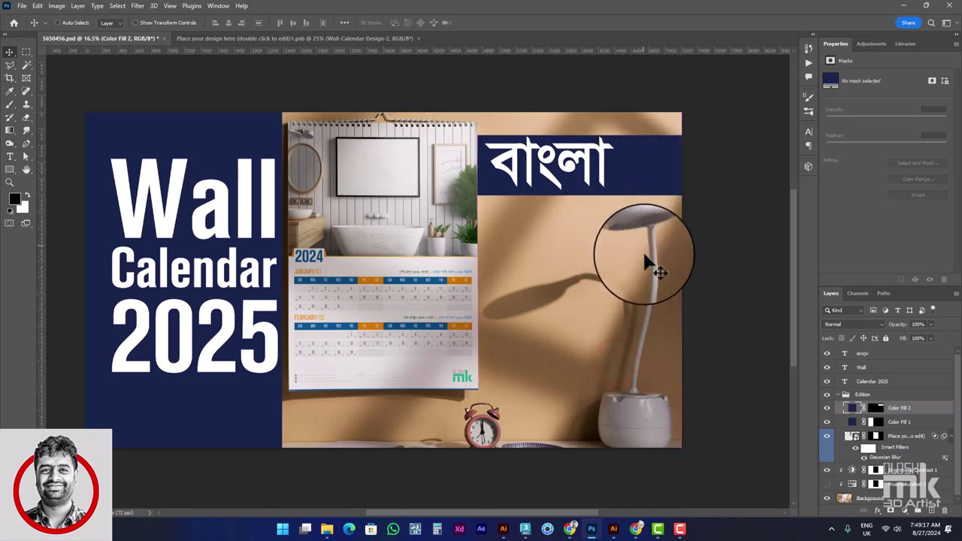
{"action": "key", "text": "ctrl+t"}
{"action": "mouse_move", "coordinate": [579, 196]}
{"action": "left_mouse_down"}
{"action": "mouse_move", "coordinate": [597, 355]}
{"action": "mouse_move", "coordinate": [580, 336]}
{"action": "left_mouse_up"}
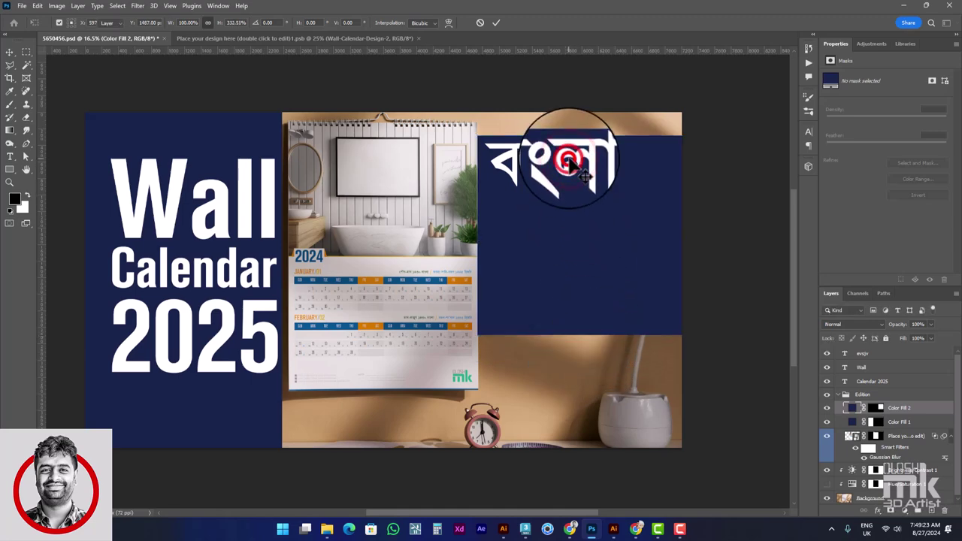
{"action": "key", "text": "Return"}
{"action": "mouse_move", "coordinate": [570, 158]}
{"action": "left_mouse_down"}
{"action": "mouse_move", "coordinate": [572, 288]}
{"action": "mouse_move", "coordinate": [582, 227]}
{"action": "mouse_move", "coordinate": [583, 294]}
{"action": "left_mouse_up"}
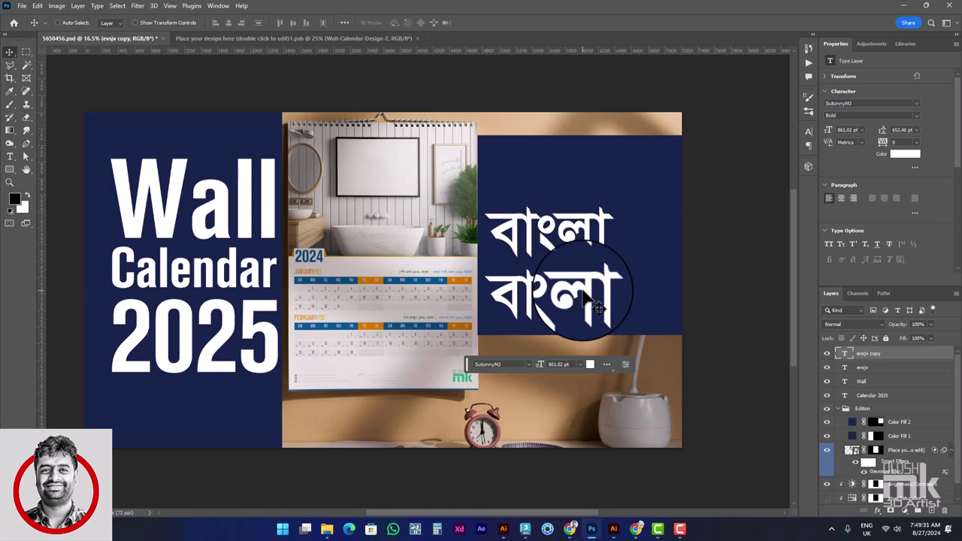
Retype the copied line as আরবি and the top line as ইংলিশ.
{"action": "double_click", "coordinate": [584, 292]}
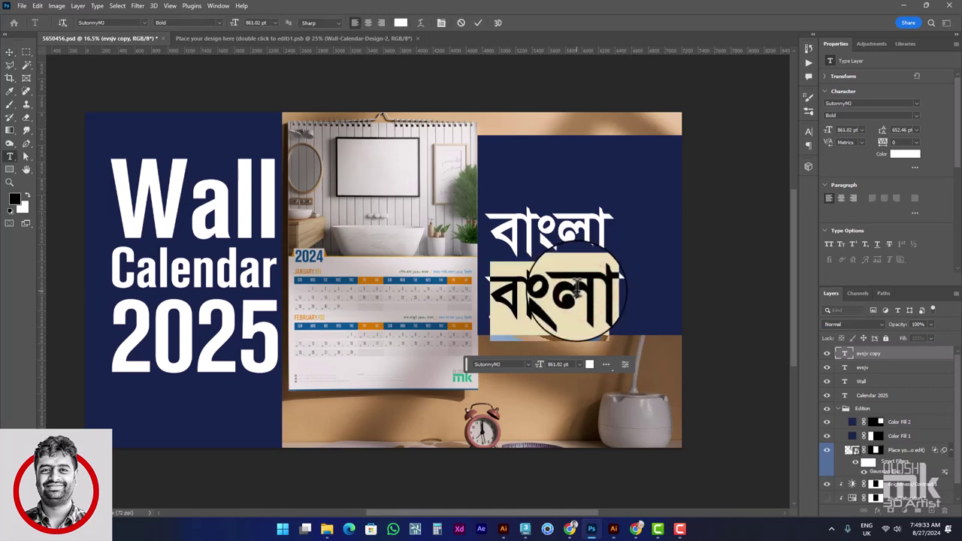
{"action": "type", "text": "Ai"}
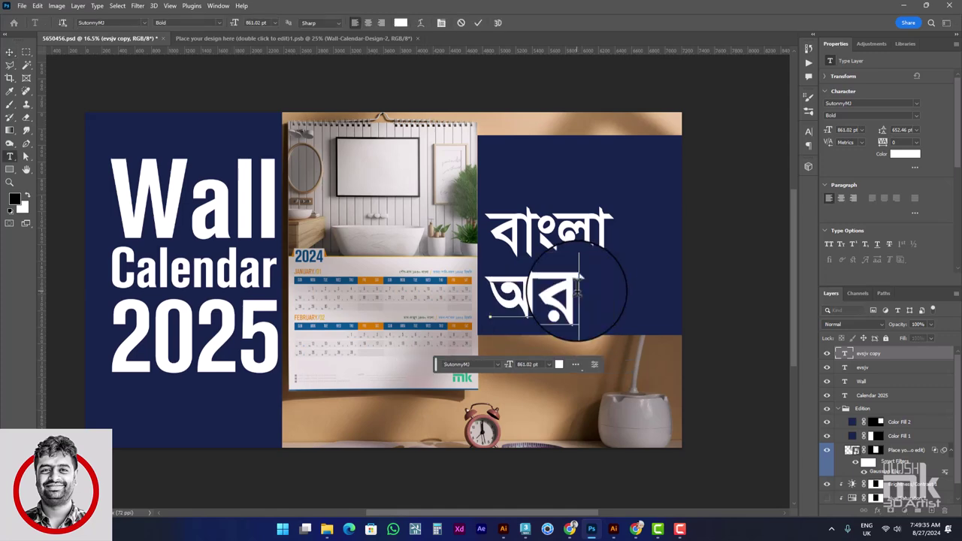
{"action": "type", "text": "v"}
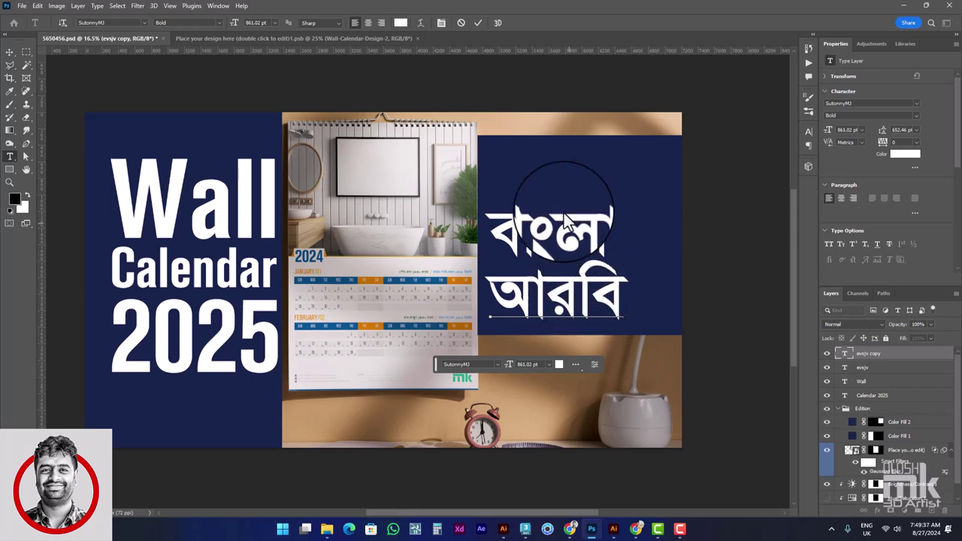
{"action": "left_click", "coordinate": [12, 48]}
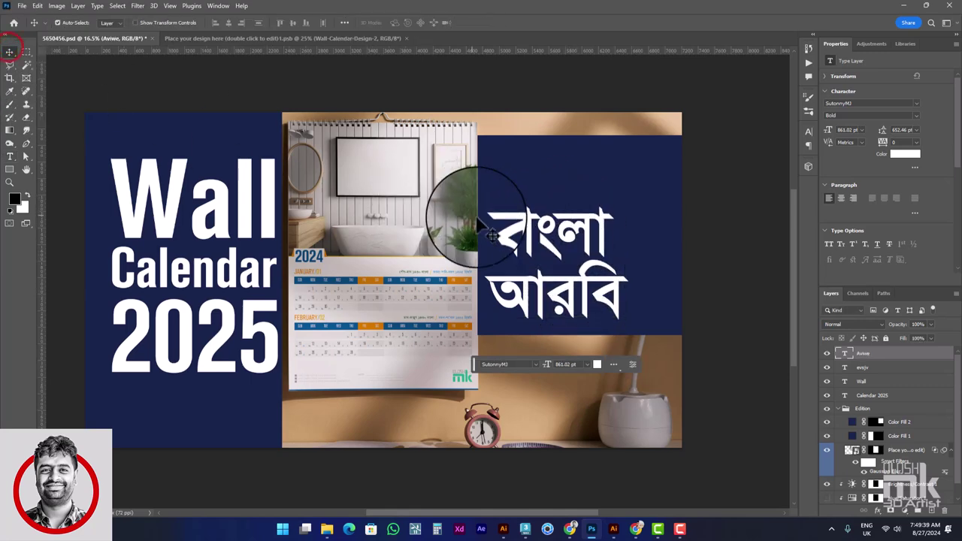
{"action": "mouse_move", "coordinate": [467, 230]}
{"action": "left_mouse_down"}
{"action": "mouse_move", "coordinate": [513, 238]}
{"action": "mouse_move", "coordinate": [517, 173]}
{"action": "left_mouse_up"}
{"action": "double_click", "coordinate": [517, 173]}
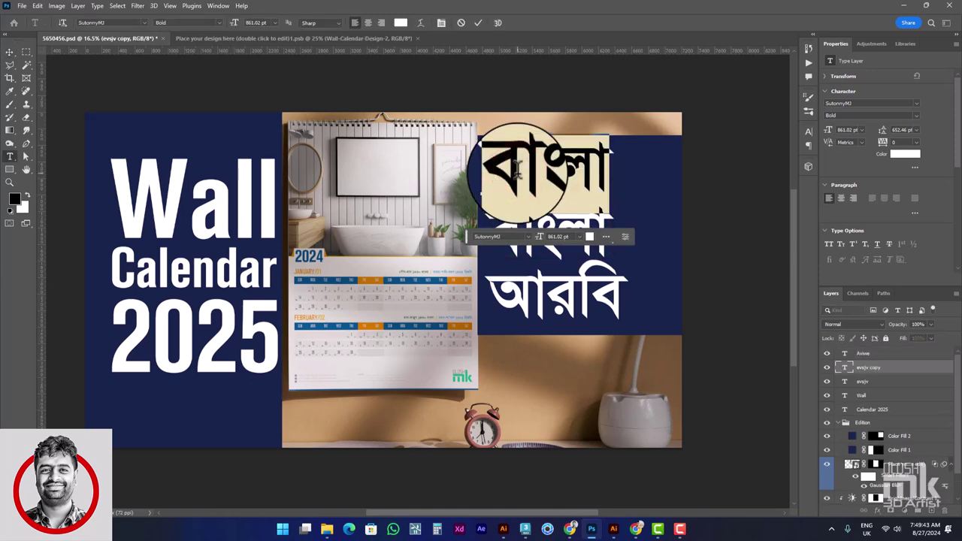
{"action": "key", "text": "BackSpace"}
{"action": "type", "text": "ইংলিশ"}
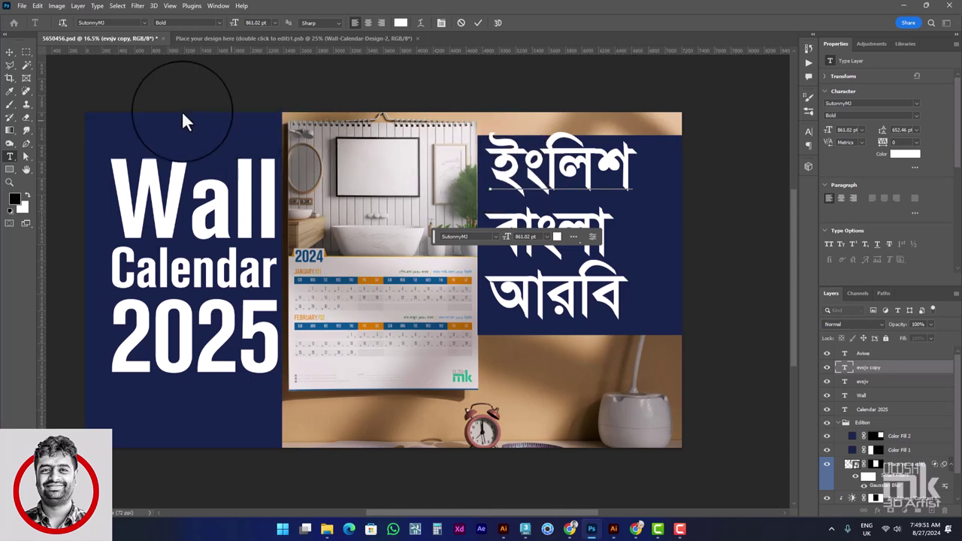
{"action": "left_click", "coordinate": [10, 52]}
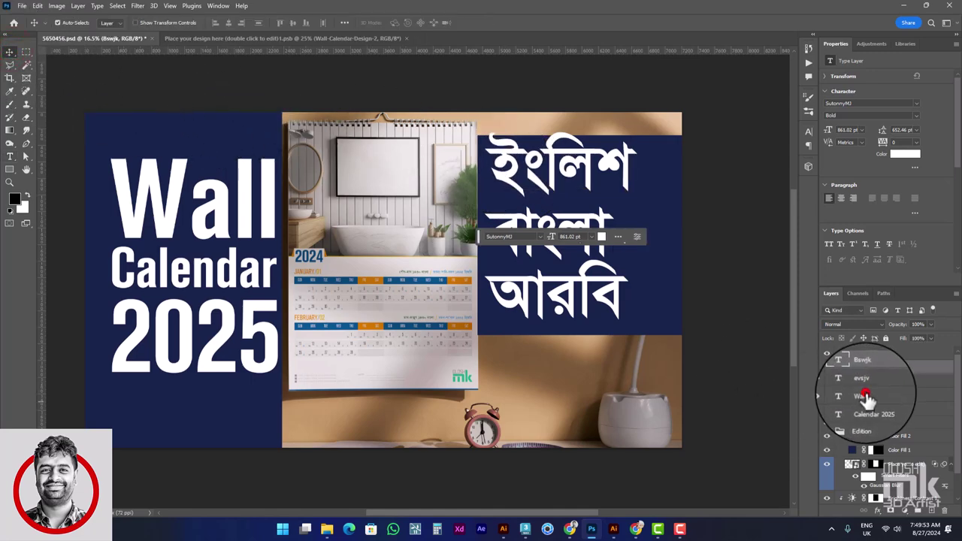
Scale the three Bangla text lines together down to about 90%.
{"action": "left_click", "coordinate": [872, 353]}
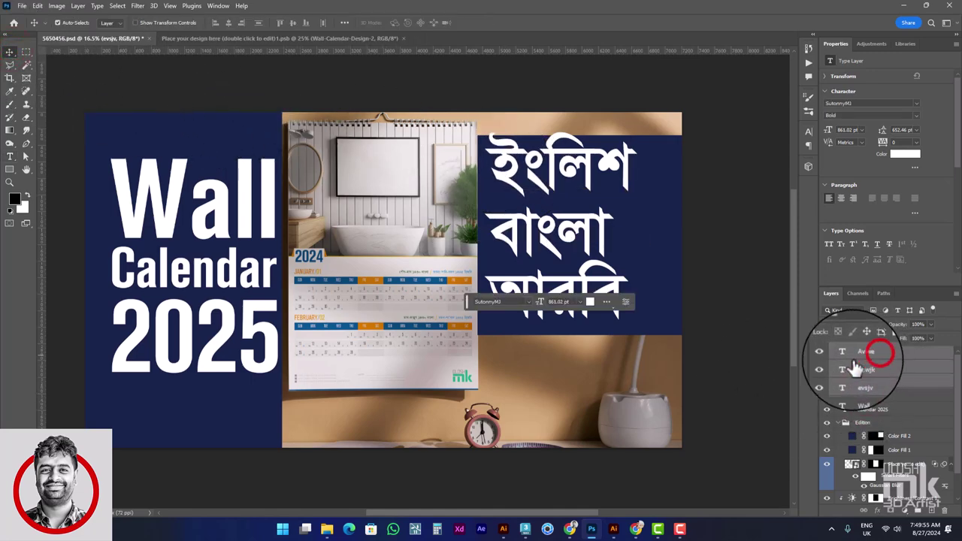
{"action": "key", "text": "ctrl+t"}
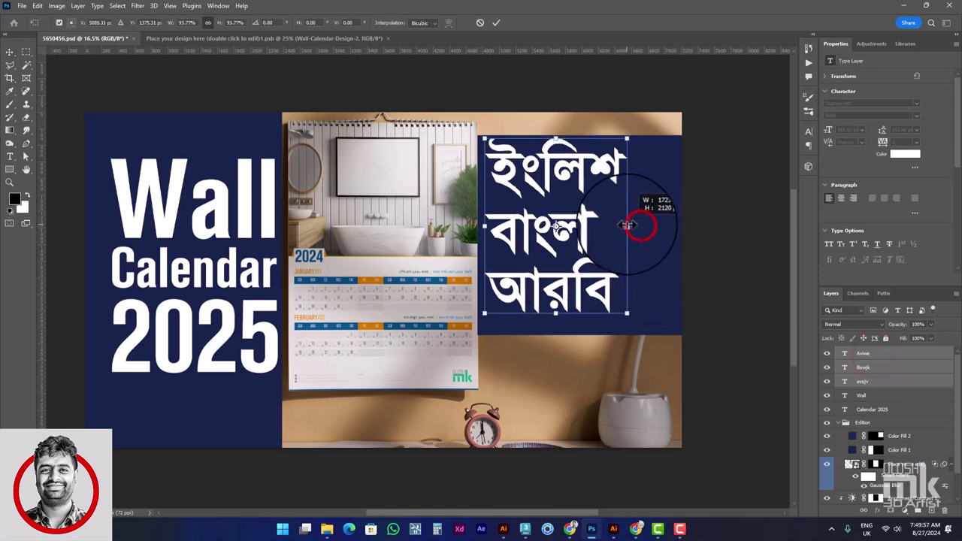
{"action": "left_click_drag", "start_coordinate": [636, 225], "coordinate": [621, 226]}
{"action": "left_click_drag", "start_coordinate": [563, 251], "coordinate": [570, 258]}
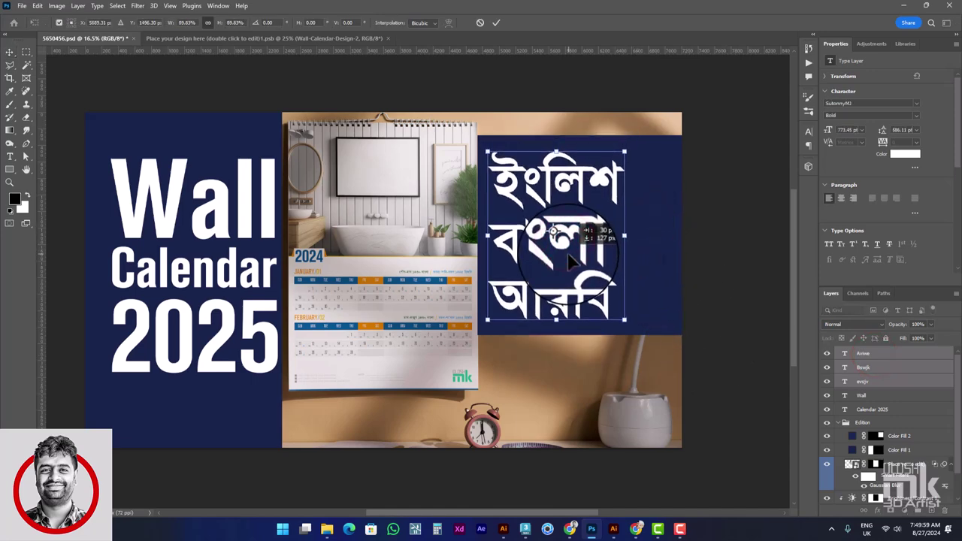
{"action": "double_click", "coordinate": [570, 258]}
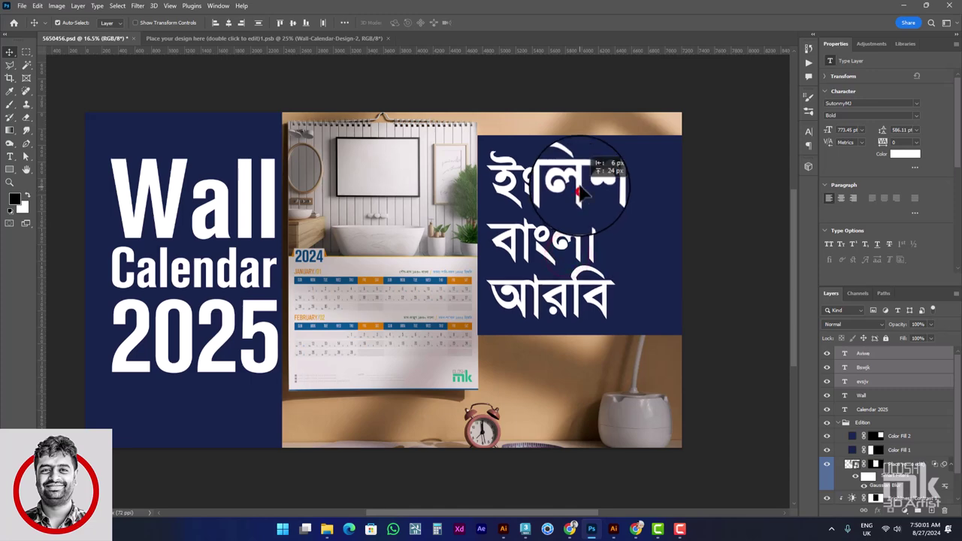
Nudge the ইংলিশ and বাংলা lines into alignment and recentre the design in view.
{"action": "left_click", "coordinate": [878, 367]}
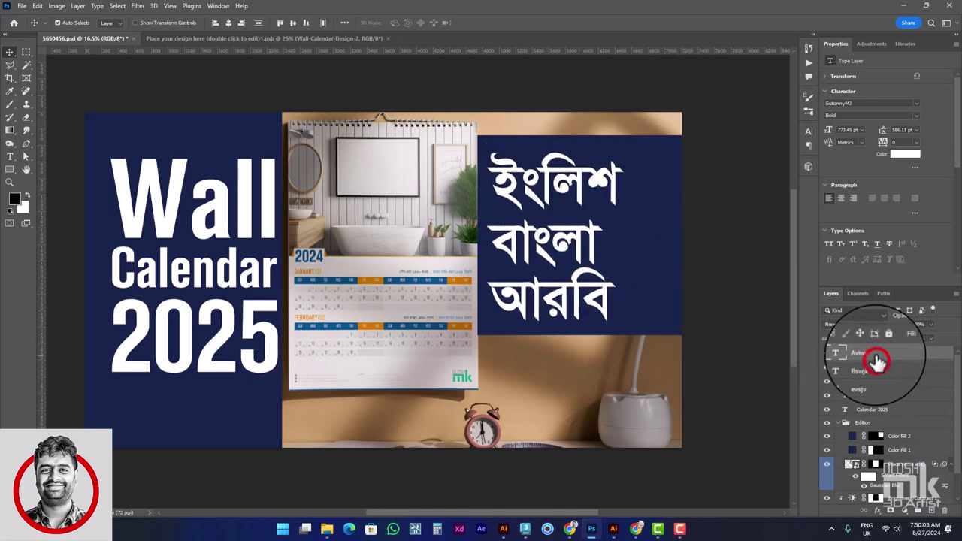
{"action": "left_click_drag", "start_coordinate": [623, 208], "coordinate": [616, 189]}
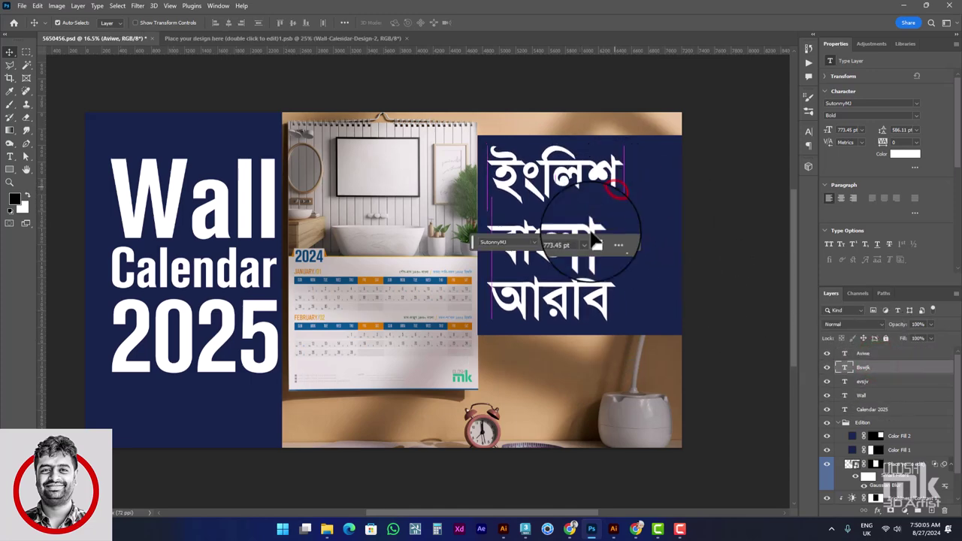
{"action": "left_click", "coordinate": [597, 229]}
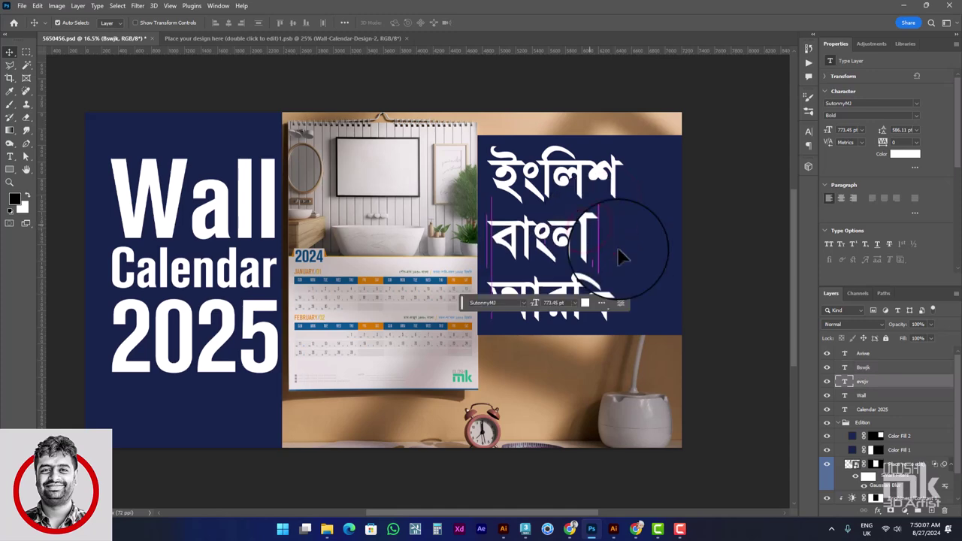
{"action": "scroll", "coordinate": [621, 253], "scroll_direction": "down", "scroll_amount": 2}
{"action": "left_click", "coordinate": [718, 284]}
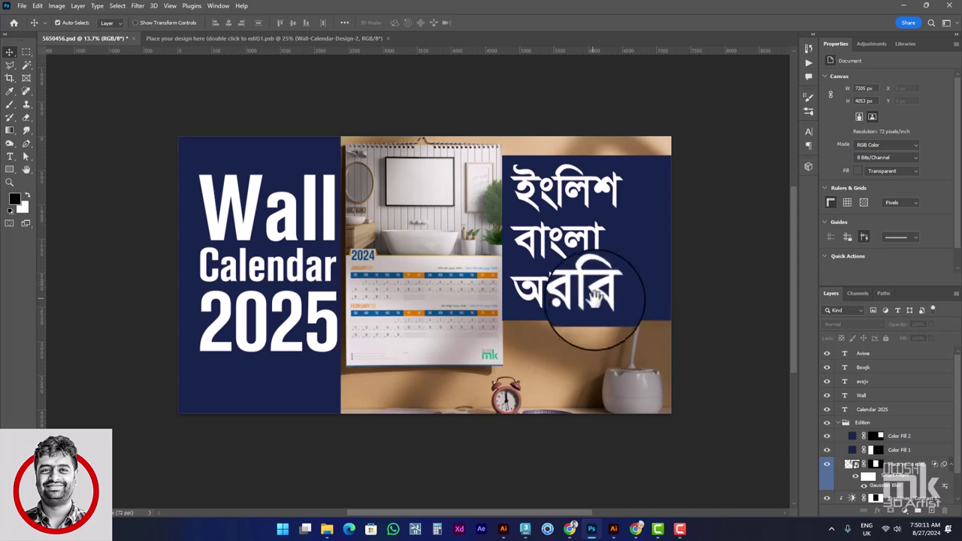
{"action": "left_click_drag", "start_coordinate": [606, 283], "coordinate": [685, 295]}
{"action": "key", "text": "ctrl+alt+shift+s"}
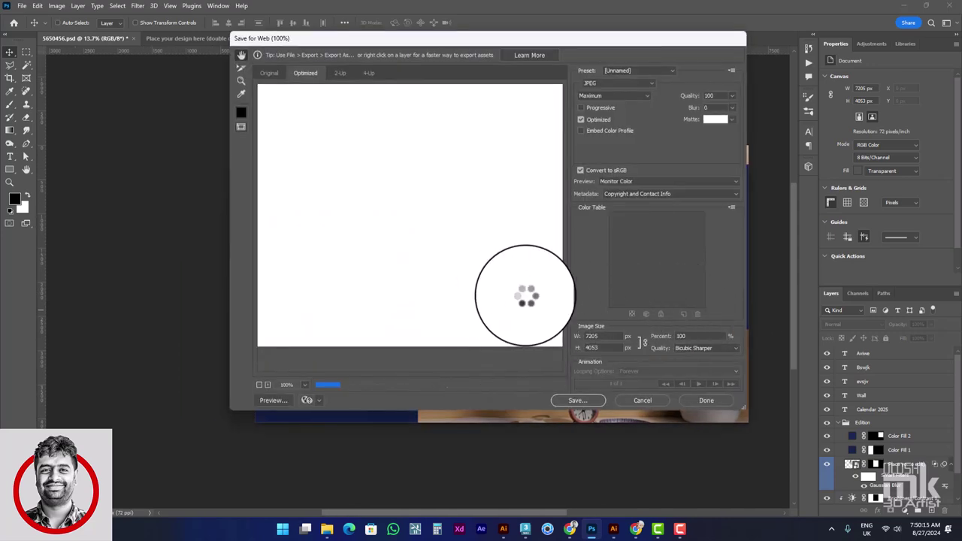
{"action": "left_click", "coordinate": [479, 285], "text": "alt"}
{"action": "type", "text": "1280"}
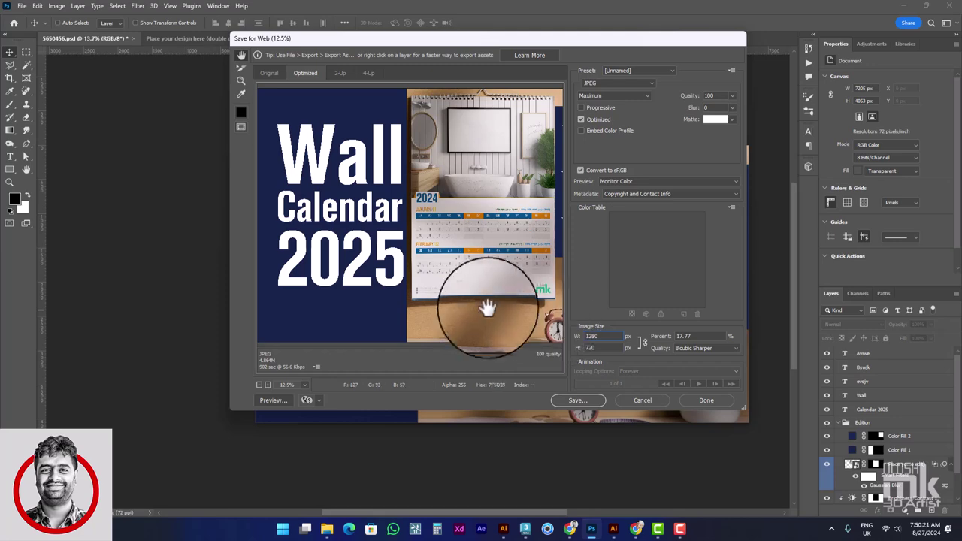
{"action": "left_click", "coordinate": [476, 295]}
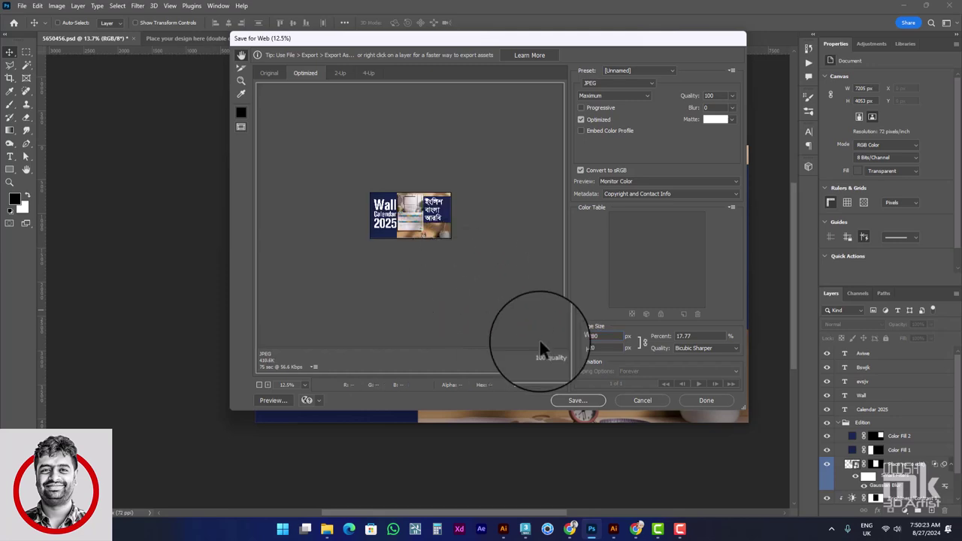
{"action": "left_click", "coordinate": [582, 400]}
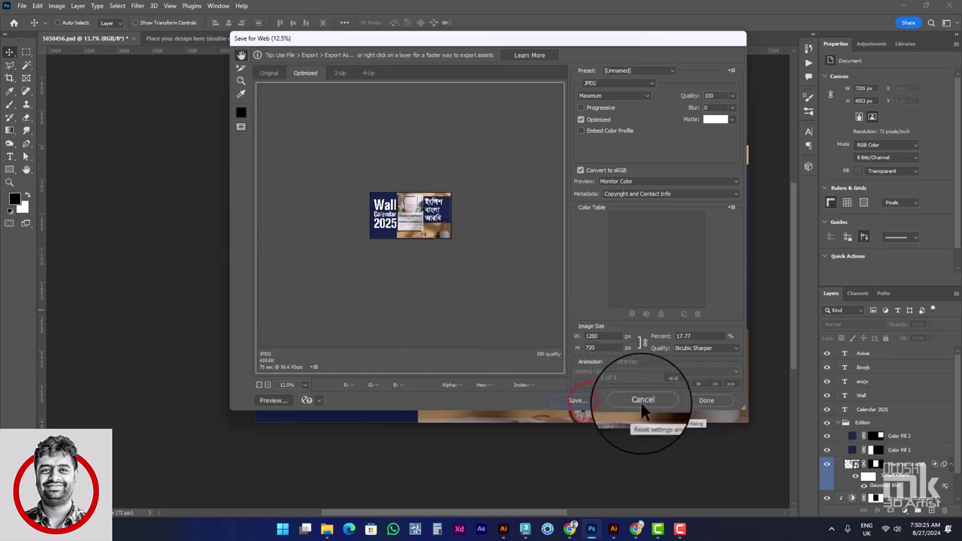
{"action": "left_click", "coordinate": [641, 401]}
Make the left panel's Color Fill 1 amber orange (ffa200).
{"action": "left_click", "coordinate": [384, 398]}
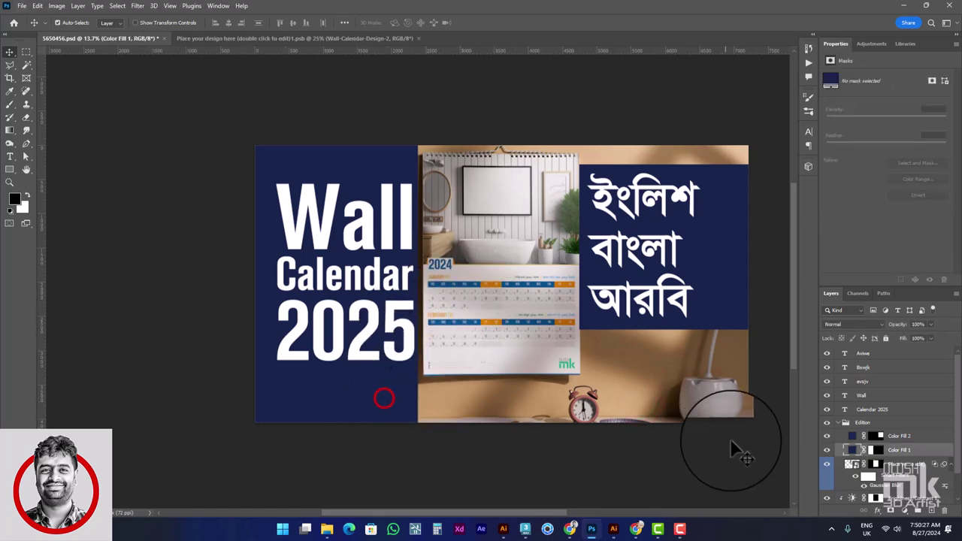
{"action": "double_click", "coordinate": [852, 451]}
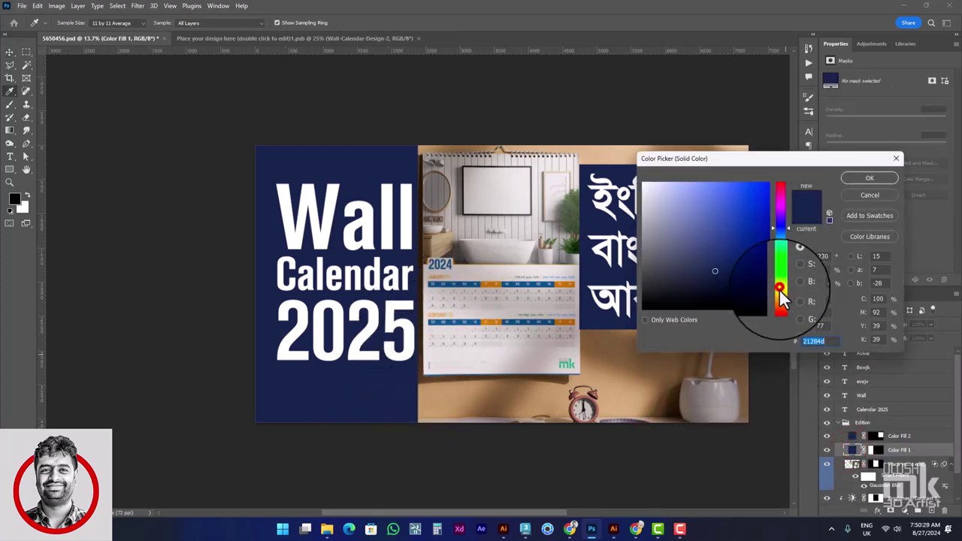
{"action": "left_click", "coordinate": [782, 297]}
{"action": "left_click_drag", "start_coordinate": [765, 212], "coordinate": [768, 184]}
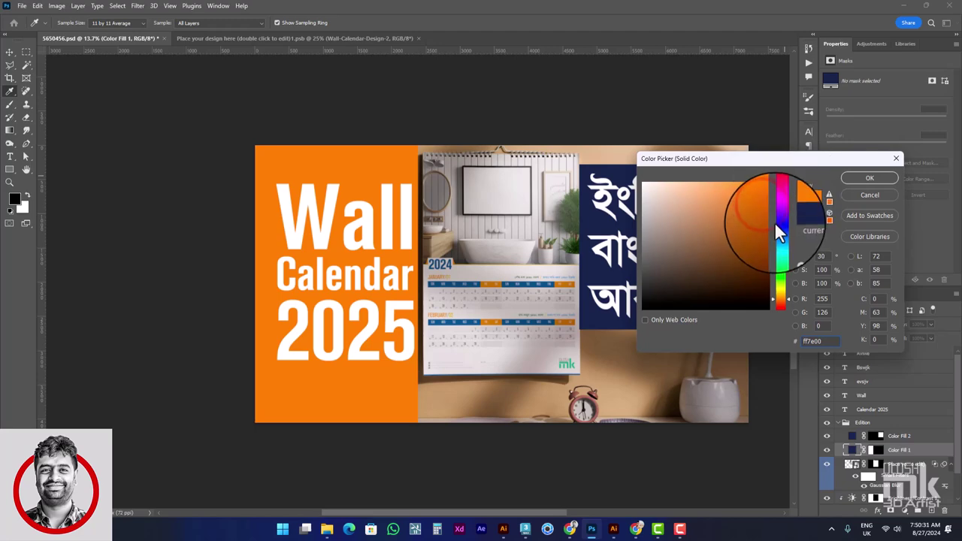
{"action": "mouse_move", "coordinate": [777, 296]}
{"action": "left_mouse_down"}
{"action": "mouse_move", "coordinate": [786, 296]}
{"action": "mouse_move", "coordinate": [786, 312]}
{"action": "mouse_move", "coordinate": [804, 198]}
{"action": "mouse_move", "coordinate": [802, 295]}
{"action": "mouse_move", "coordinate": [781, 296]}
{"action": "left_mouse_up"}
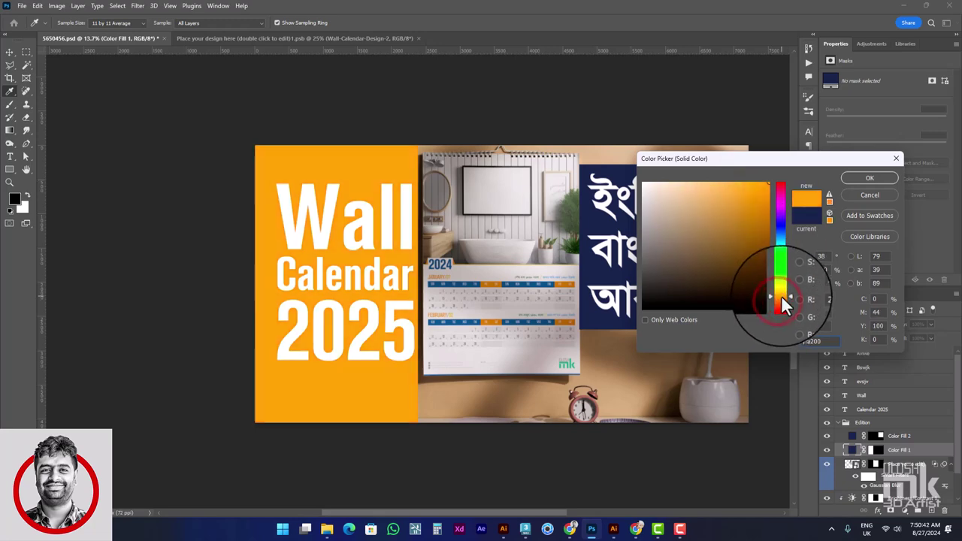
{"action": "left_click", "coordinate": [867, 178]}
{"action": "left_click", "coordinate": [855, 438]}
Copy the hex value ffa200 and paste it into the right panel's Color Fill 2.
{"action": "double_click", "coordinate": [855, 439]}
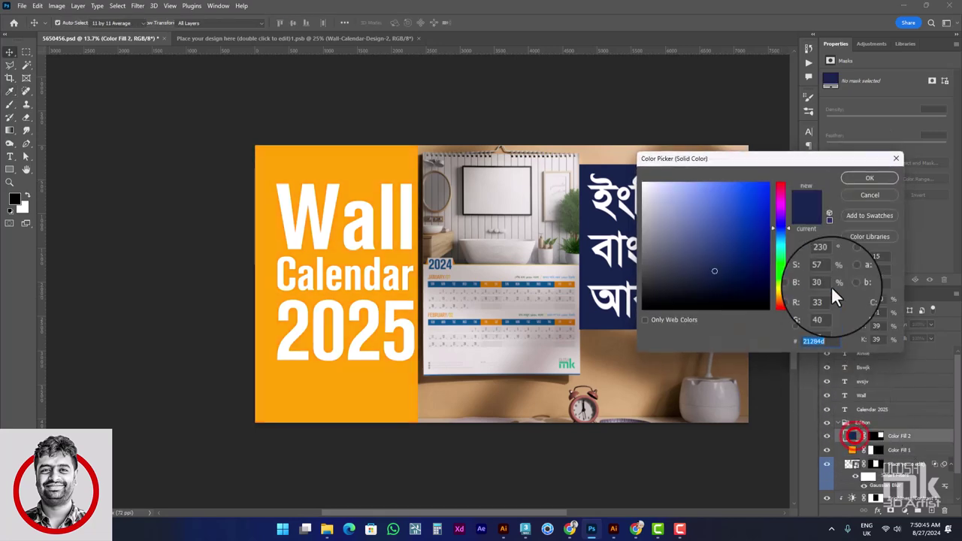
{"action": "left_click", "coordinate": [866, 178]}
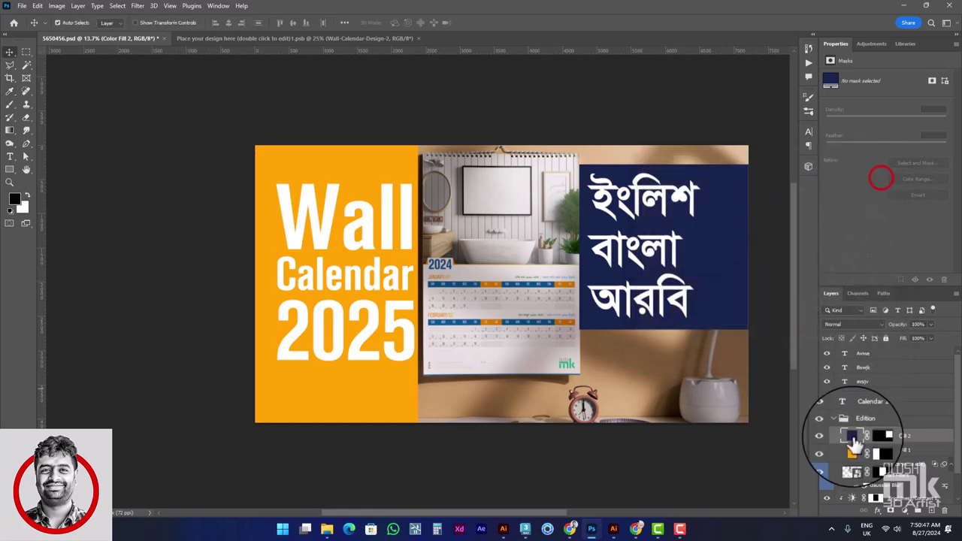
{"action": "double_click", "coordinate": [852, 450]}
{"action": "left_click", "coordinate": [811, 342]}
{"action": "right_click", "coordinate": [815, 342]}
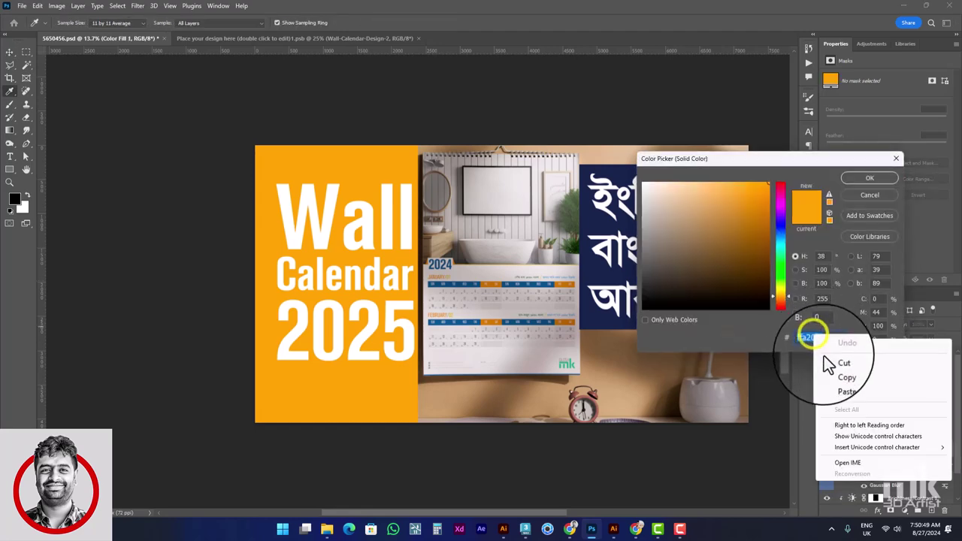
{"action": "left_click", "coordinate": [831, 376]}
{"action": "left_click", "coordinate": [879, 179]}
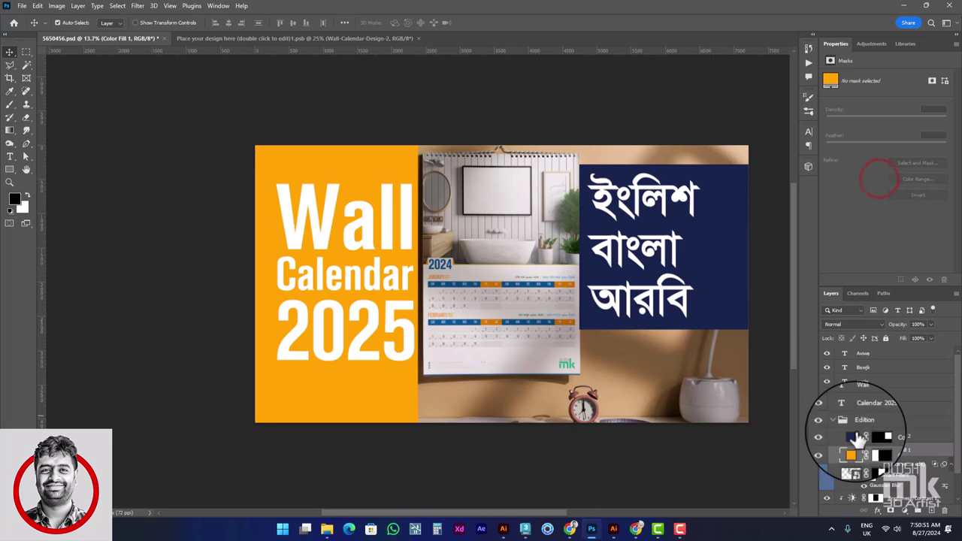
{"action": "double_click", "coordinate": [855, 436]}
{"action": "left_click", "coordinate": [810, 342]}
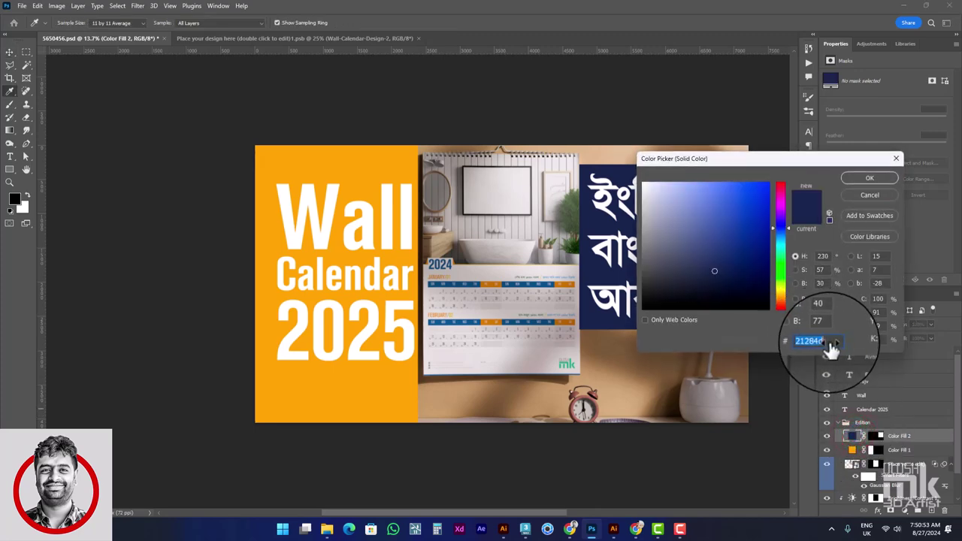
{"action": "key", "text": "ctrl+v"}
{"action": "left_click", "coordinate": [864, 178]}
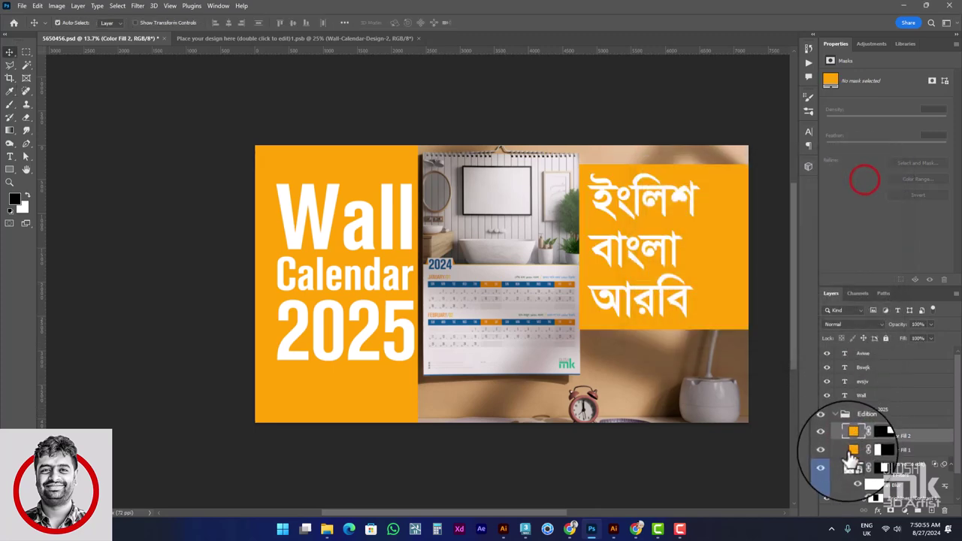
Shift the right panel's fill hue to a dark purple (#710060).
{"action": "double_click", "coordinate": [852, 436]}
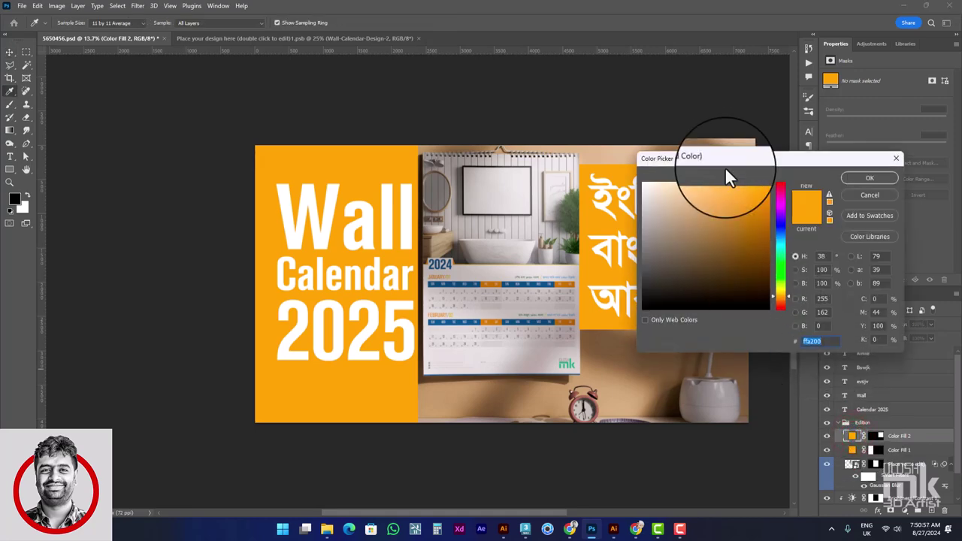
{"action": "left_click_drag", "start_coordinate": [725, 158], "coordinate": [826, 143]}
{"action": "left_click_drag", "start_coordinate": [883, 272], "coordinate": [884, 192]}
{"action": "left_click", "coordinate": [874, 223]}
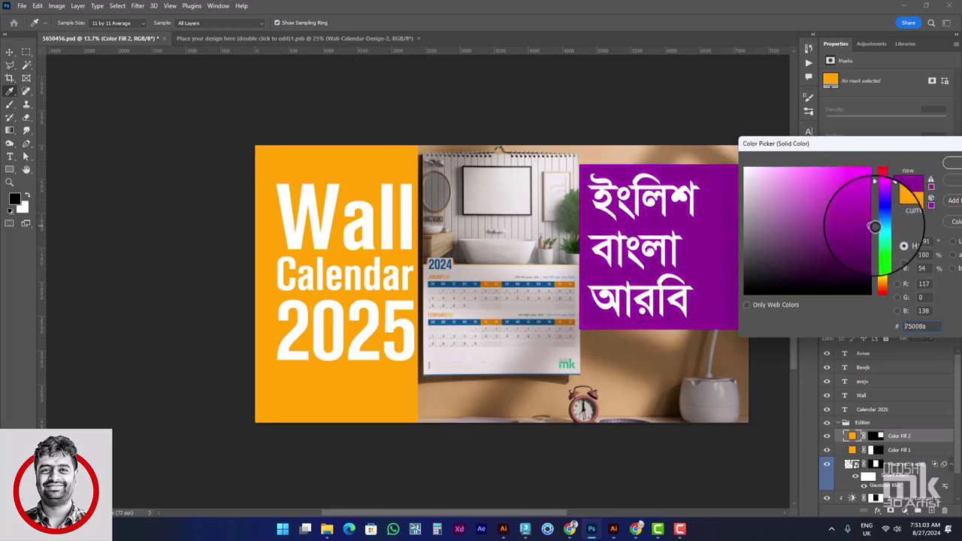
{"action": "mouse_move", "coordinate": [874, 230]}
{"action": "left_mouse_down"}
{"action": "mouse_move", "coordinate": [875, 242]}
{"action": "mouse_move", "coordinate": [889, 186]}
{"action": "left_mouse_up"}
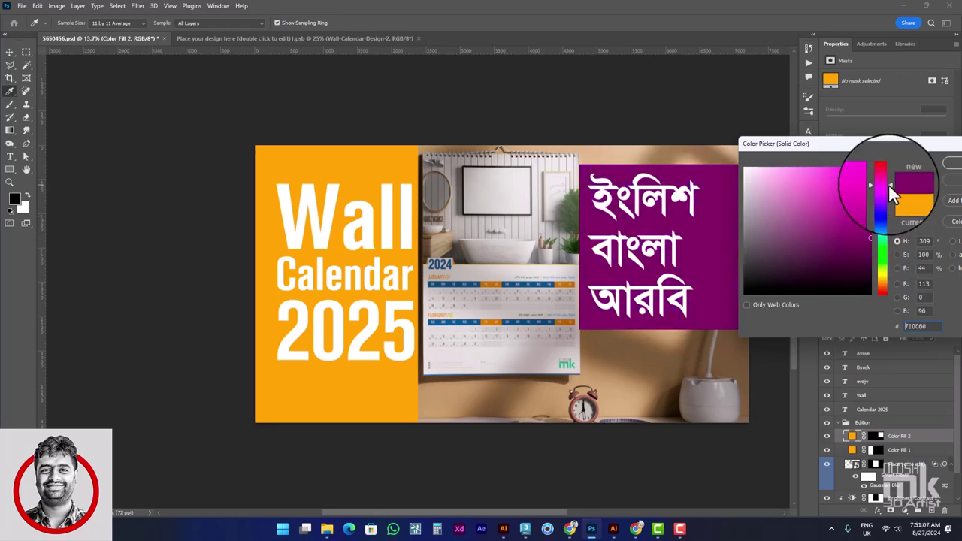
{"action": "left_click", "coordinate": [952, 163]}
{"action": "left_click", "coordinate": [662, 206]}
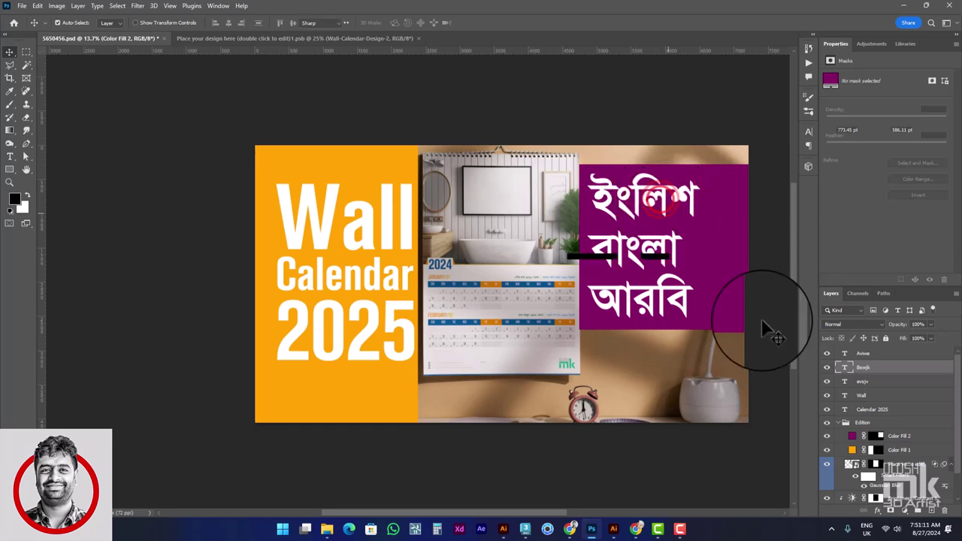
Change the top word from ইংলিশ to ইংরেজি, nudge আরবি slightly, and save the file.
{"action": "double_click", "coordinate": [843, 368]}
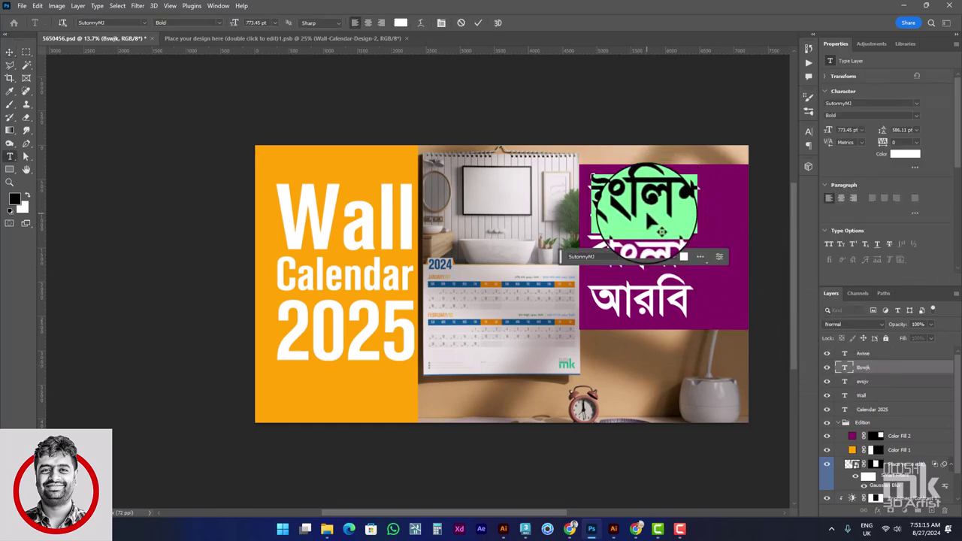
{"action": "left_click", "coordinate": [648, 215]}
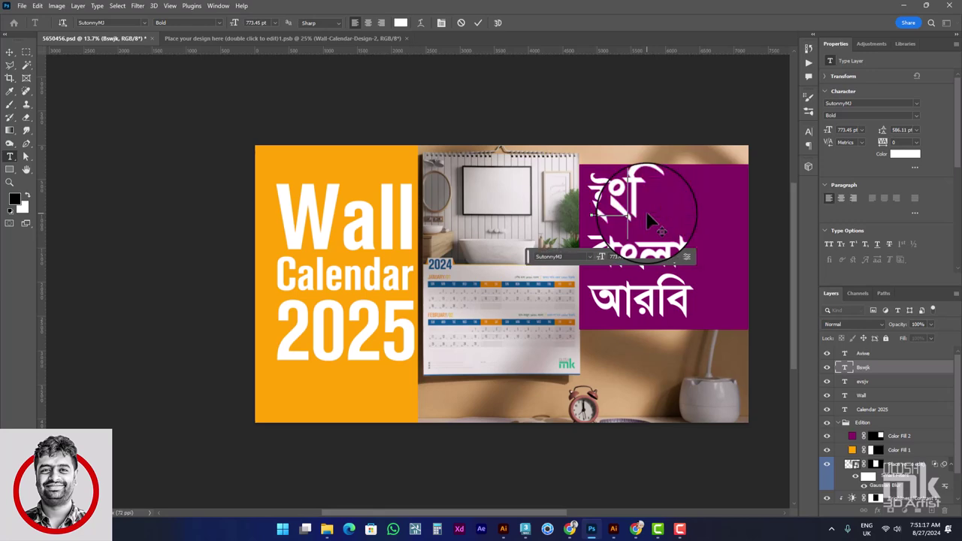
{"action": "key", "text": "BackSpace"}
{"action": "key", "text": "BackSpace"}
{"action": "type", "text": "‡iwR"}
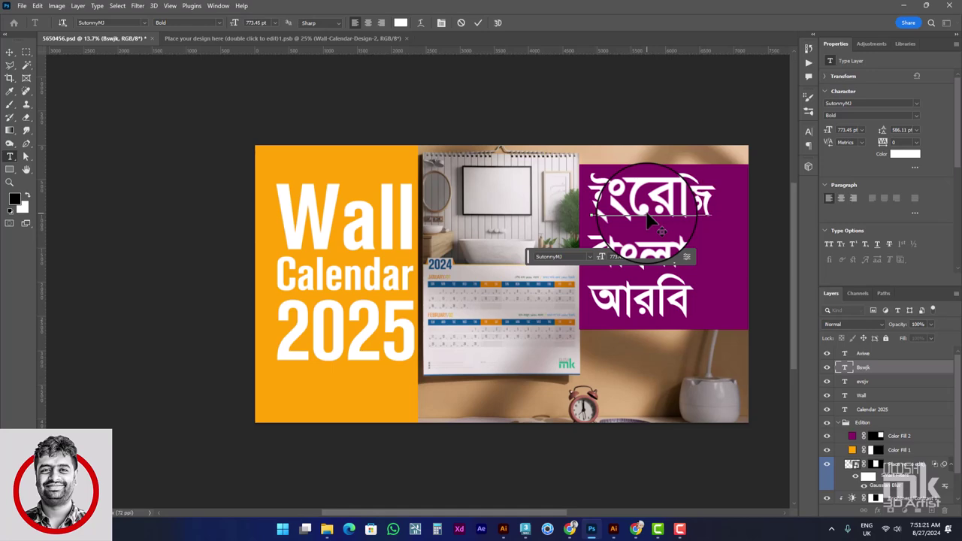
{"action": "left_click", "coordinate": [10, 52]}
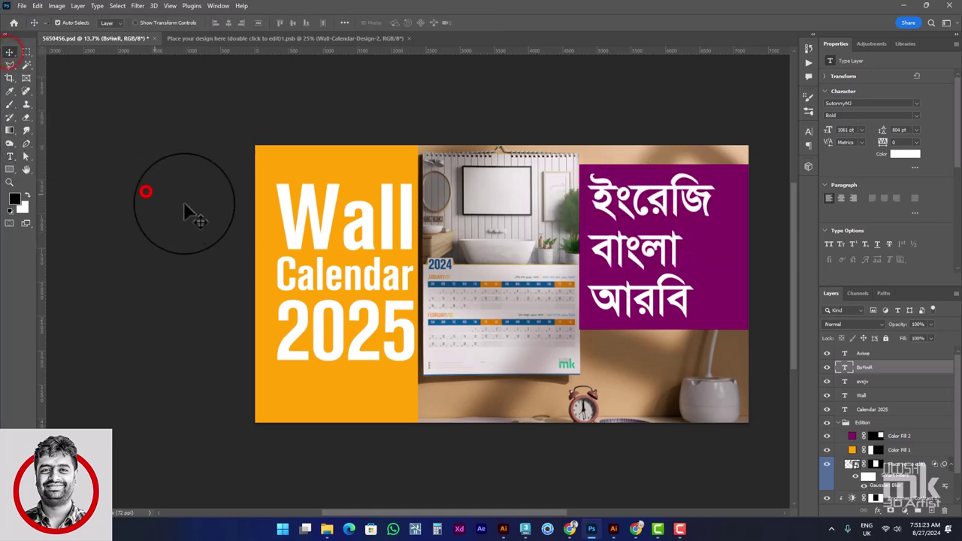
{"action": "mouse_move", "coordinate": [639, 286]}
{"action": "left_mouse_down"}
{"action": "mouse_move", "coordinate": [594, 278]}
{"action": "mouse_move", "coordinate": [639, 278]}
{"action": "left_mouse_up"}
{"action": "key", "text": "ctrl+s"}
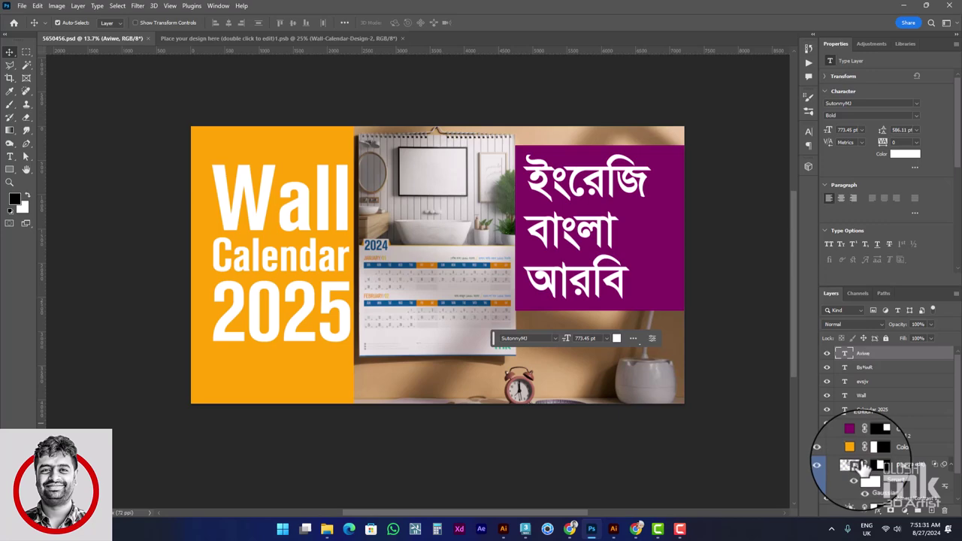
Turn on the blue background layer so the mockup backdrop becomes blue-tinted.
{"action": "left_click", "coordinate": [873, 497], "text": "ctrl"}
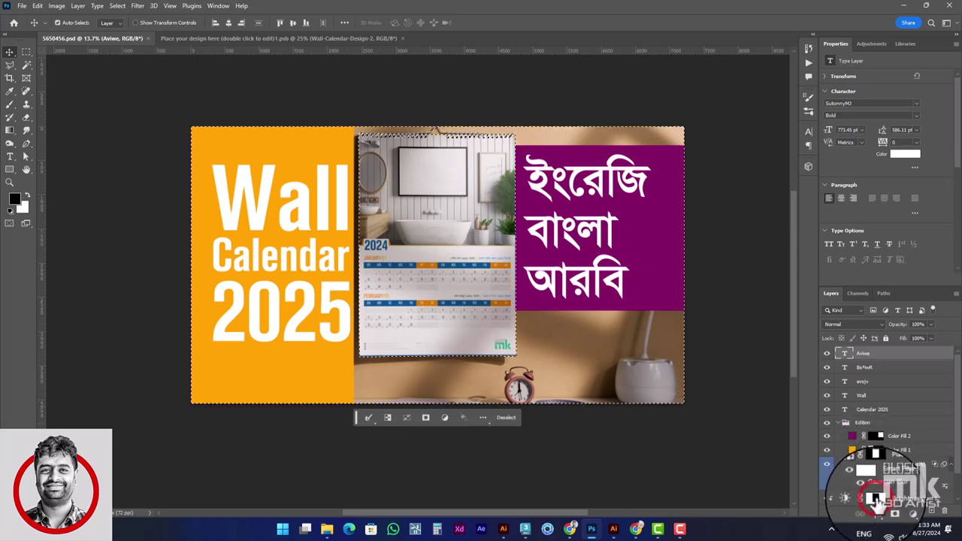
{"action": "scroll", "coordinate": [874, 498], "scroll_direction": "down", "scroll_amount": 2}
{"action": "left_click", "coordinate": [826, 482]}
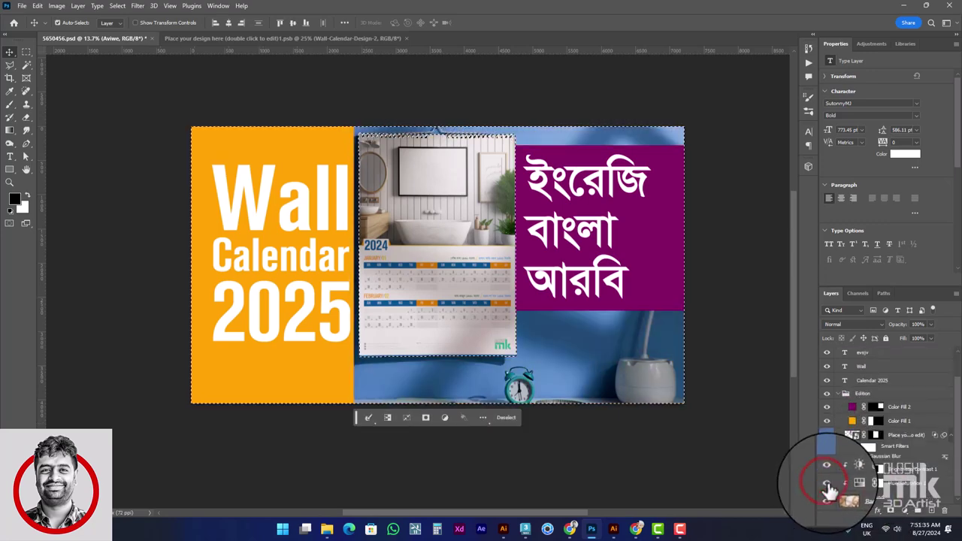
{"action": "left_click", "coordinate": [88, 129]}
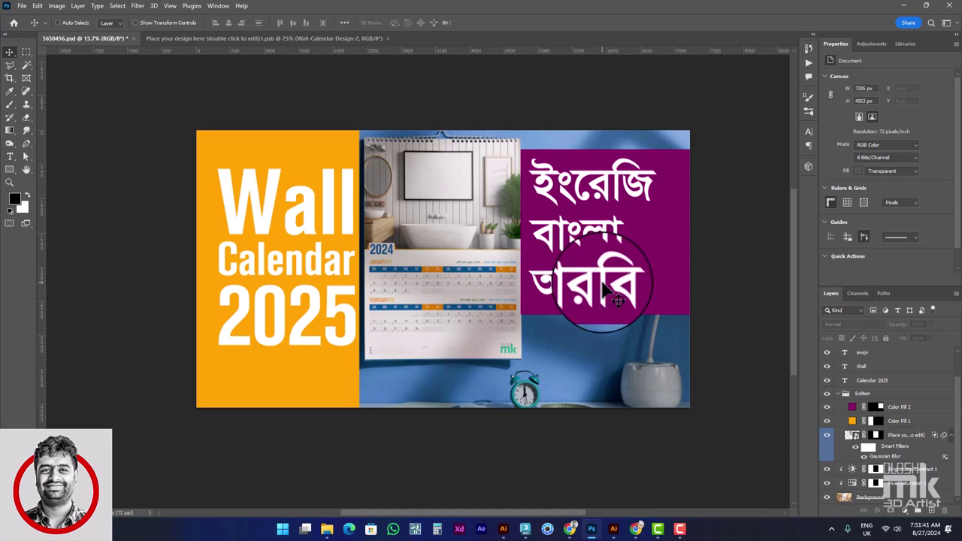
{"action": "key", "text": "ctrl+alt+shift+s"}
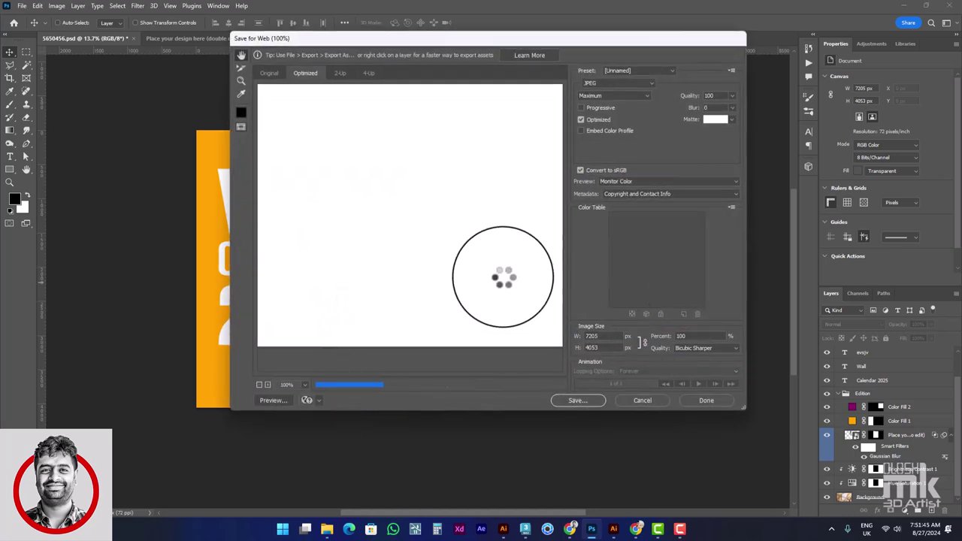
Set the Save for Web export size to 1280 × 720 px.
{"action": "left_click", "coordinate": [501, 276], "text": "alt"}
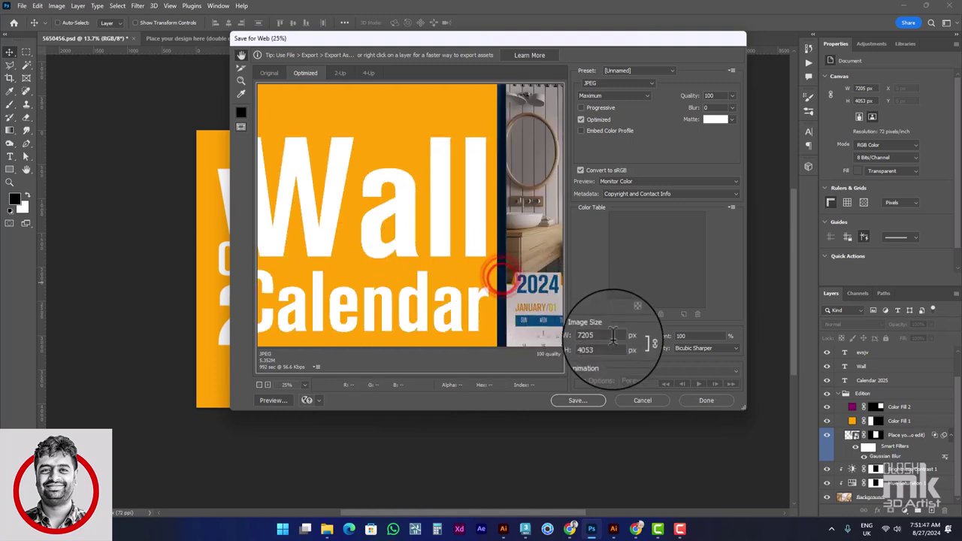
{"action": "double_click", "coordinate": [613, 336]}
{"action": "type", "text": "1280"}
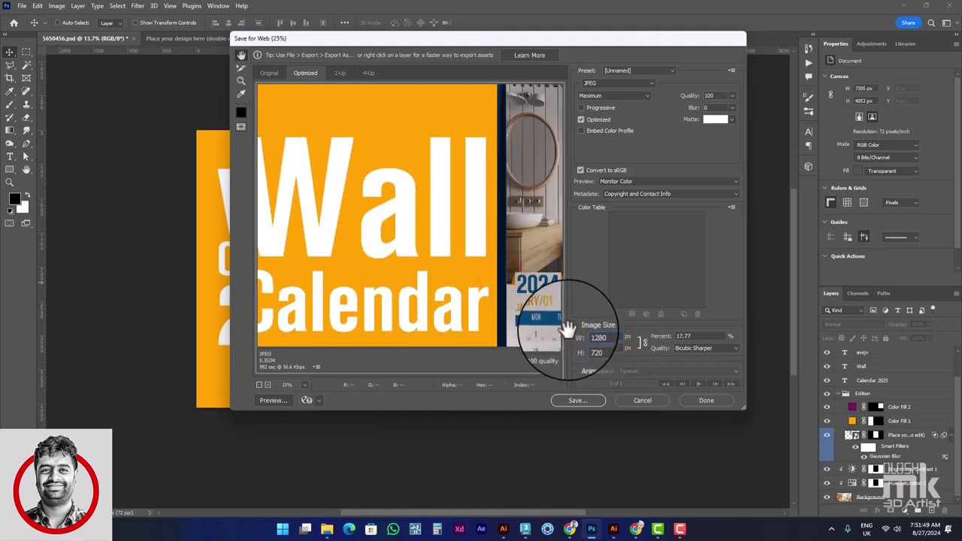
{"action": "left_click", "coordinate": [463, 251]}
{"action": "left_click", "coordinate": [481, 267], "text": "alt"}
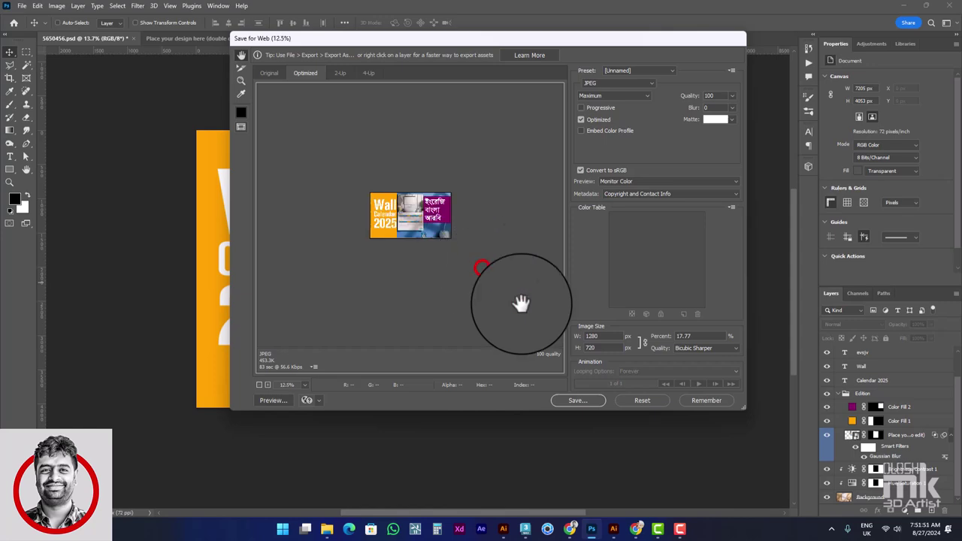
Save the JPEG as Wall-Calendar-Youtube-Thumbnail-1.
{"action": "left_click", "coordinate": [578, 400]}
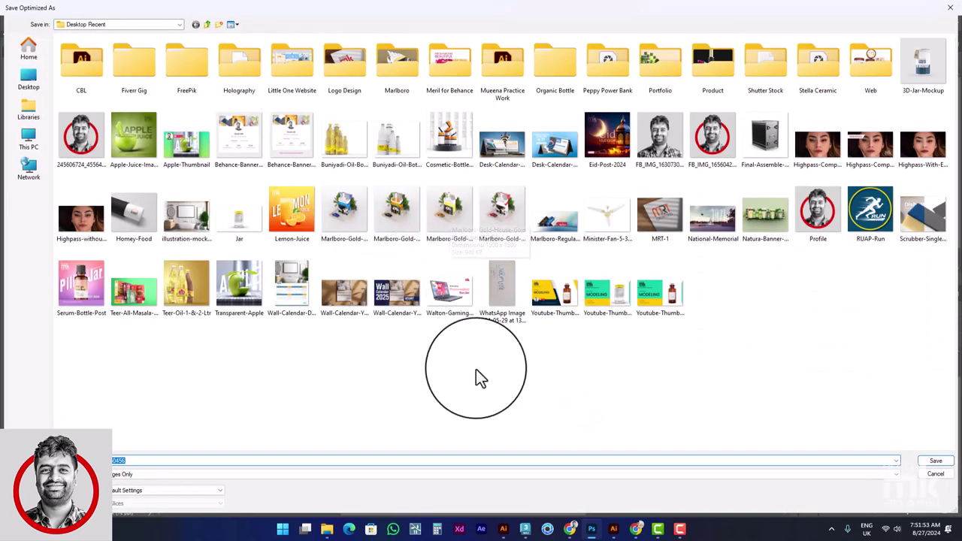
{"action": "left_click", "coordinate": [380, 305]}
{"action": "left_click", "coordinate": [242, 459]}
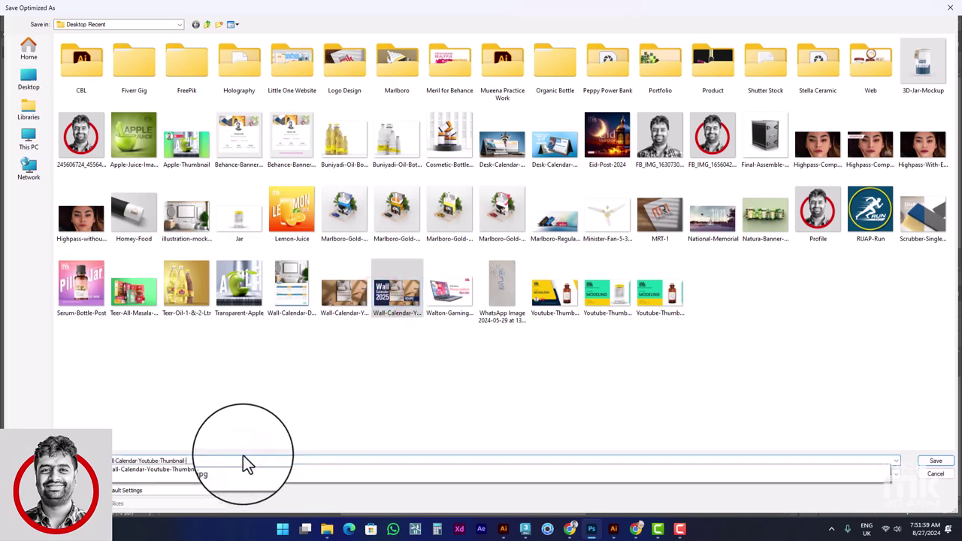
{"action": "key", "text": "Return"}
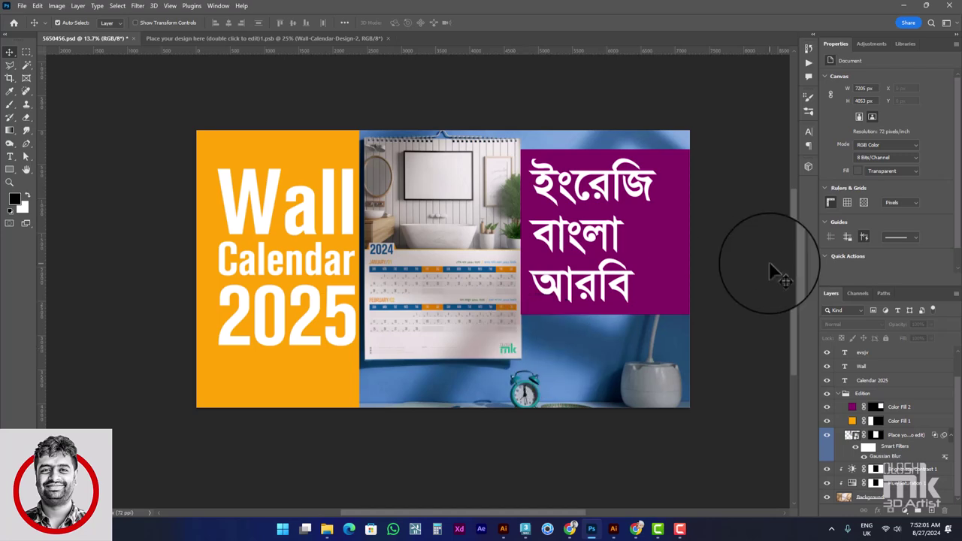